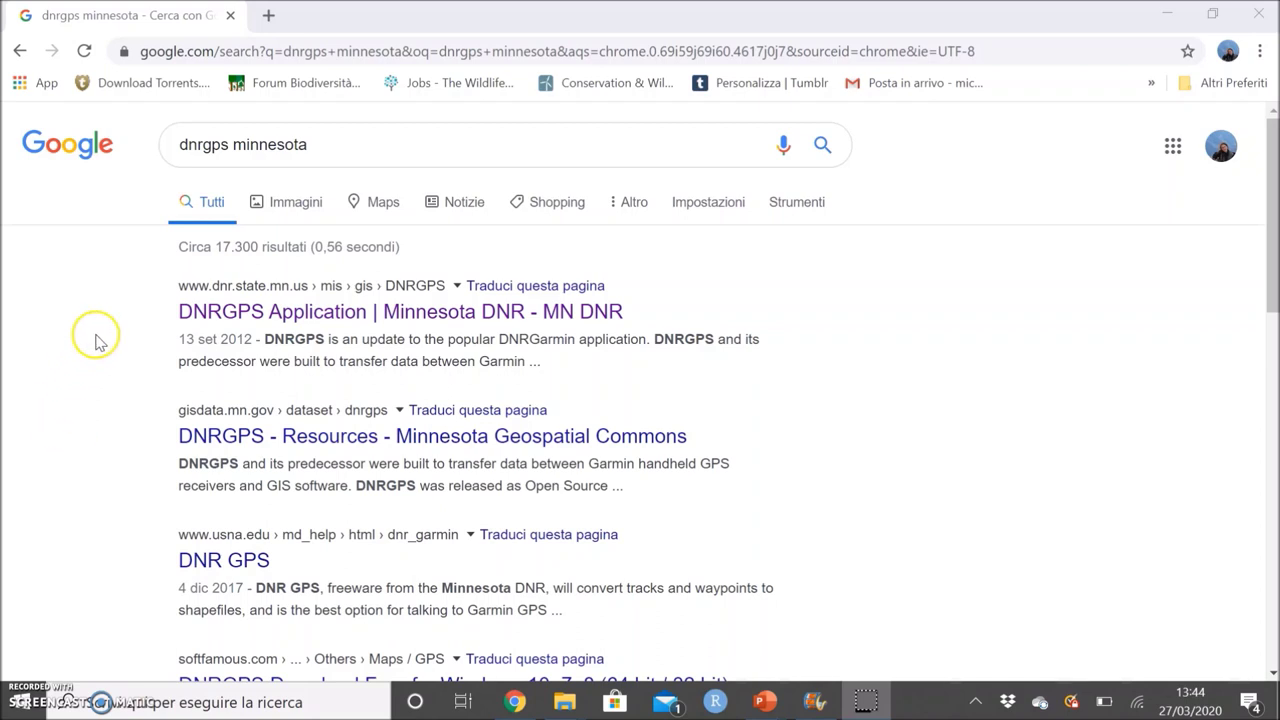
Open the Minnesota DNR page for the DNRGPS Application from the search results and complete its security check.
left_click(322, 312)
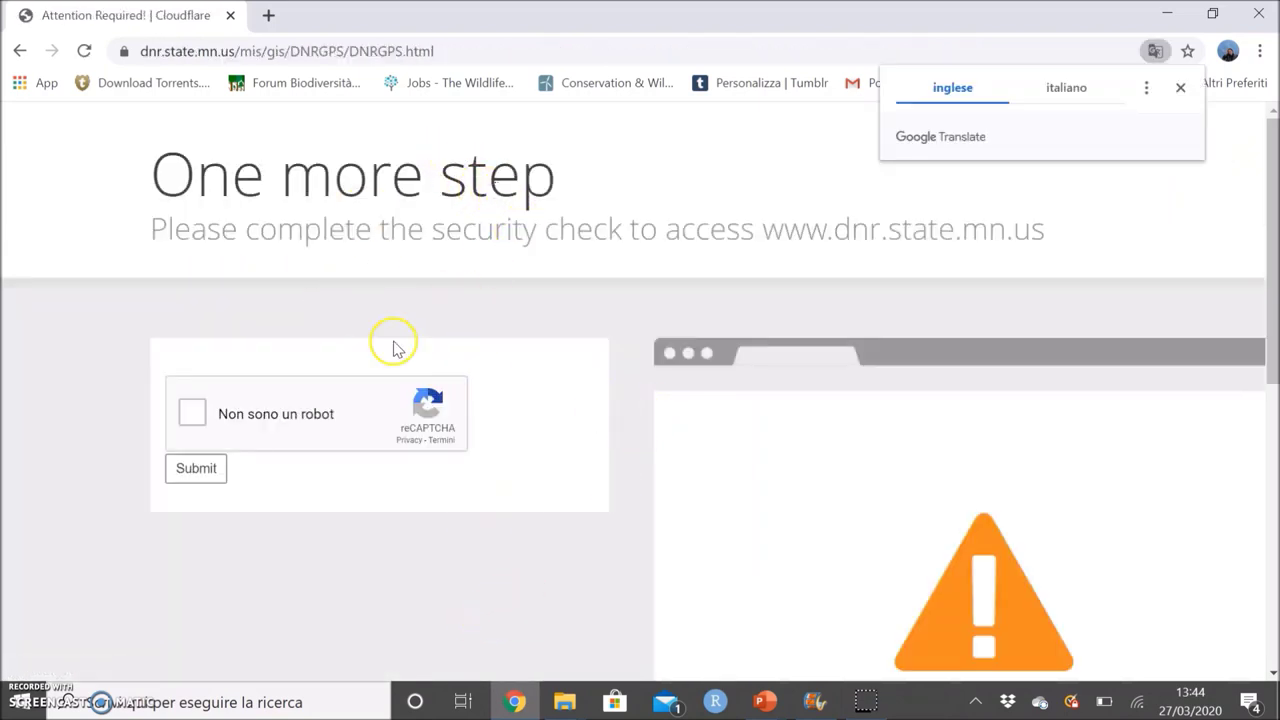
left_click(192, 413)
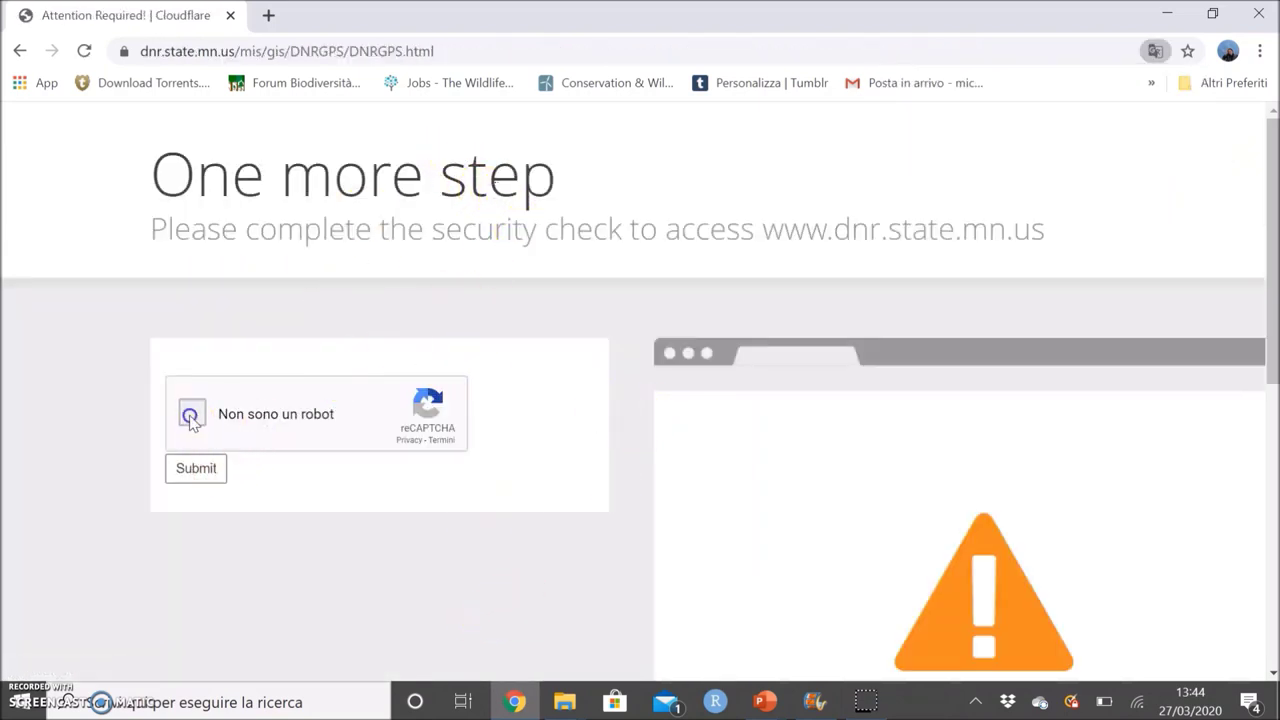
left_click(197, 470)
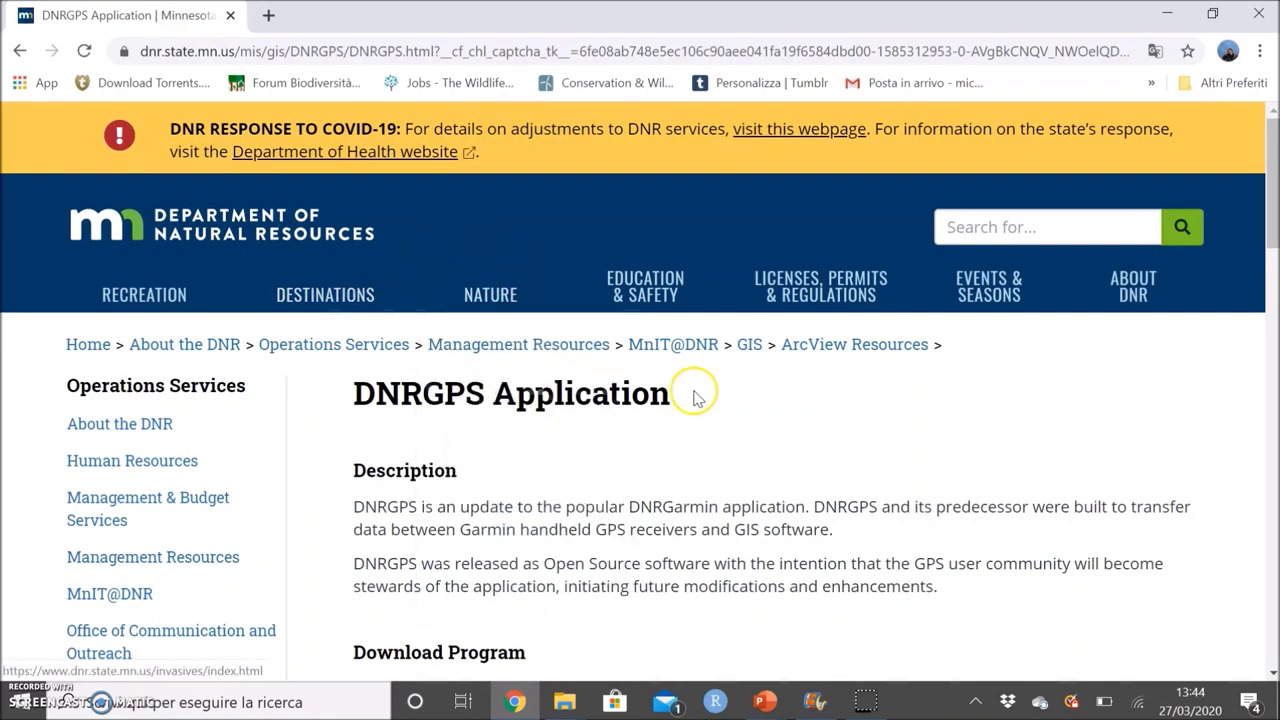
Look through the DNRGPS page's compatibility and functionality information and download the DNRGPS 6.0.0.15 ZIP.
scroll(840, 380, "down", 5)
scroll(663, 280, "down", 8)
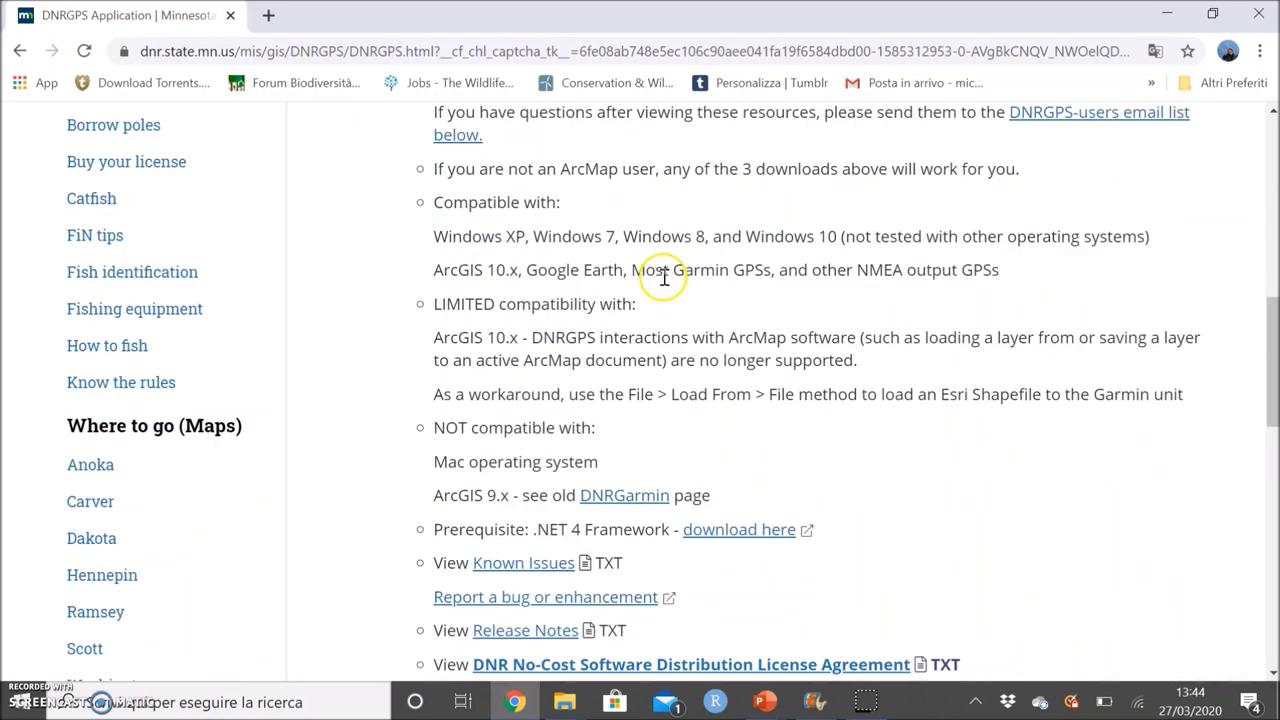
scroll(665, 286, "down", 2)
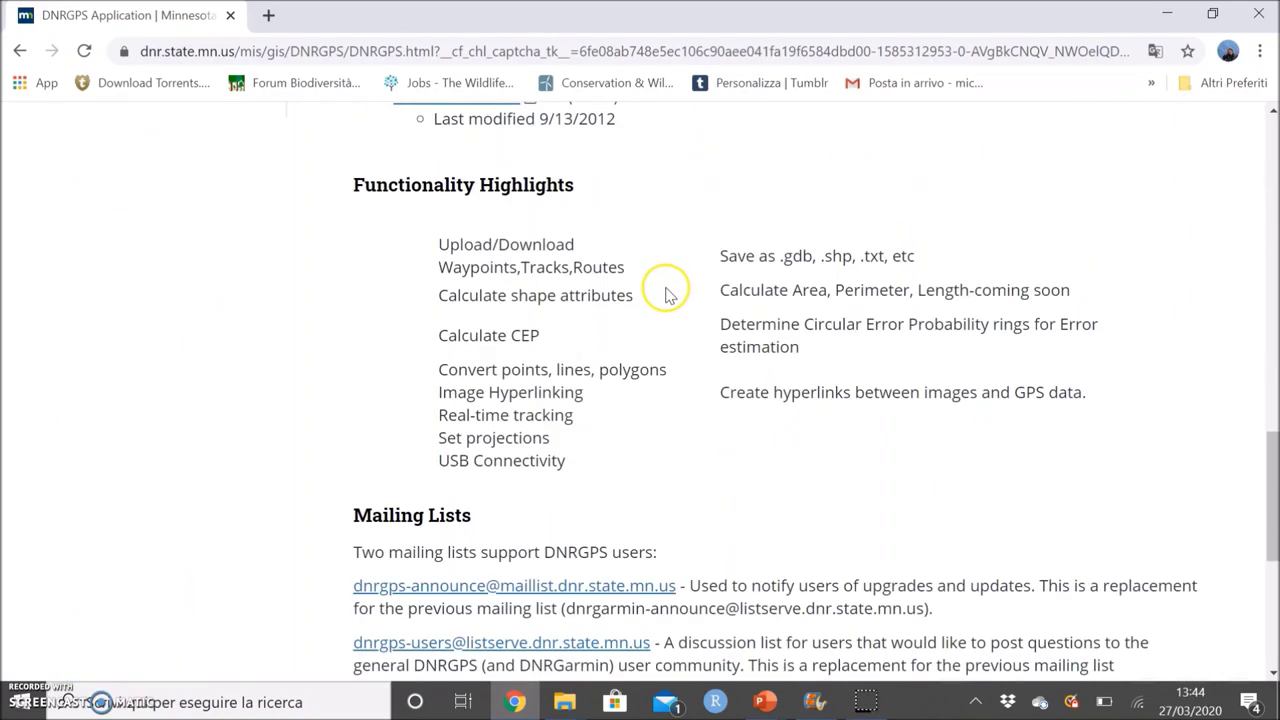
scroll(668, 295, "down", 4)
scroll(666, 292, "up", 5)
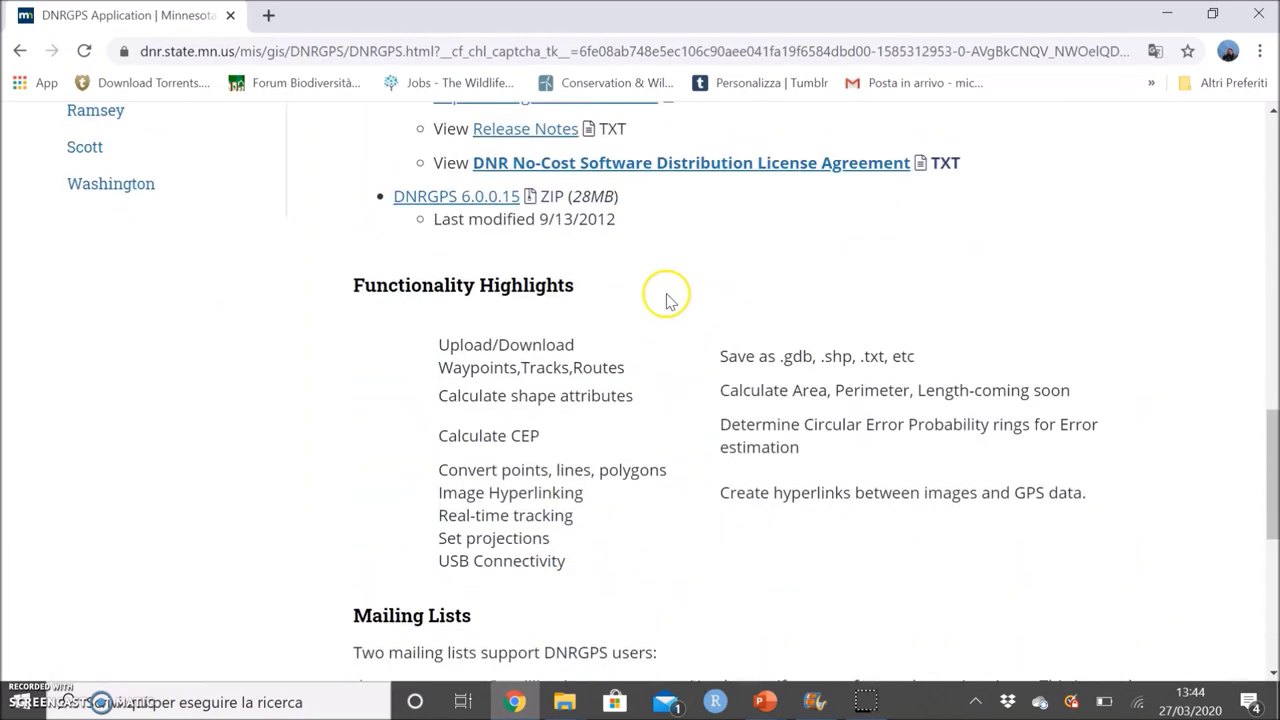
scroll(668, 300, "up", 2)
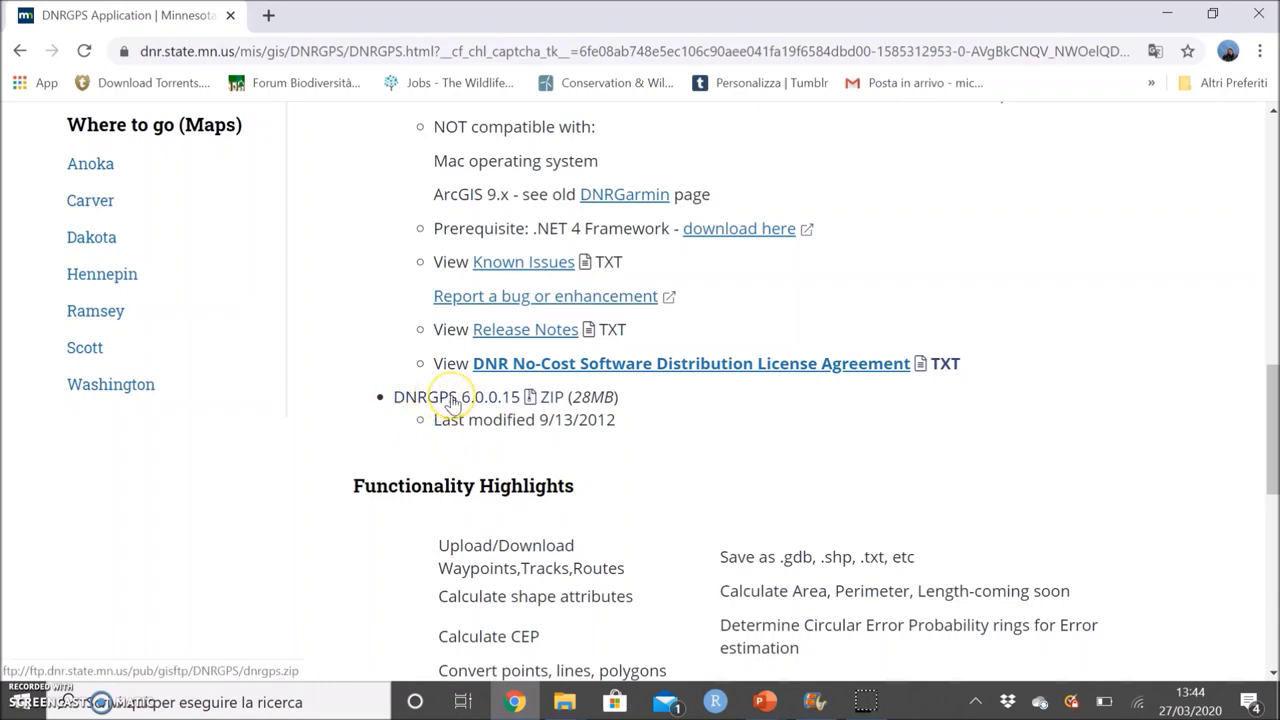
left_click(452, 402)
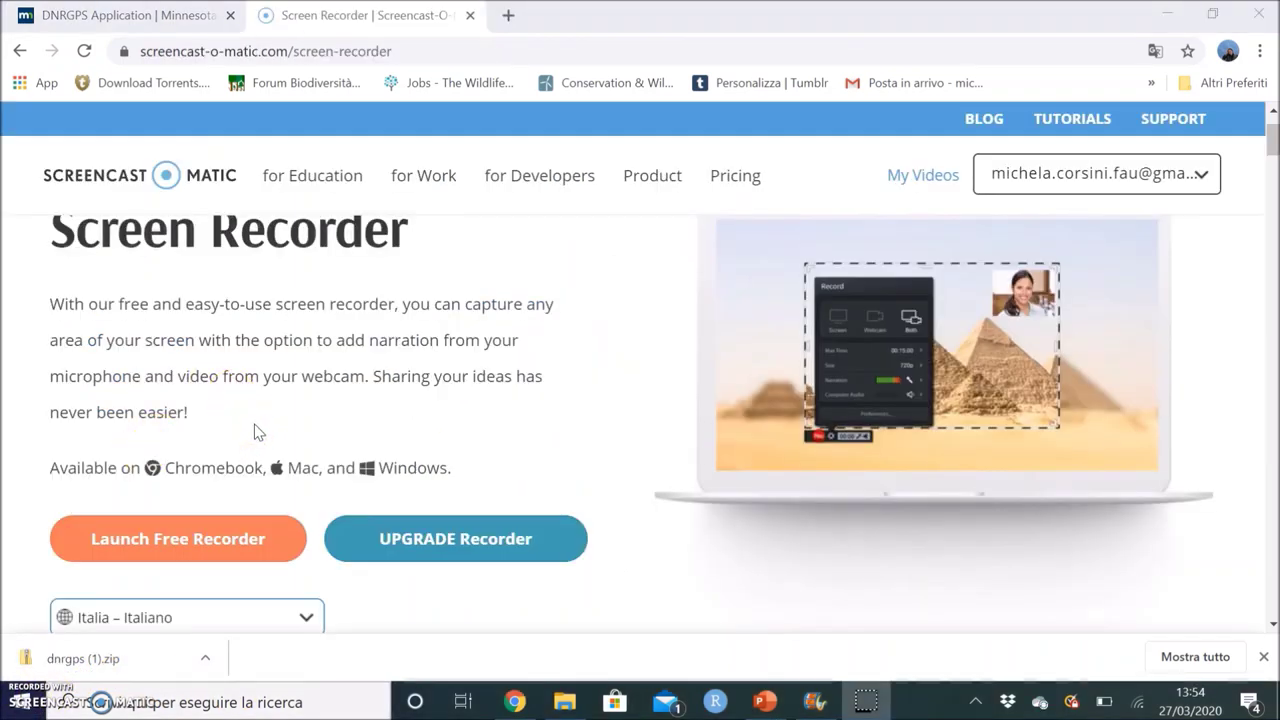
Open the downloaded dnrgps (1).zip and extract all its files to the dnrgps (1) folder in Downloads.
left_click(80, 668)
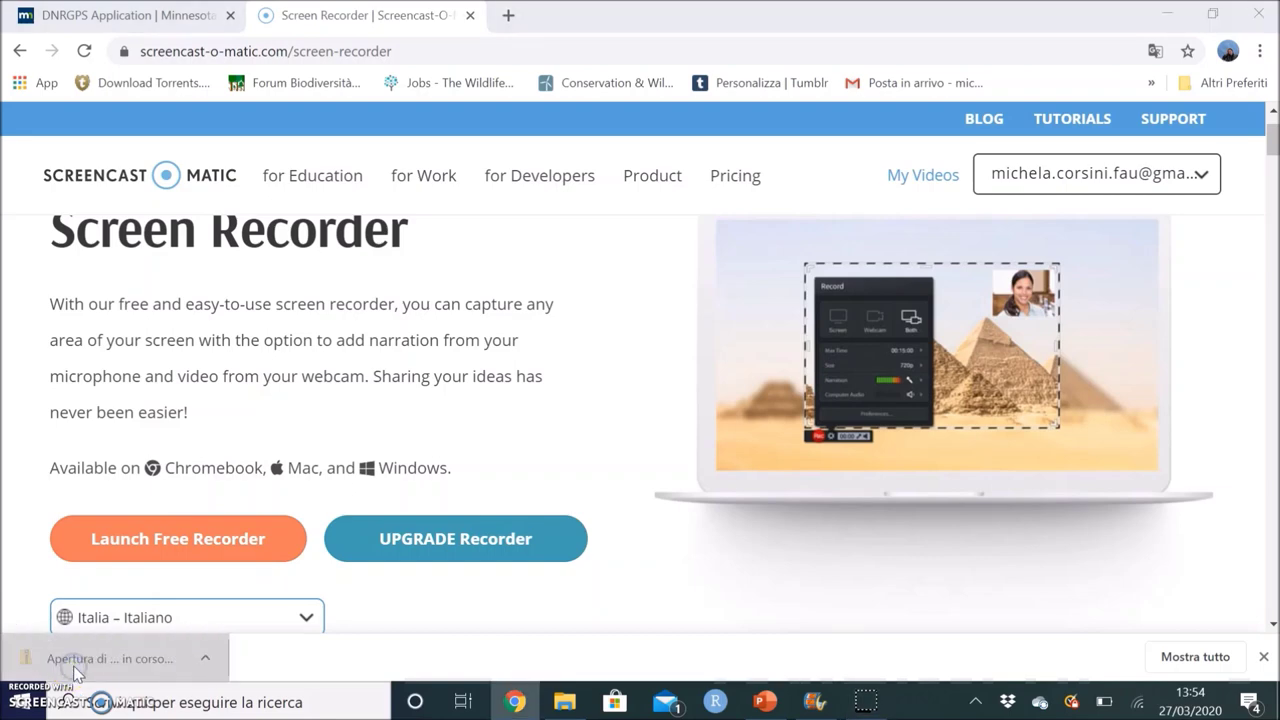
left_click(597, 191)
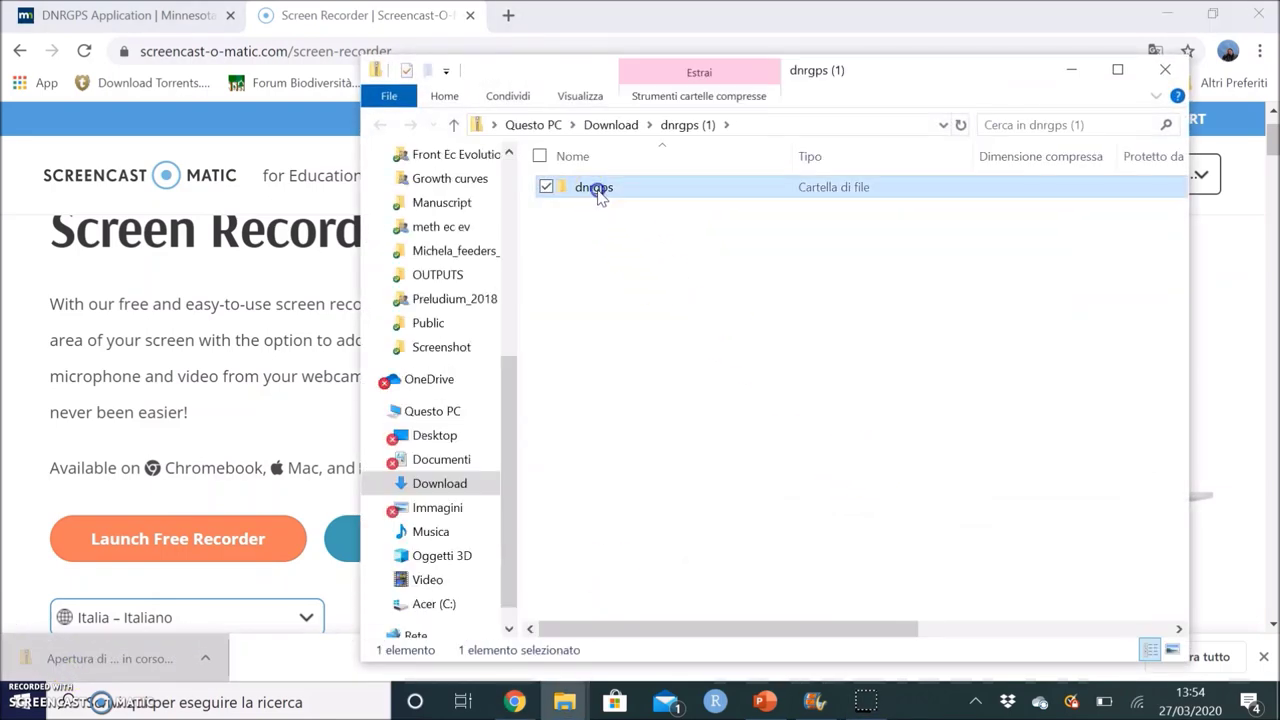
double_click(597, 191)
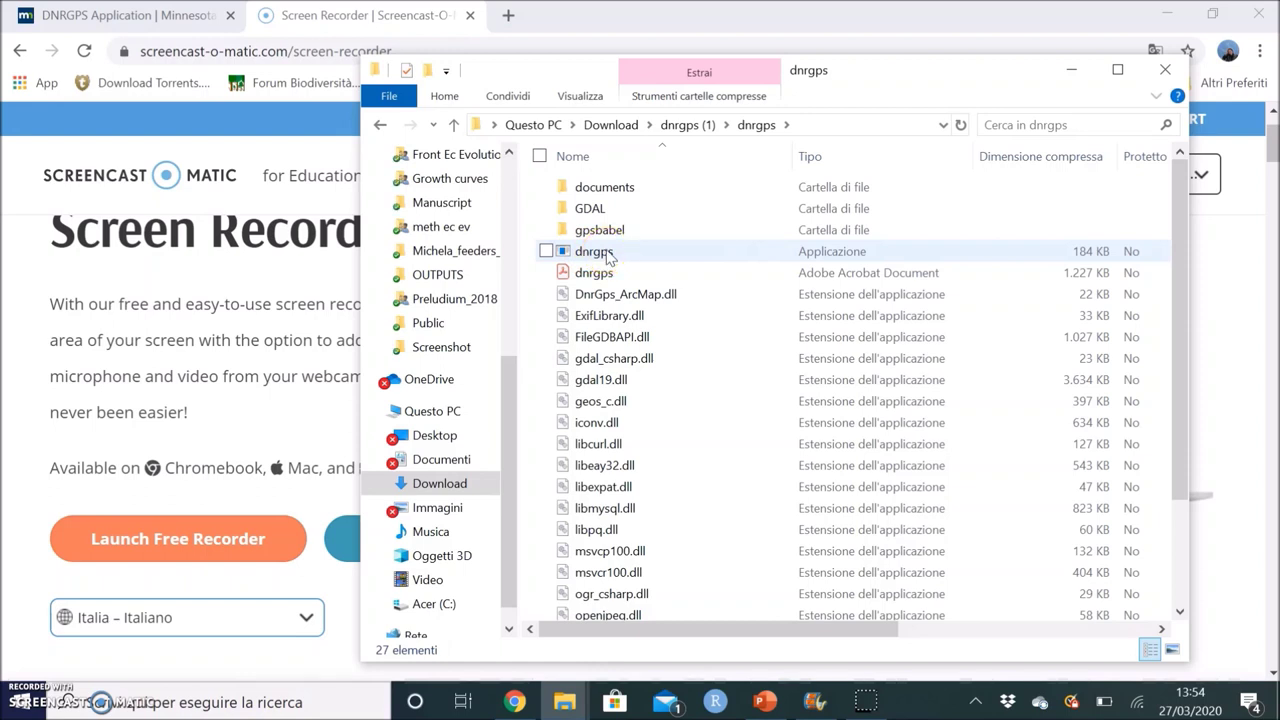
double_click(607, 257)
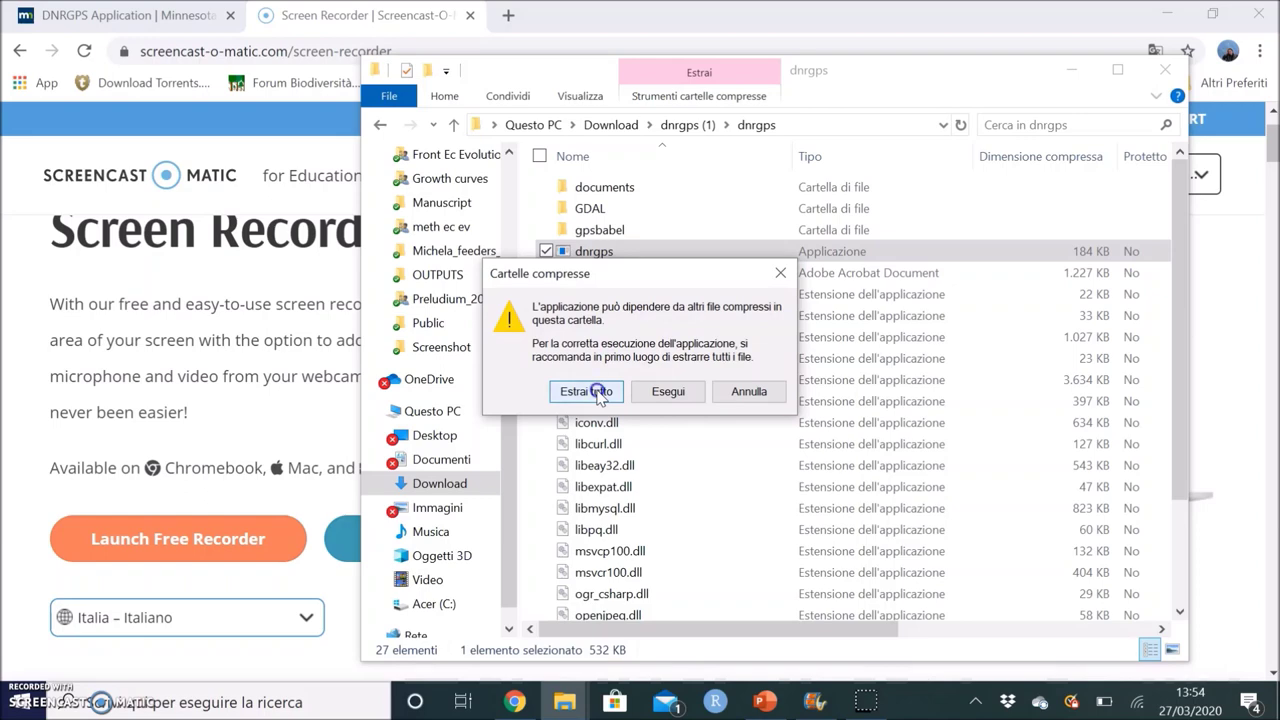
left_click(595, 391)
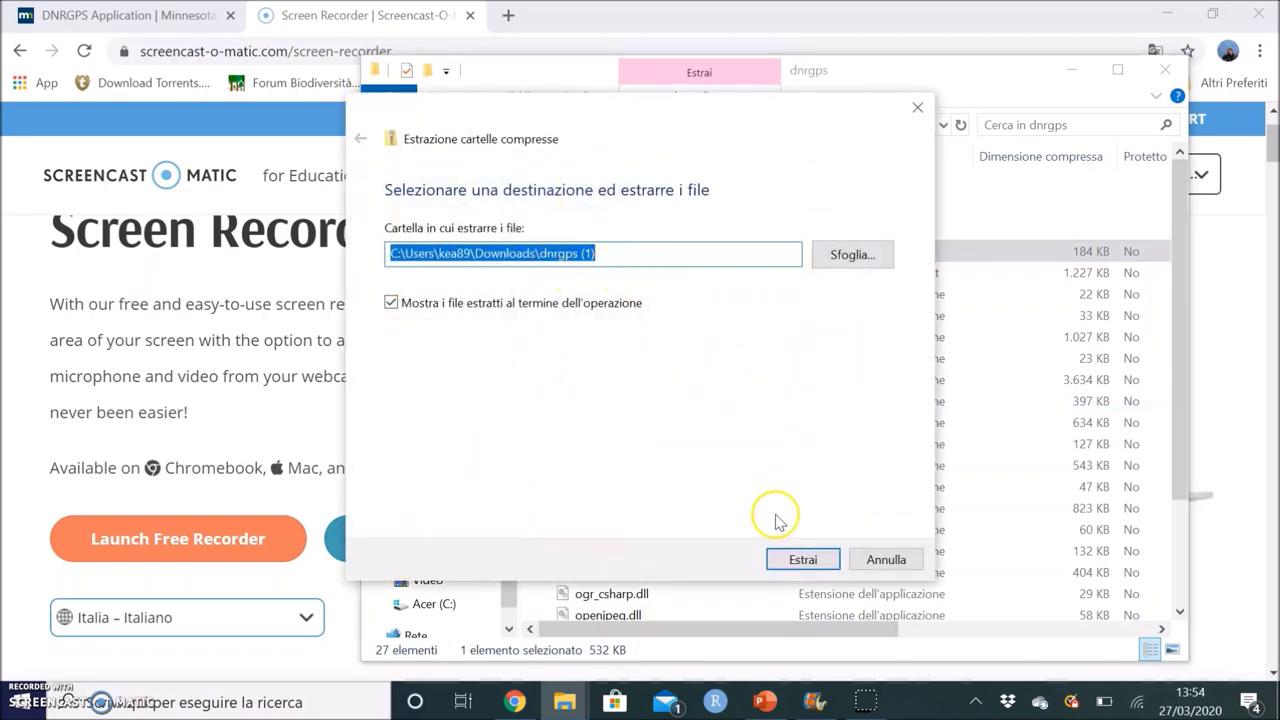
left_click(789, 562)
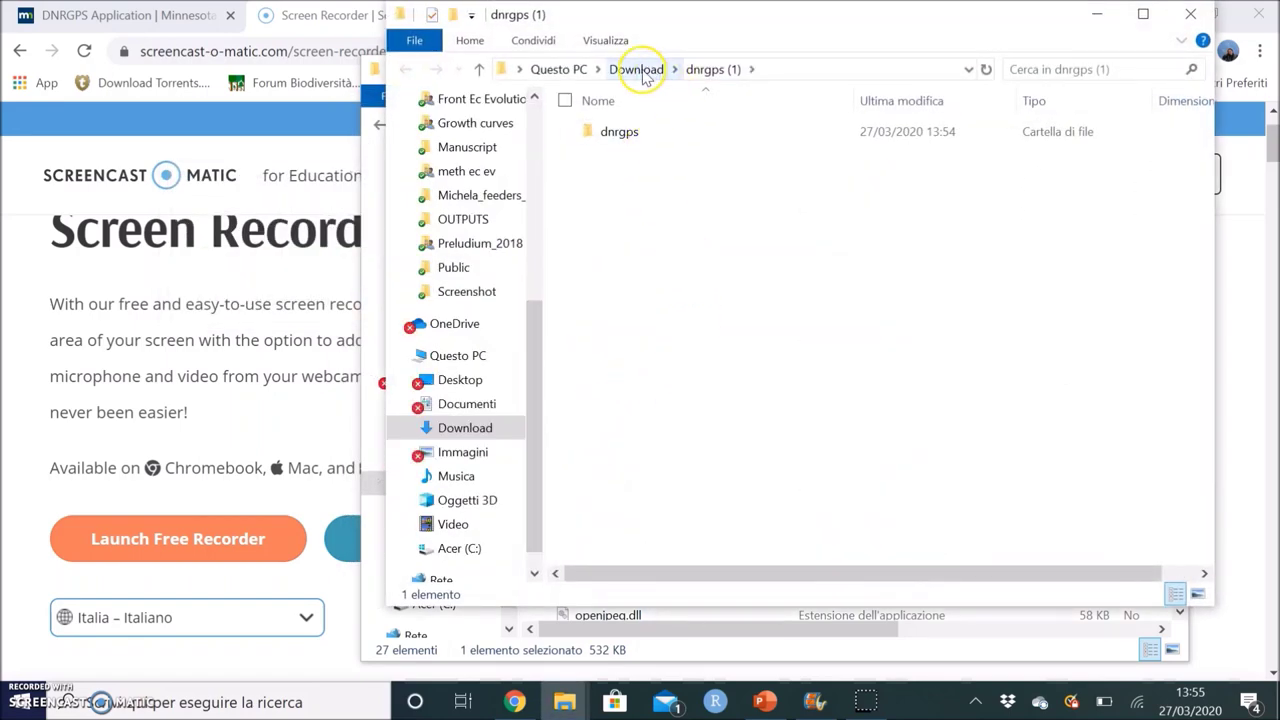
Launch the dnrgps application from the extracted dnrgps folder, accept the settings message and enlarge the DNR GPS window.
double_click(619, 133)
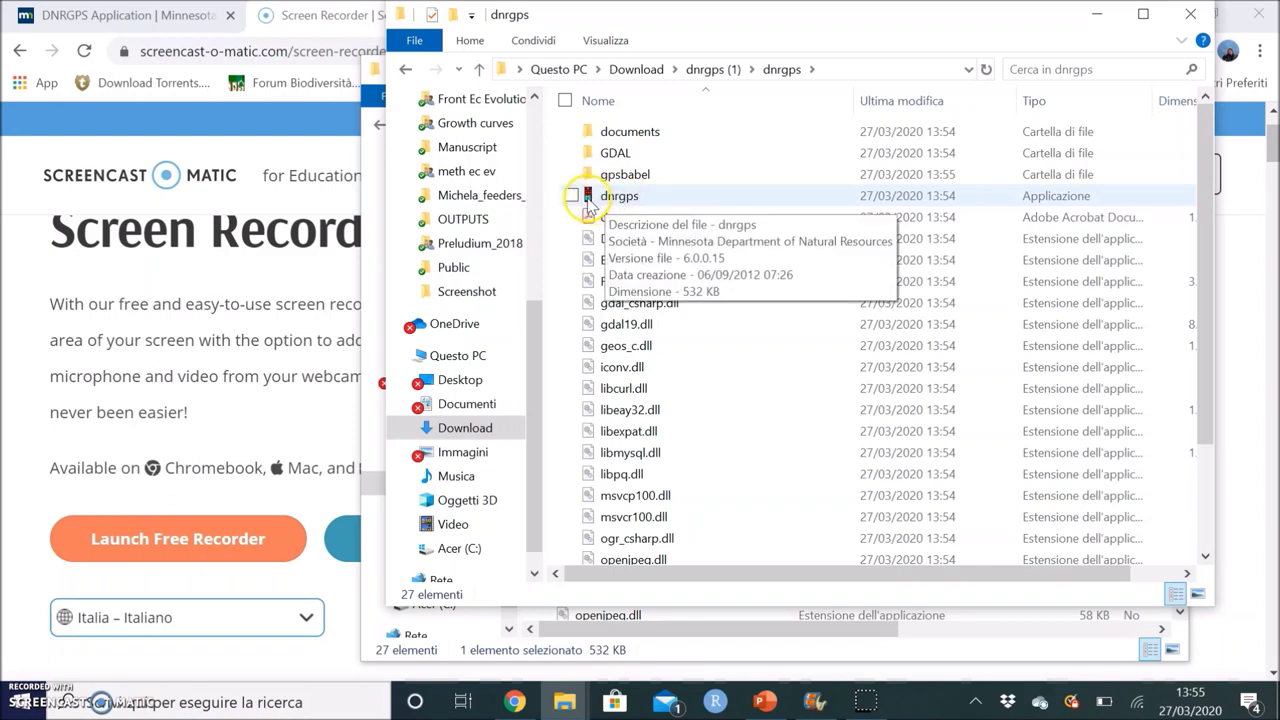
double_click(638, 197)
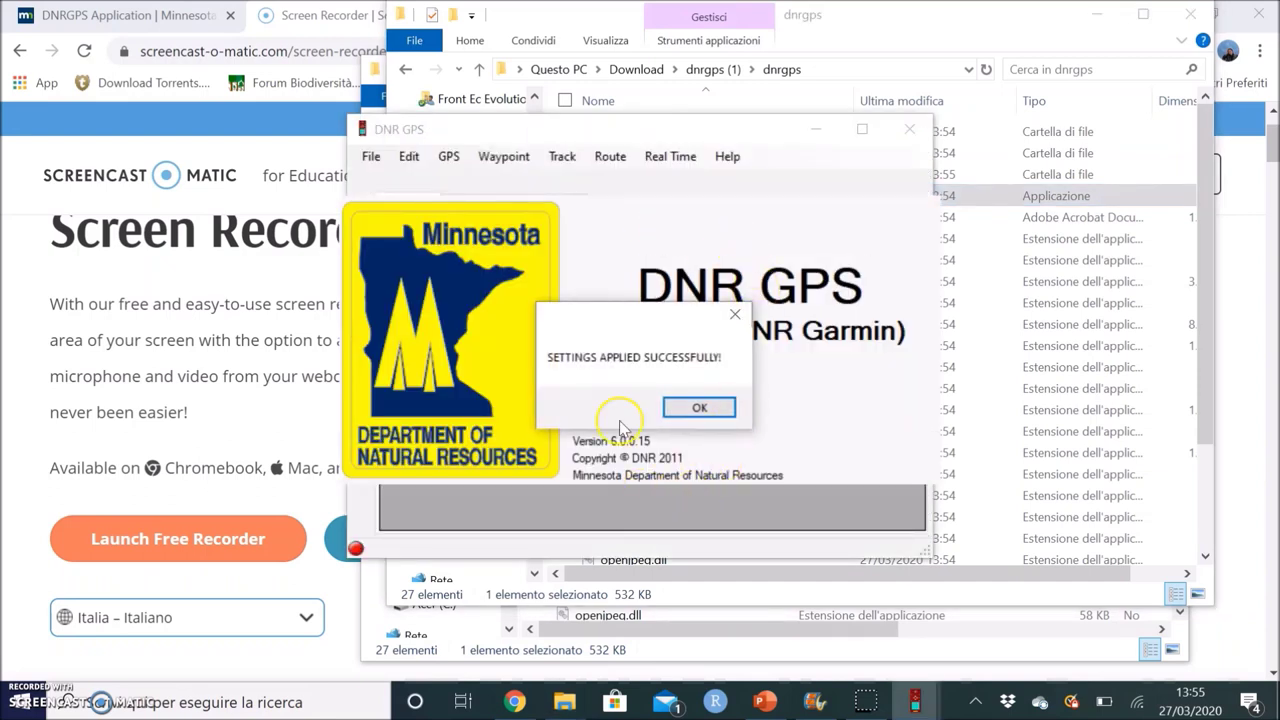
key("Return")
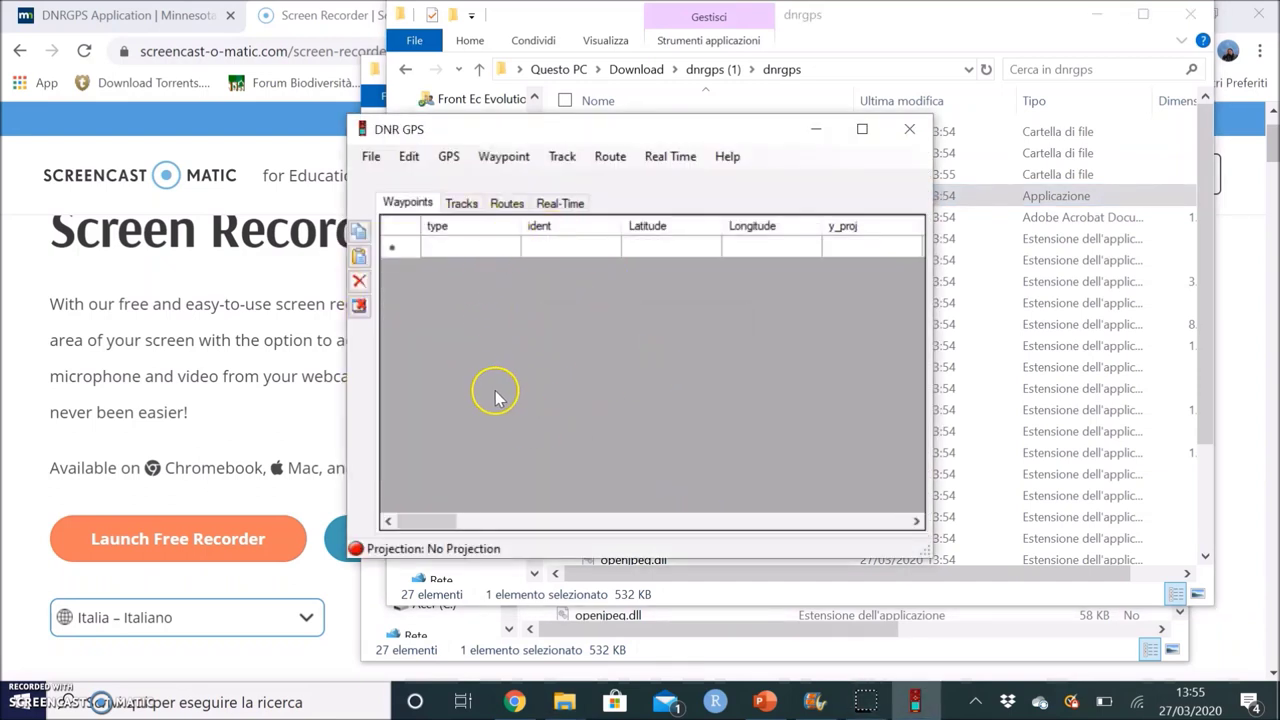
left_click_drag(349, 118, 96, 67)
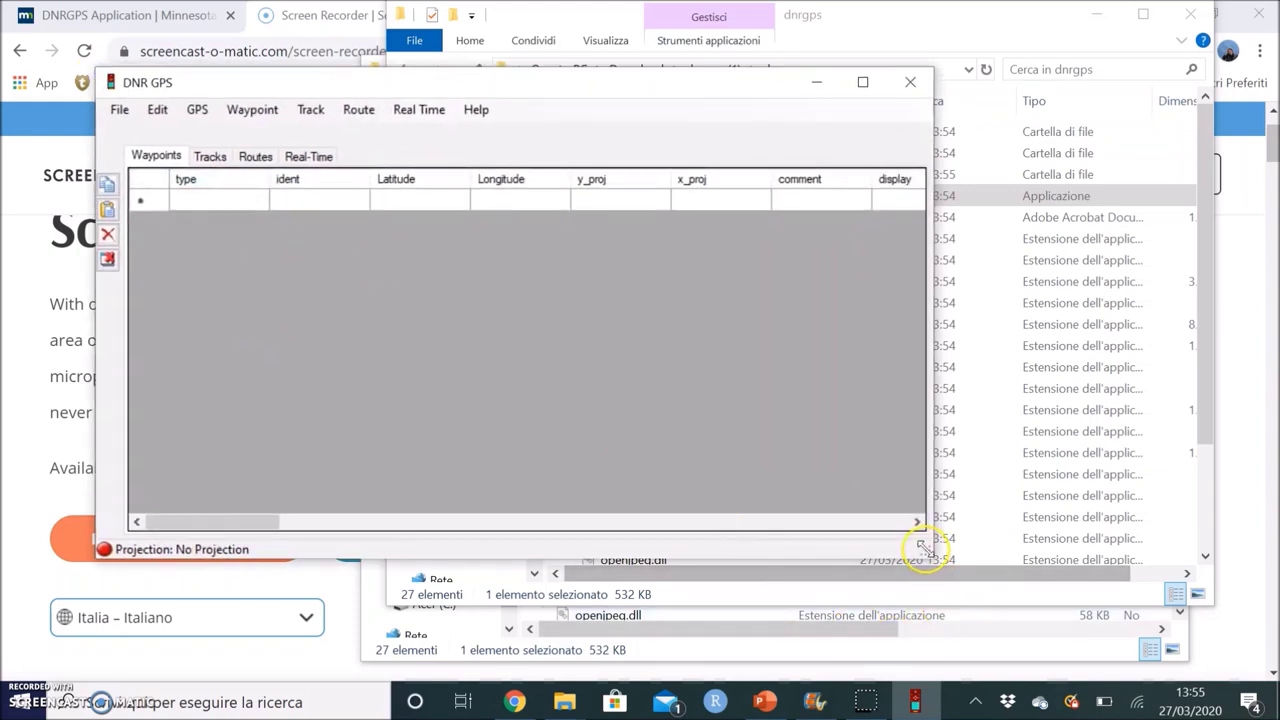
left_click_drag(935, 553, 1122, 555)
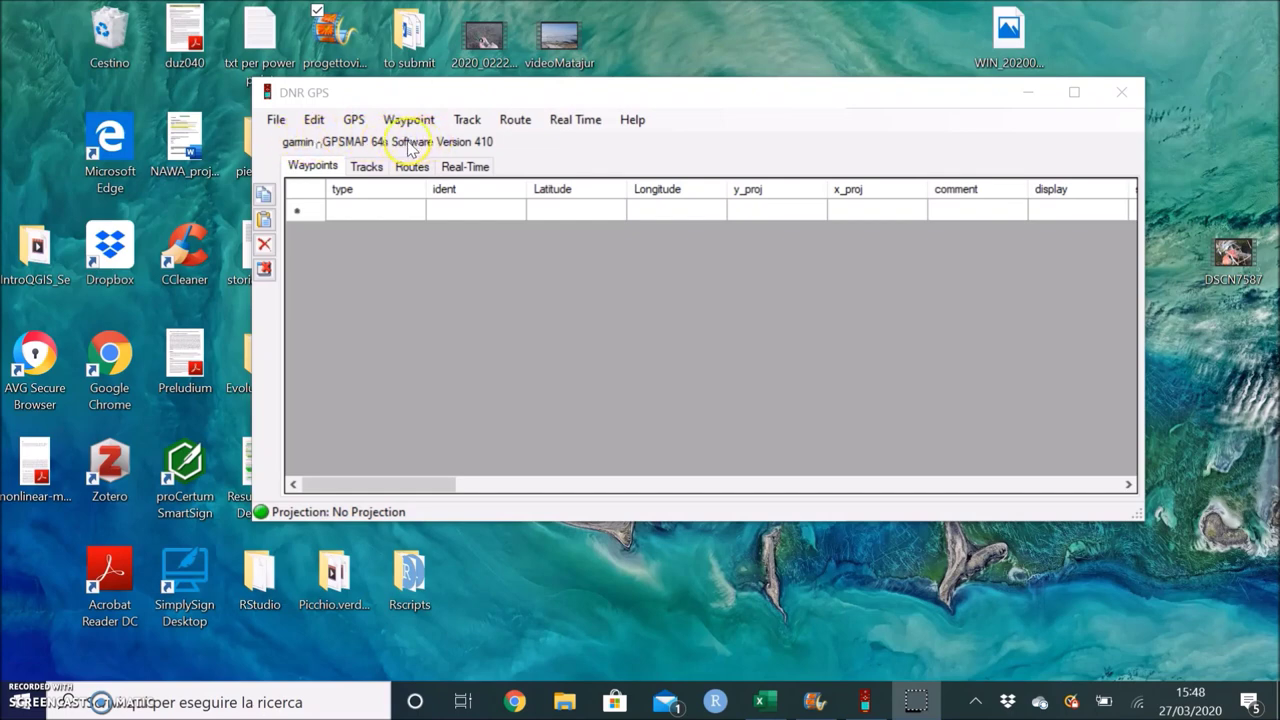
Run Find GPS to detect the connected Garmin GPSMAP 64s.
left_click(354, 122)
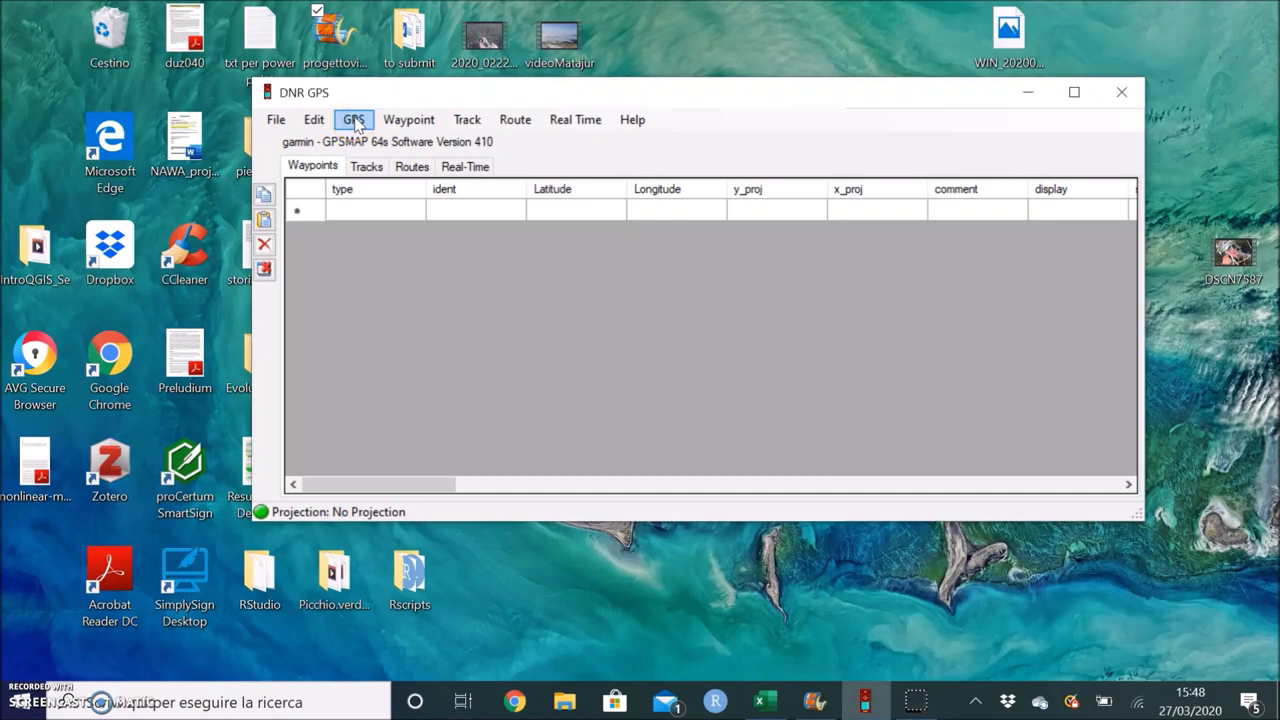
left_click(354, 121)
left_click(354, 121)
left_click(354, 121)
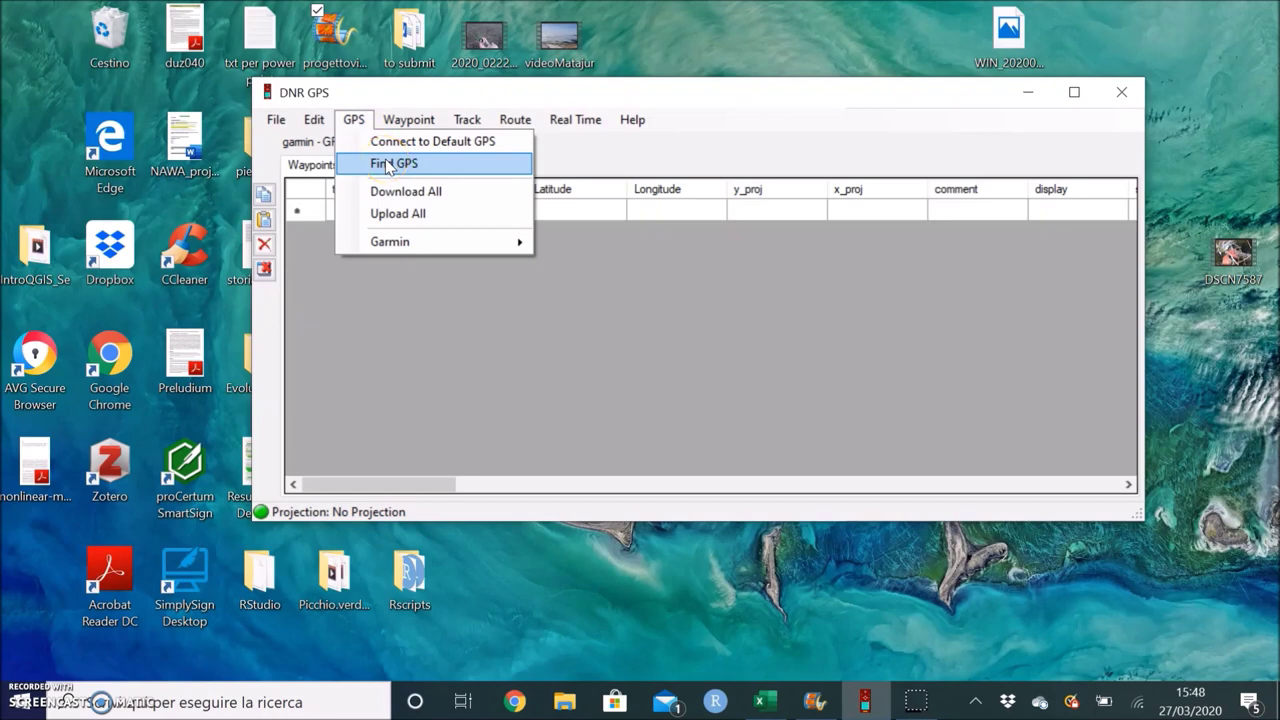
left_click(388, 166)
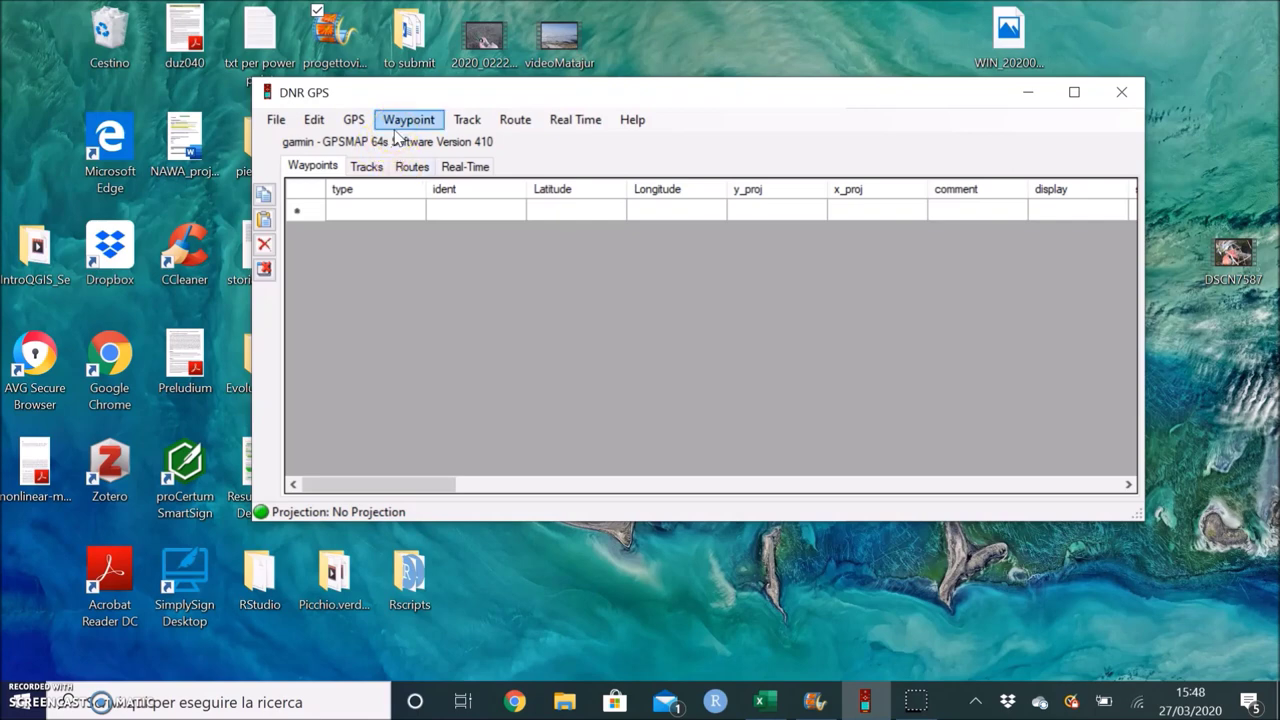
Download the waypoints from the GPS file Waypoints_13-DEC-16.gpx into the waypoint table.
left_click(421, 120)
left_click(432, 137)
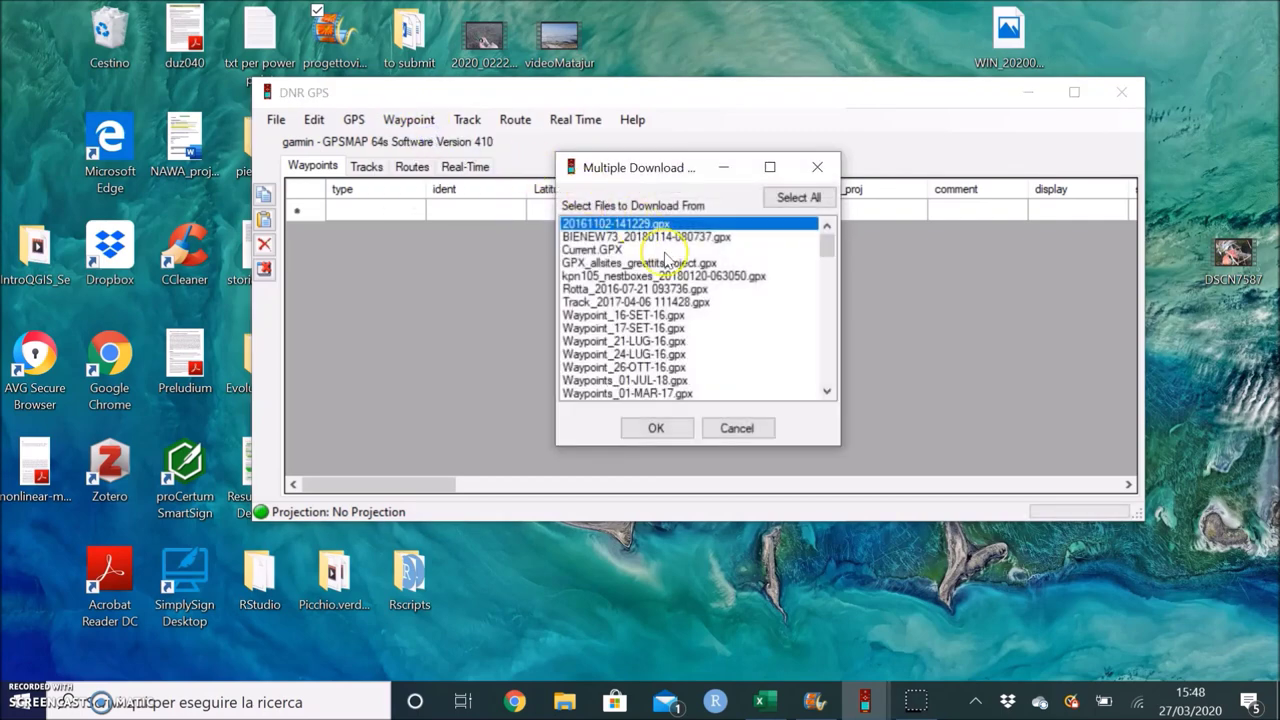
scroll(683, 350, "down", 7)
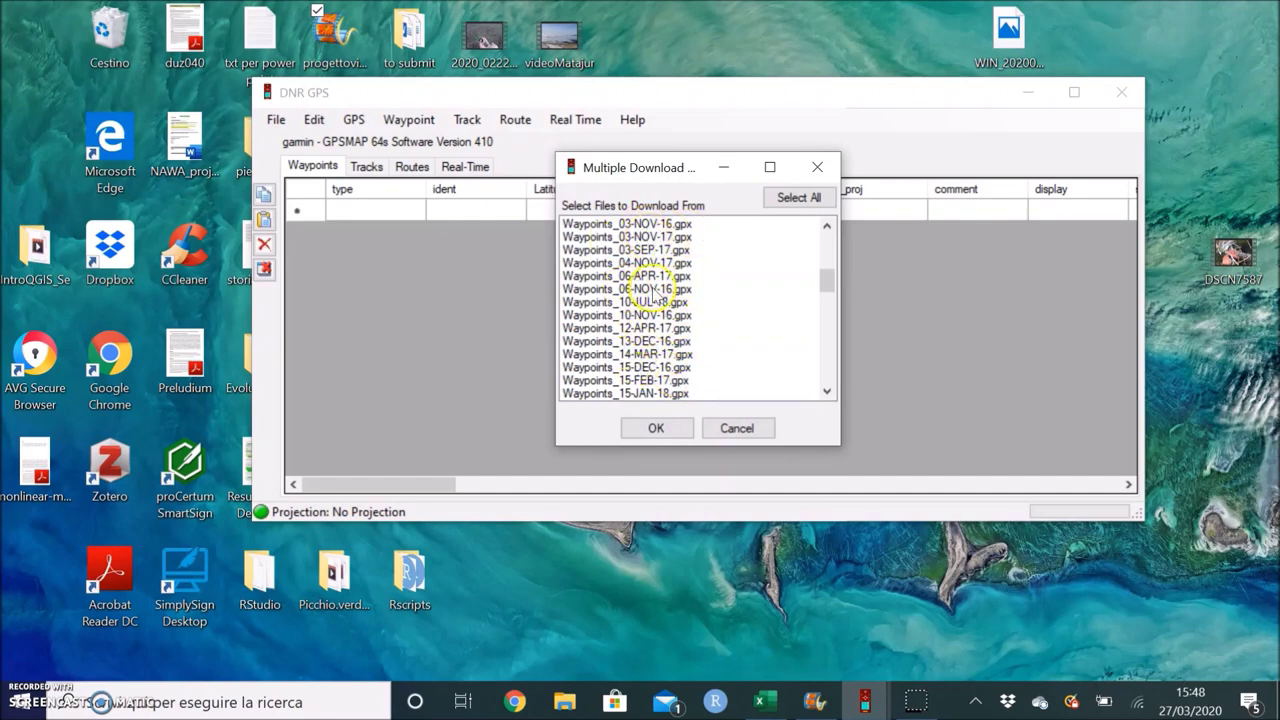
left_click(658, 342)
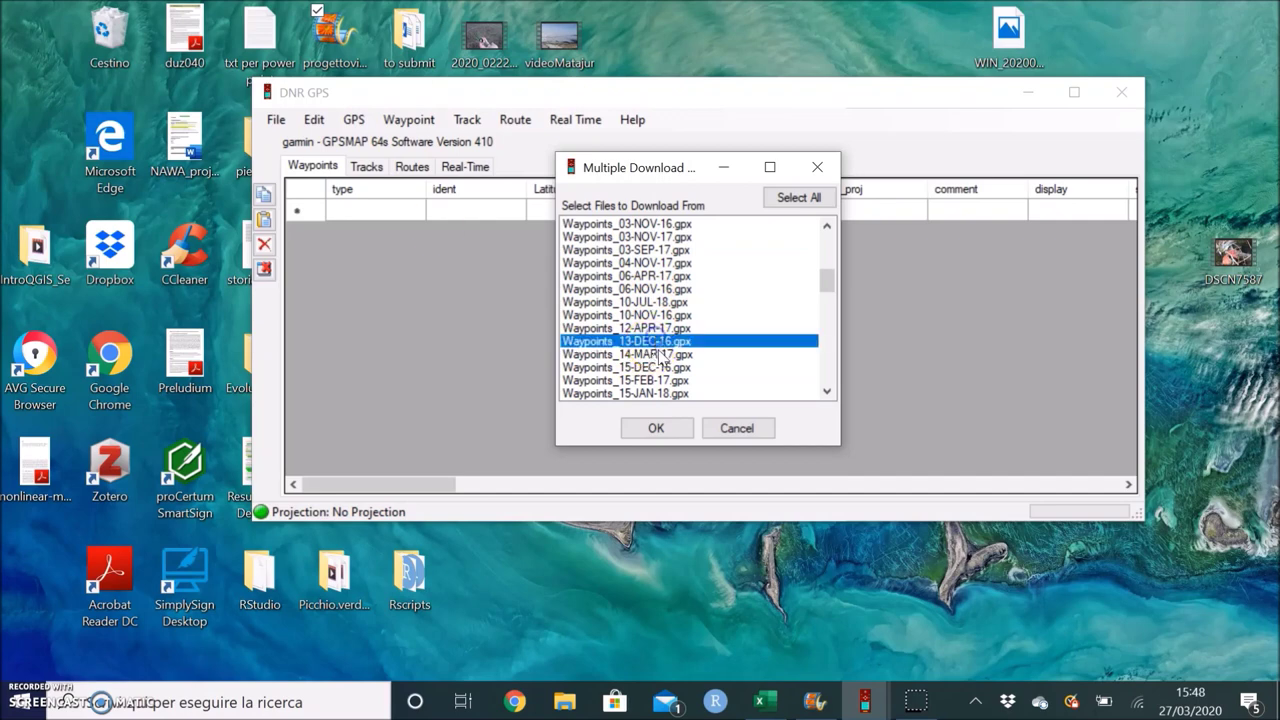
left_click(656, 428)
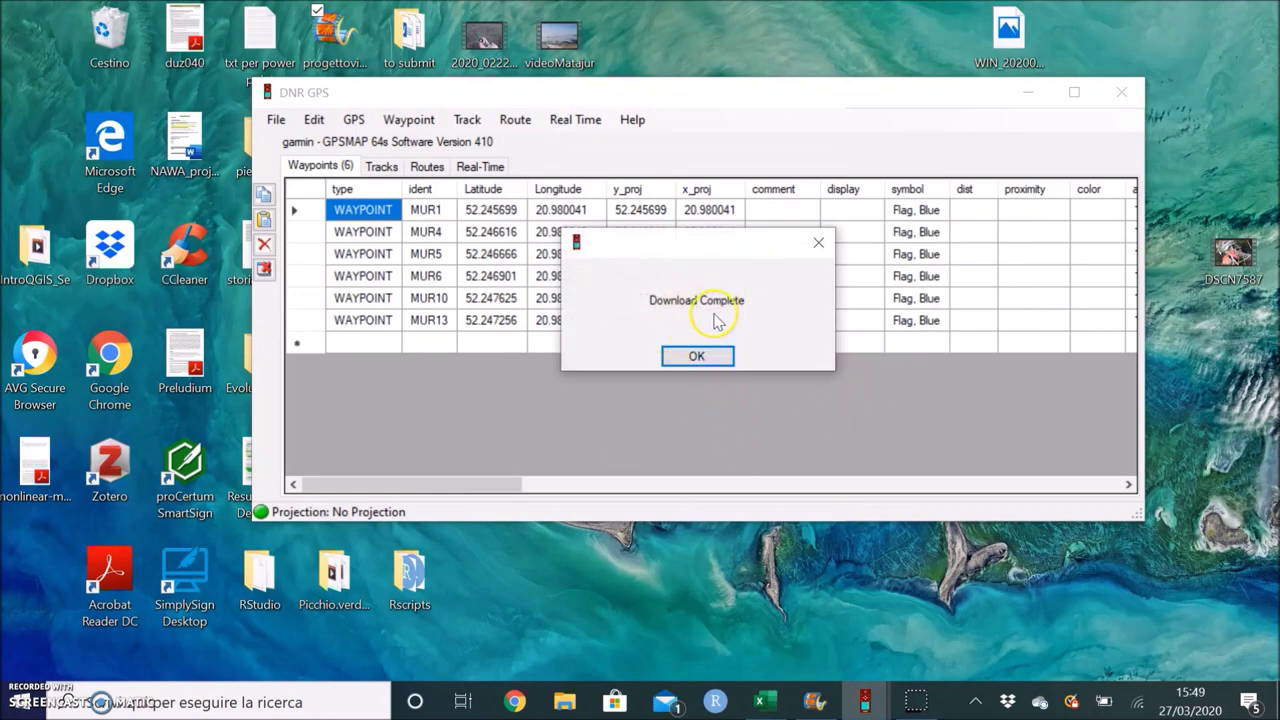
left_click(695, 356)
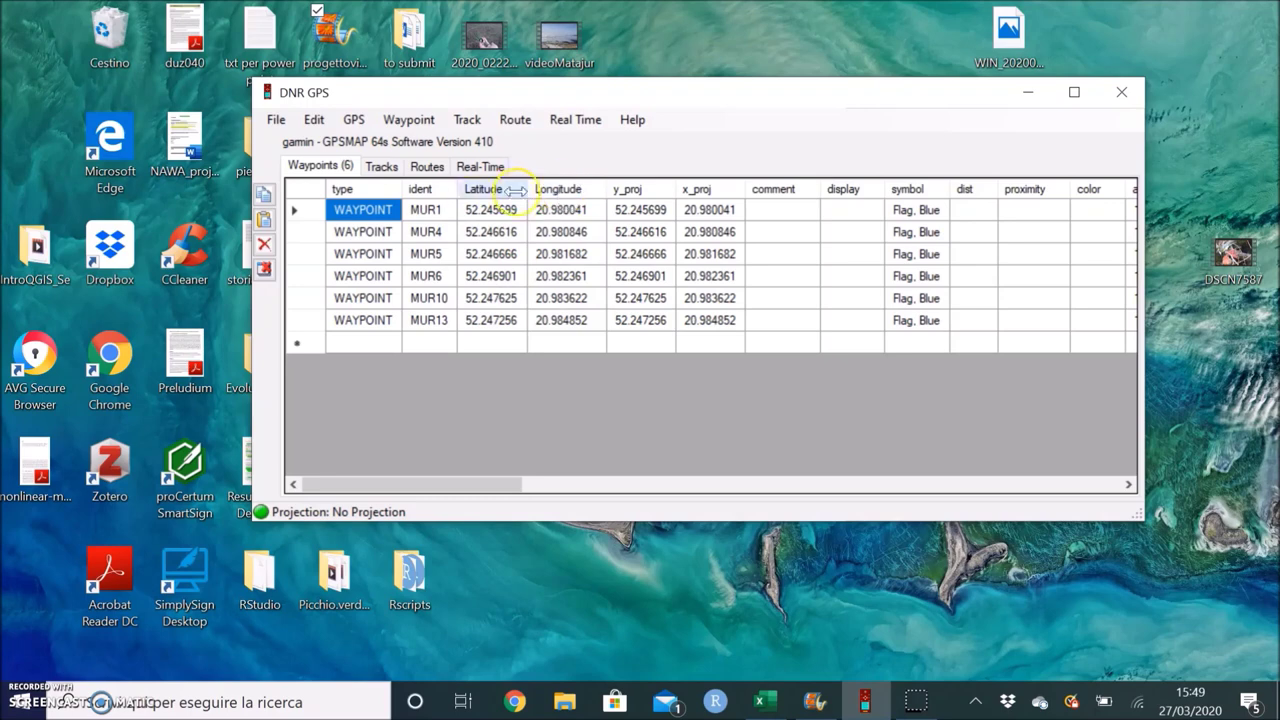
Try selecting the whole waypoint table, and just the type to x_proj cells of MUR6, MUR10 and MUR13.
left_click(306, 190)
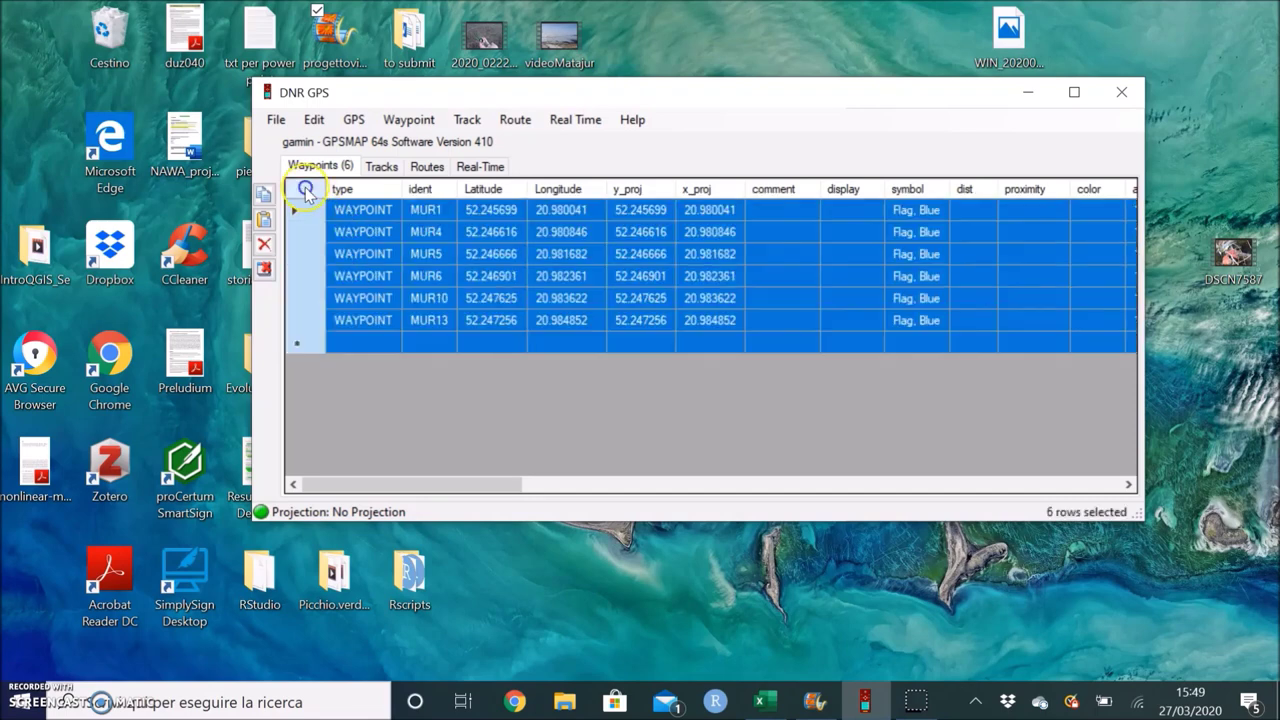
left_click(488, 298)
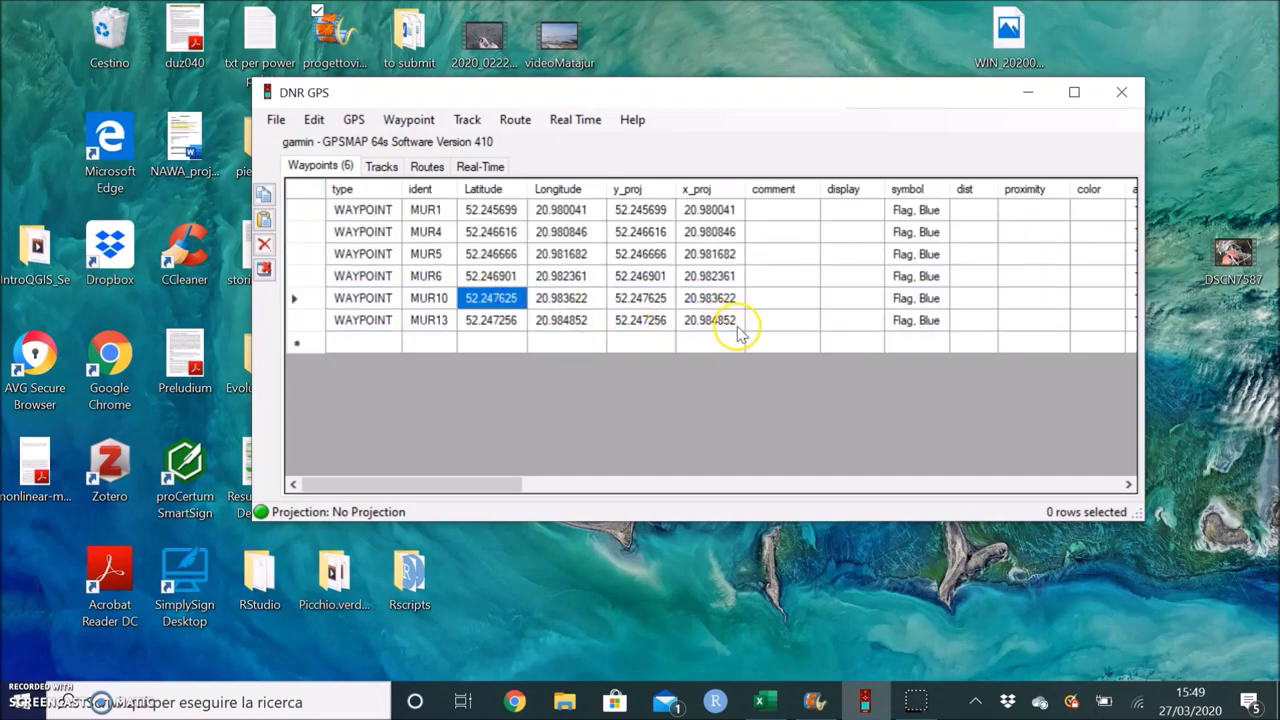
left_click_drag(738, 325, 383, 282)
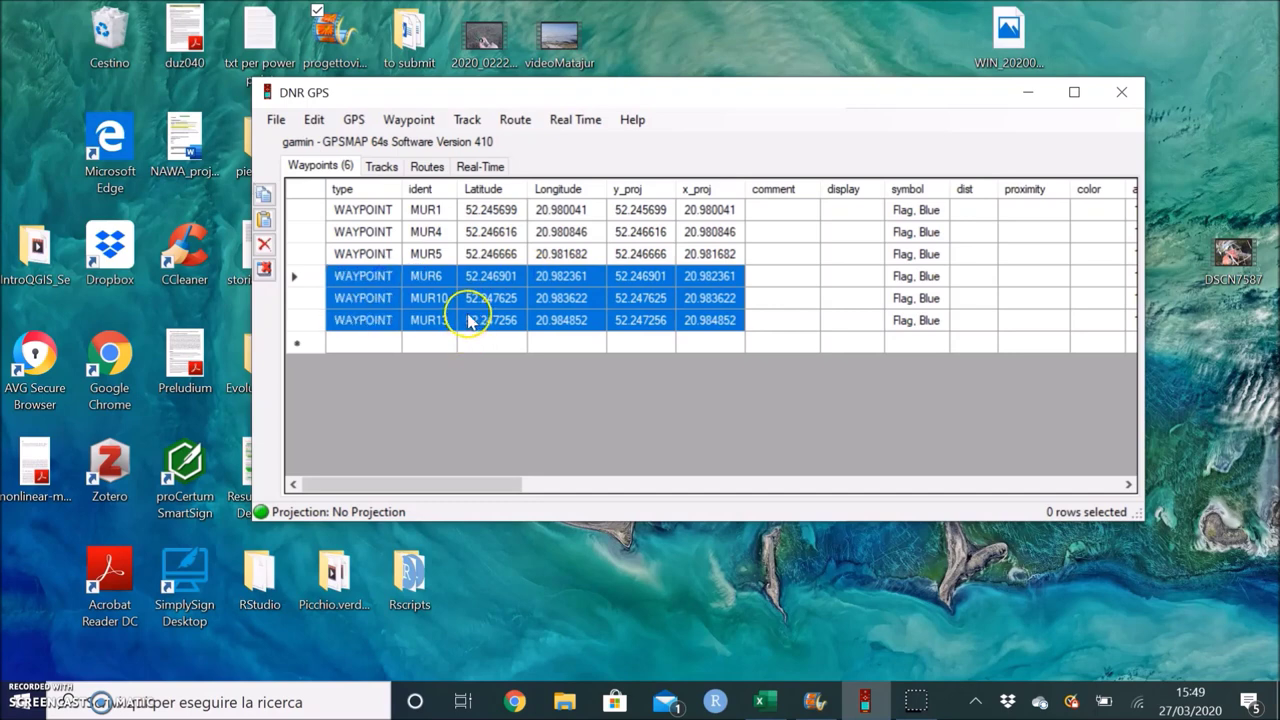
Copy the whole waypoint table and paste it with its original formatting at cell A1 of the Excel workbook Cartel1.
left_click(304, 188)
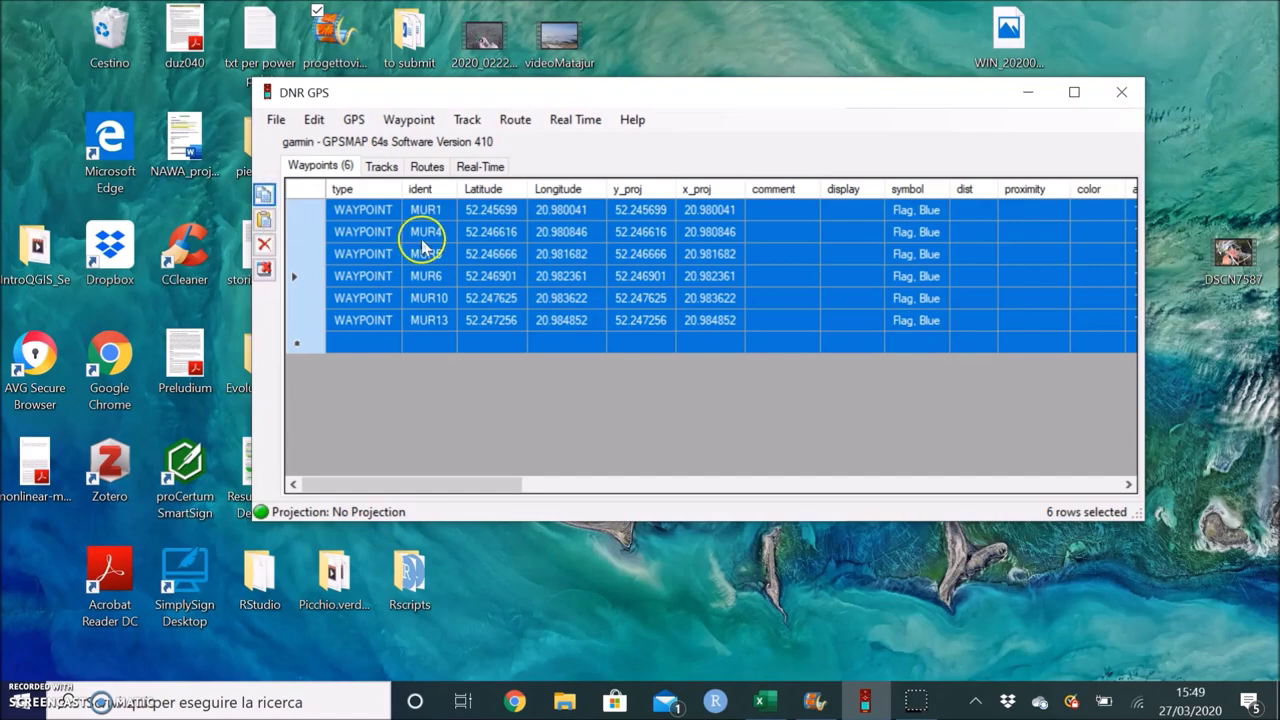
left_click(766, 705)
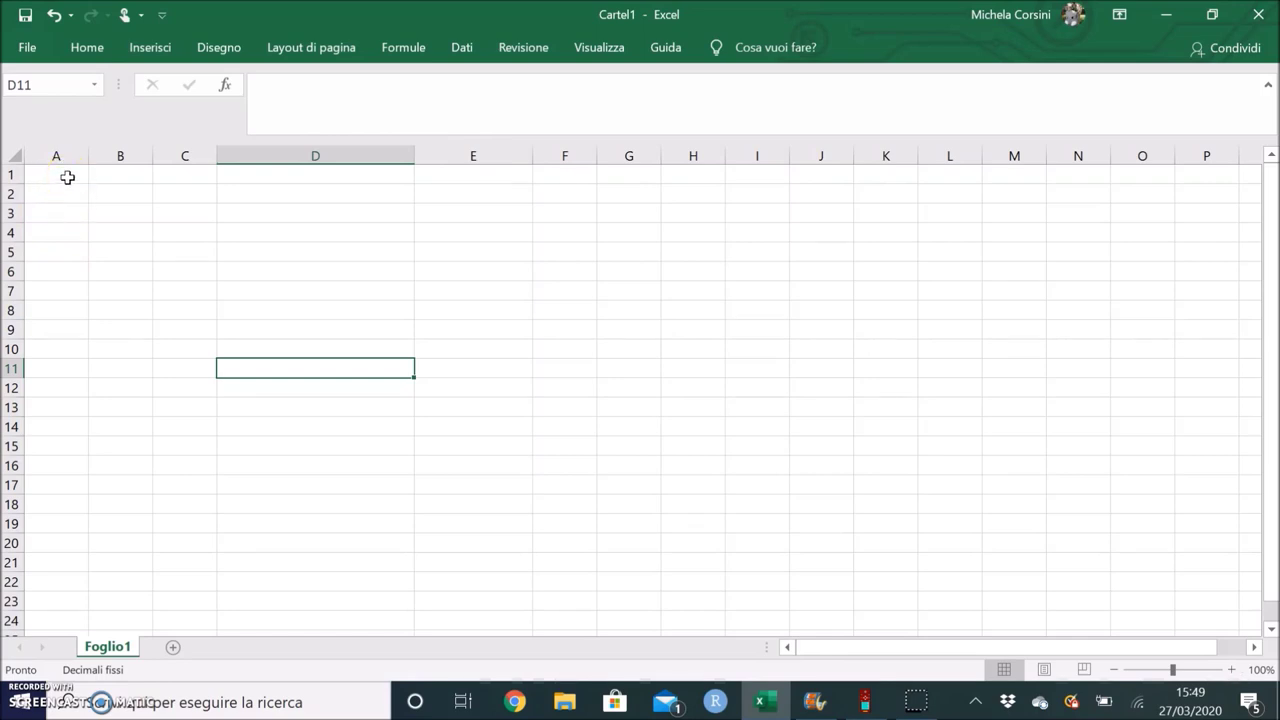
left_click(67, 177)
right_click(67, 177)
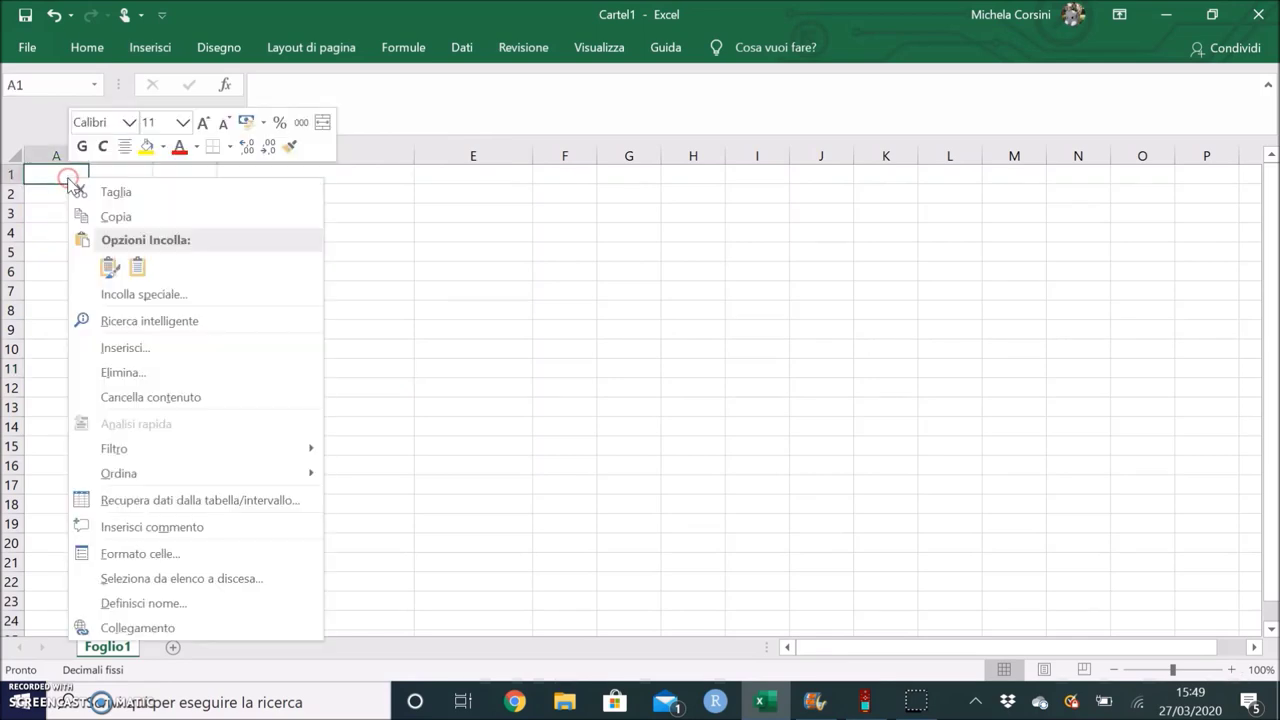
left_click(107, 265)
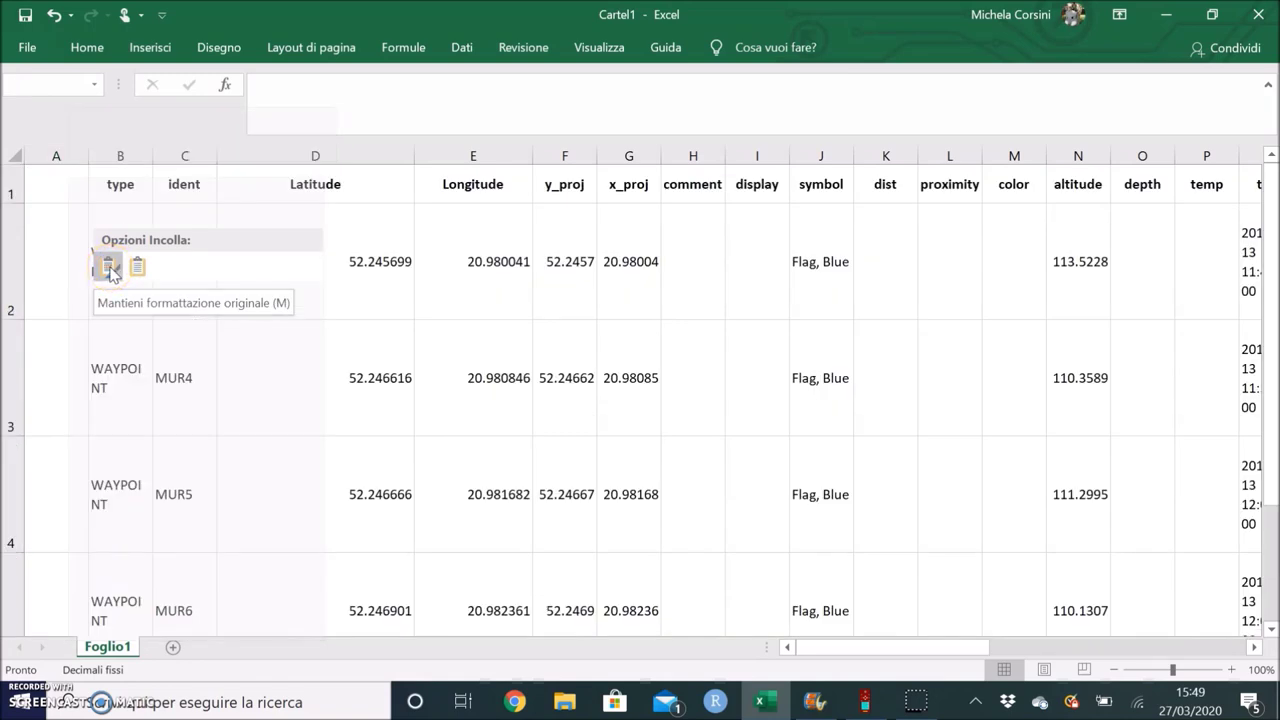
left_click(108, 267)
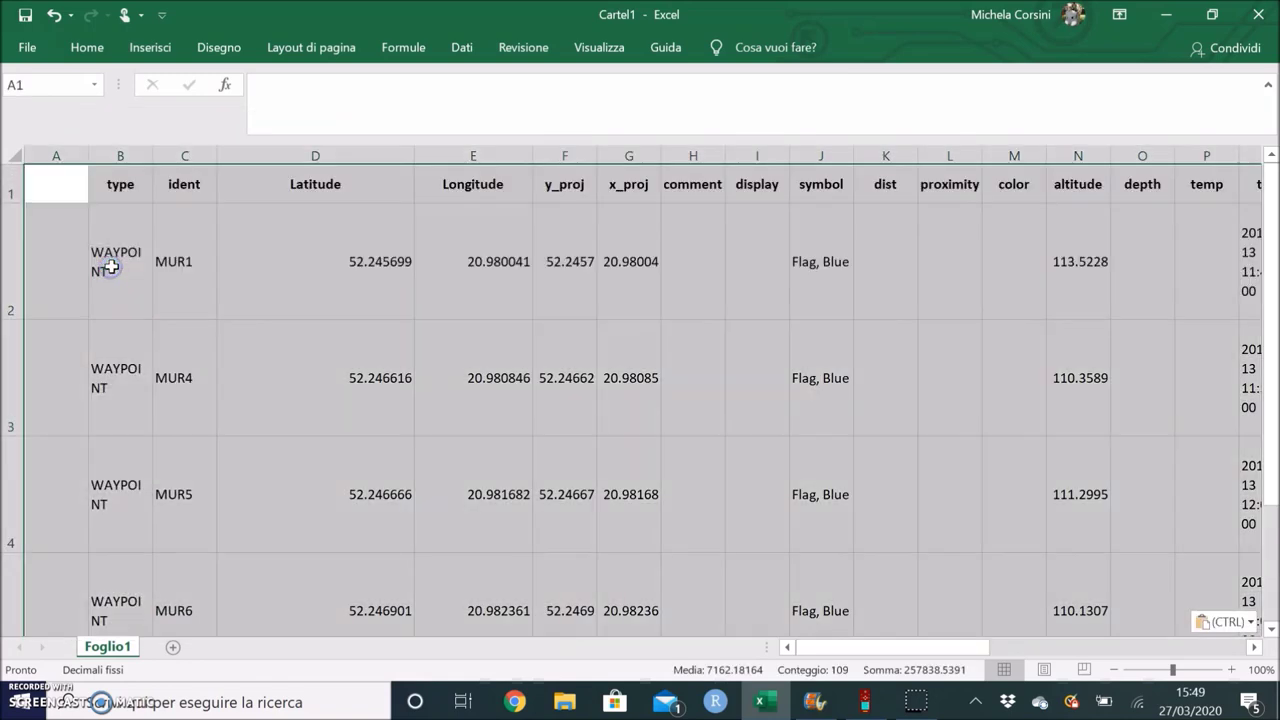
Delete the blank first column and the type column from the pasted waypoint table.
left_click(524, 376)
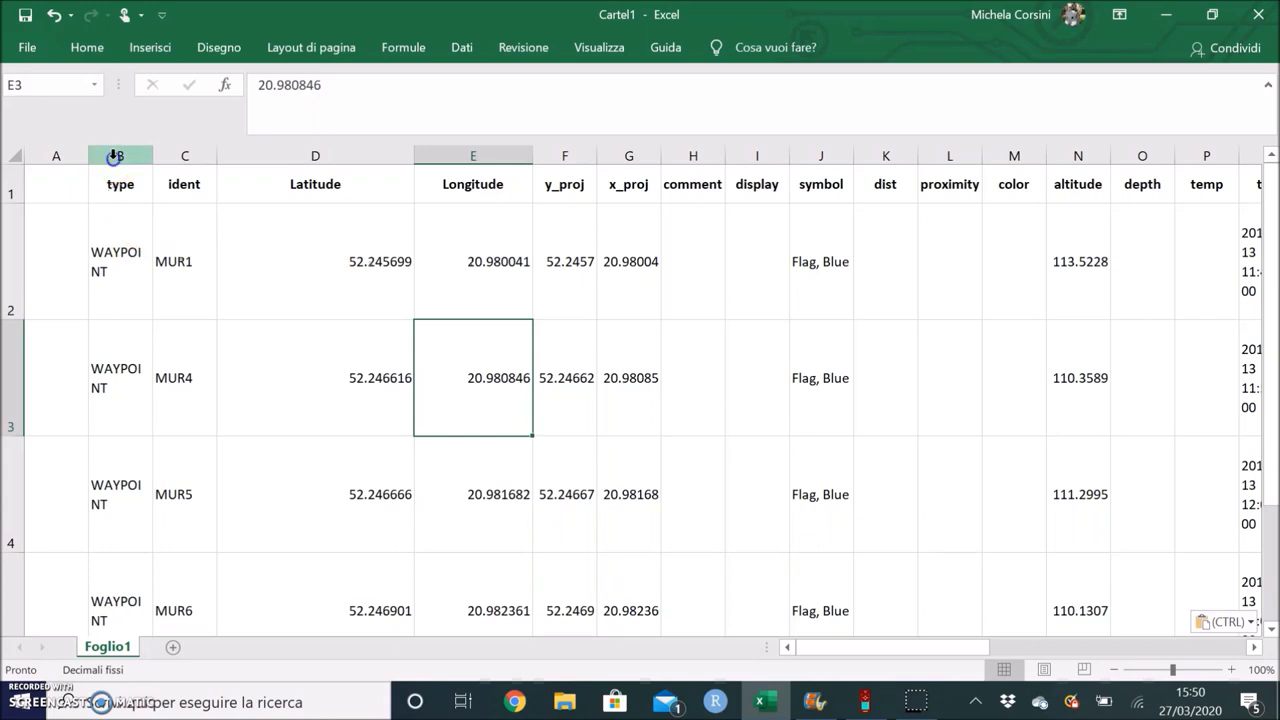
left_click_drag(115, 155, 56, 156)
right_click(92, 202)
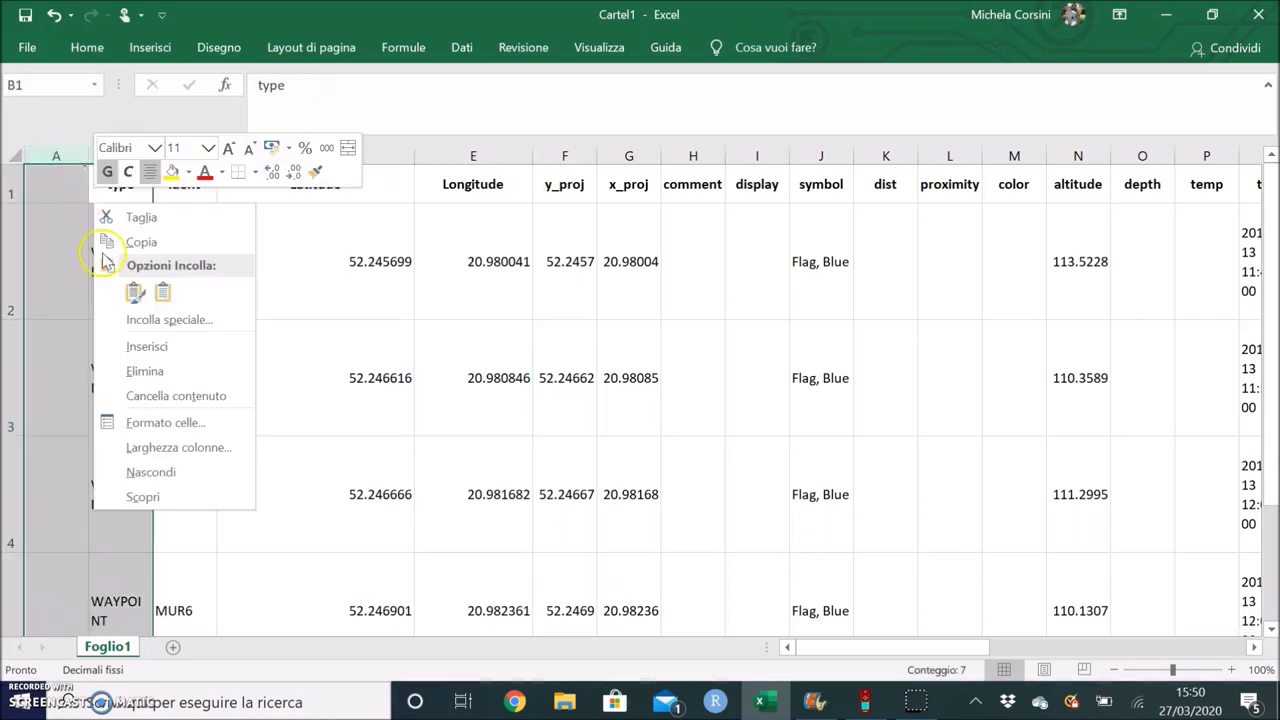
left_click(150, 372)
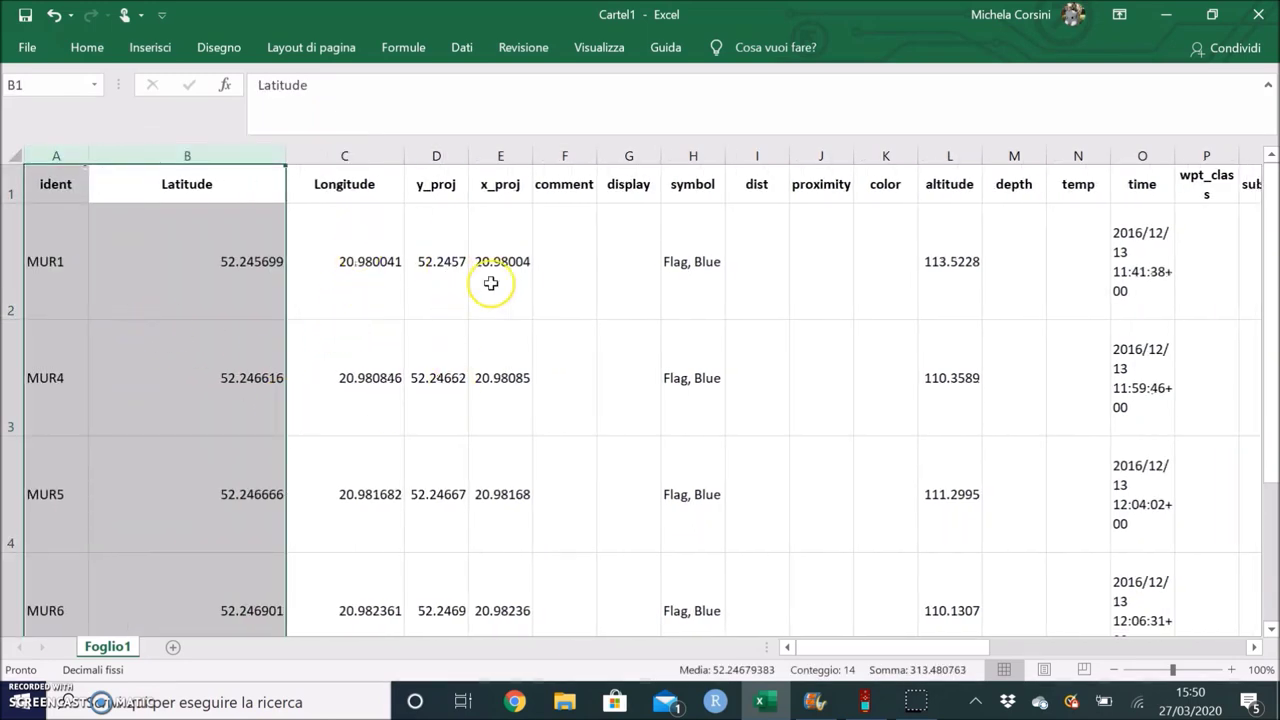
Delete all columns from y_proj through dir, keeping only the ident, Latitude and Longitude columns.
left_click_drag(565, 156, 1088, 218)
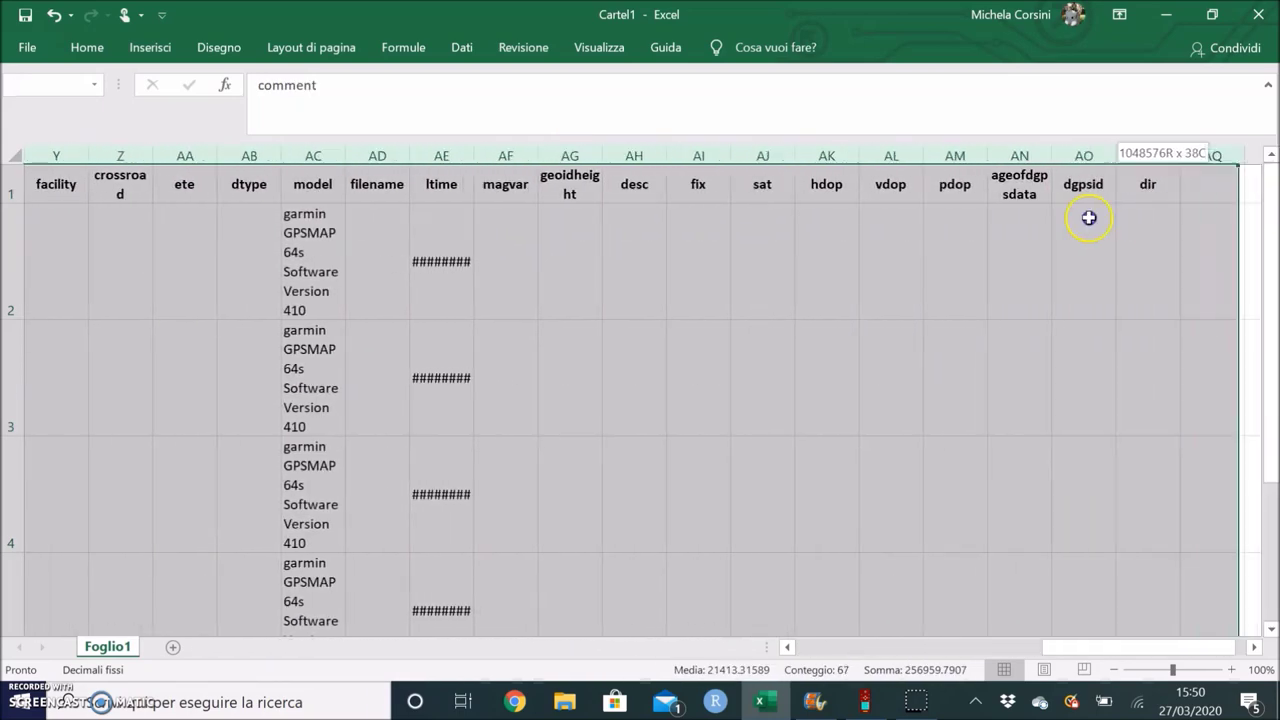
left_click(1088, 218)
left_click_drag(1148, 156, 457, 249)
right_click(457, 249)
left_click(528, 417)
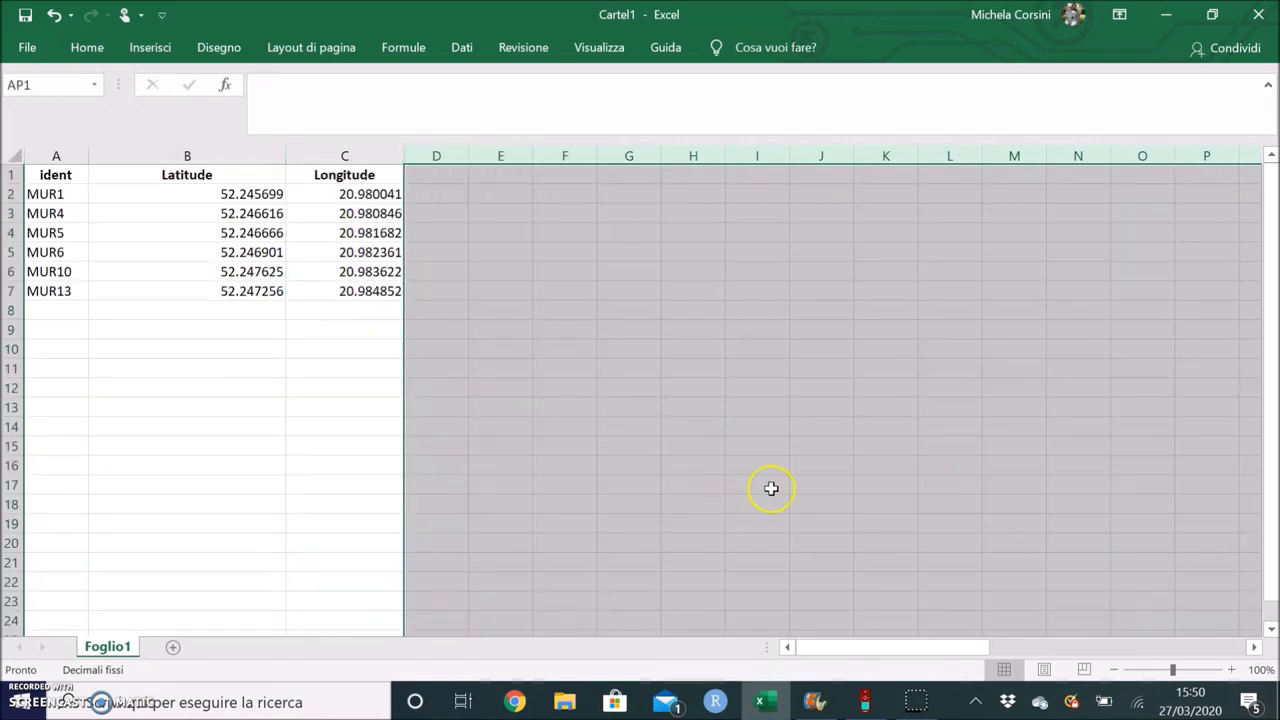
left_click(278, 348)
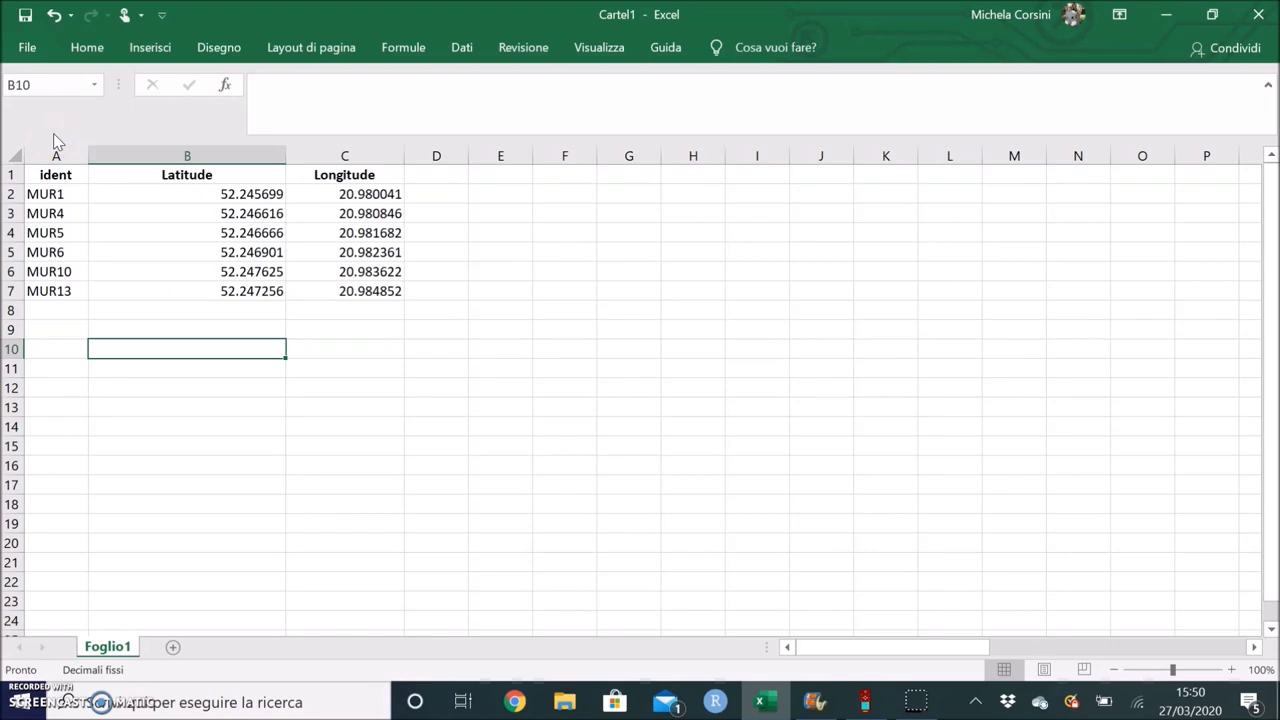
Save the workbook to the Desktop as testQGIS in the list-separator-delimited CSV format, CSV (delimitato dal separatore di elenco).
left_click(32, 55)
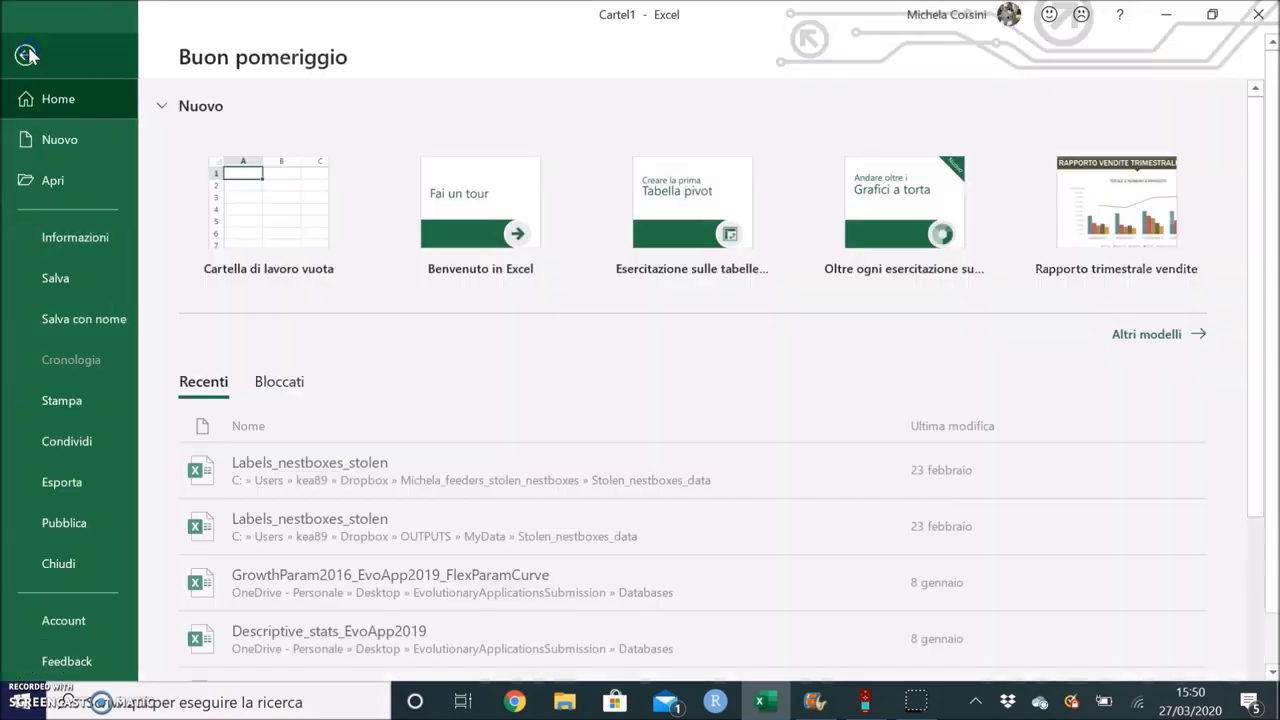
left_click(75, 278)
left_click(318, 348)
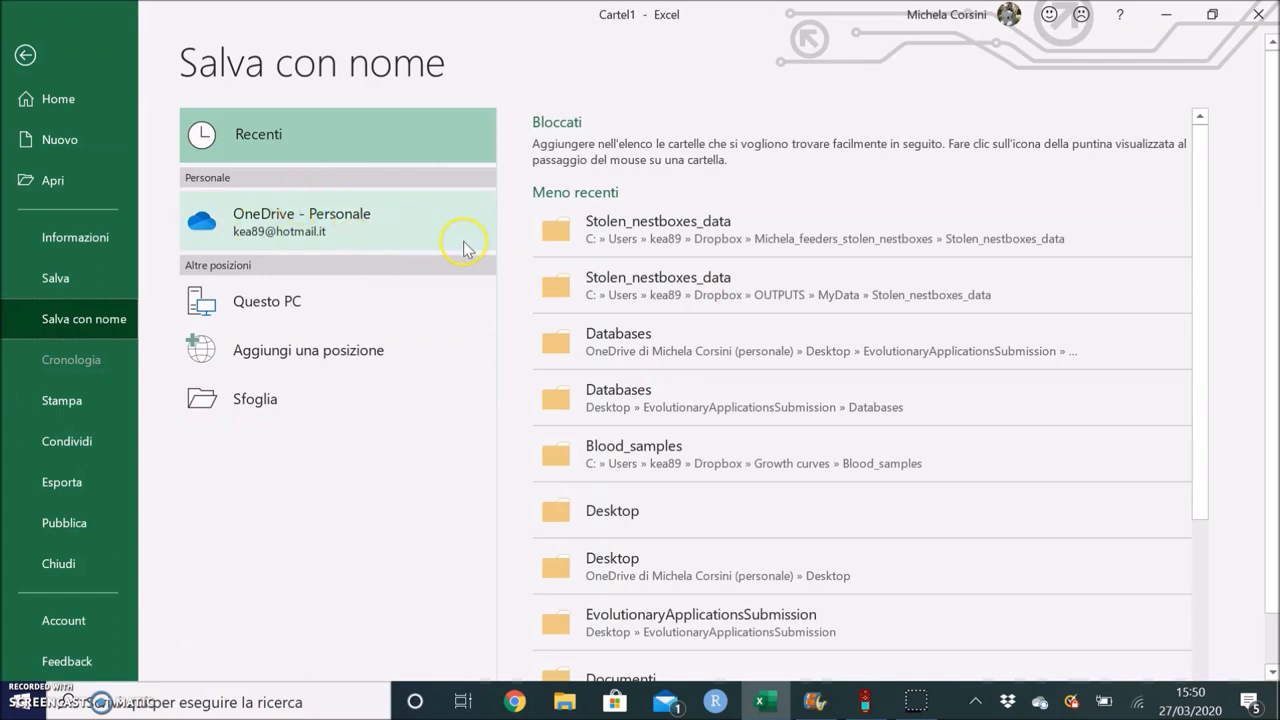
left_click(226, 305)
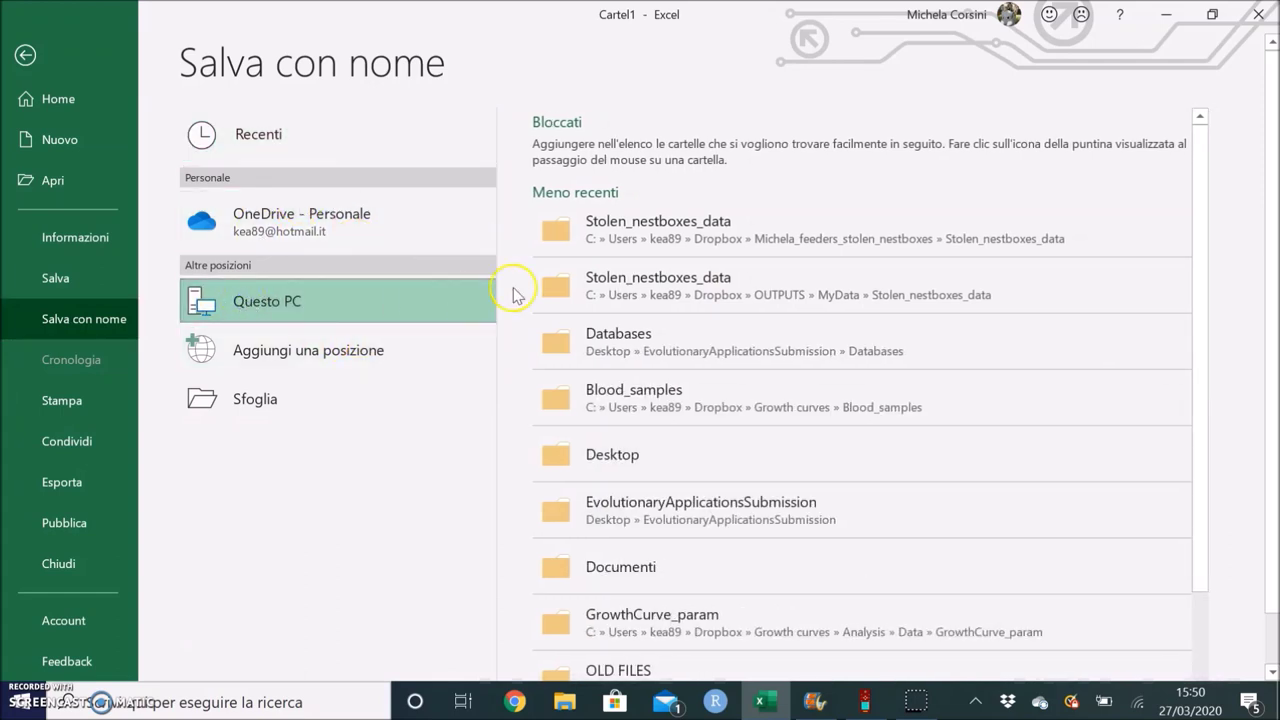
left_click(617, 461)
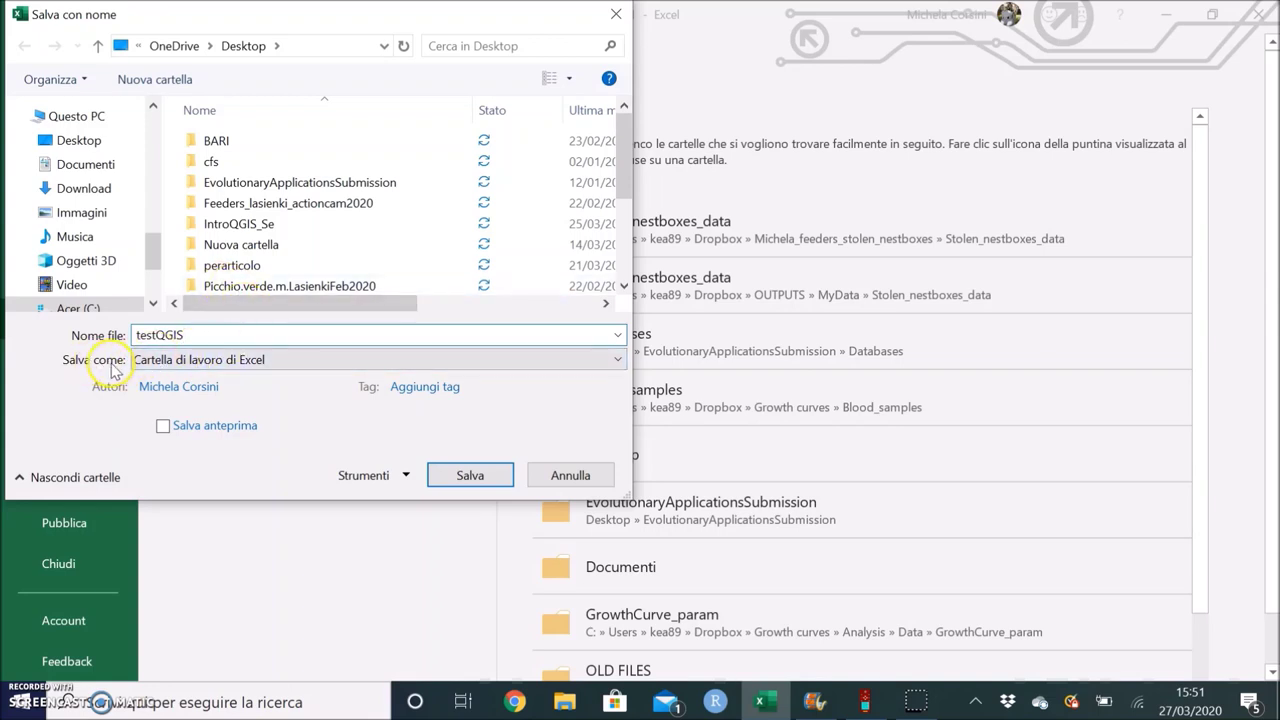
left_click(337, 366)
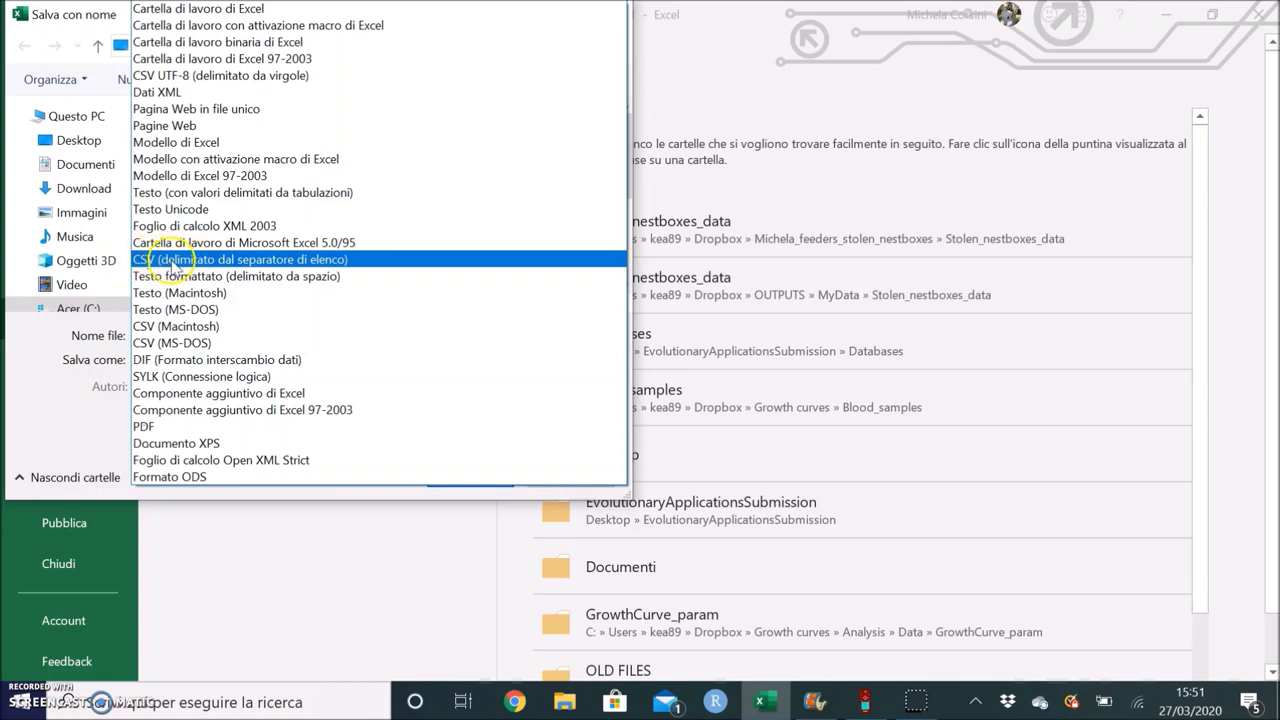
left_click(271, 262)
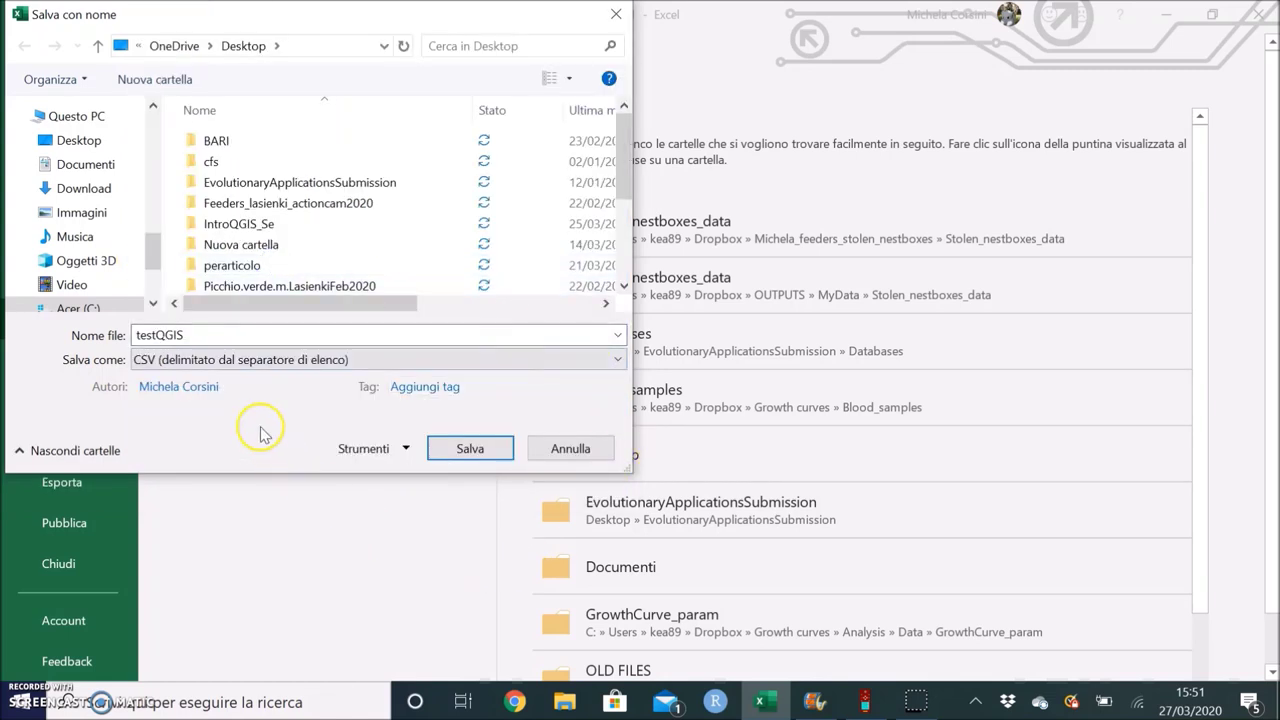
left_click(487, 456)
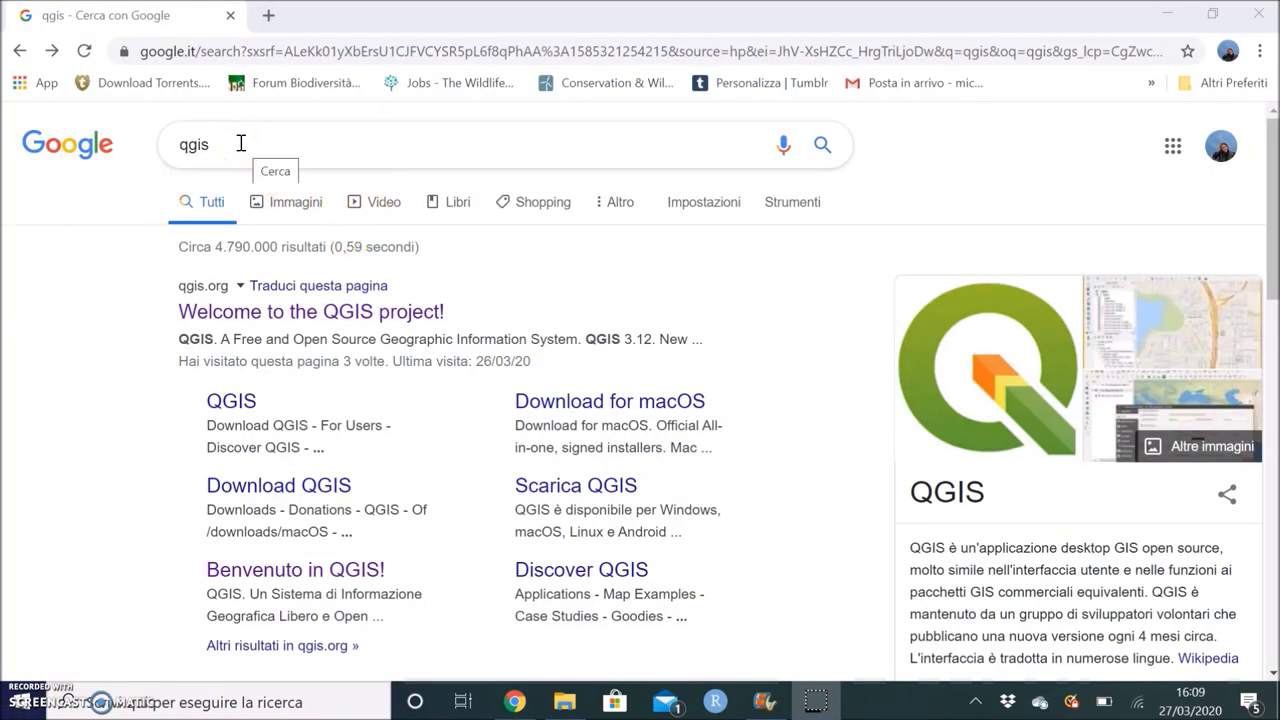
Open the QGIS project website from the search results, look over its home page and go to the QGIS download page.
left_click(250, 316)
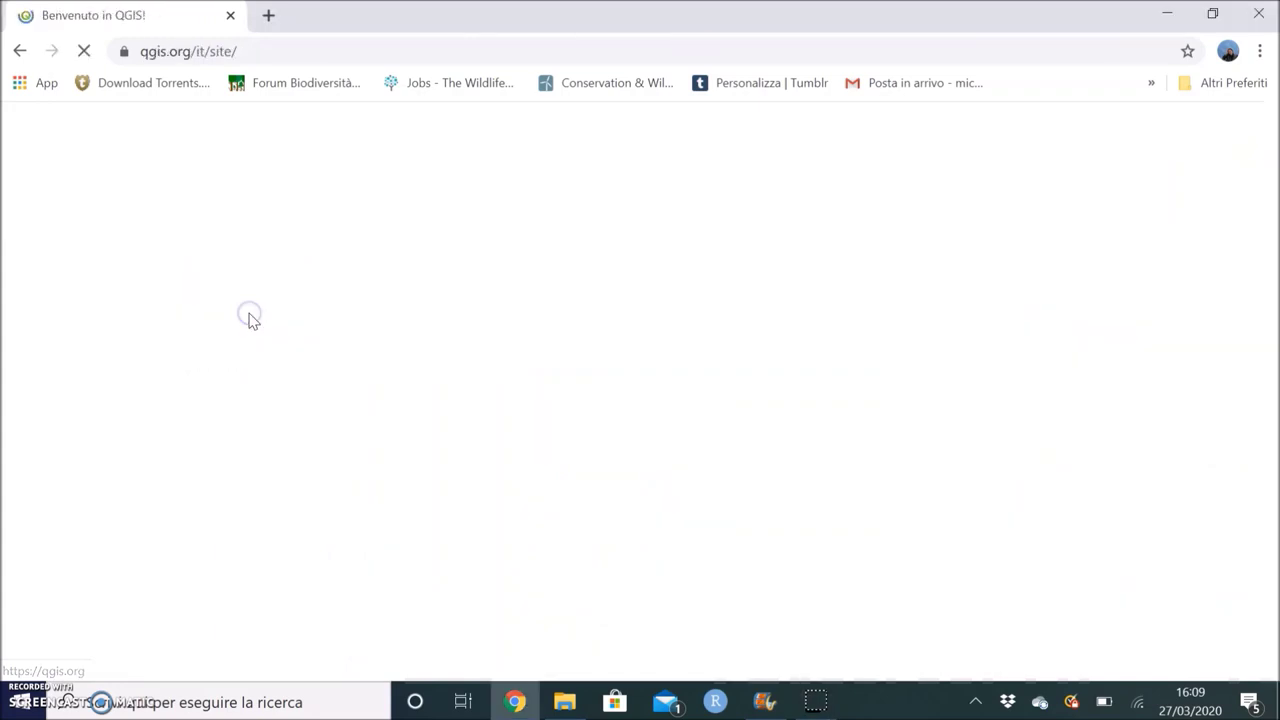
scroll(527, 410, "down", 2)
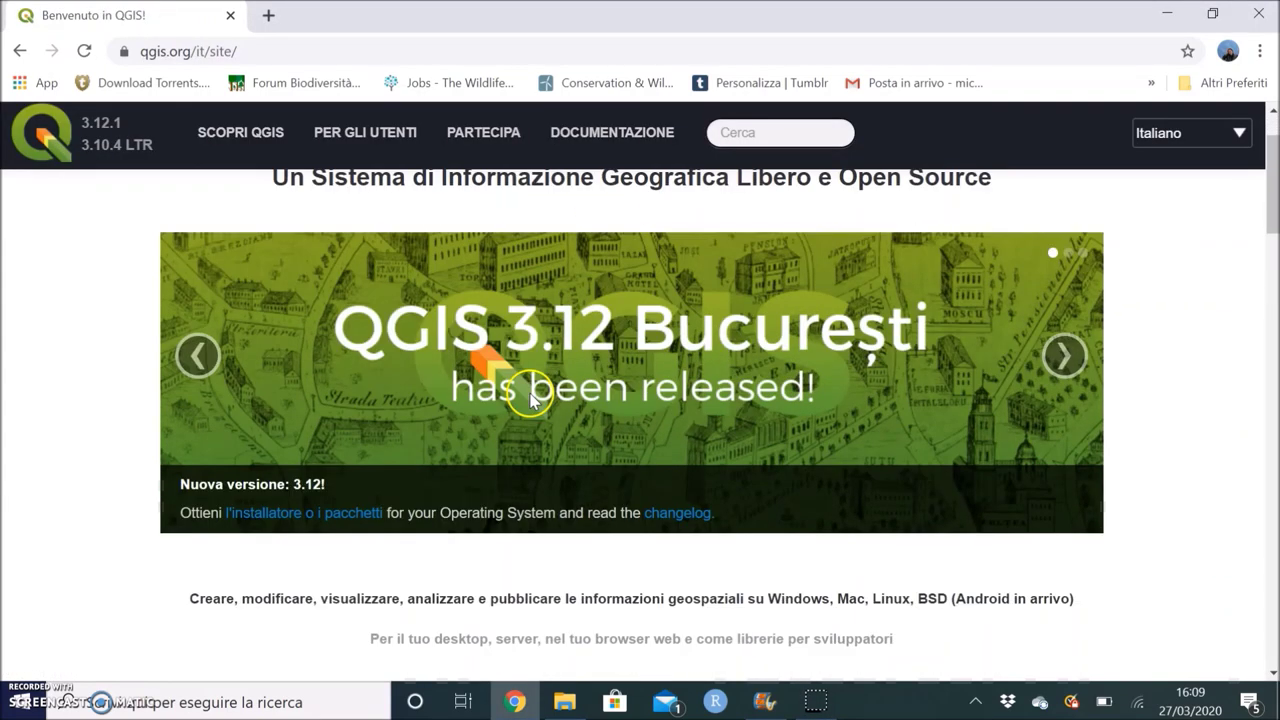
scroll(528, 390, "down", 2)
scroll(530, 398, "up", 1)
scroll(530, 398, "up", 3)
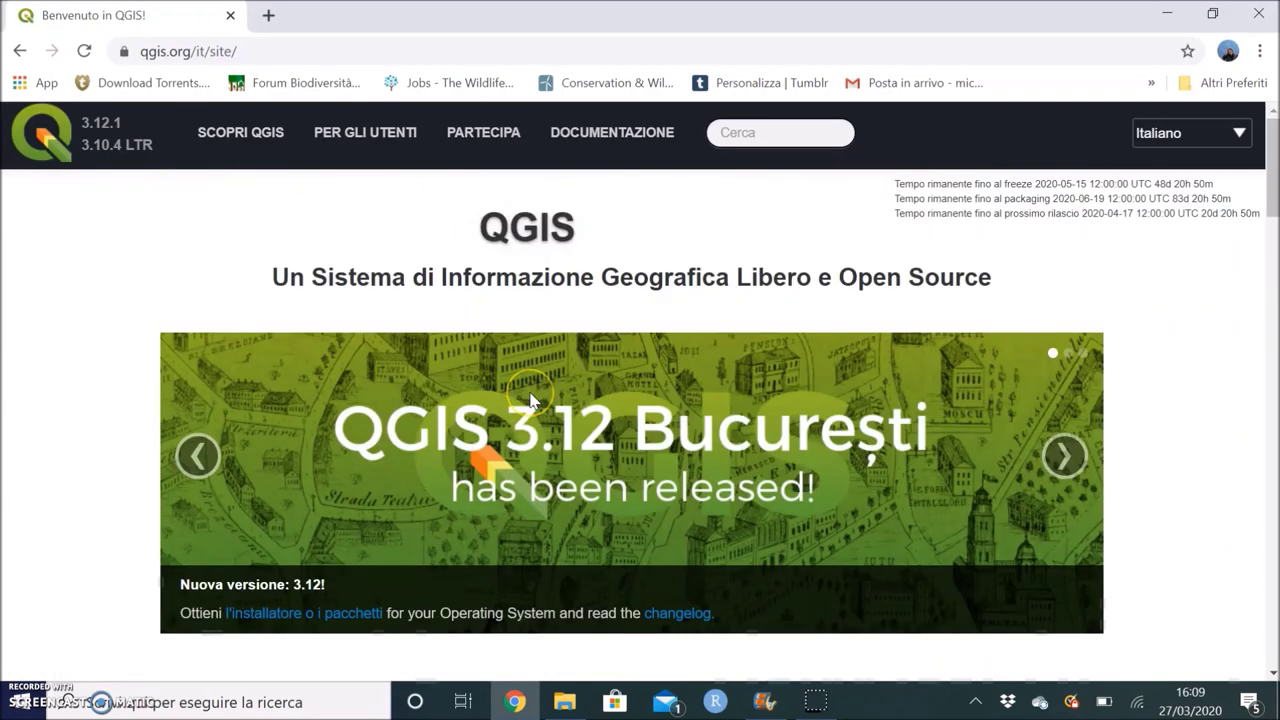
scroll(480, 320, "down", 1)
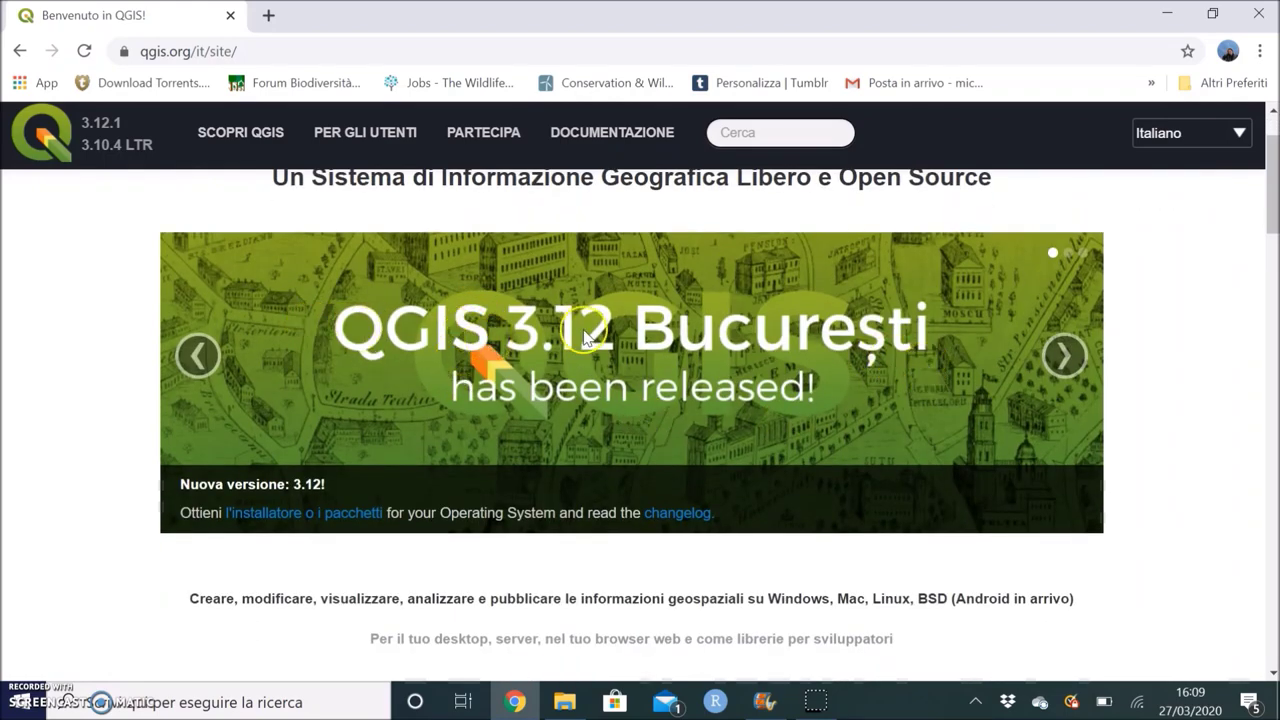
scroll(434, 179, "down", 2)
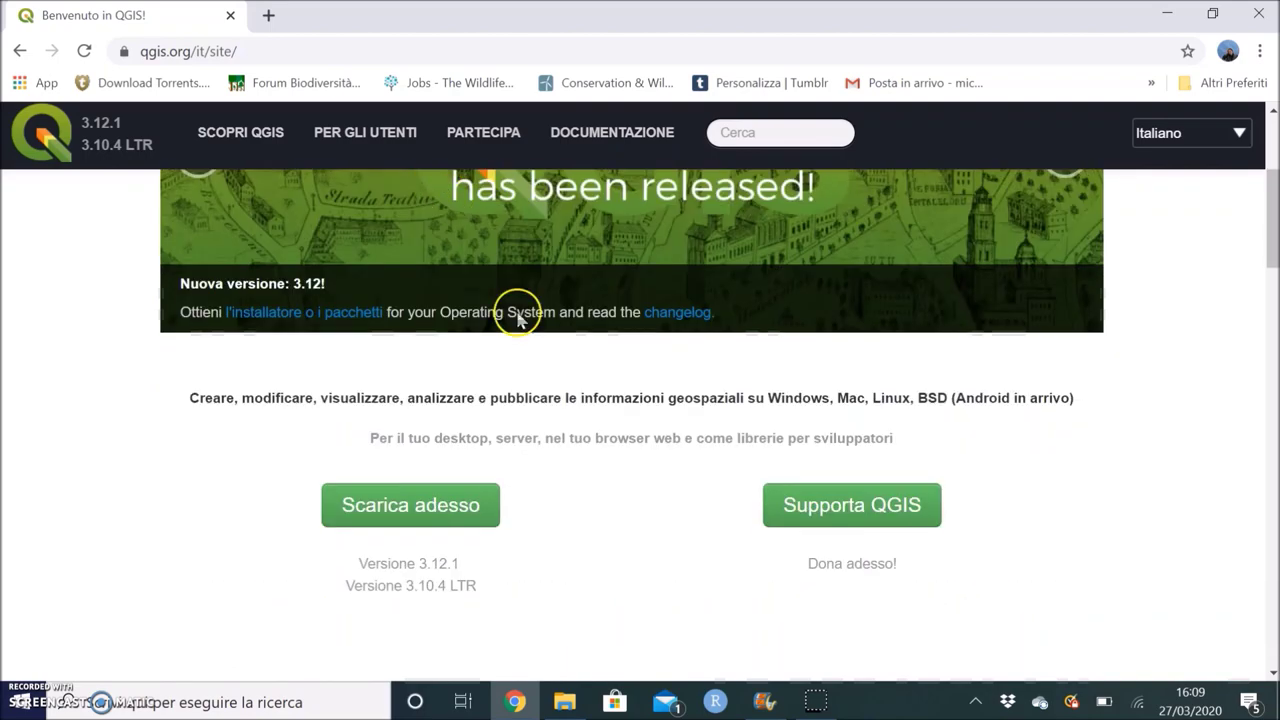
left_click(414, 509)
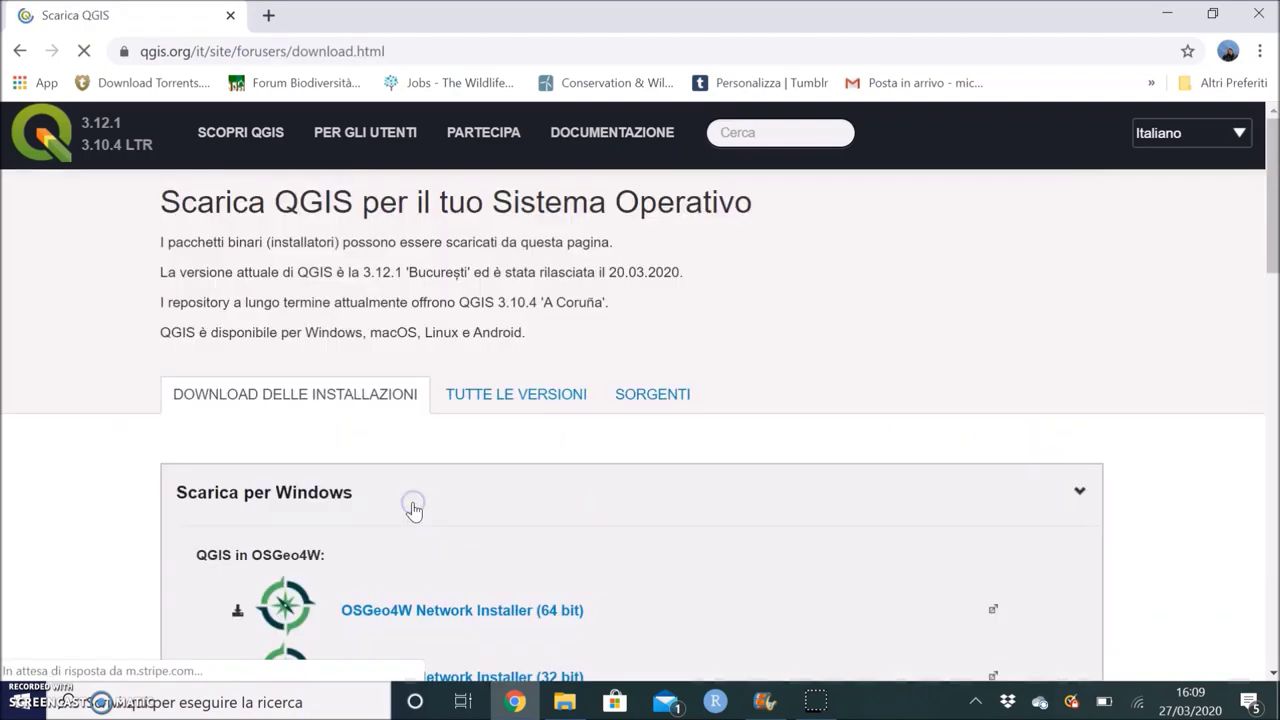
Review the available installers and download the QGIS Standalone Installer version 3.10 (64 bit) for Windows from the long-term support repository.
scroll(614, 354, "down", 3)
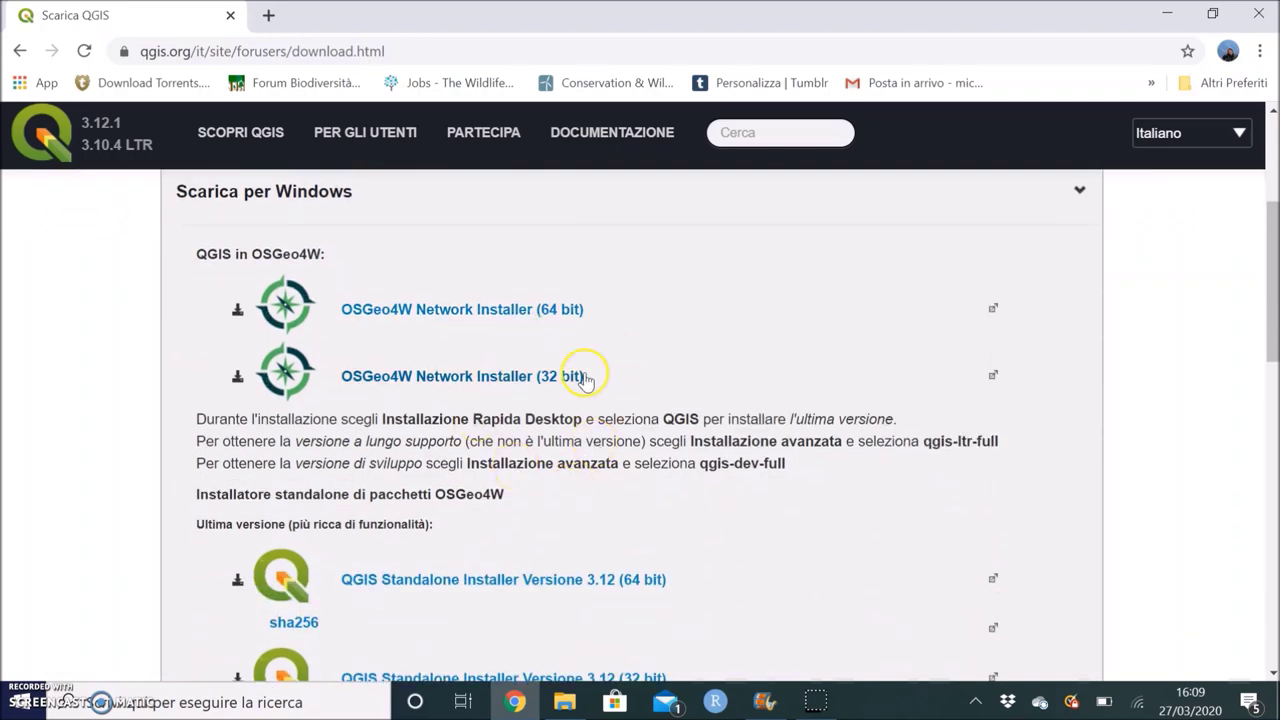
scroll(575, 442, "down", 4)
scroll(575, 442, "down", 2)
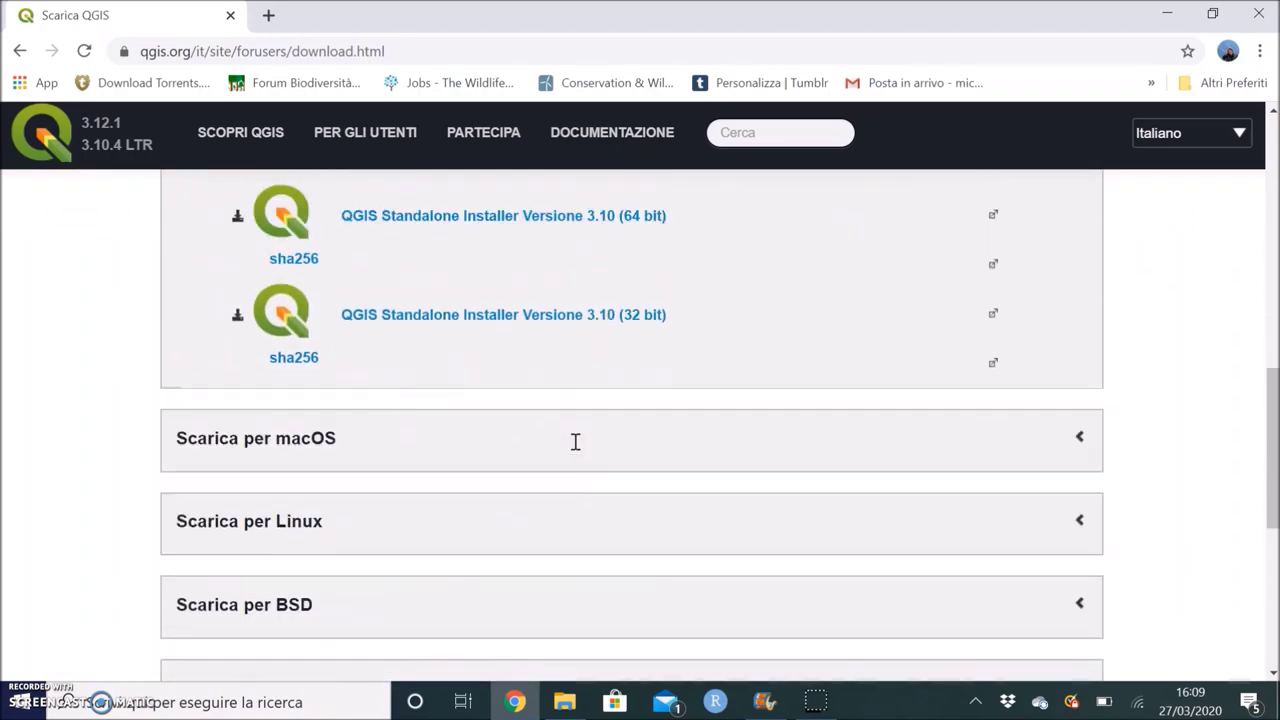
scroll(574, 443, "up", 7)
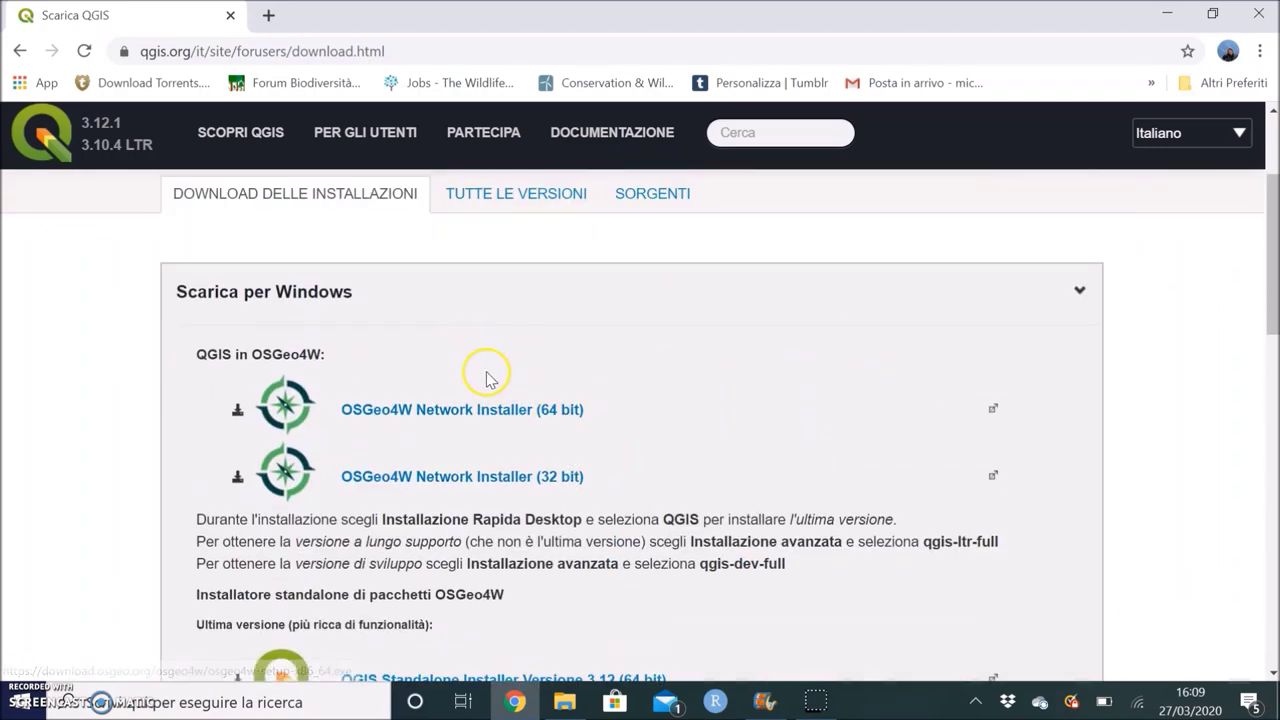
scroll(491, 397, "down", 3)
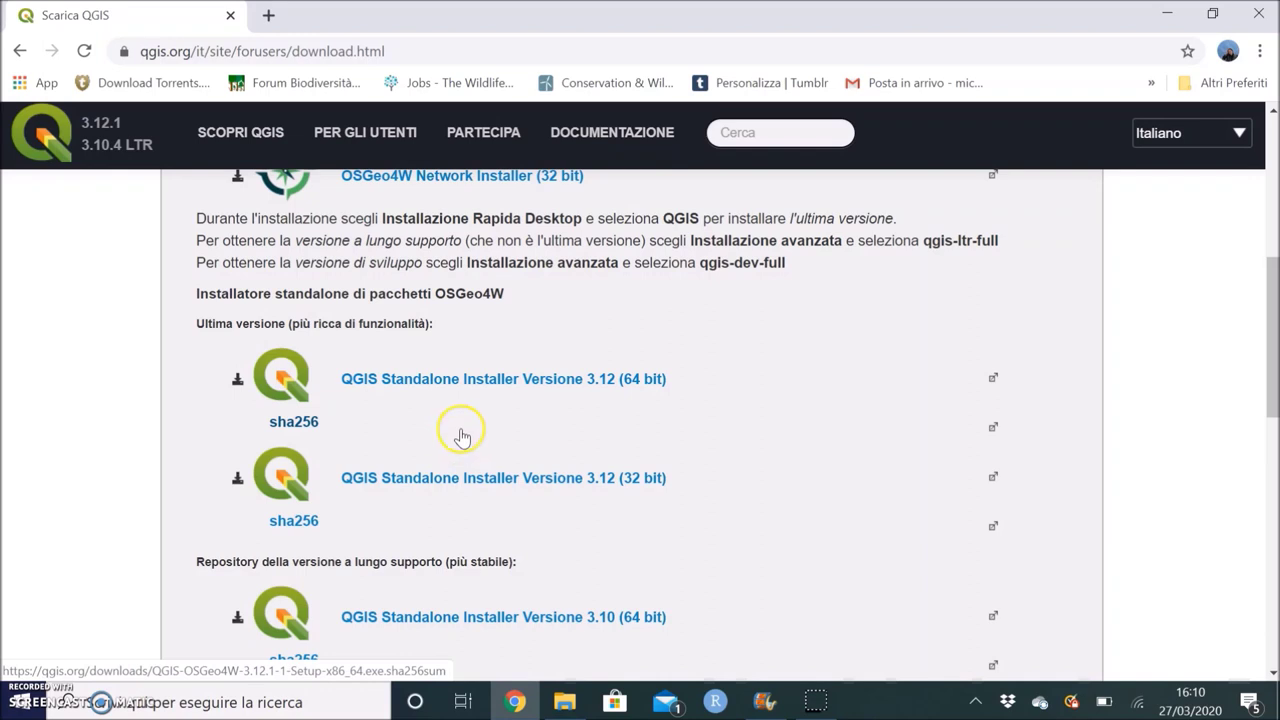
scroll(462, 437, "down", 3)
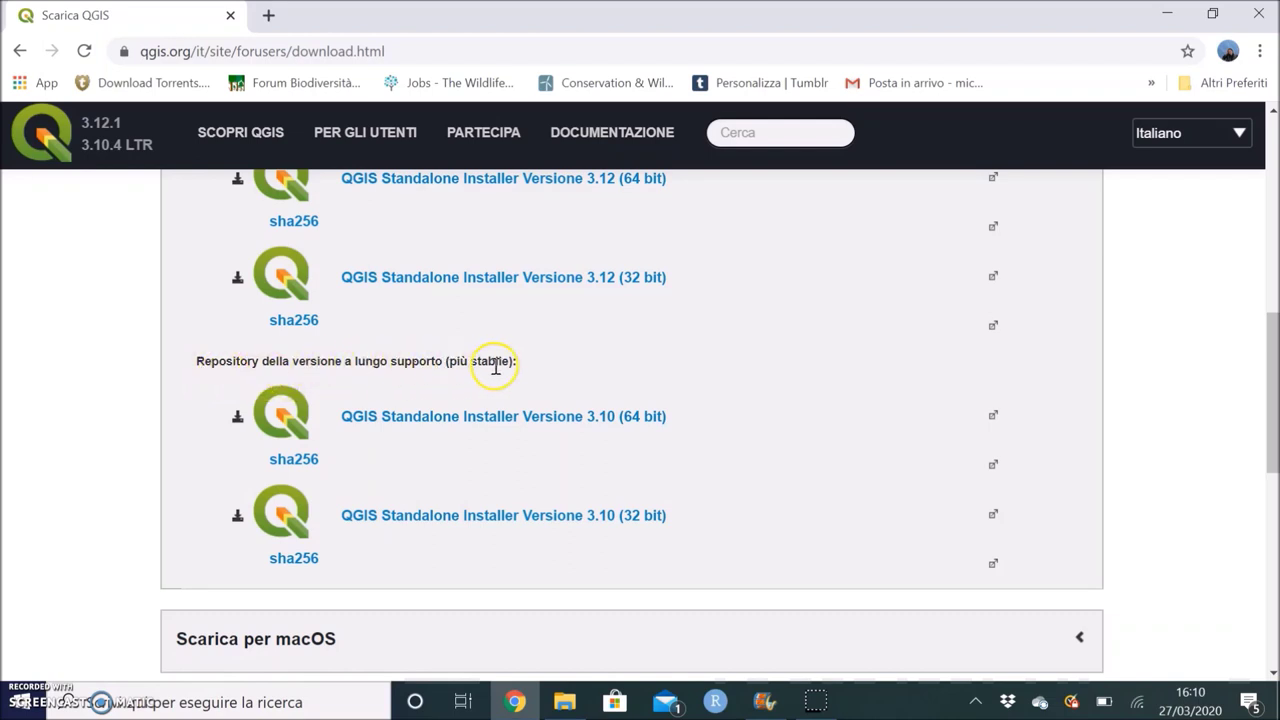
scroll(629, 317, "down", 1)
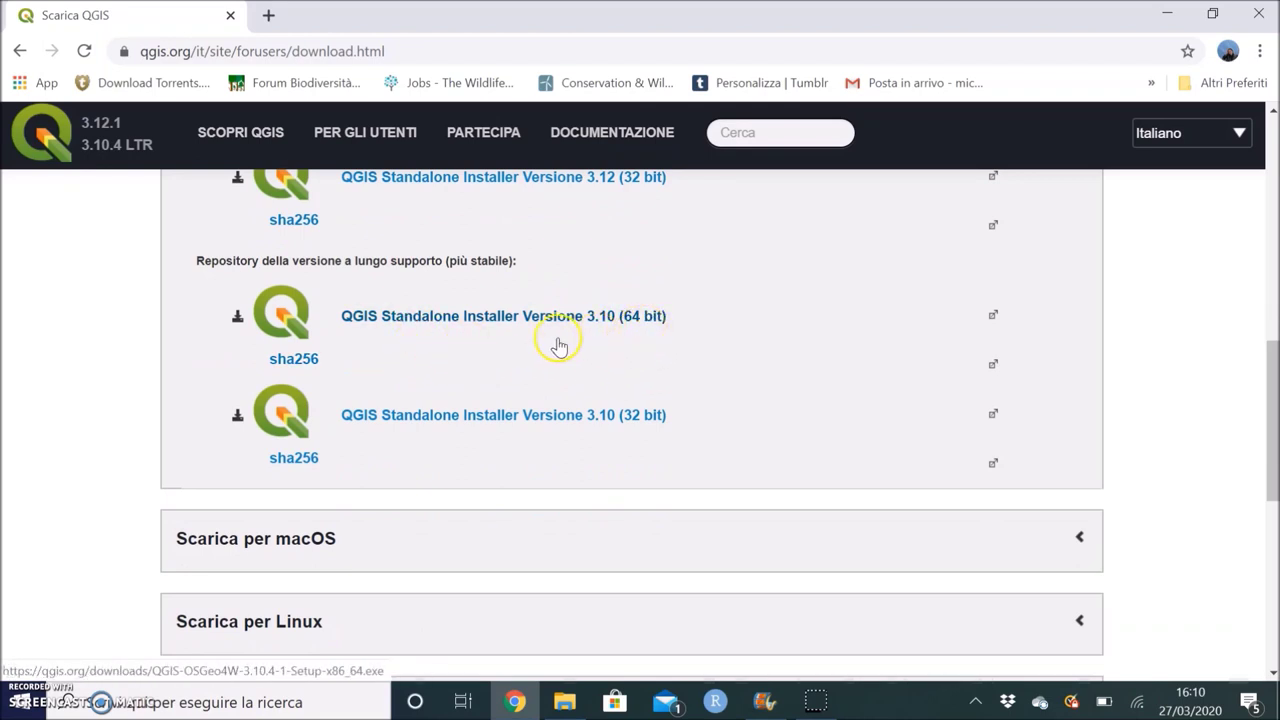
scroll(603, 322, "down", 2)
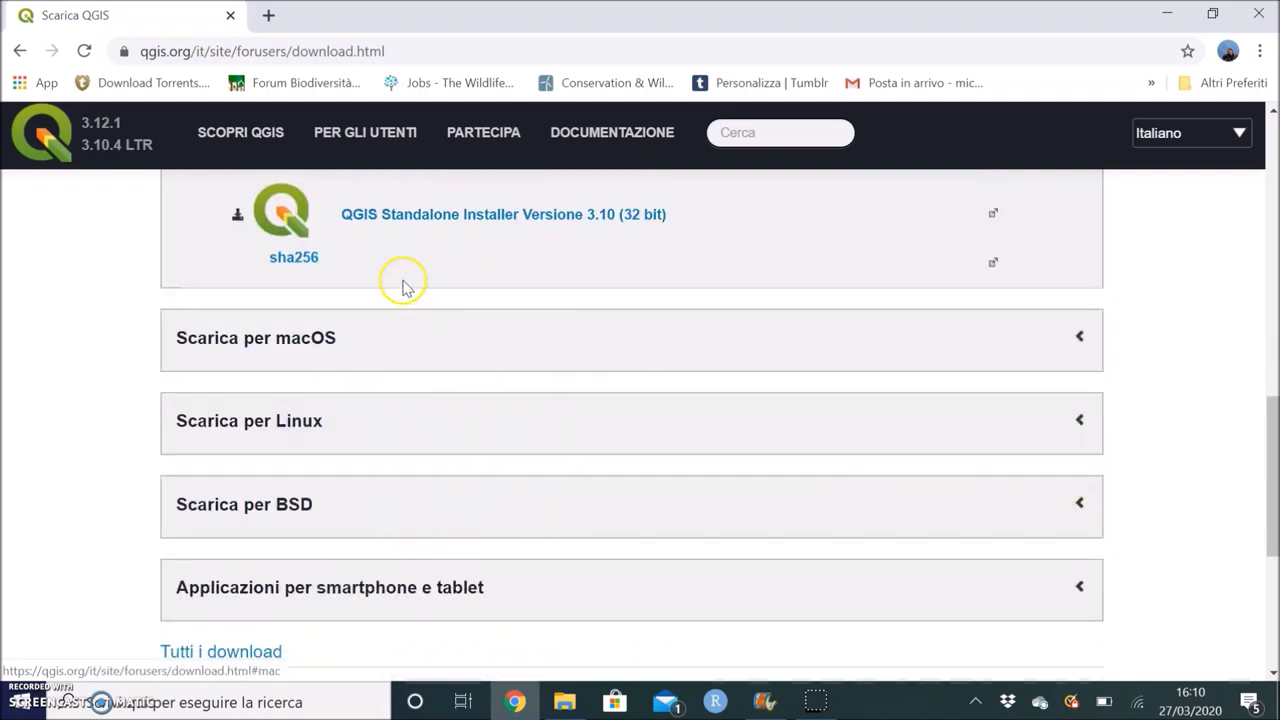
scroll(554, 403, "up", 4)
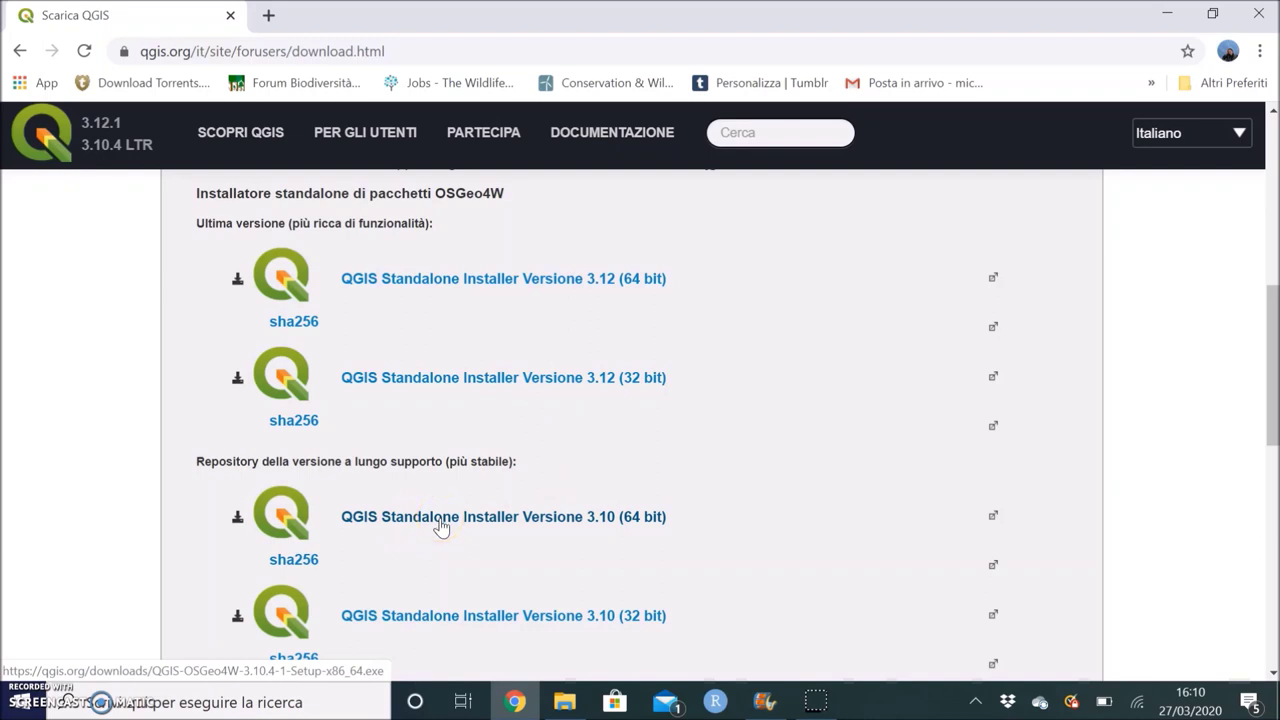
left_click(445, 518)
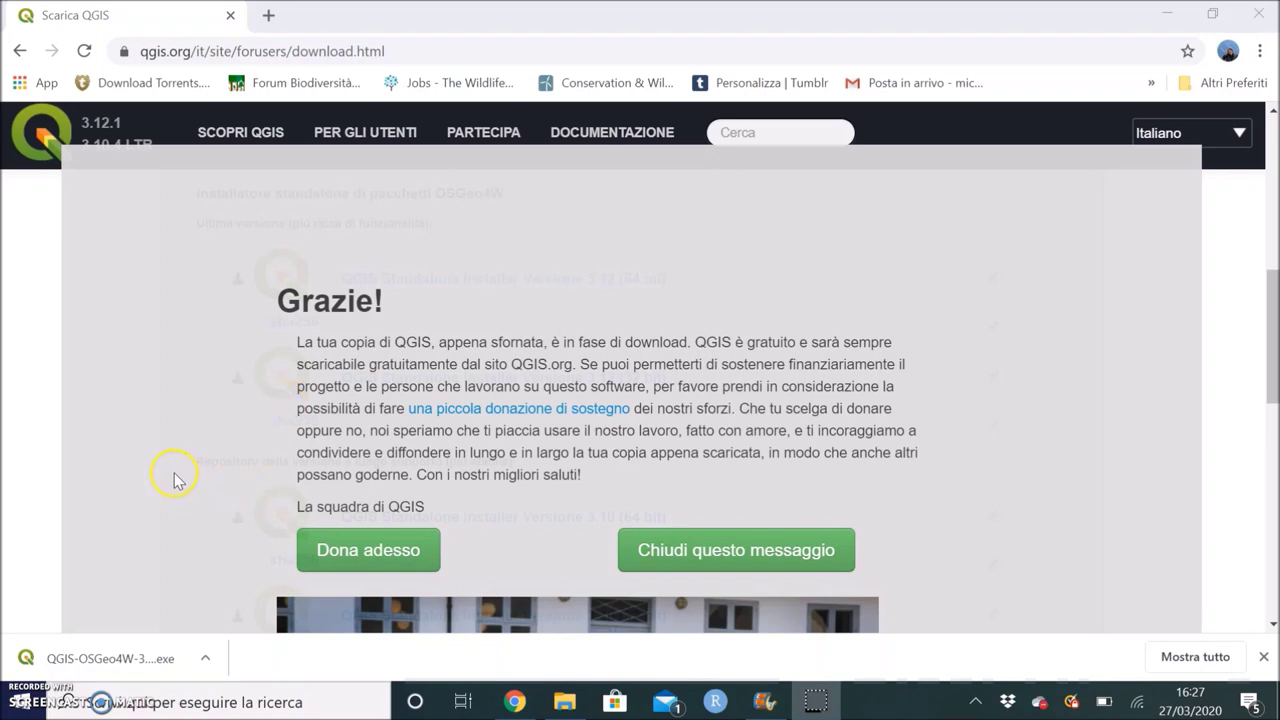
Run the downloaded installer, accept the licence and install only the QGIS component in C:\Program Files\QGIS 3.10, closing the wizard when finished.
left_click(204, 659)
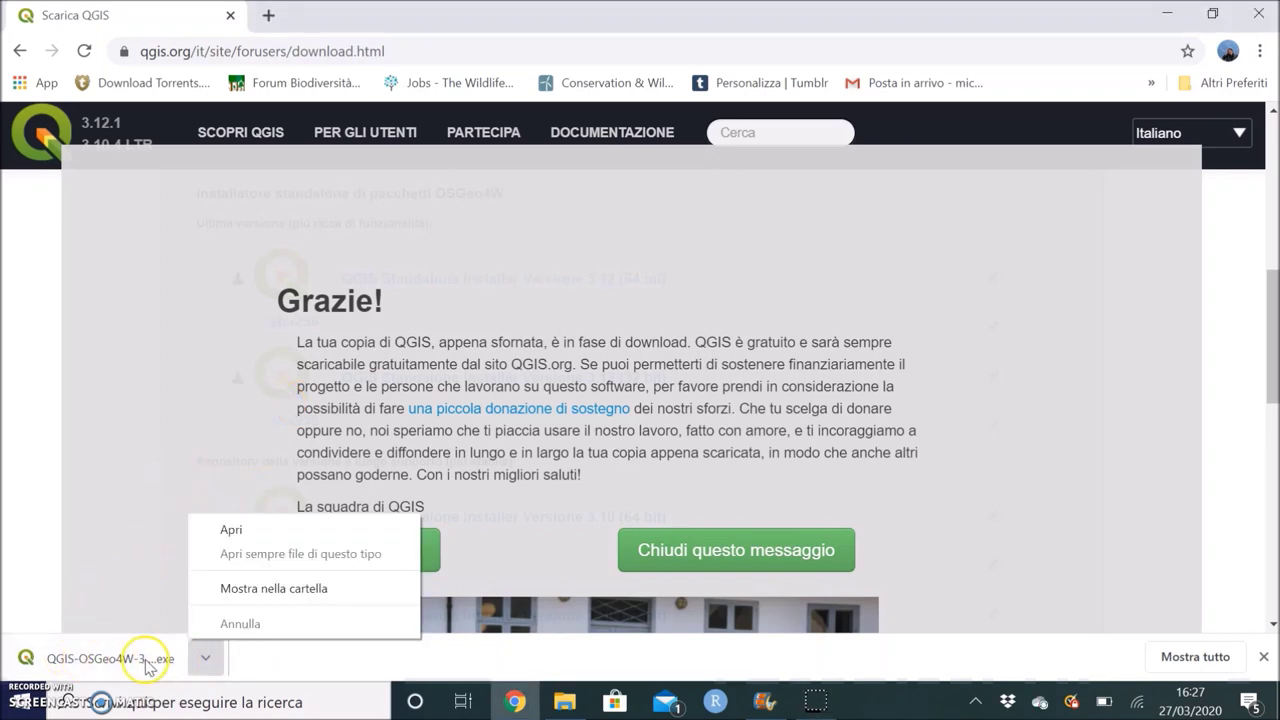
left_click(249, 536)
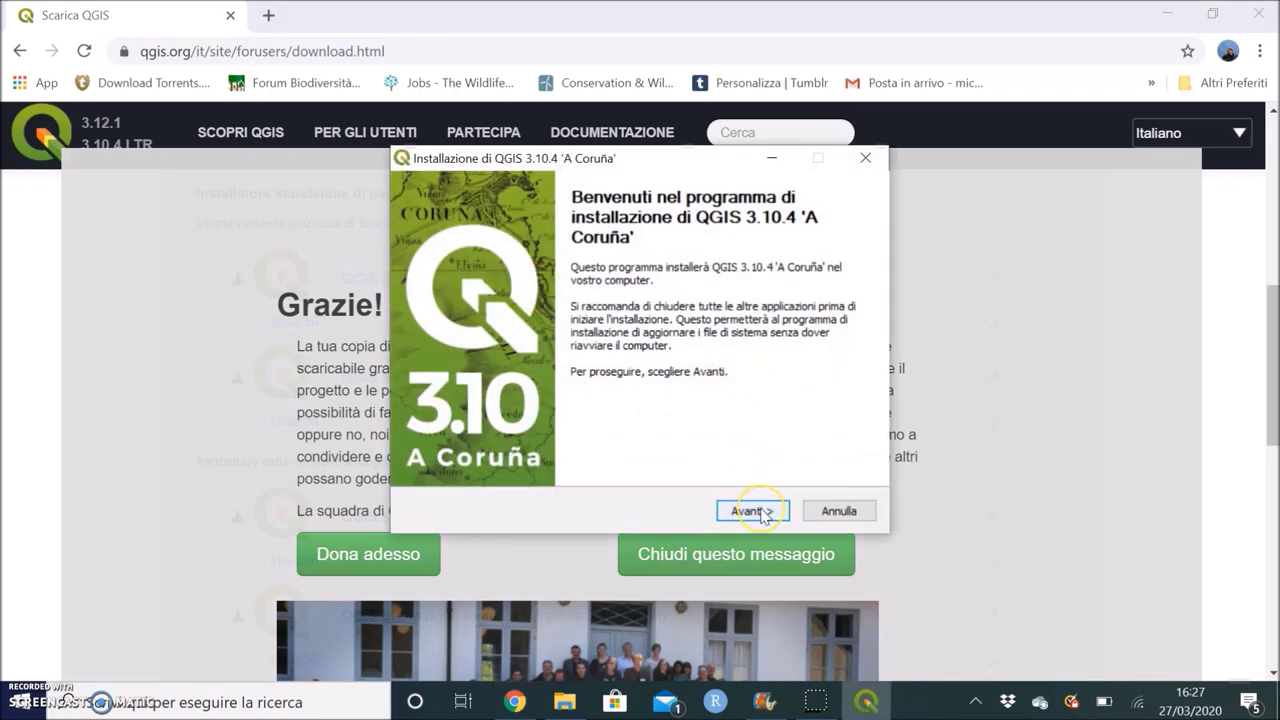
left_click(763, 515)
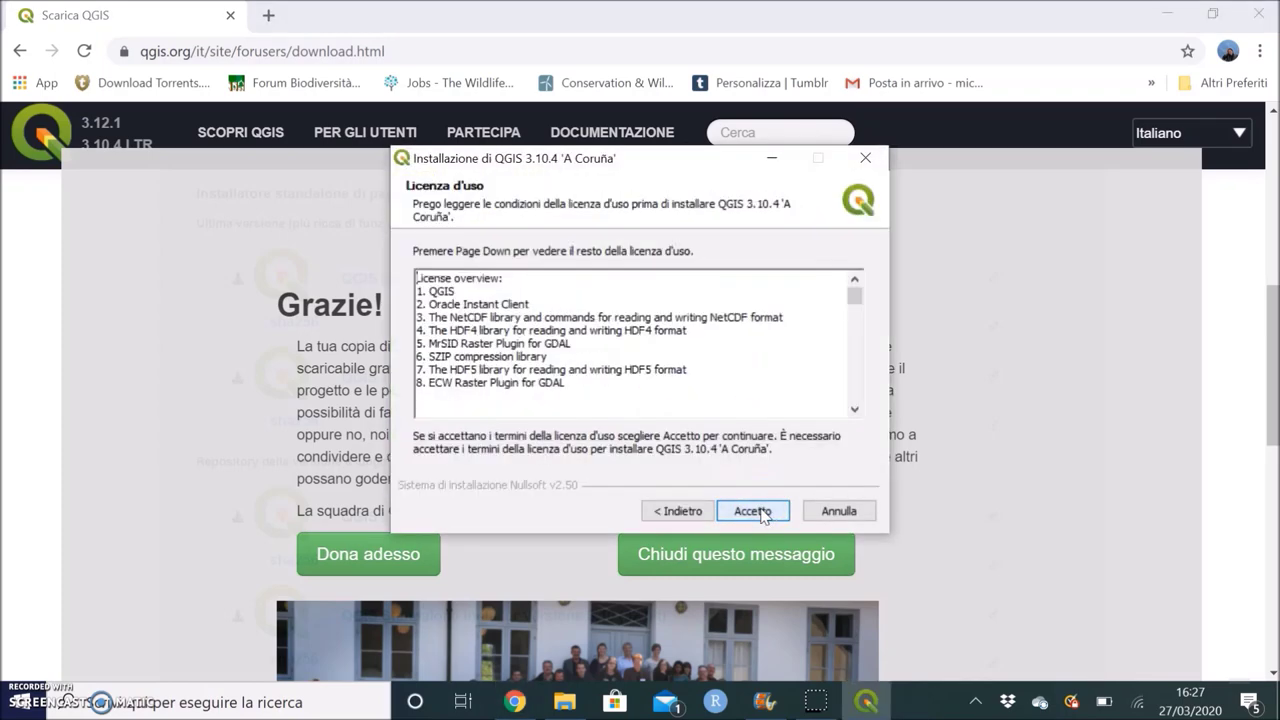
left_click(758, 511)
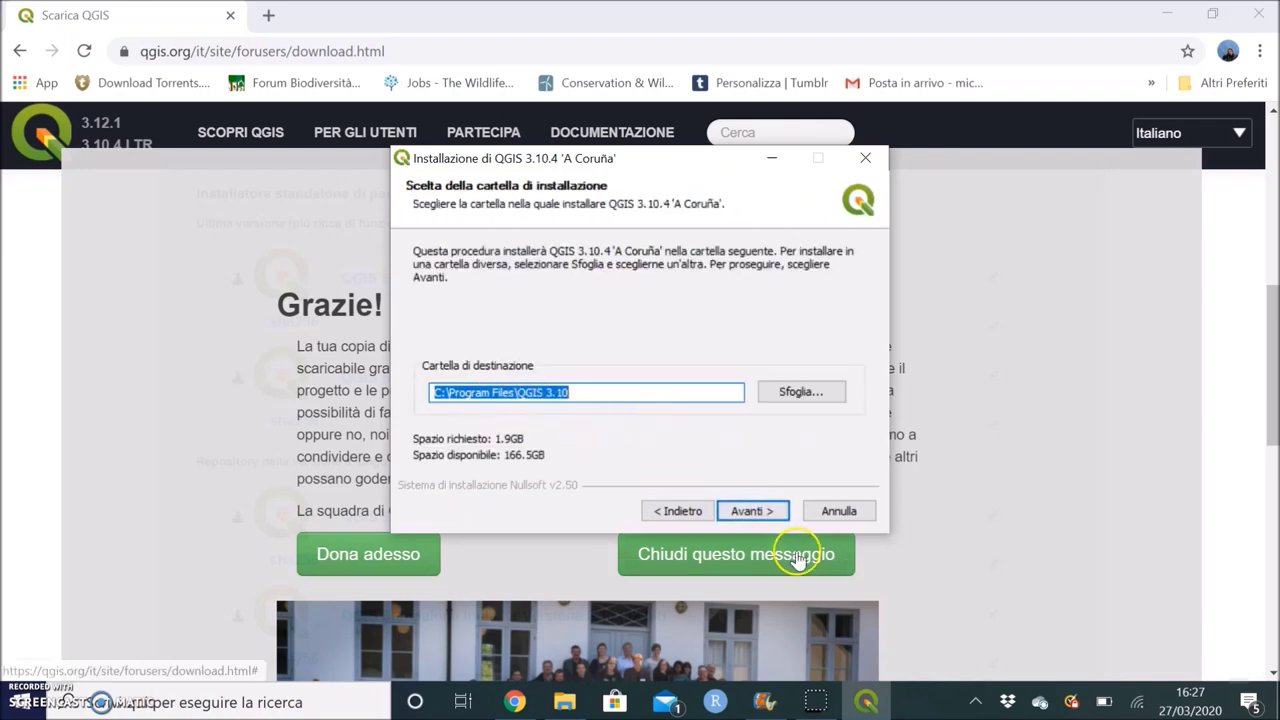
left_click(752, 510)
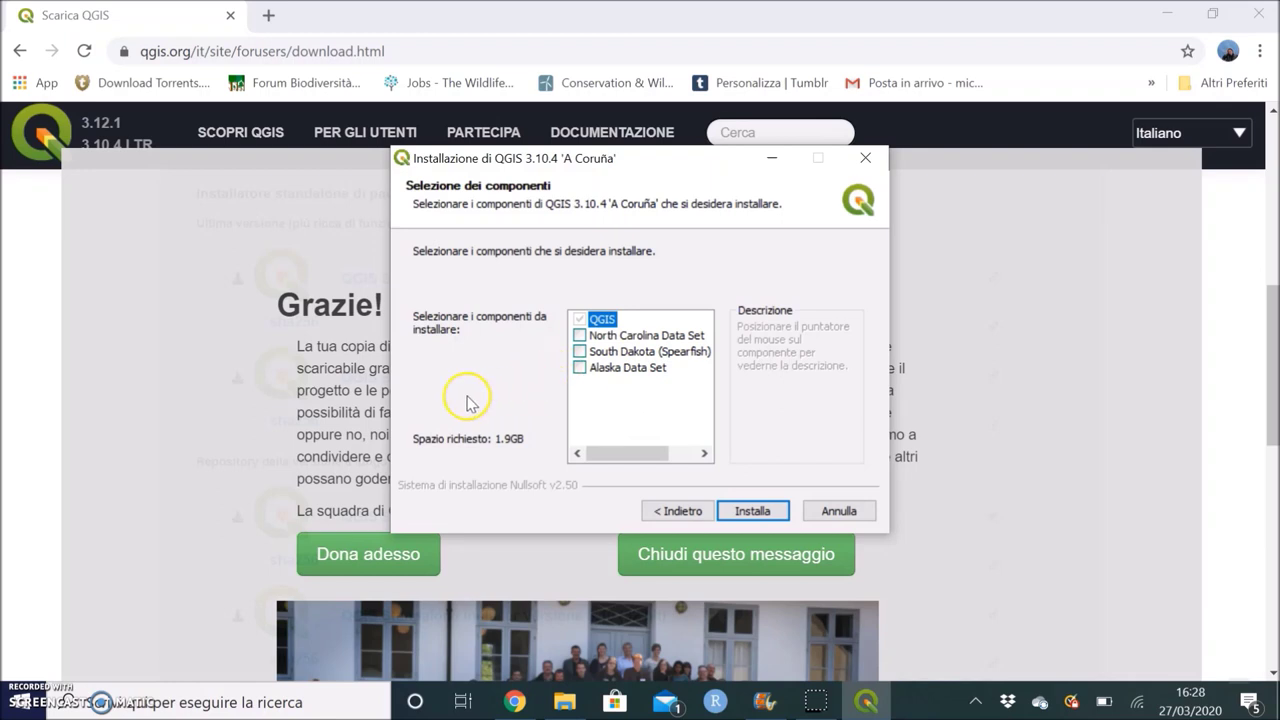
left_click(752, 511)
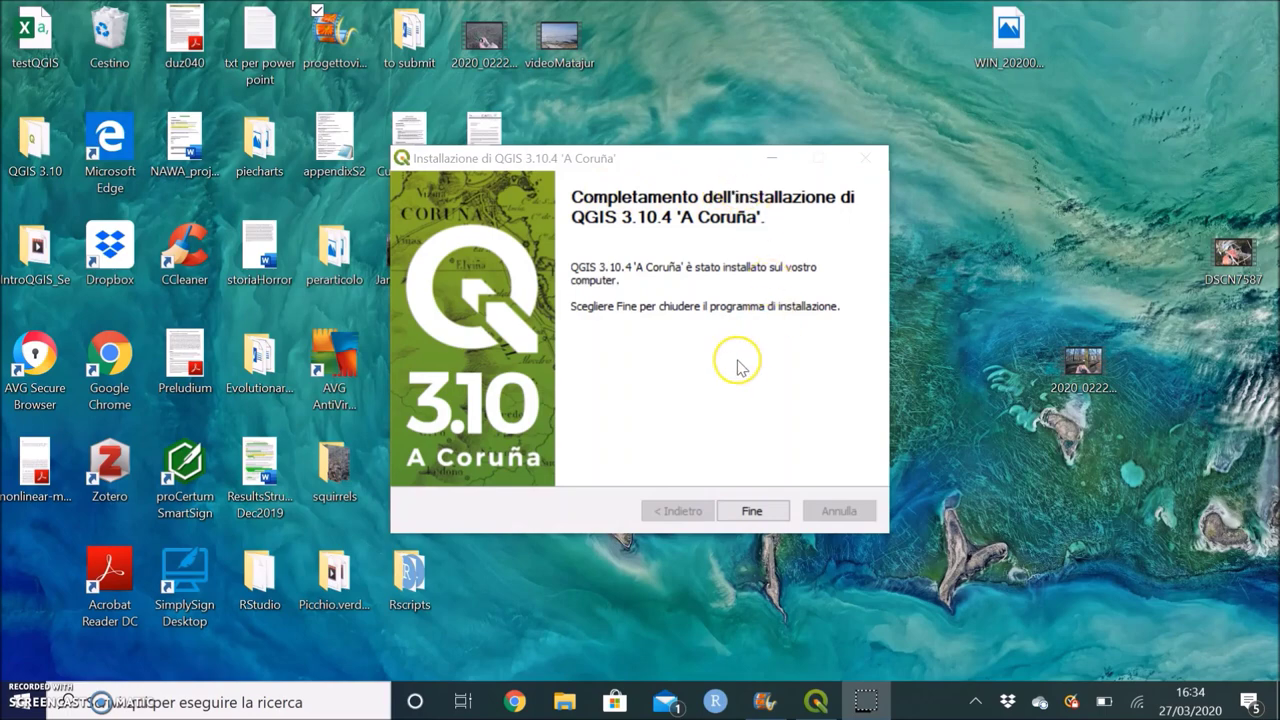
left_click(760, 518)
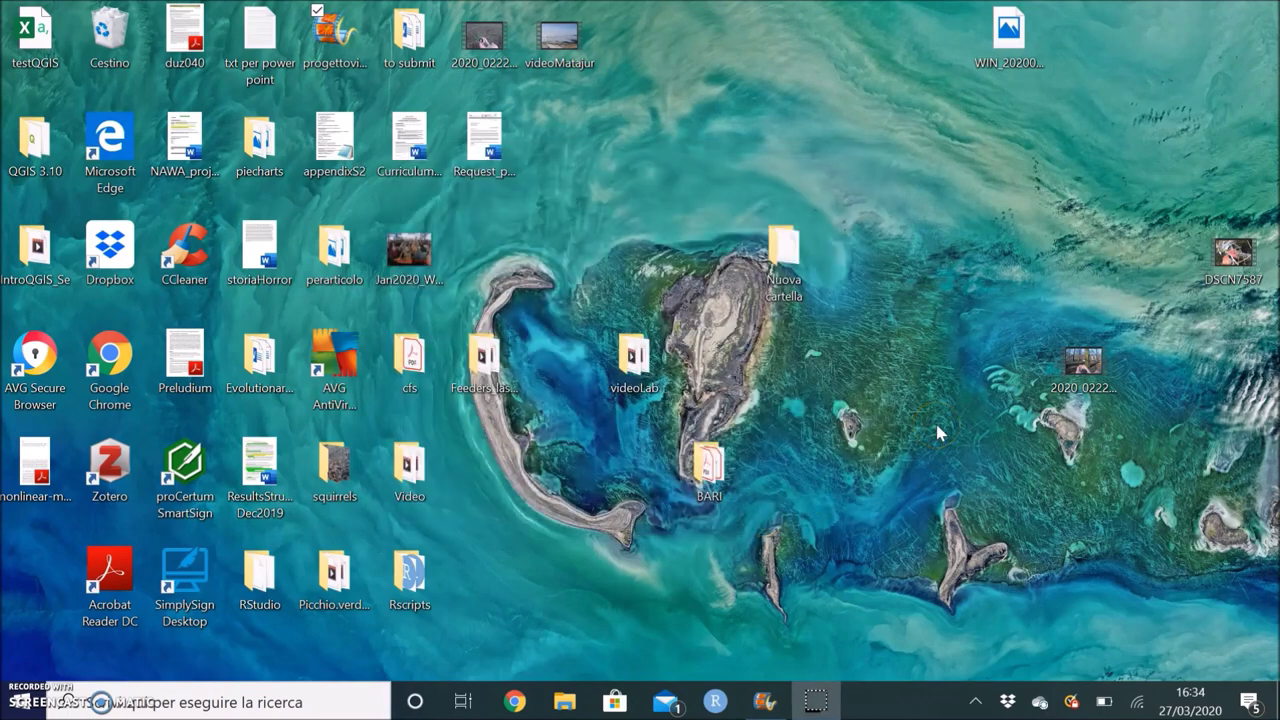
Find and launch the QGIS Desktop 3.10.4 application and dismiss its welcome message to get started.
left_click(280, 705)
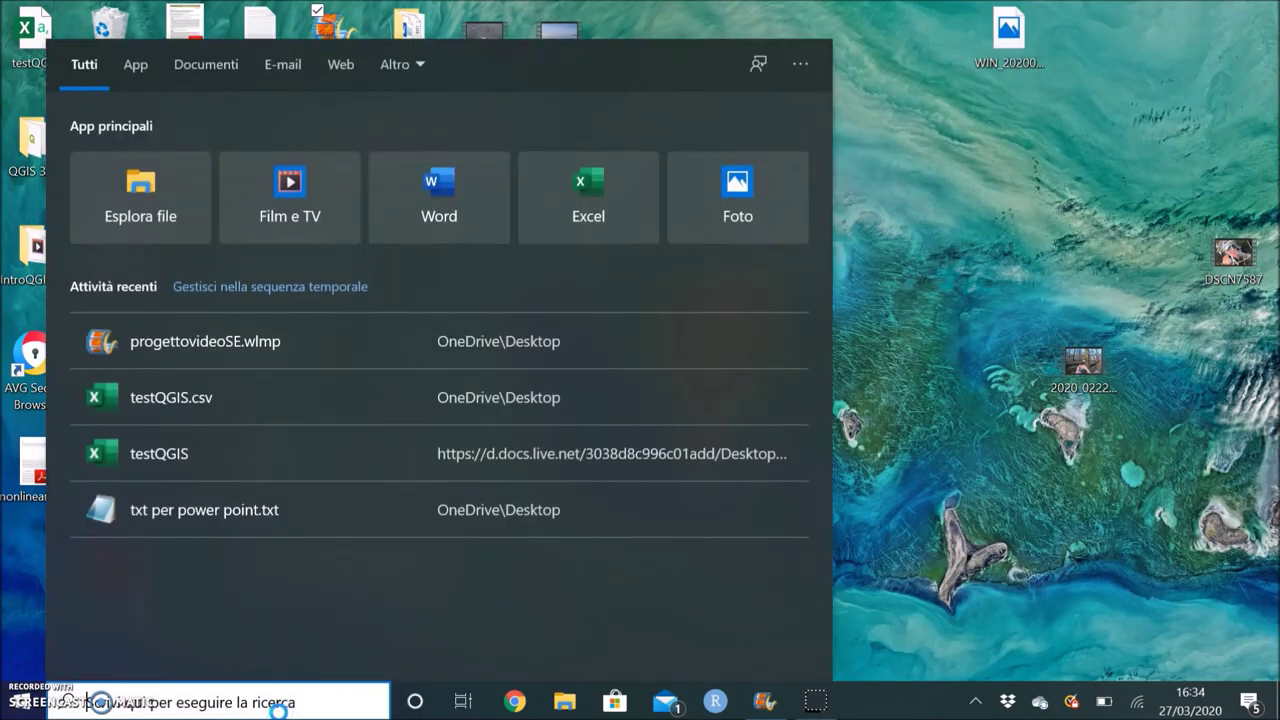
type("qgis")
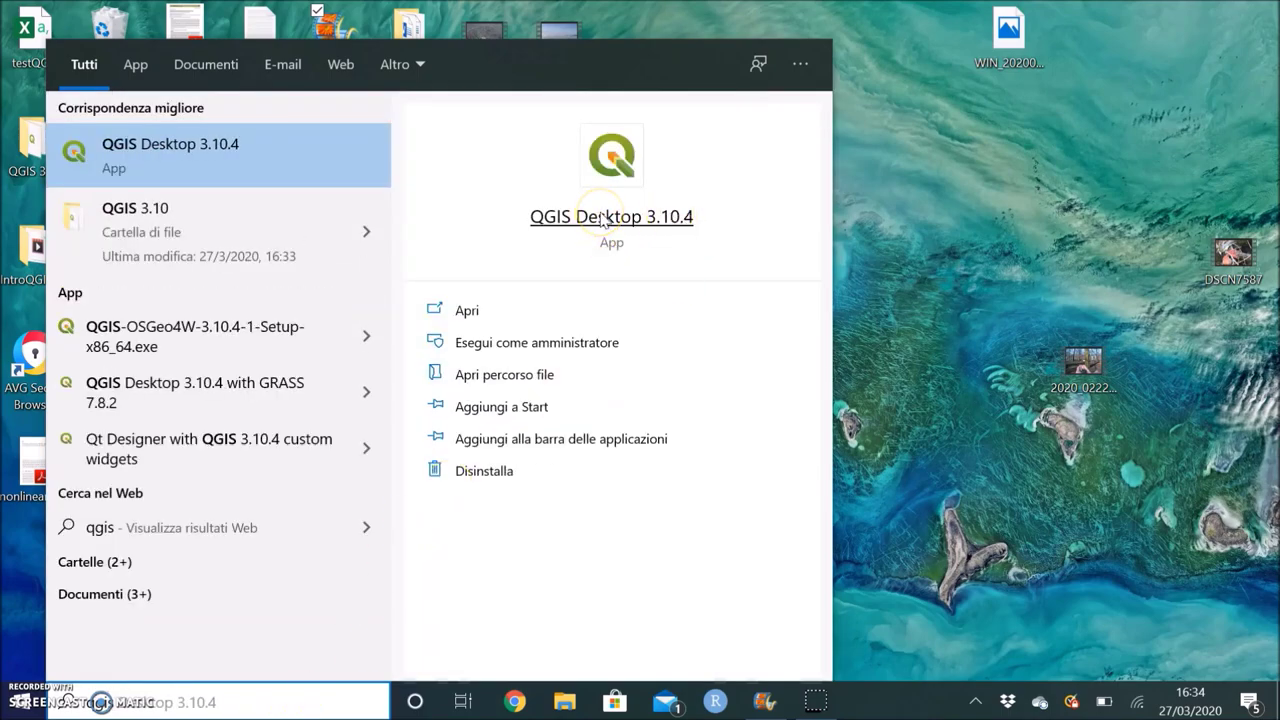
left_click(613, 152)
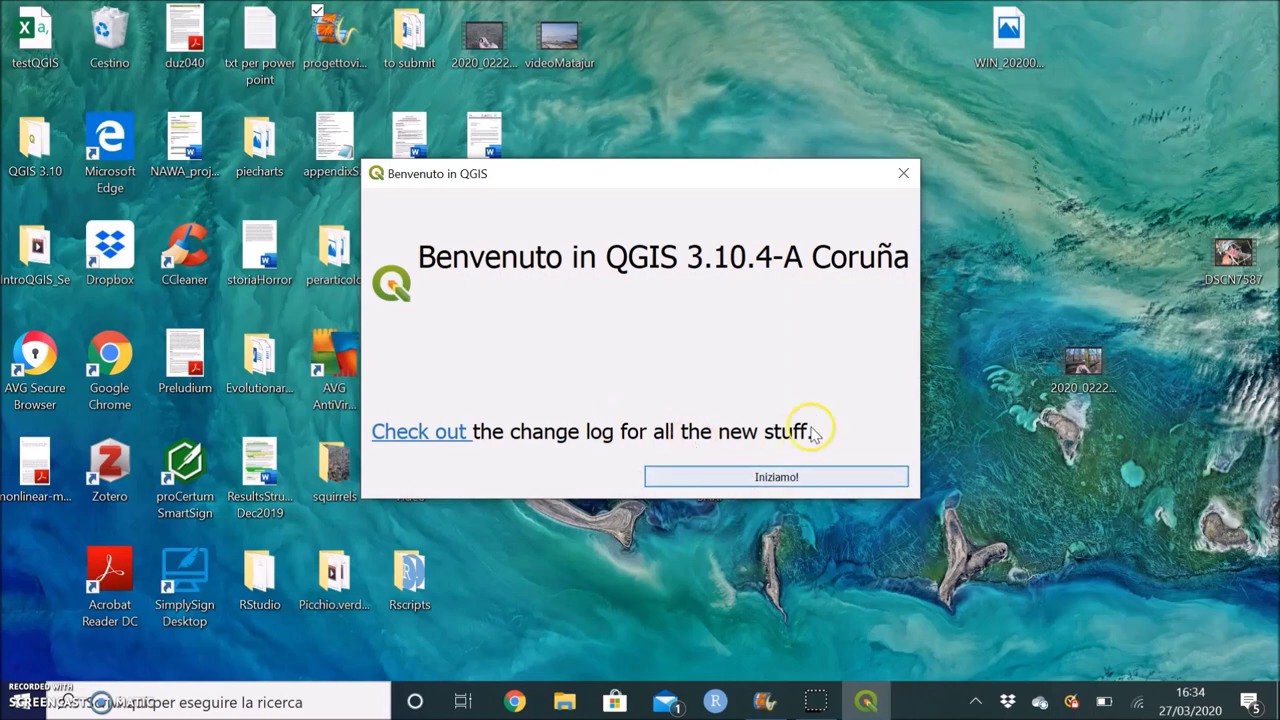
left_click(808, 474)
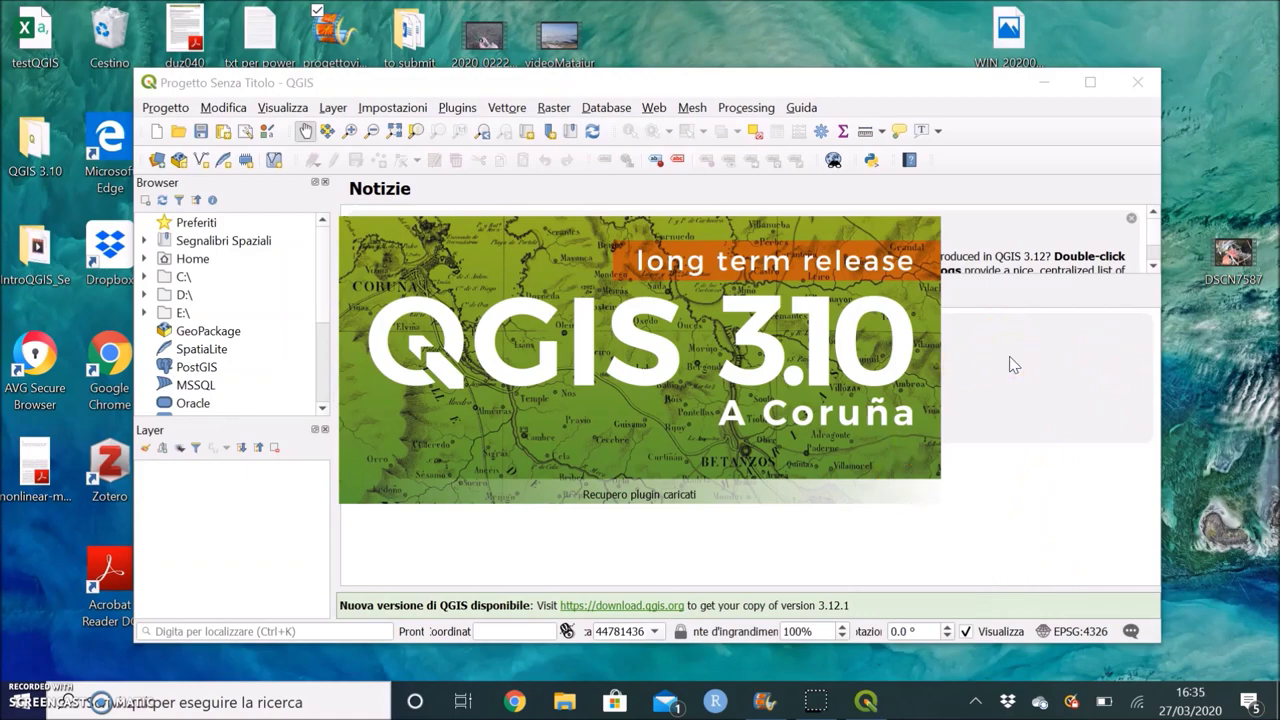
Maximize the QGIS window and create a new empty project from the Nuovo Progetto Vuoto template.
left_click(700, 393)
left_click(452, 400)
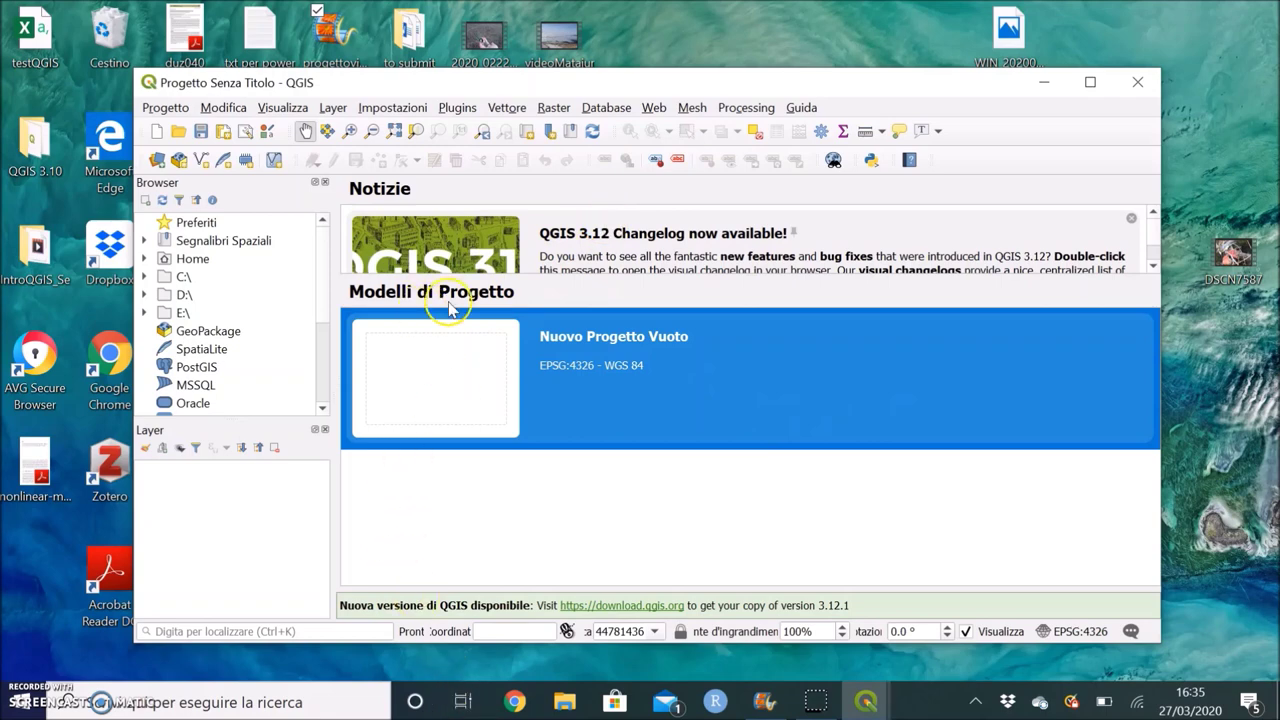
left_click(1090, 84)
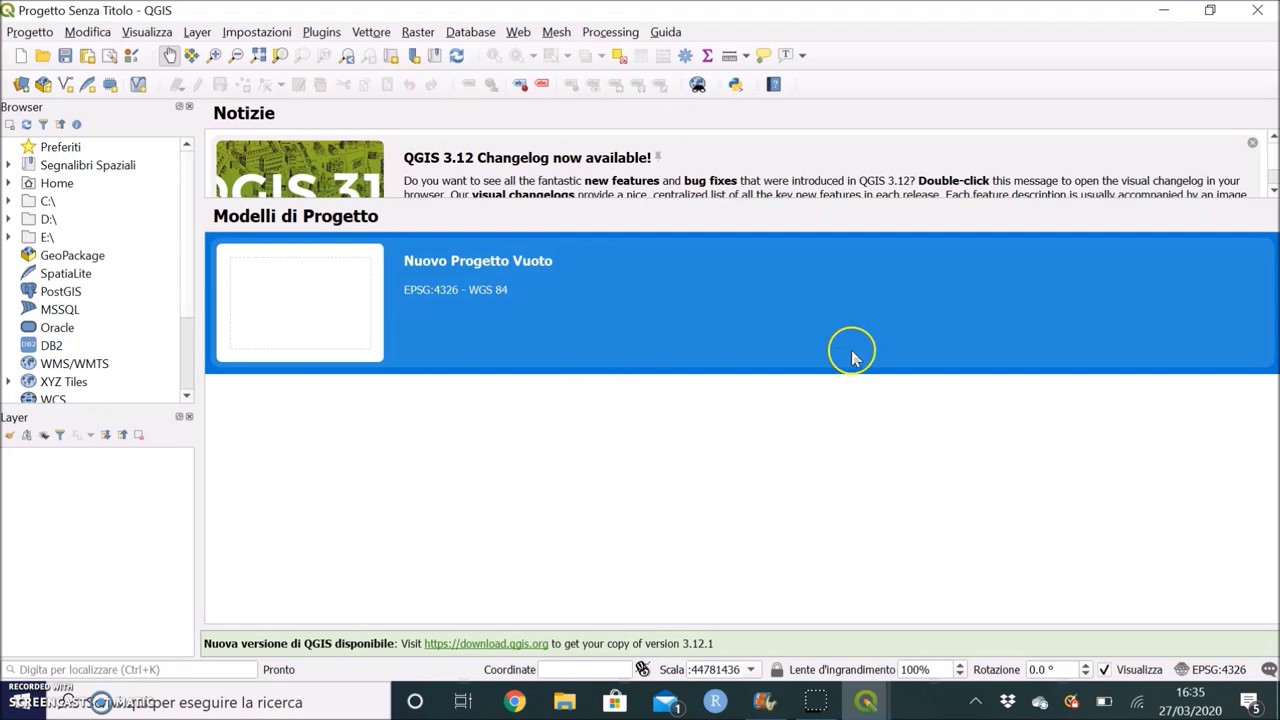
double_click(290, 311)
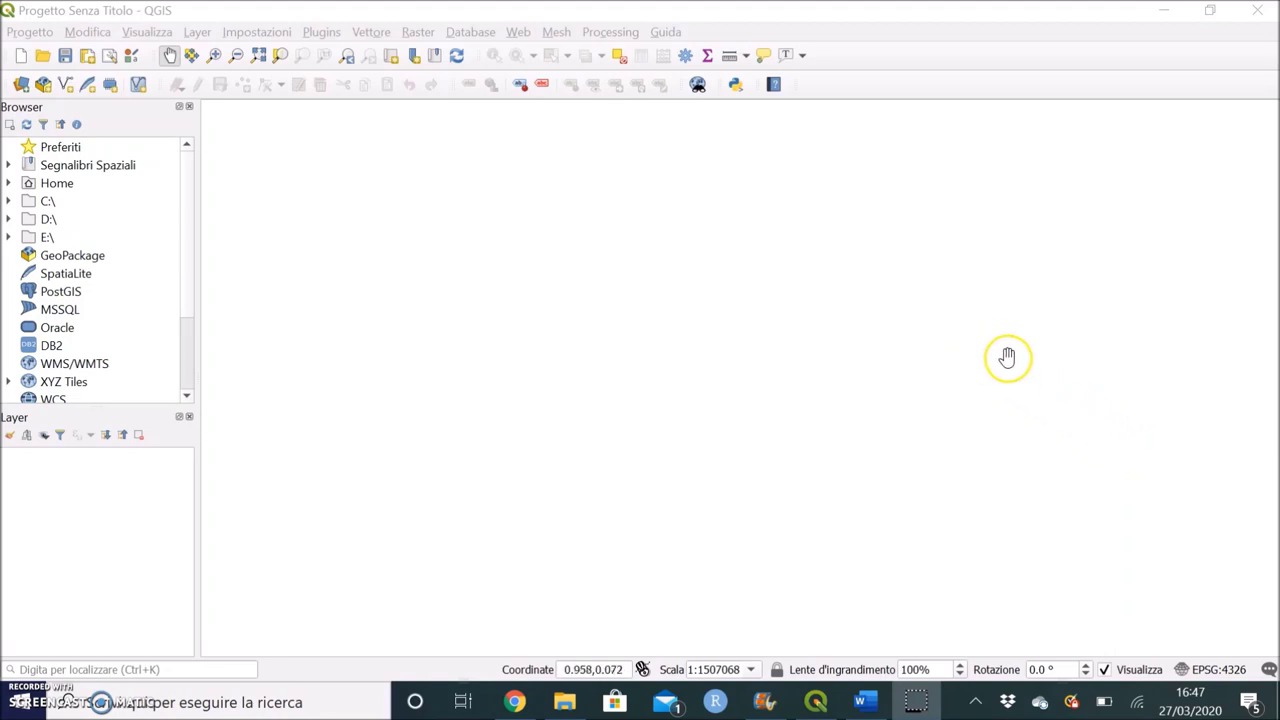
Set the project's coordinate reference system to WGS 84 / UTM zone 33N (EPSG:32633), filtering the predefined systems by 33N.
left_click(1215, 668)
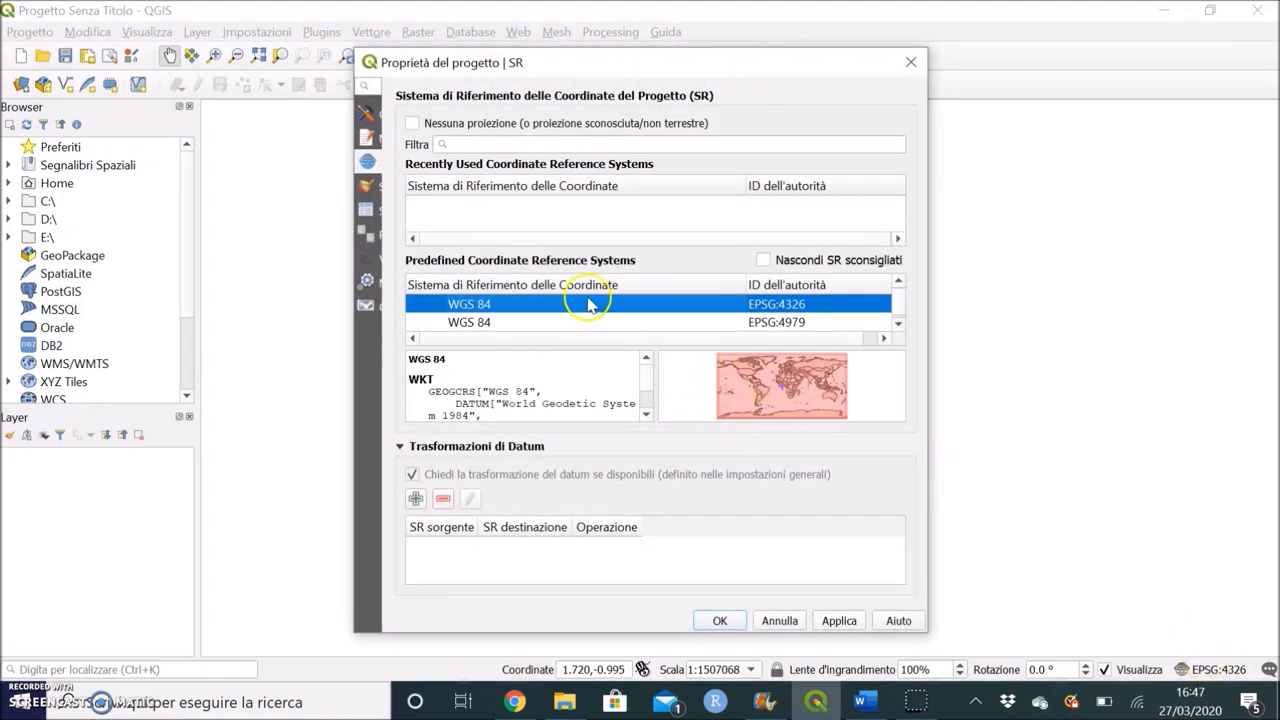
left_click(486, 145)
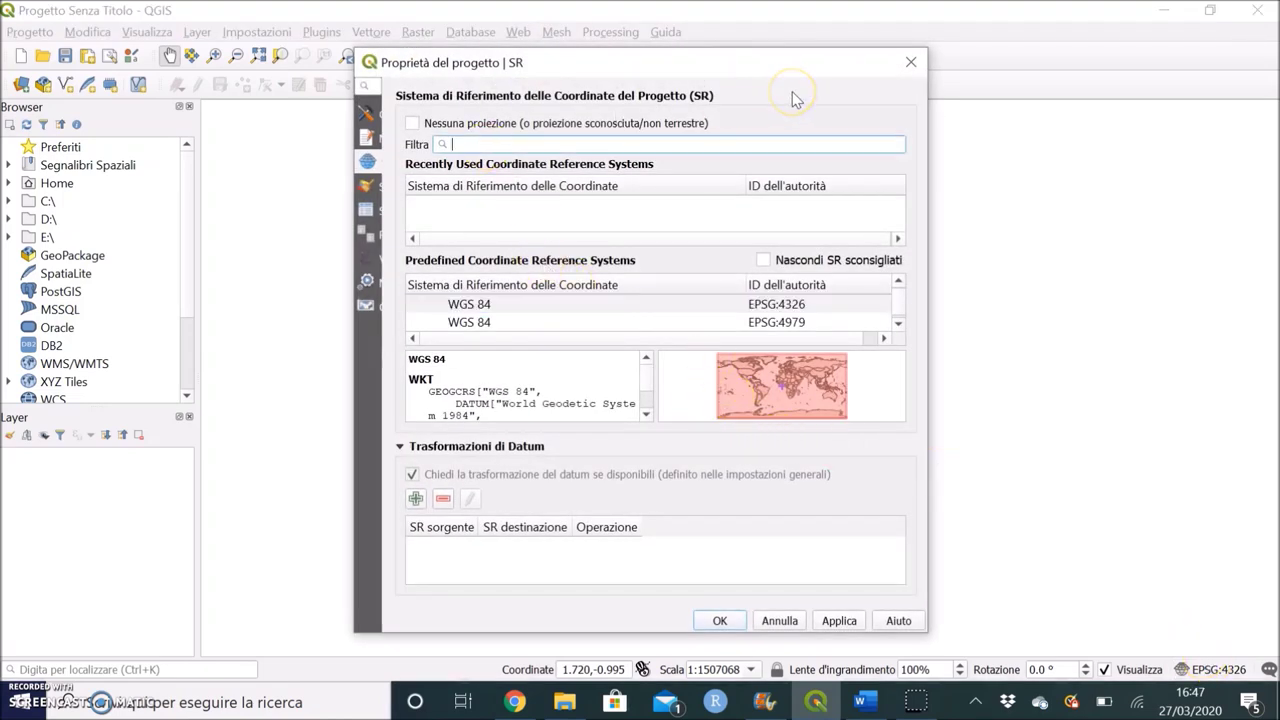
type("84")
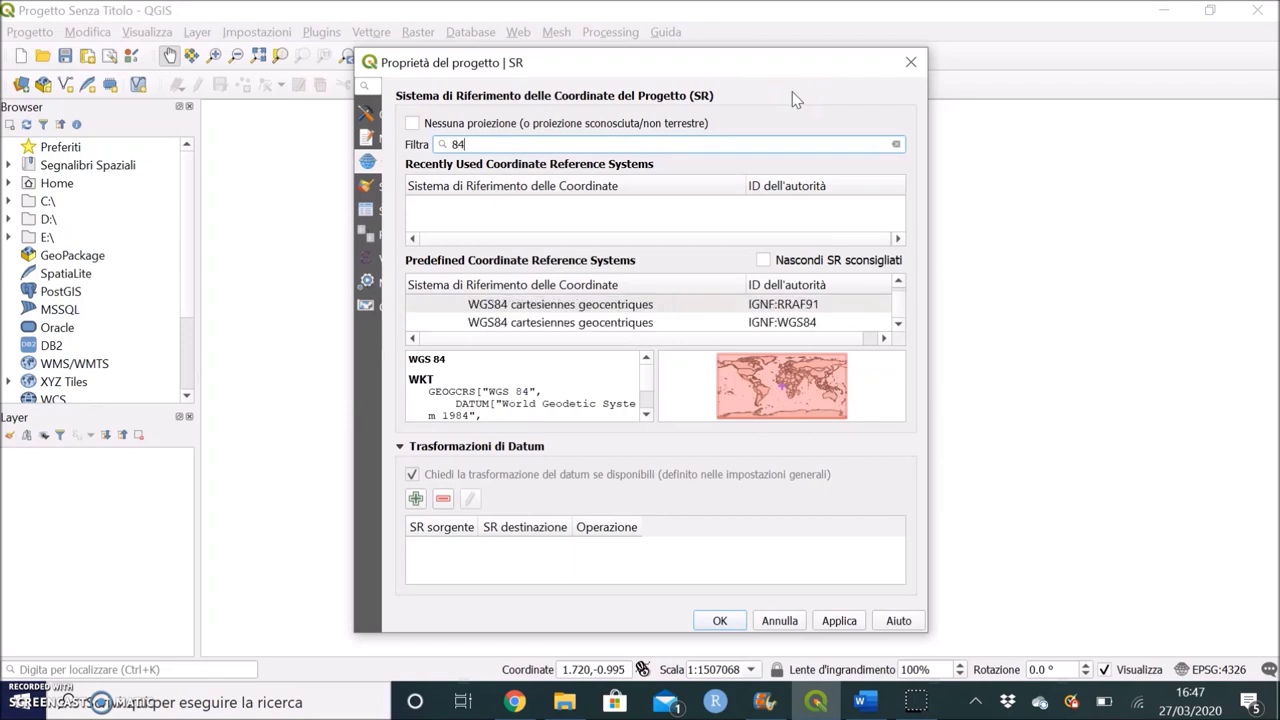
key("BackSpace")
key("BackSpace")
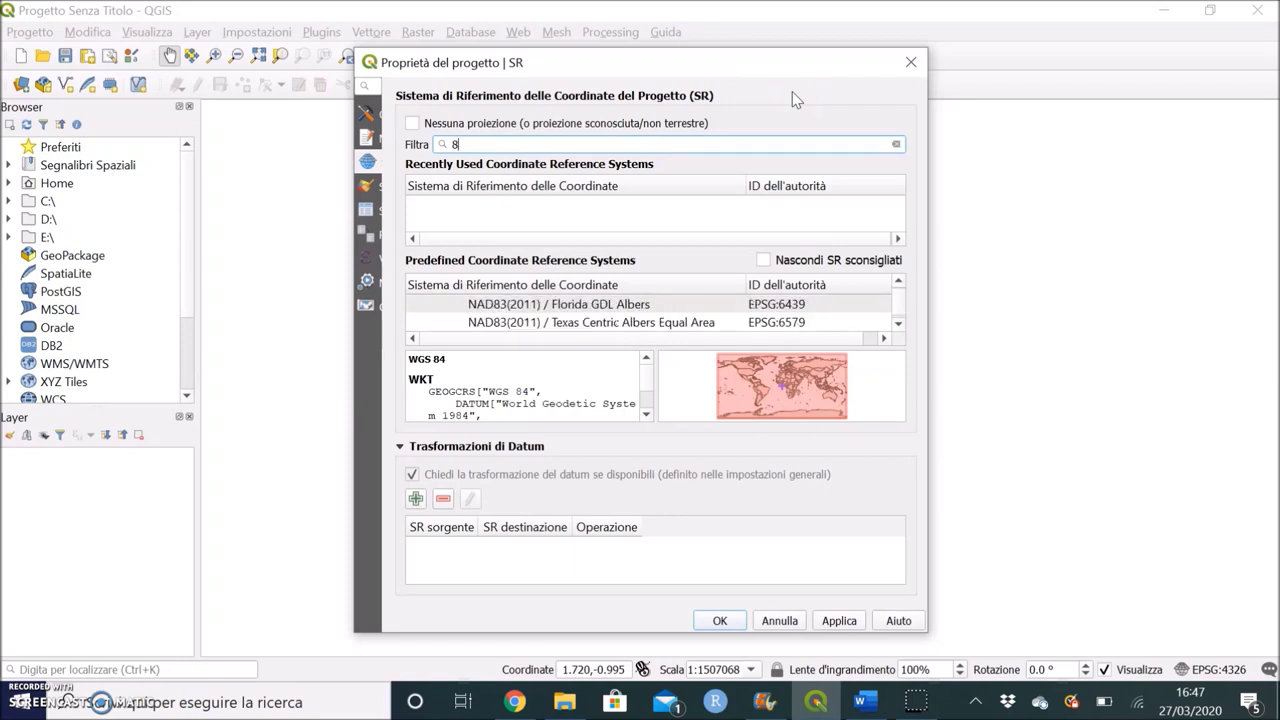
type("33N")
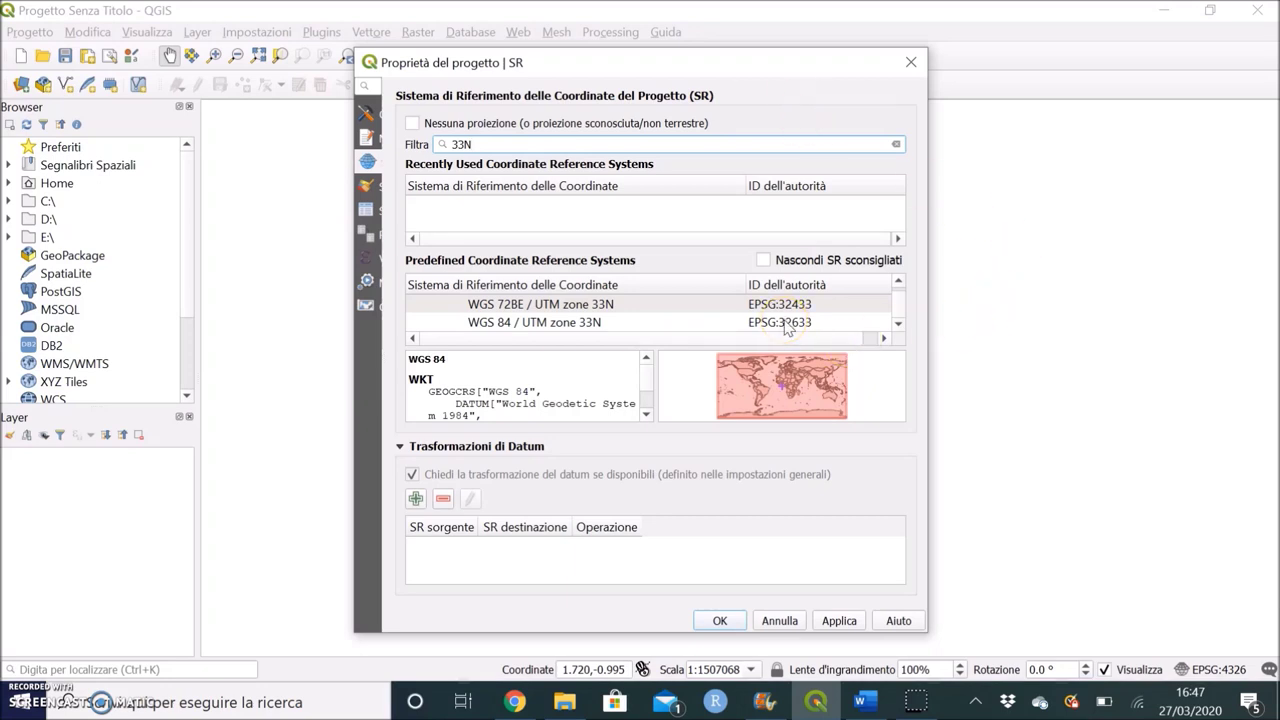
left_click(590, 322)
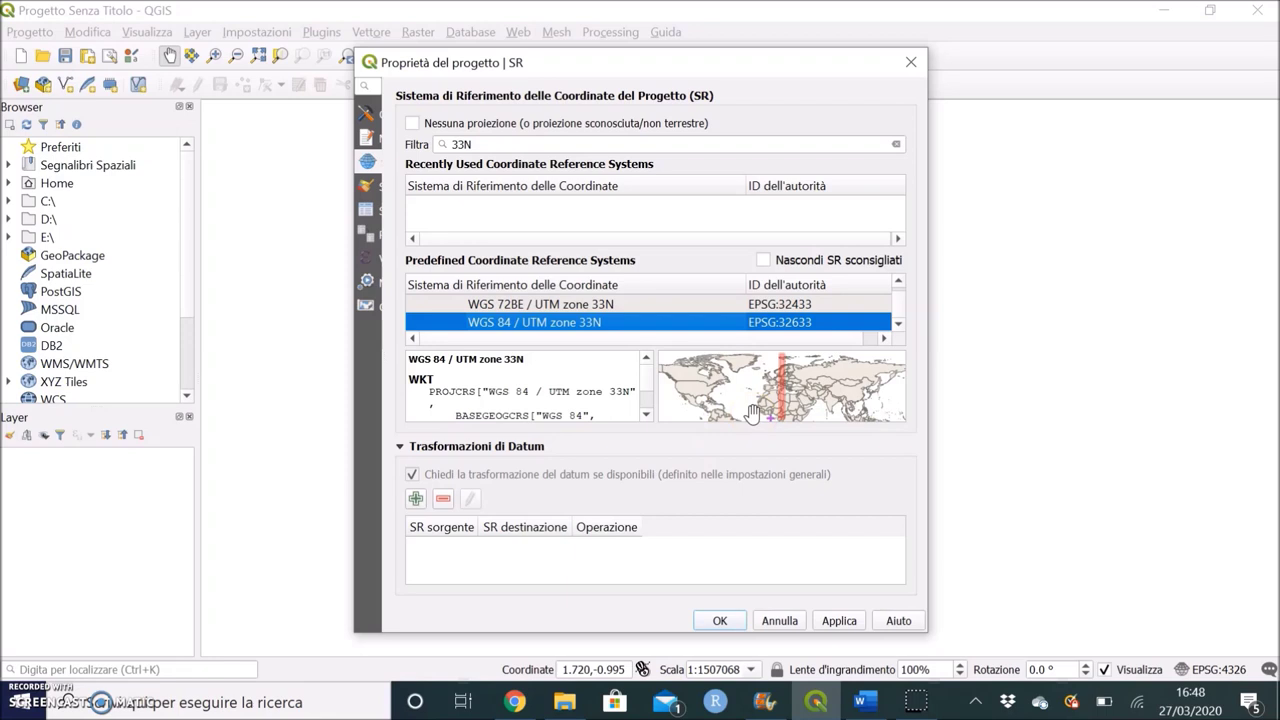
left_click(716, 385)
left_click(838, 622)
left_click(719, 620)
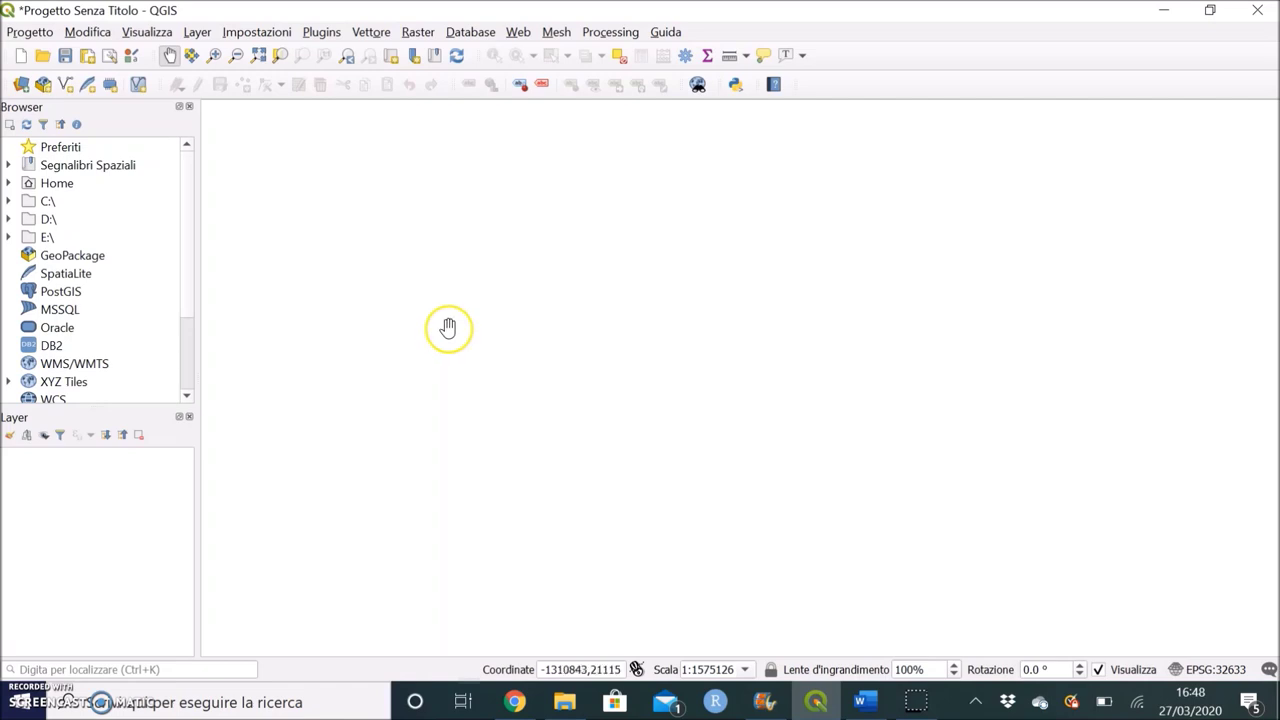
left_click(440, 400)
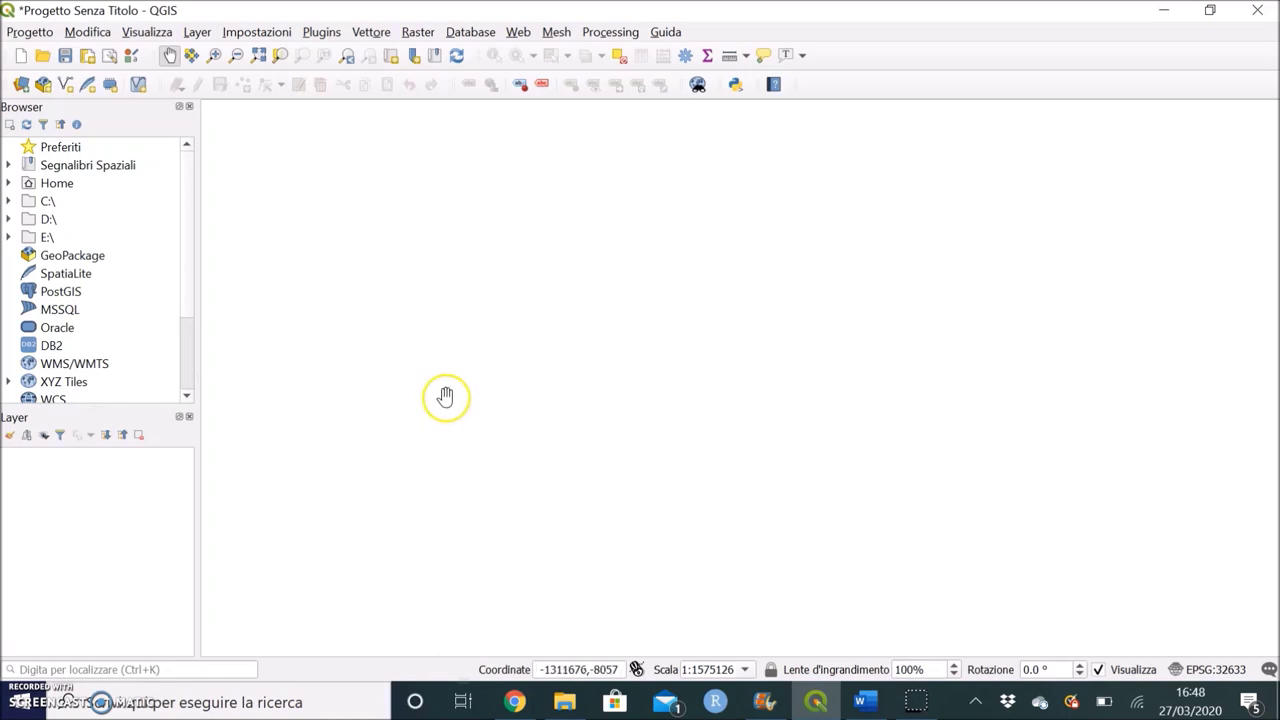
left_click_drag(447, 397, 457, 397)
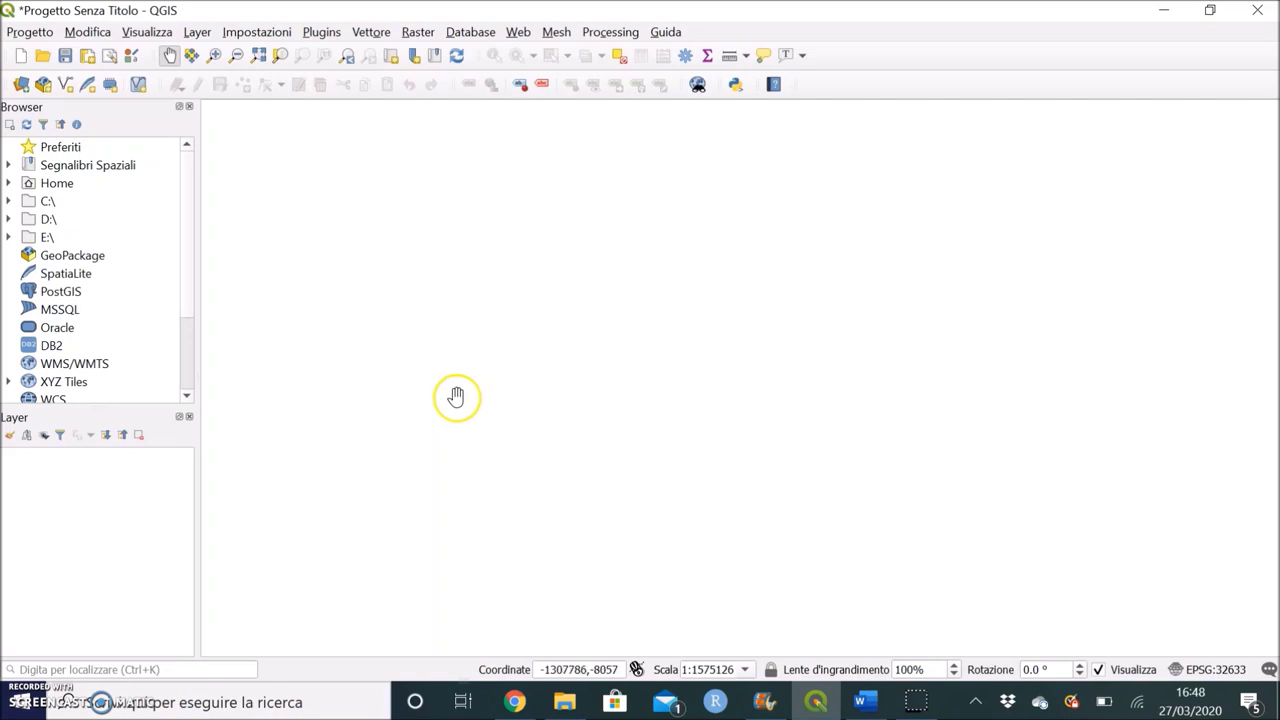
left_click_drag(403, 363, 394, 357)
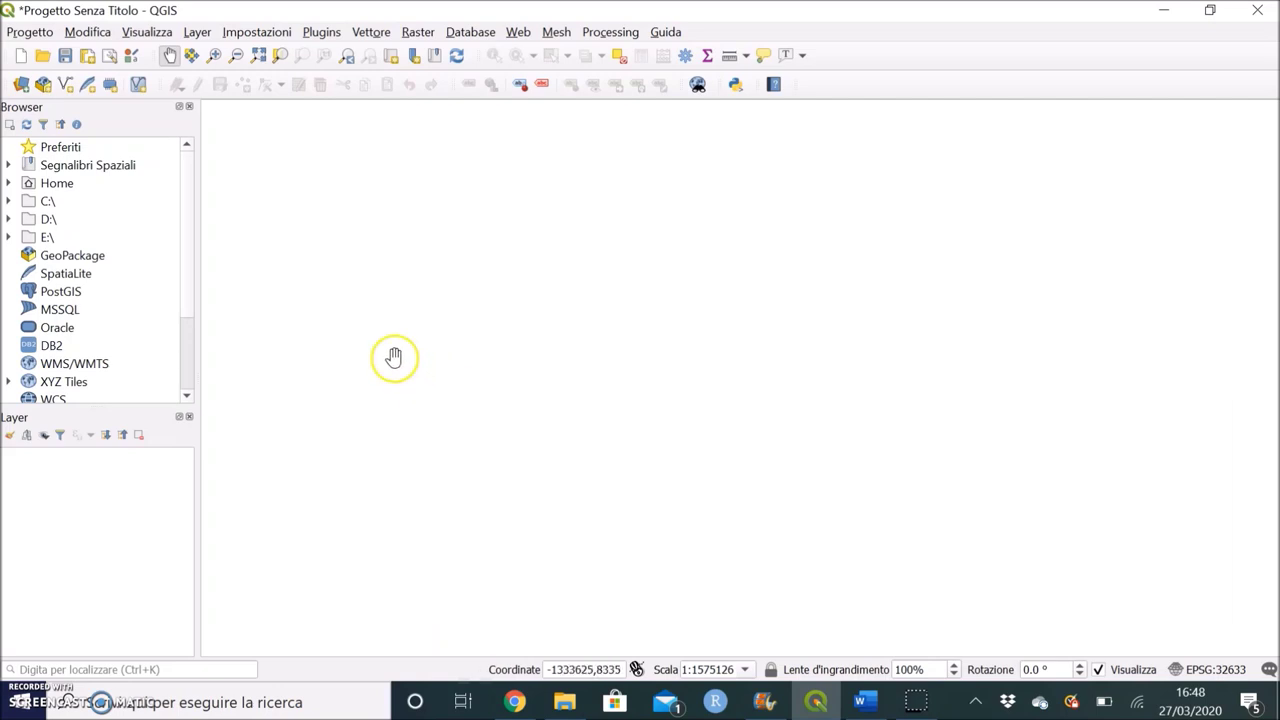
left_click(329, 227)
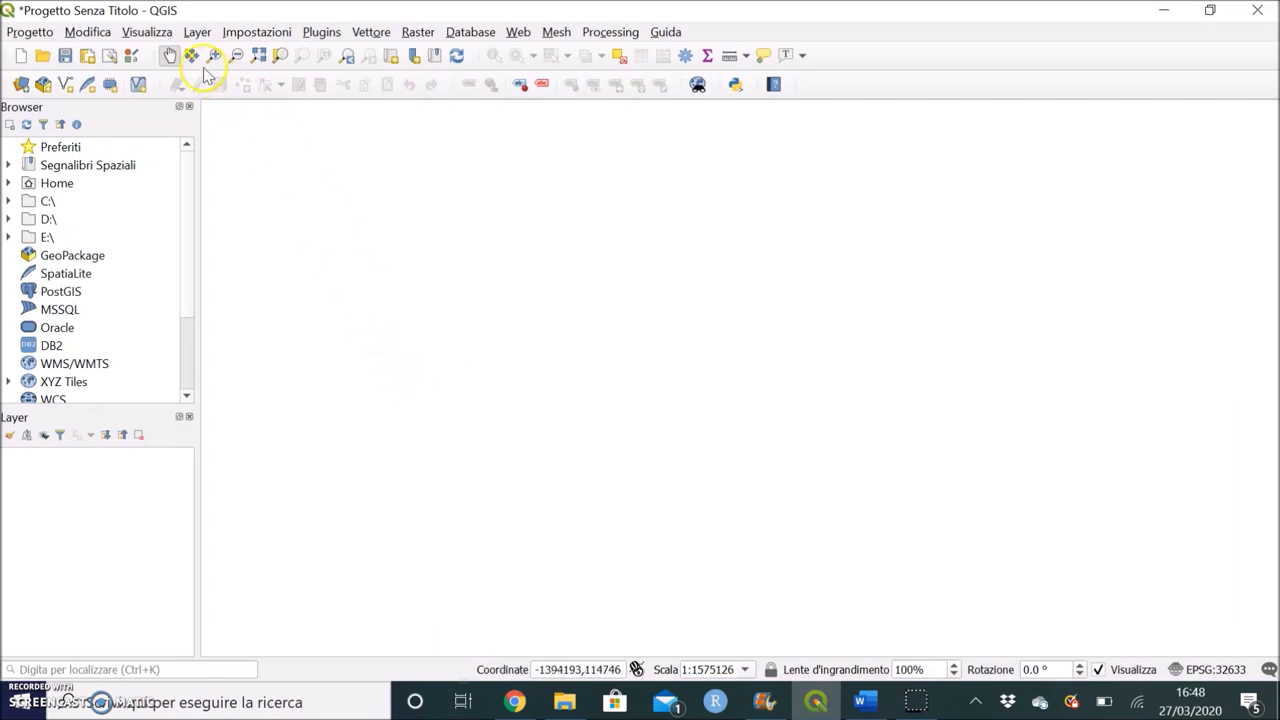
left_click(192, 31)
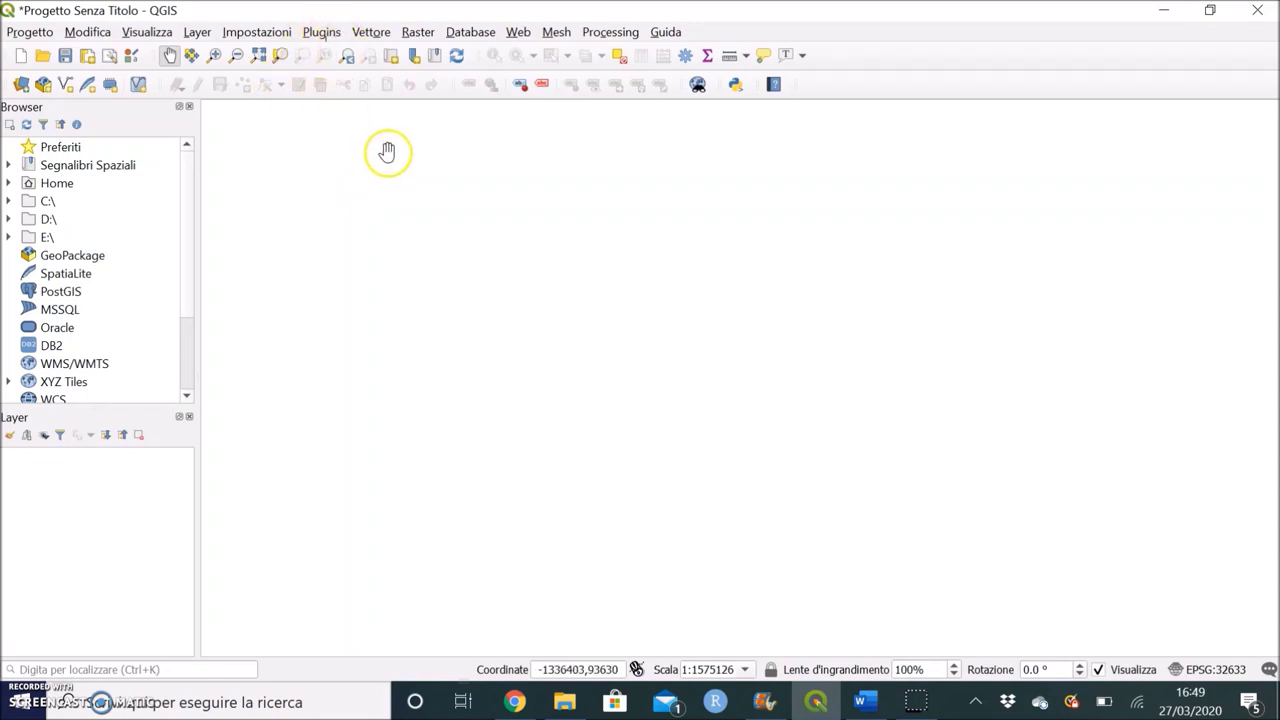
Search the plugin repository for Quick, install the QuickMapServices plugin and close the plugin manager.
left_click(321, 33)
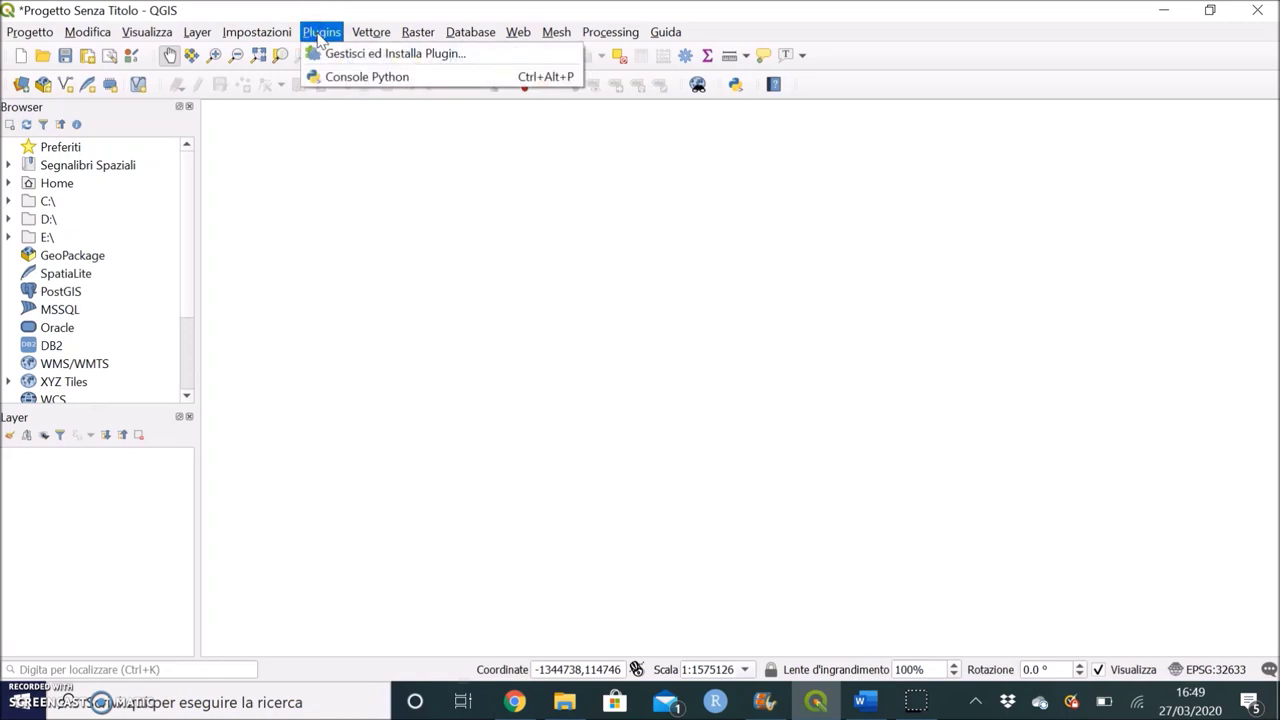
left_click(315, 38)
left_click(322, 38)
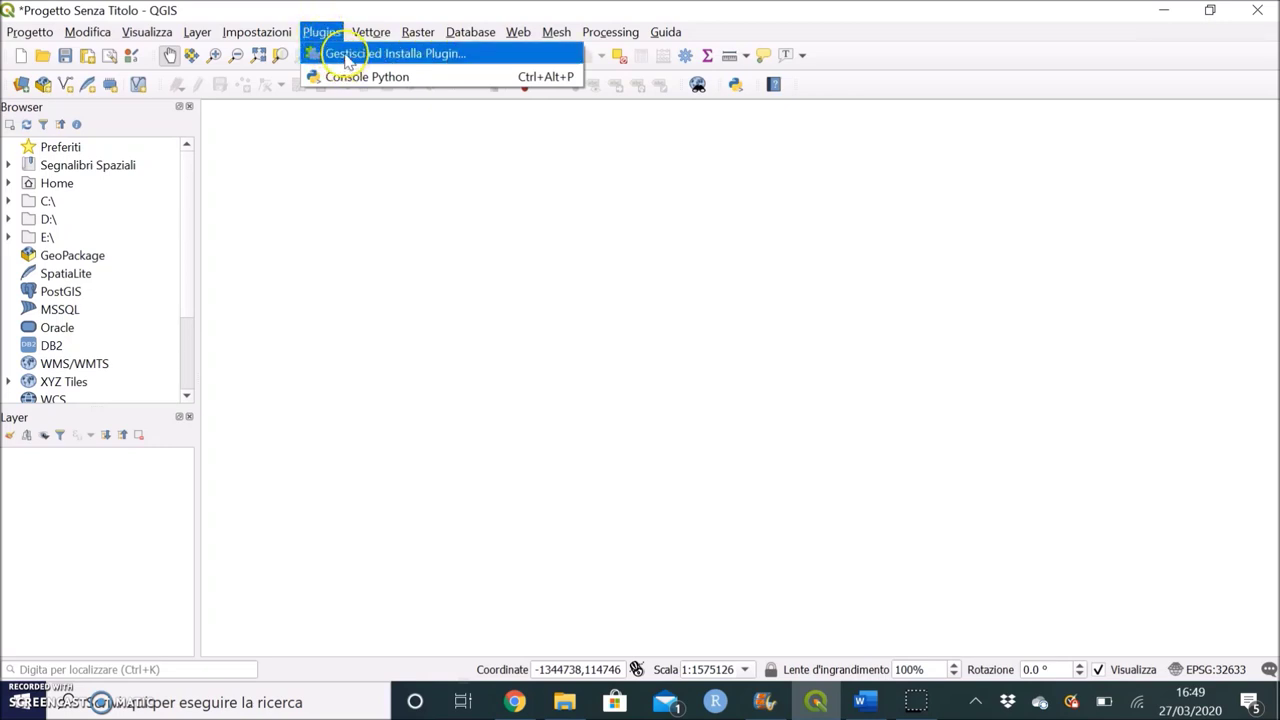
left_click(390, 54)
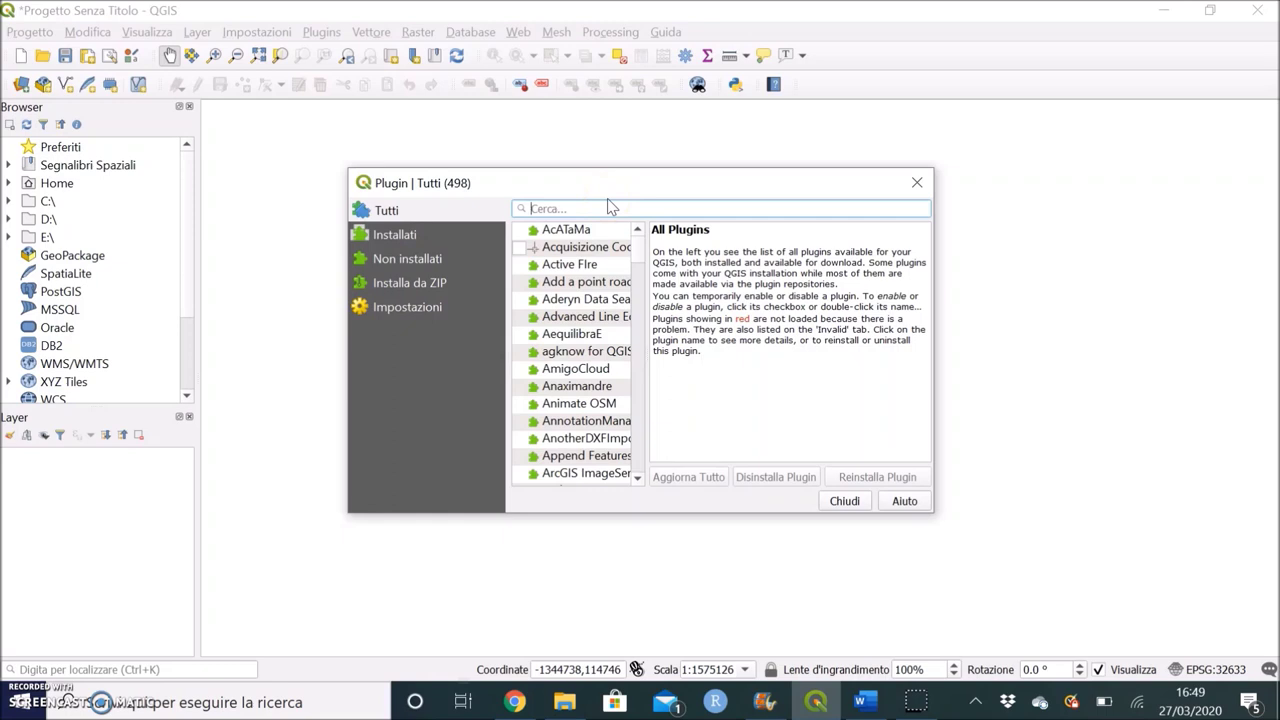
type("Quick")
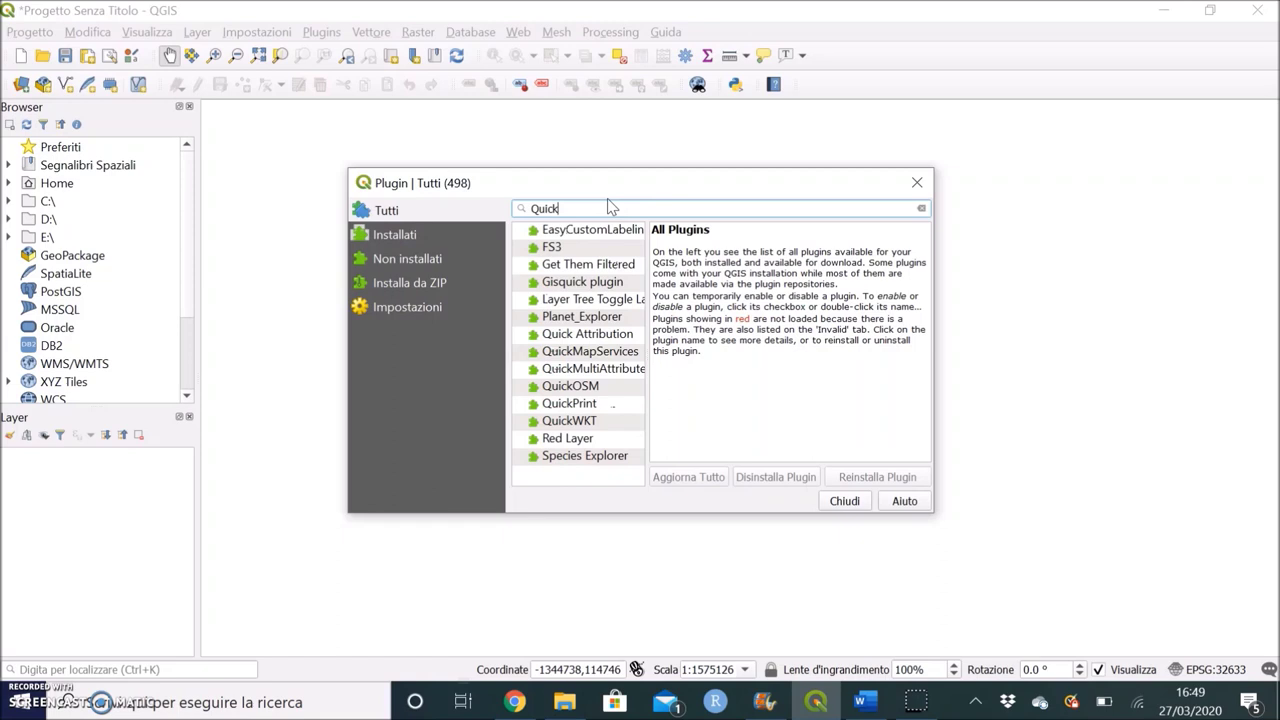
left_click(606, 353)
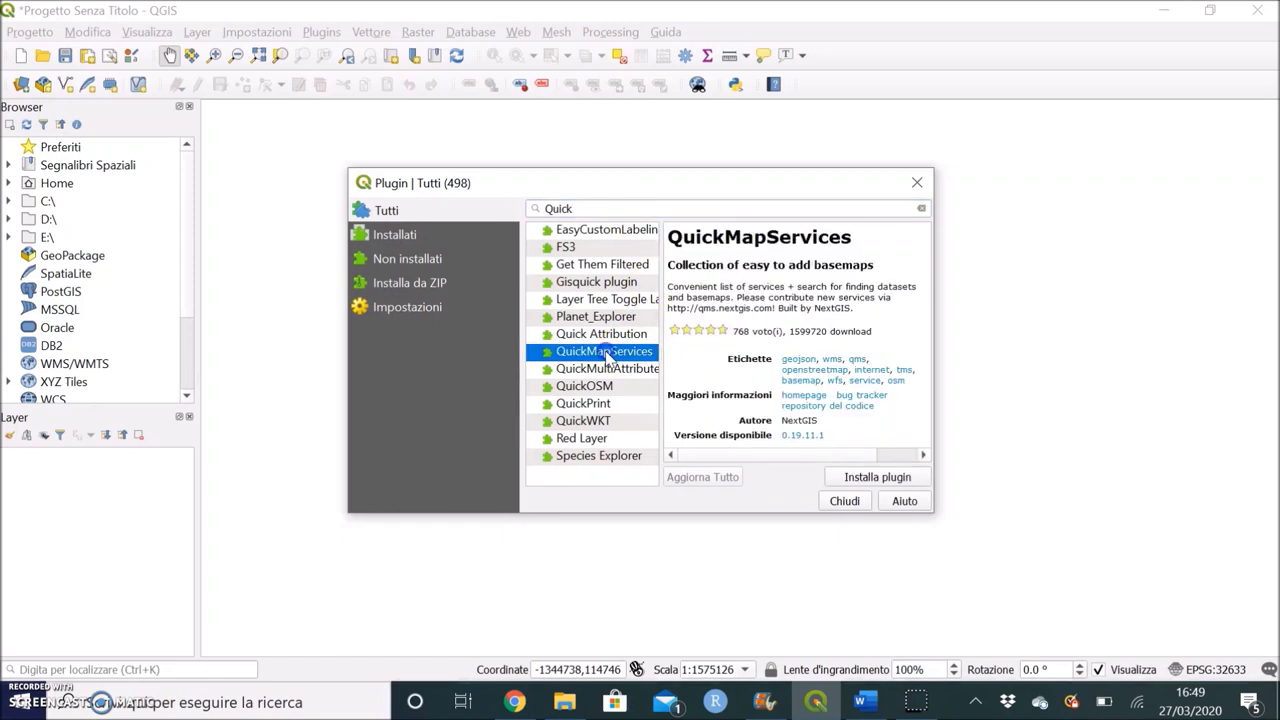
left_click(878, 478)
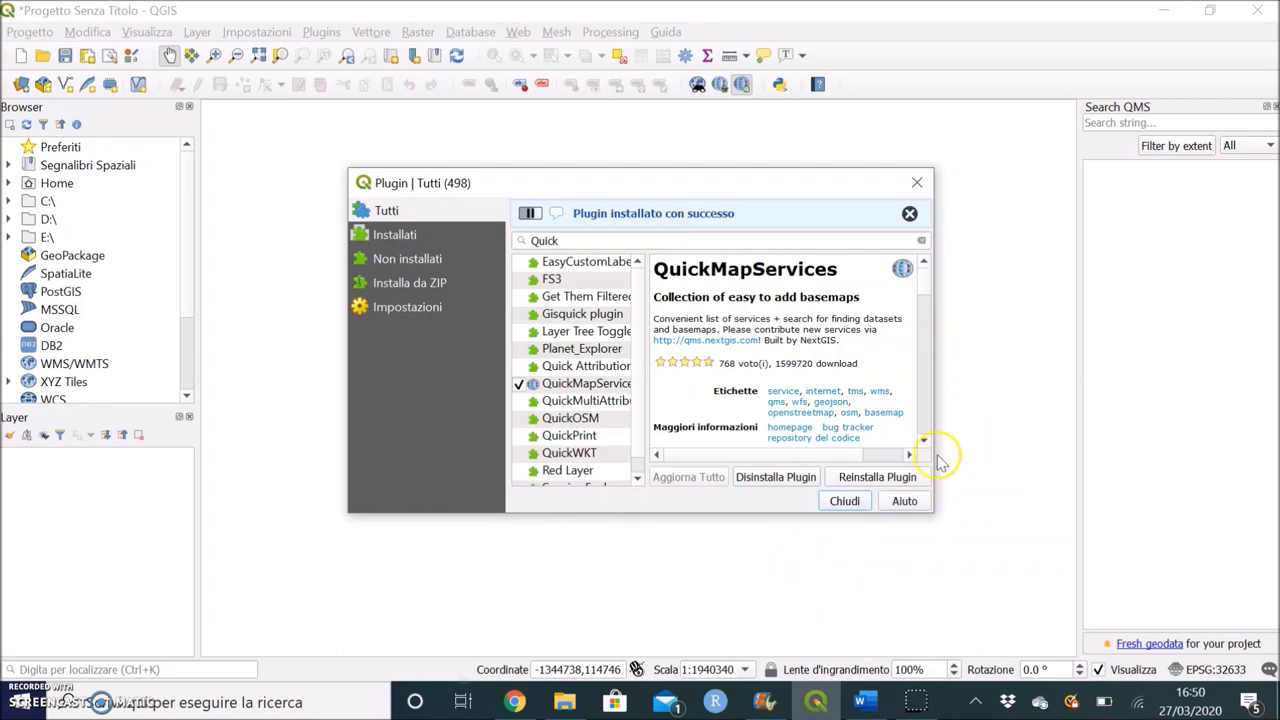
left_click(845, 501)
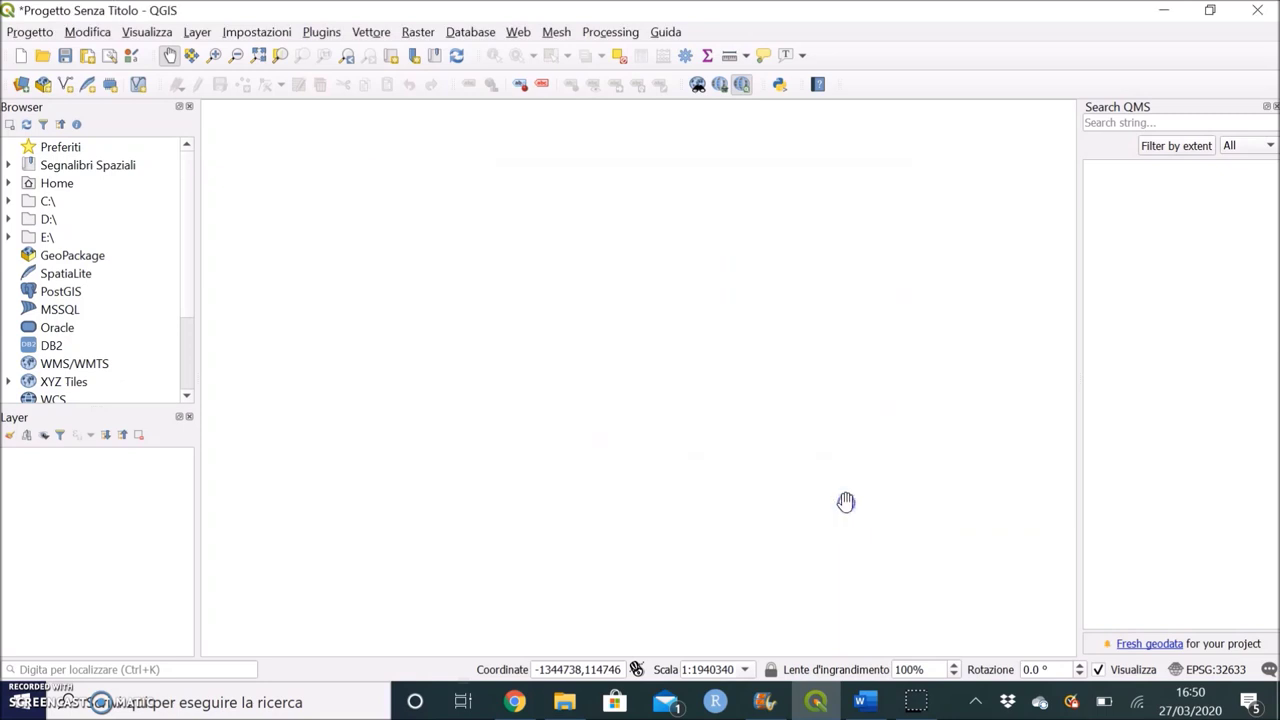
Download the contributed pack of additional map services in the QuickMapServices settings and close the settings.
left_click(519, 33)
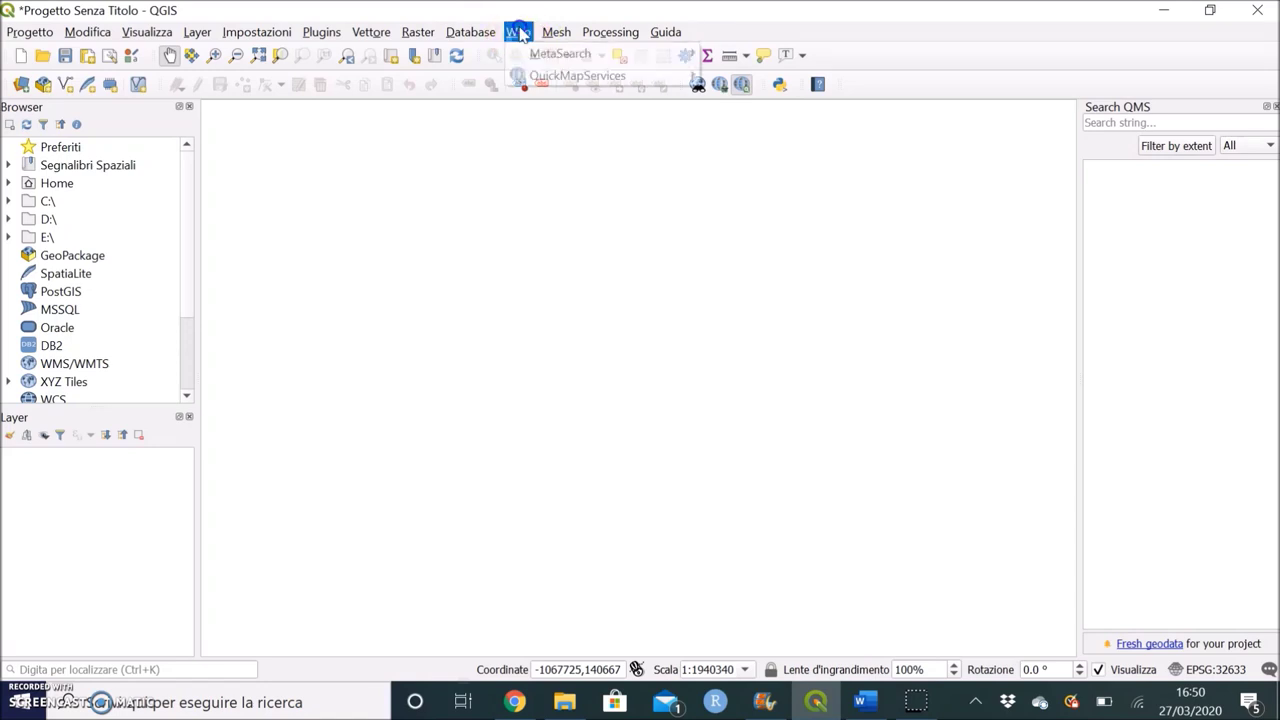
left_click(548, 80)
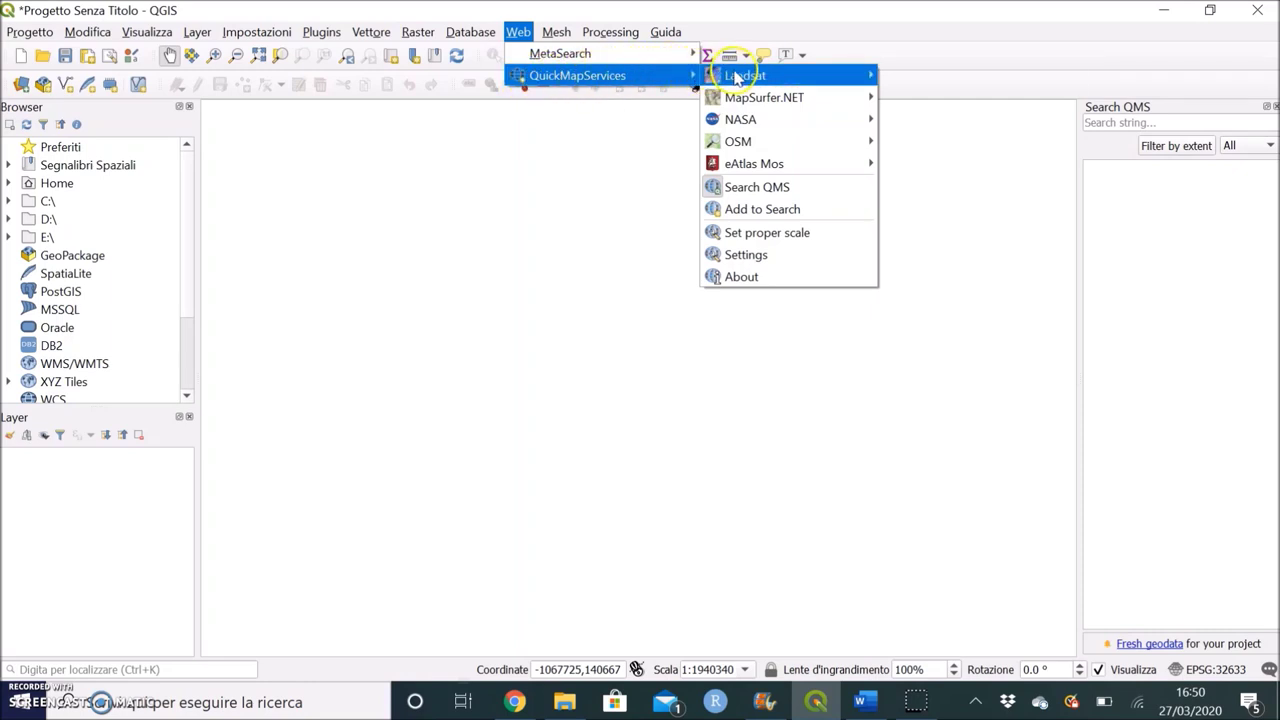
mouse_move(742, 80)
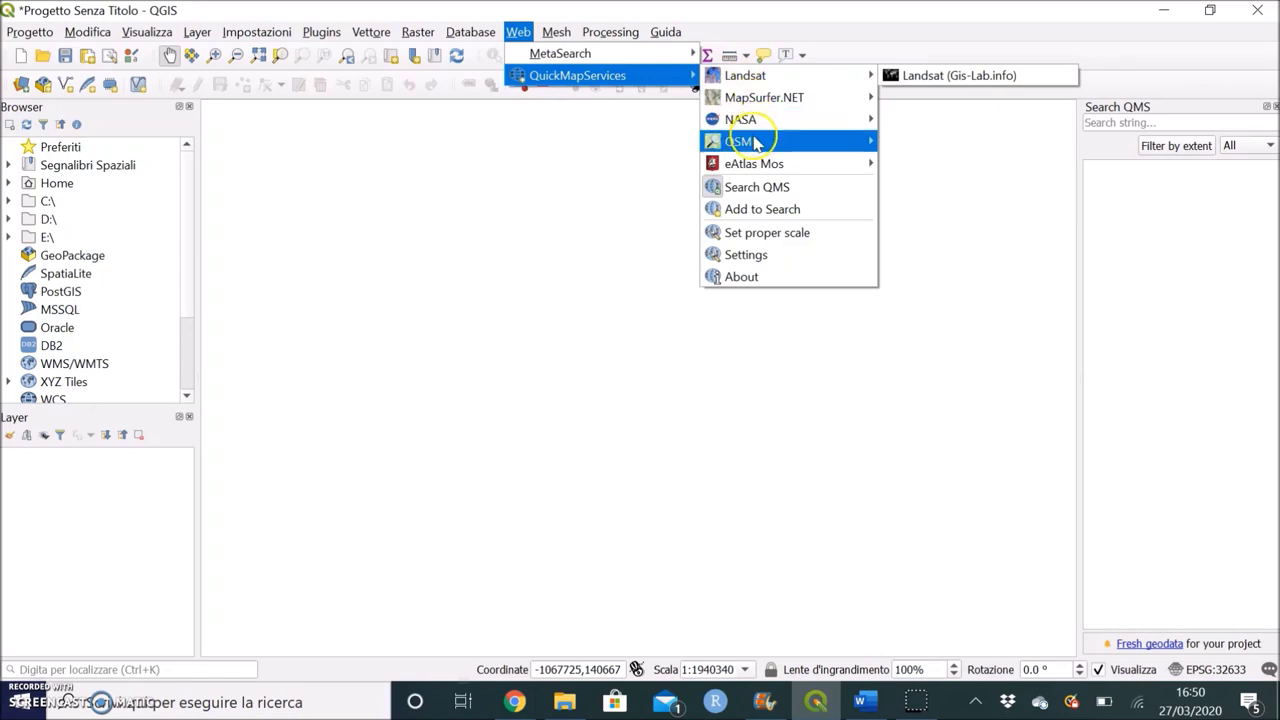
mouse_move(757, 145)
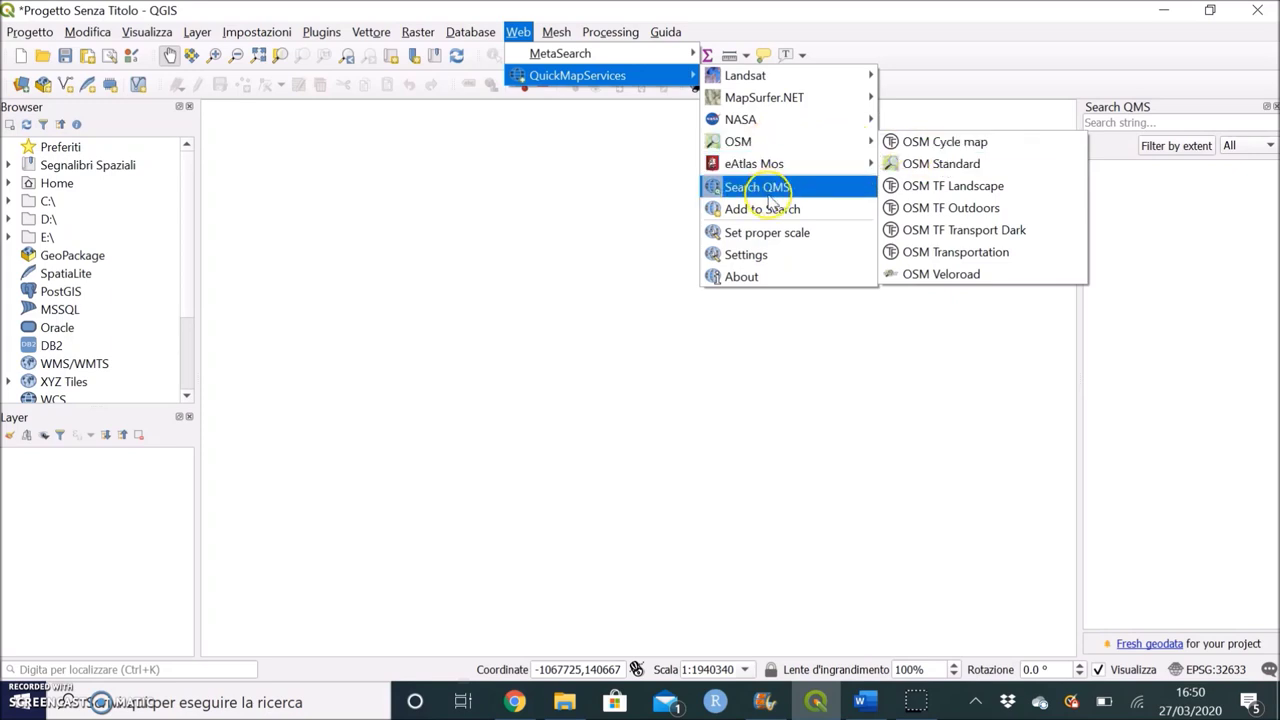
left_click(762, 256)
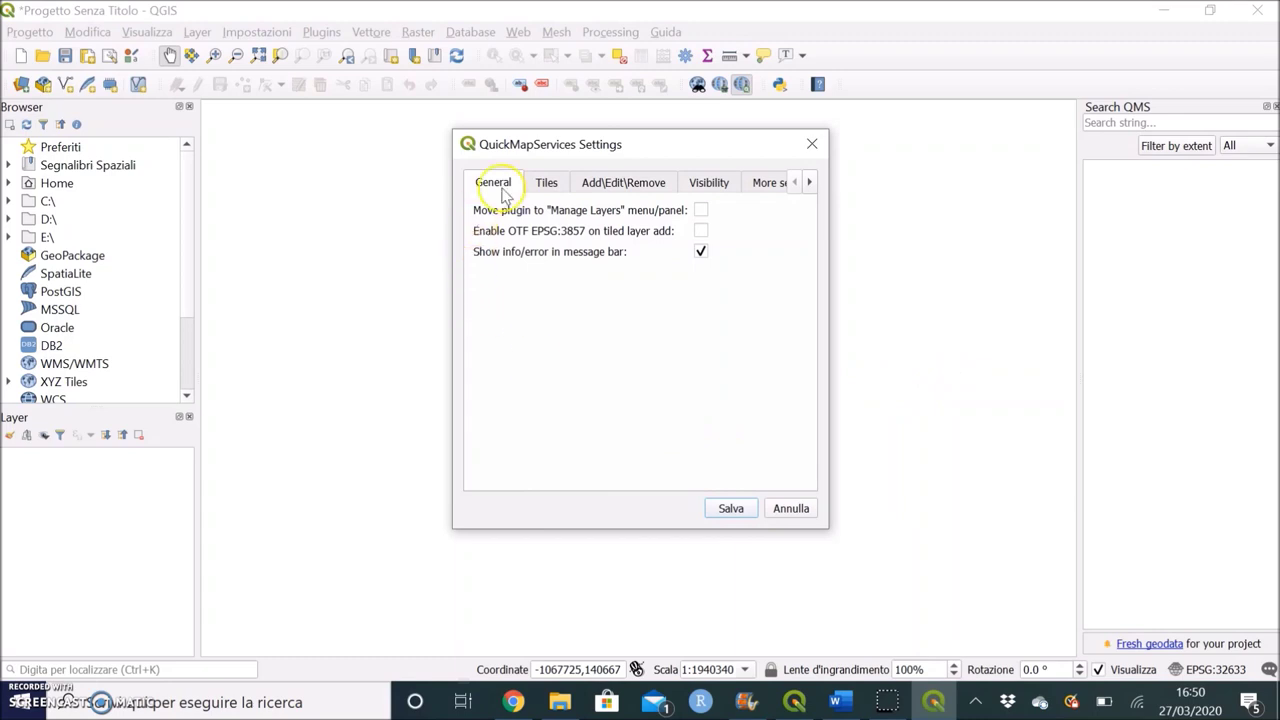
left_click(770, 185)
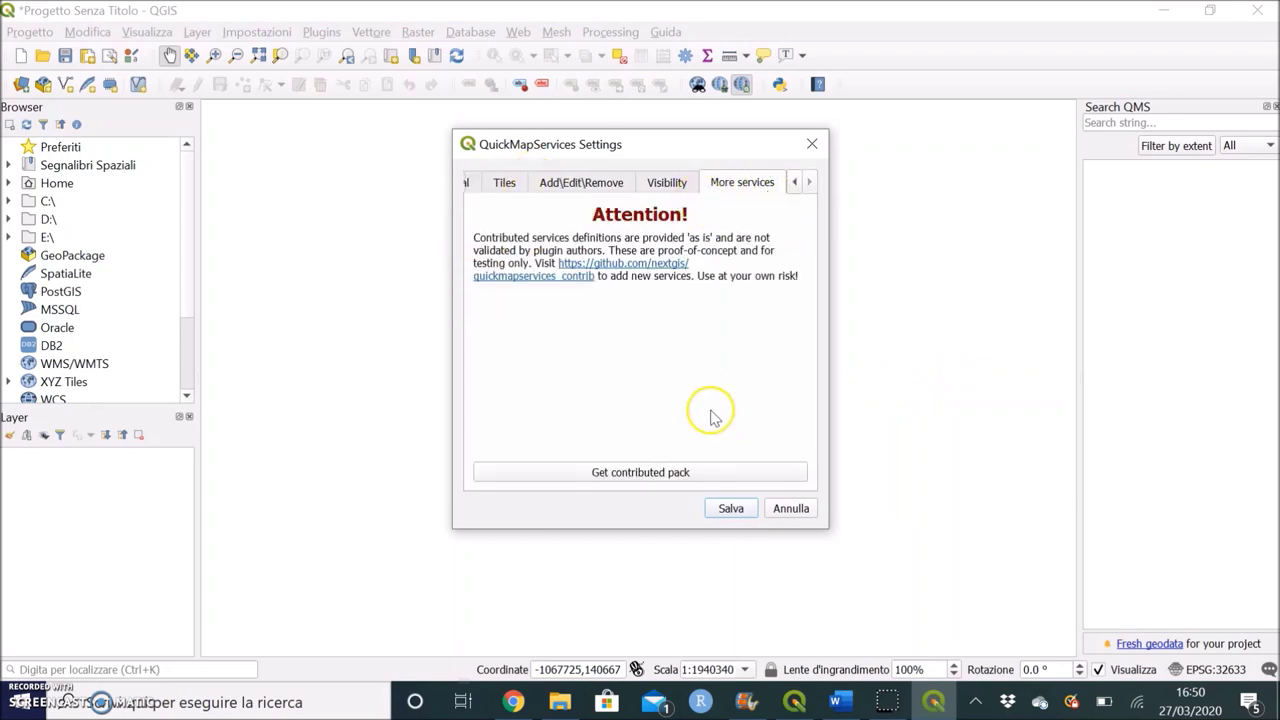
left_click(600, 474)
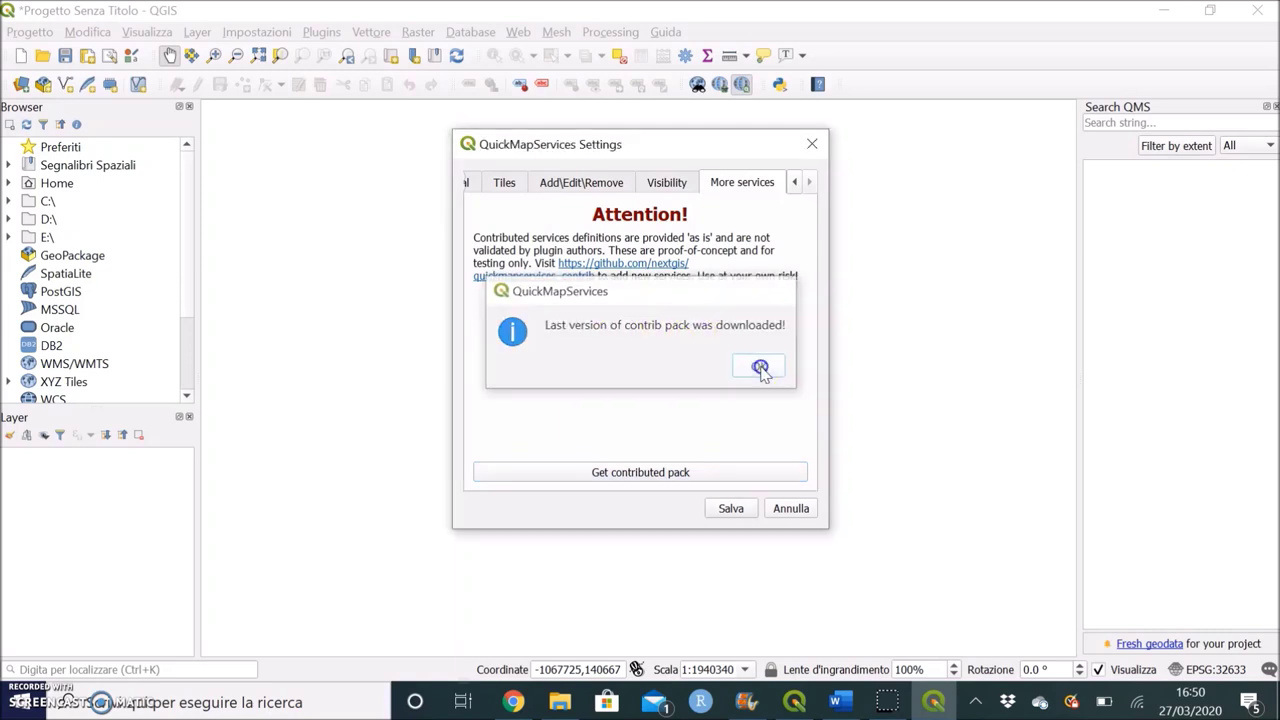
left_click(760, 368)
left_click(813, 149)
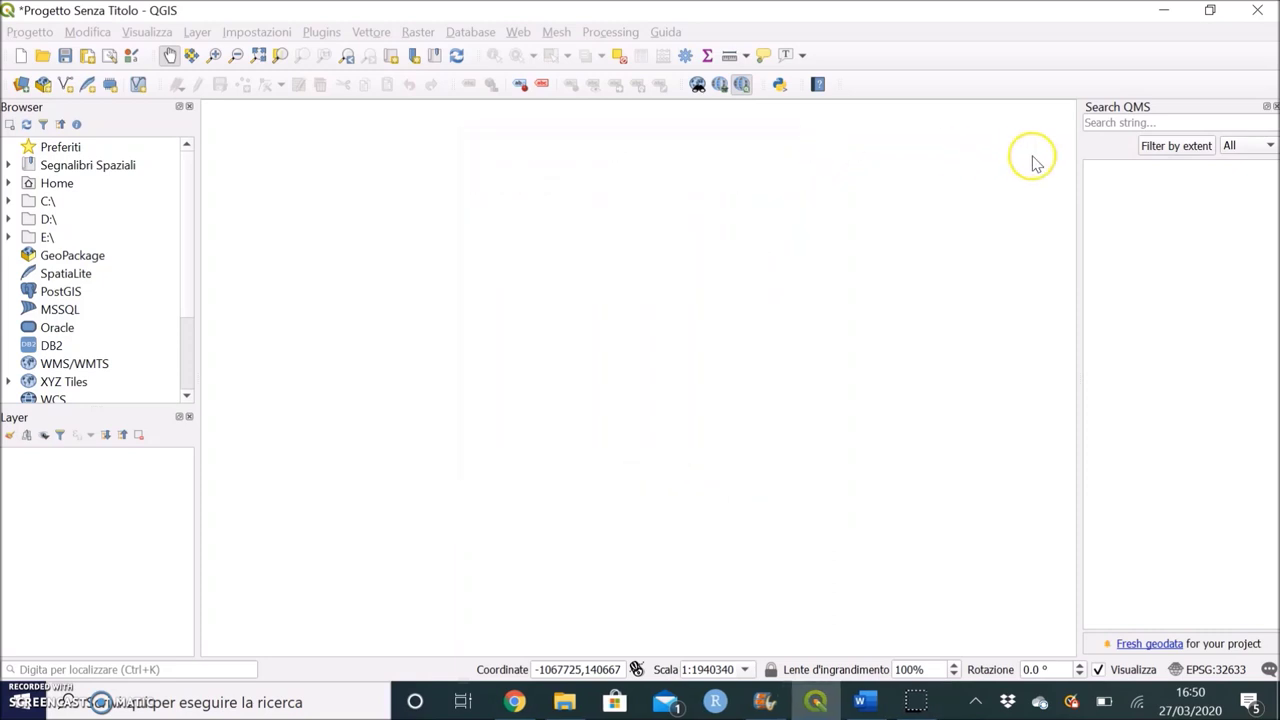
Add the Google Satellite basemap from QuickMapServices to the project.
left_click(519, 33)
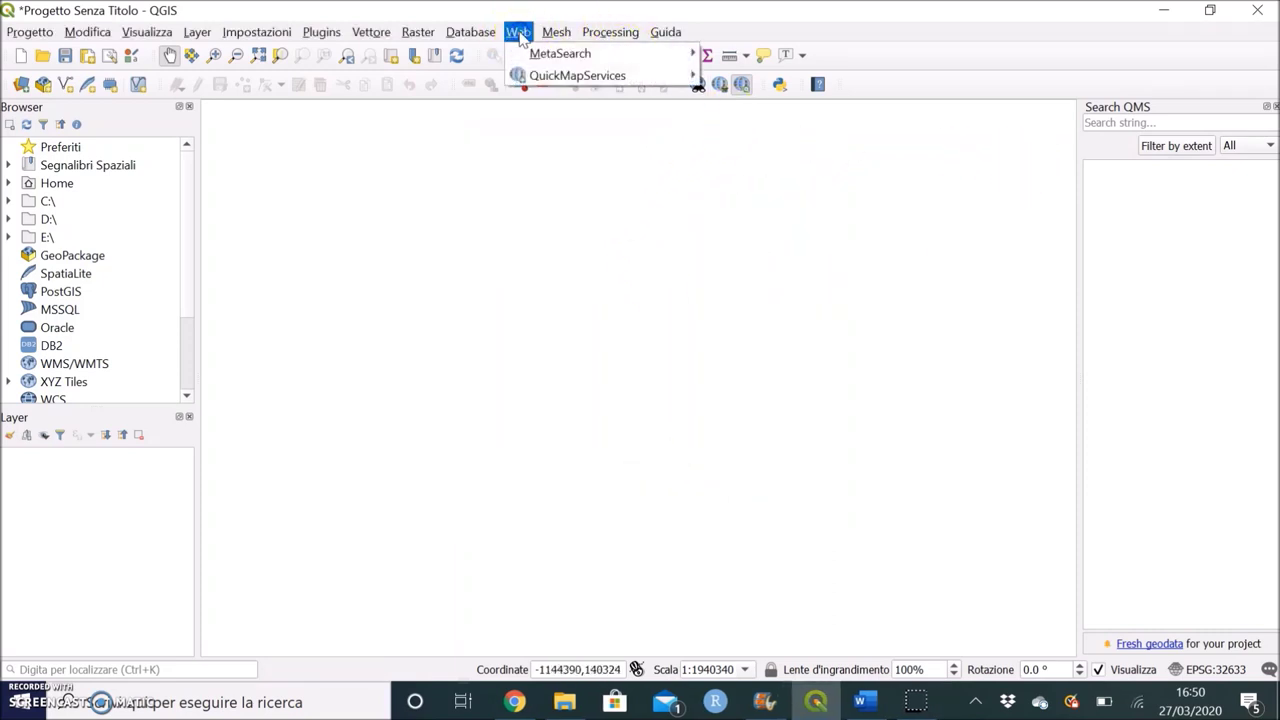
mouse_move(586, 75)
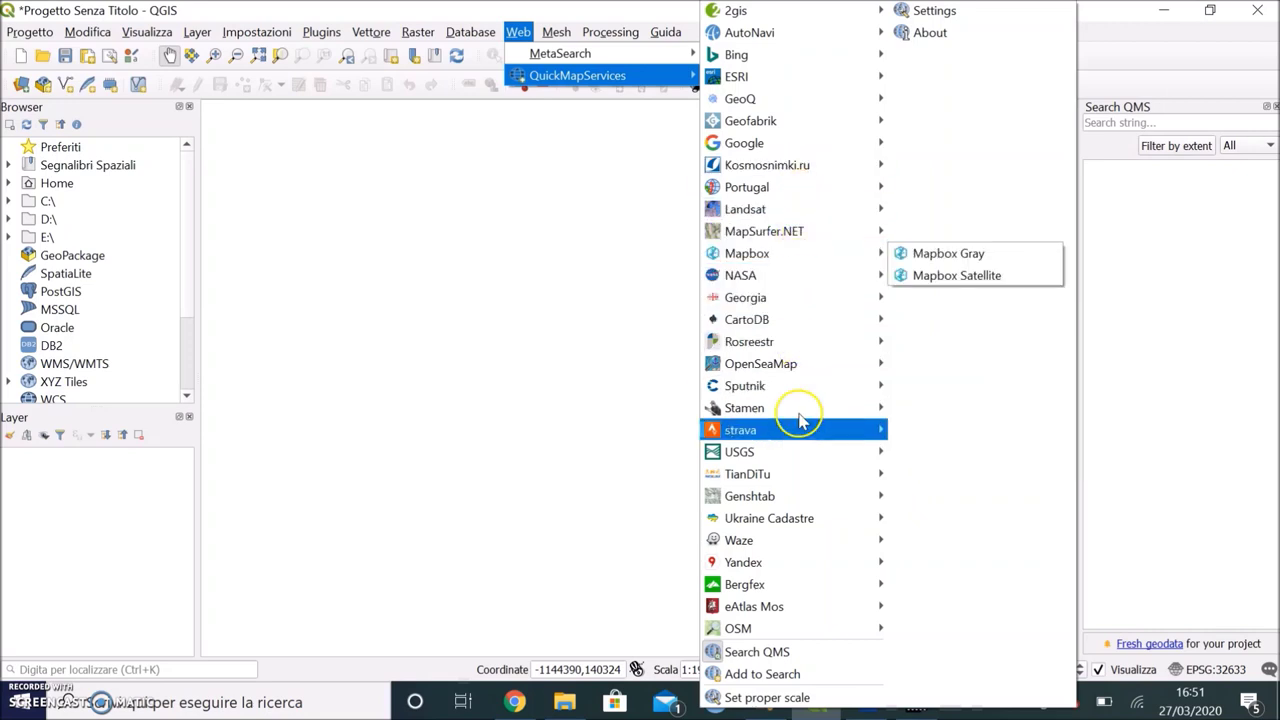
mouse_move(800, 527)
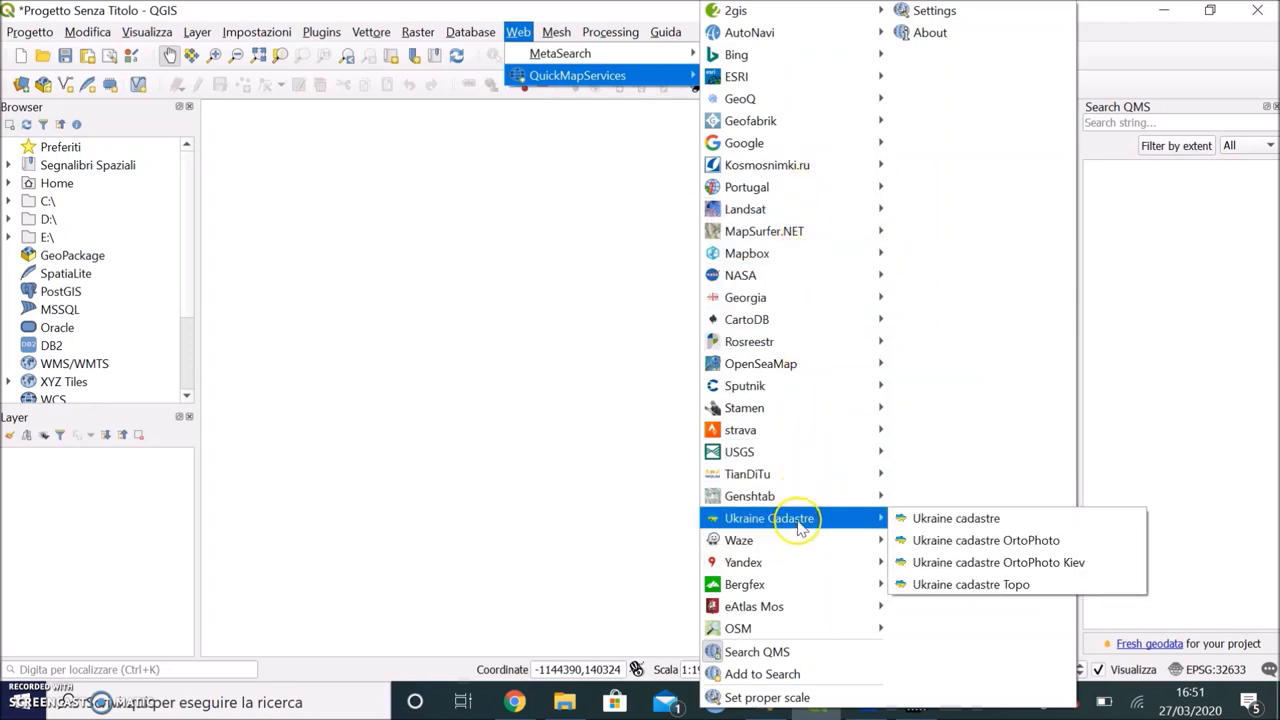
mouse_move(783, 440)
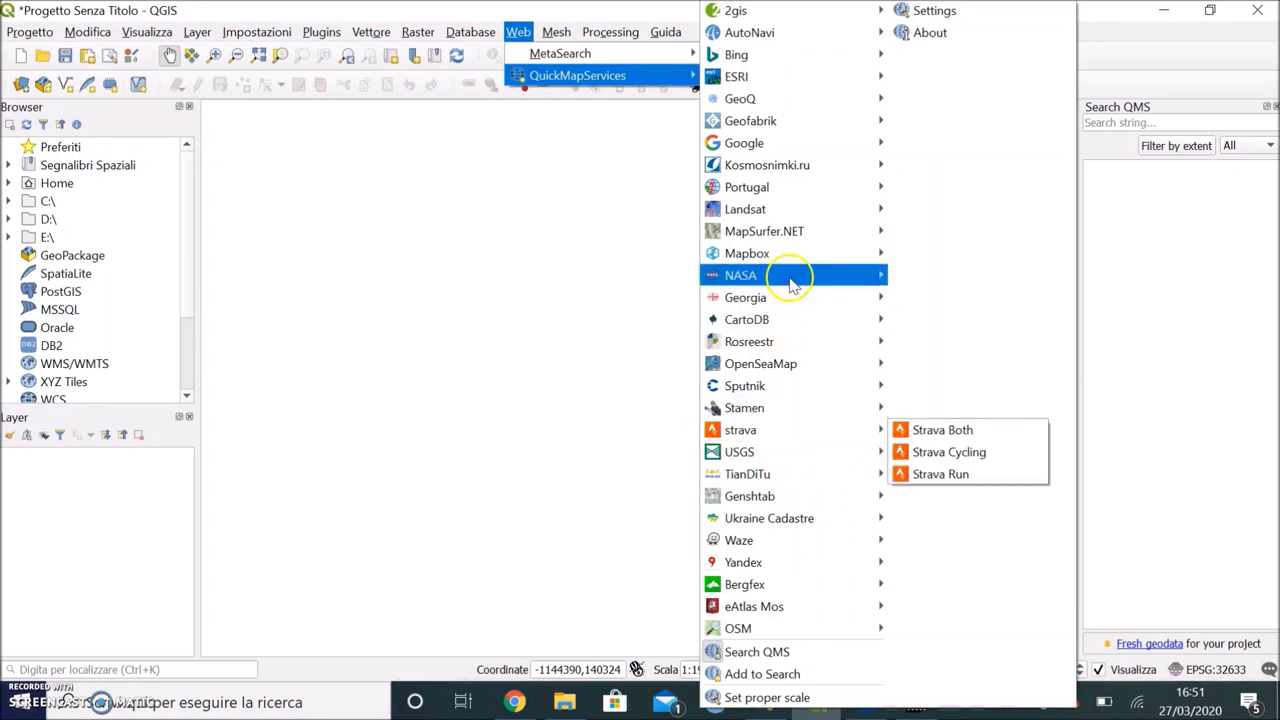
mouse_move(794, 142)
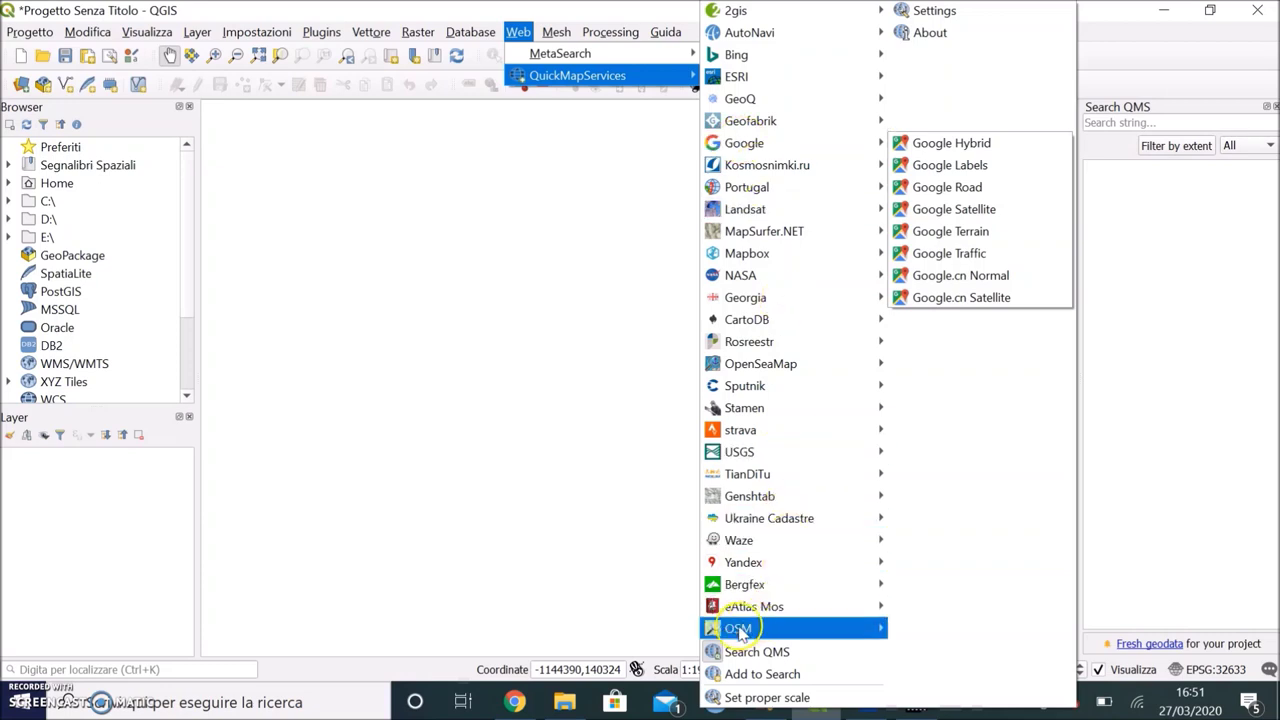
mouse_move(740, 632)
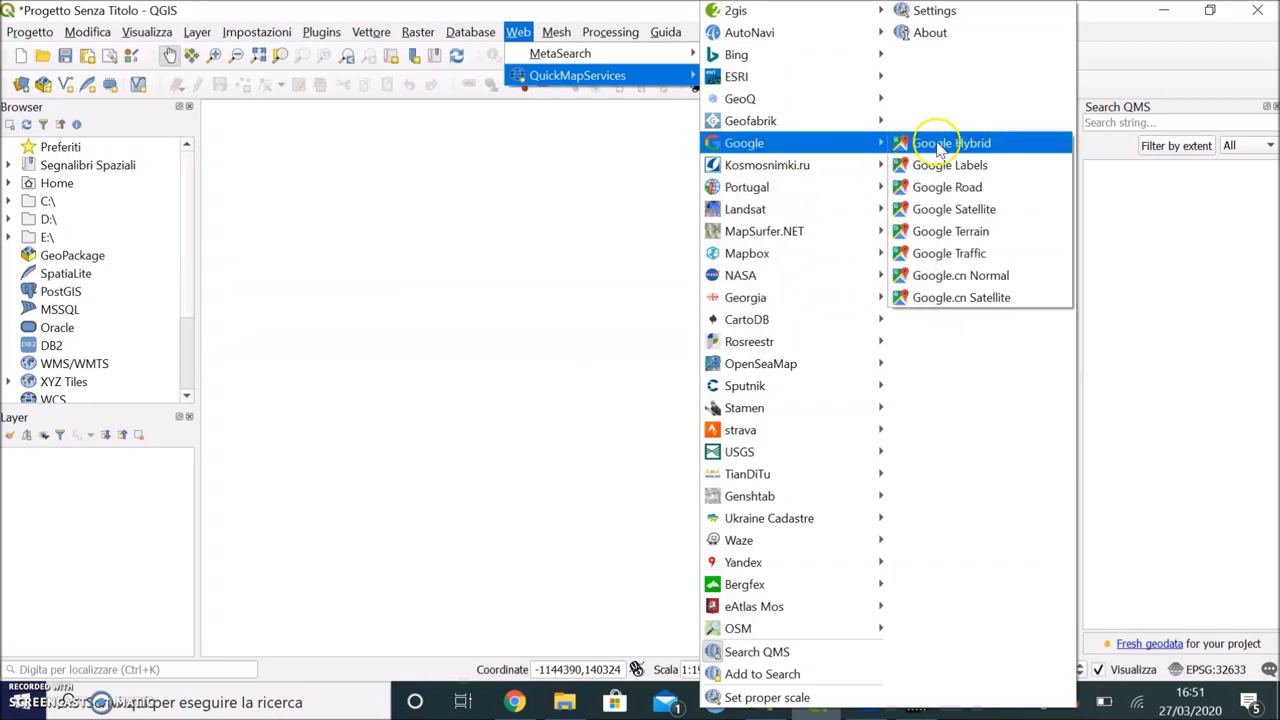
left_click(952, 210)
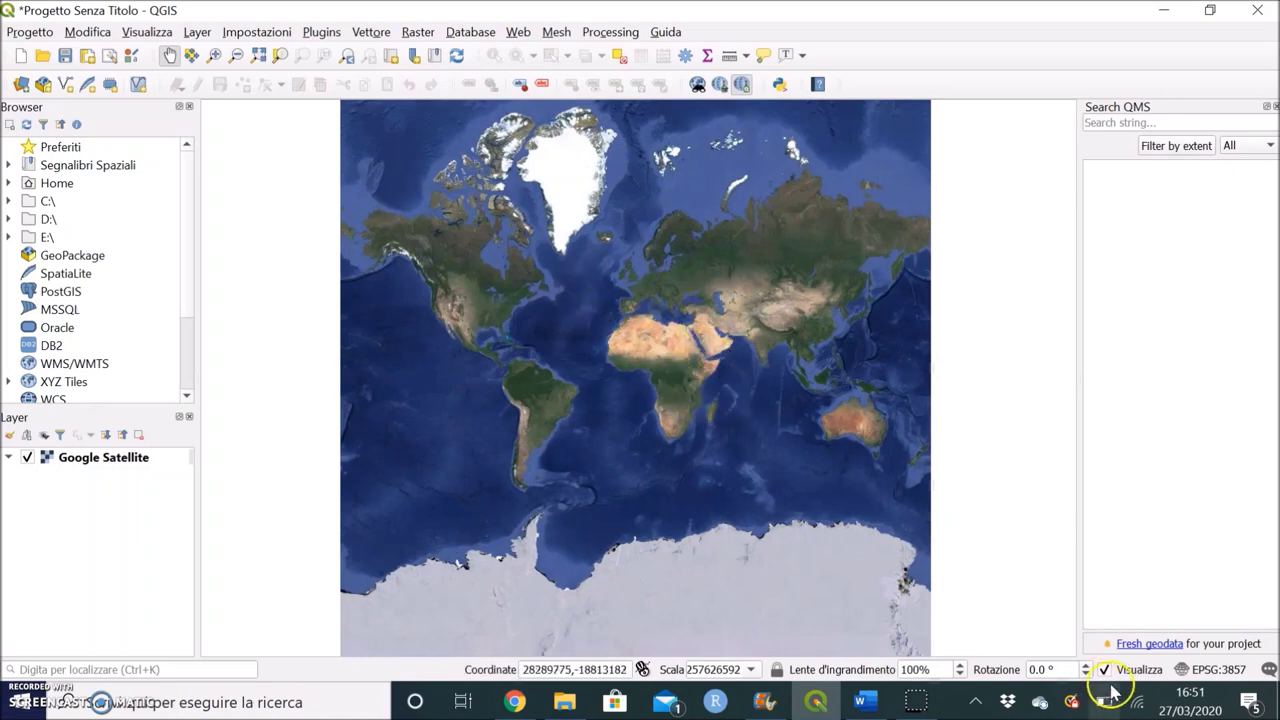
Set the project's coordinate reference system back to WGS 84 / UTM zone 33N (EPSG:32633) from the recently used systems.
left_click(1218, 670)
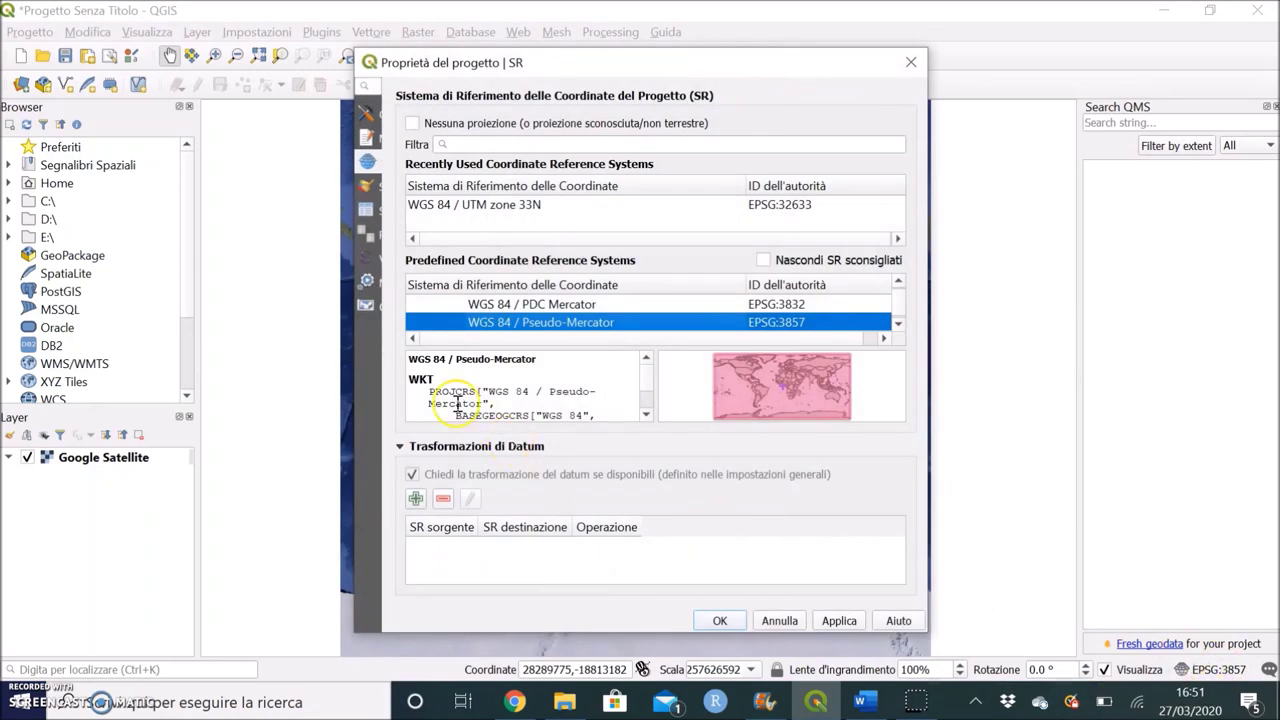
left_click(508, 206)
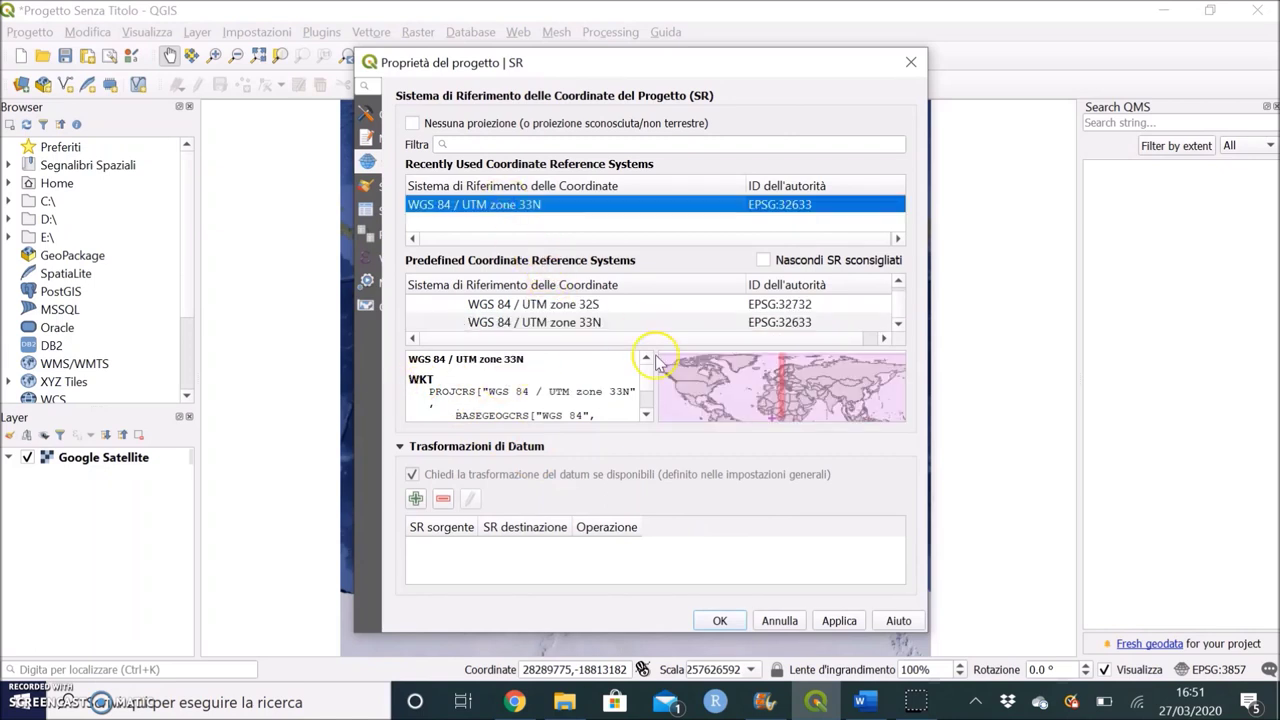
left_click(858, 628)
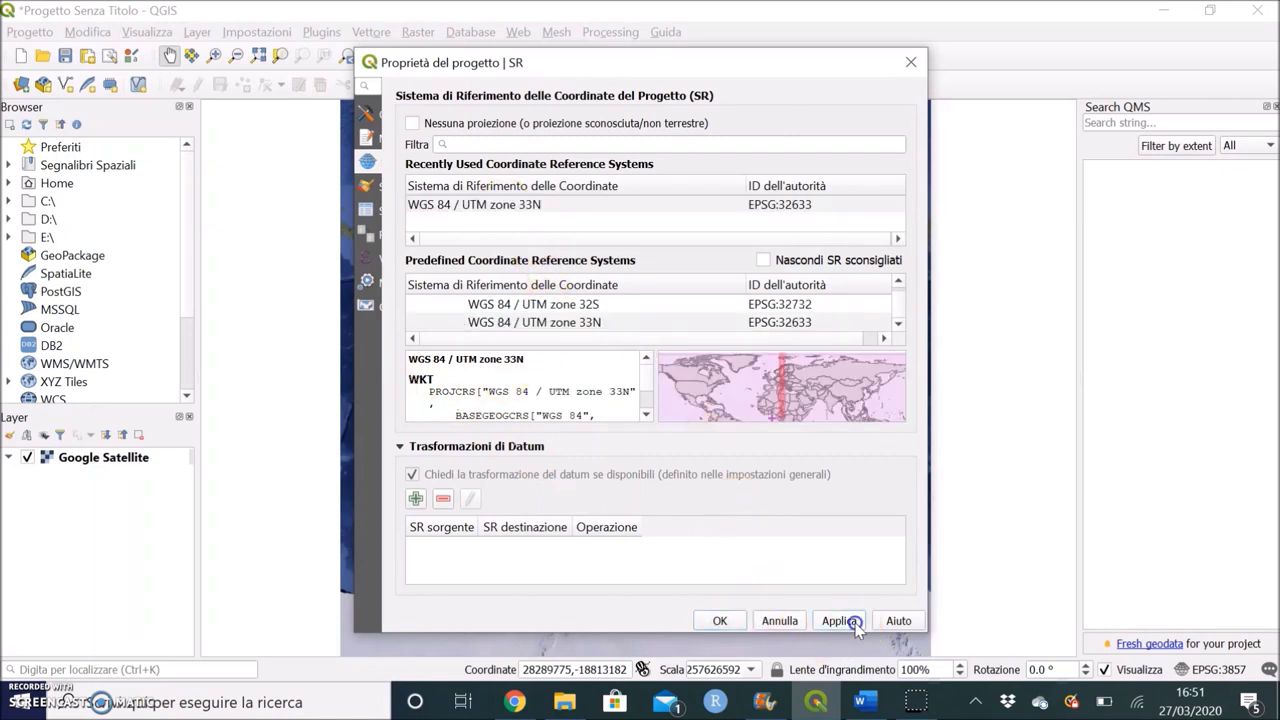
left_click(720, 620)
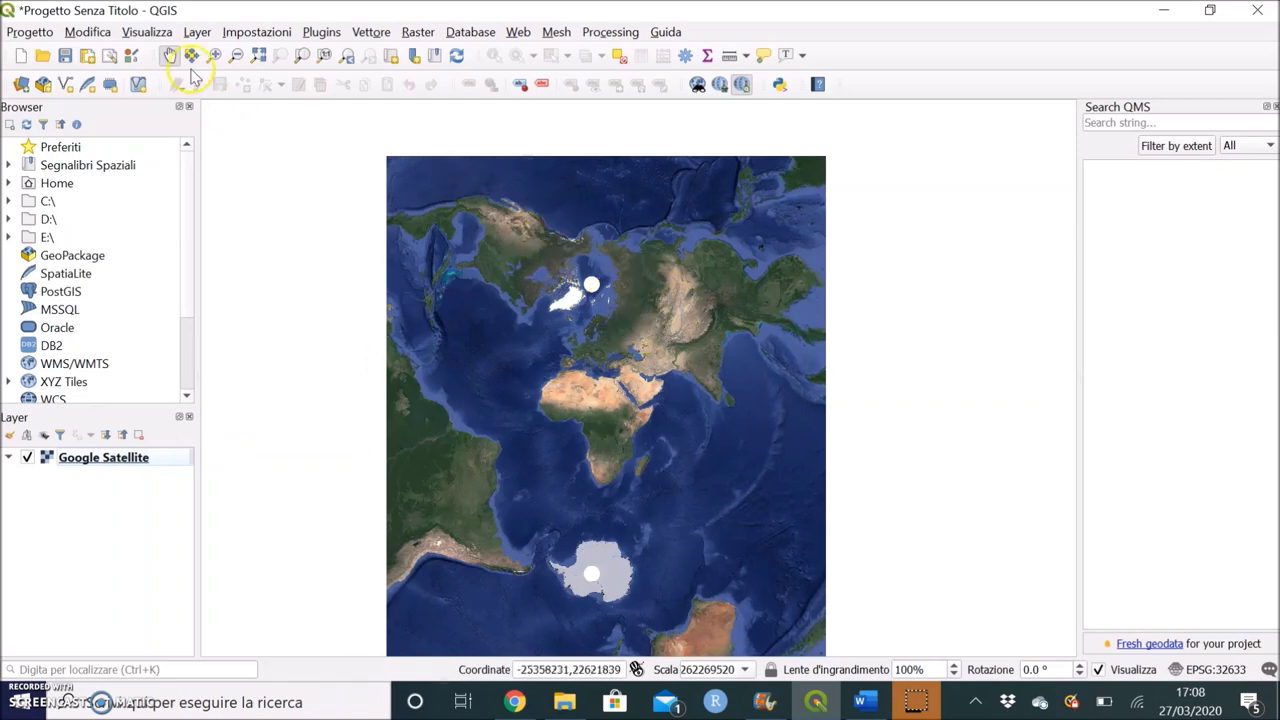
Start adding a delimited text layer and load the testQGIS CSV file from the Desktop as its source.
left_click(197, 32)
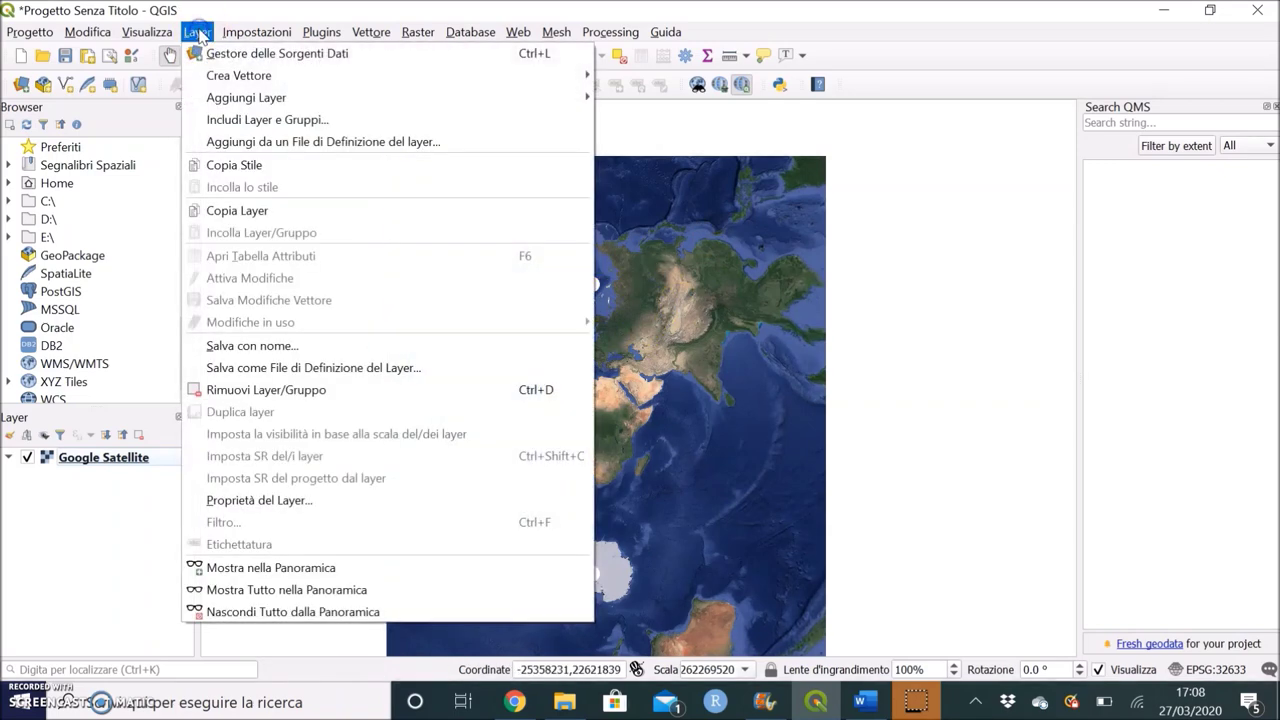
mouse_move(290, 97)
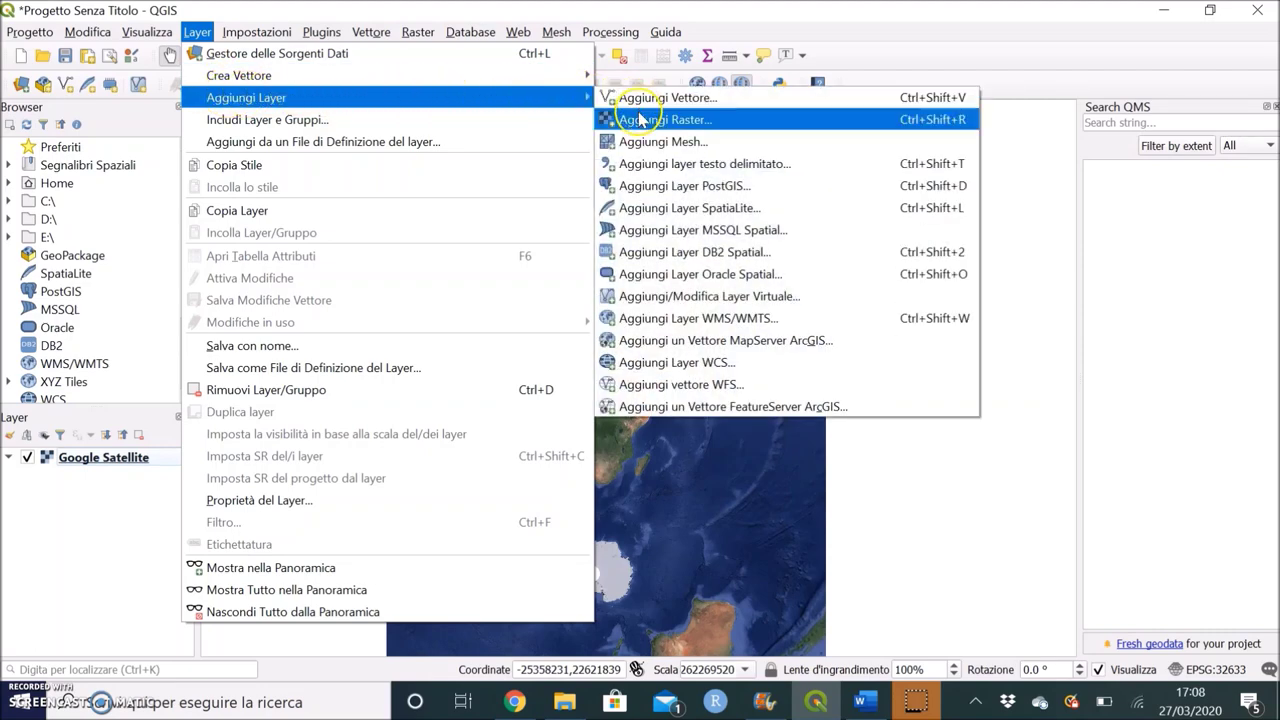
left_click(676, 166)
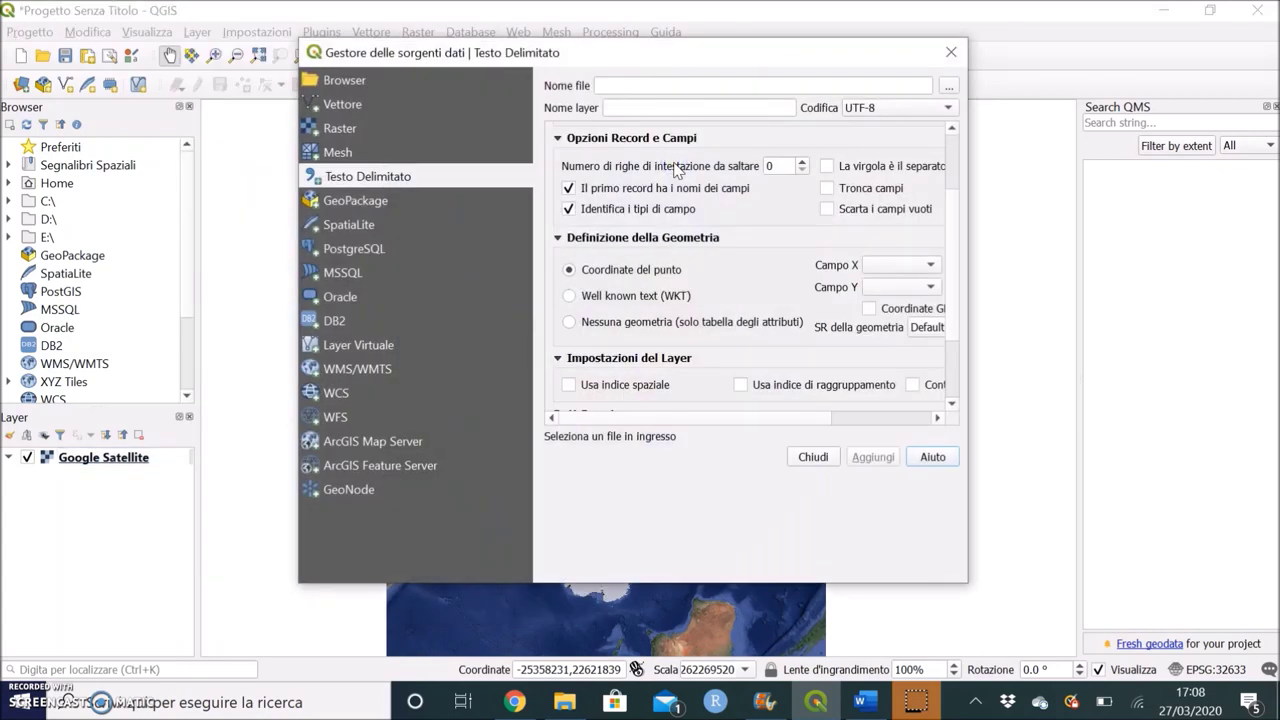
left_click(951, 86)
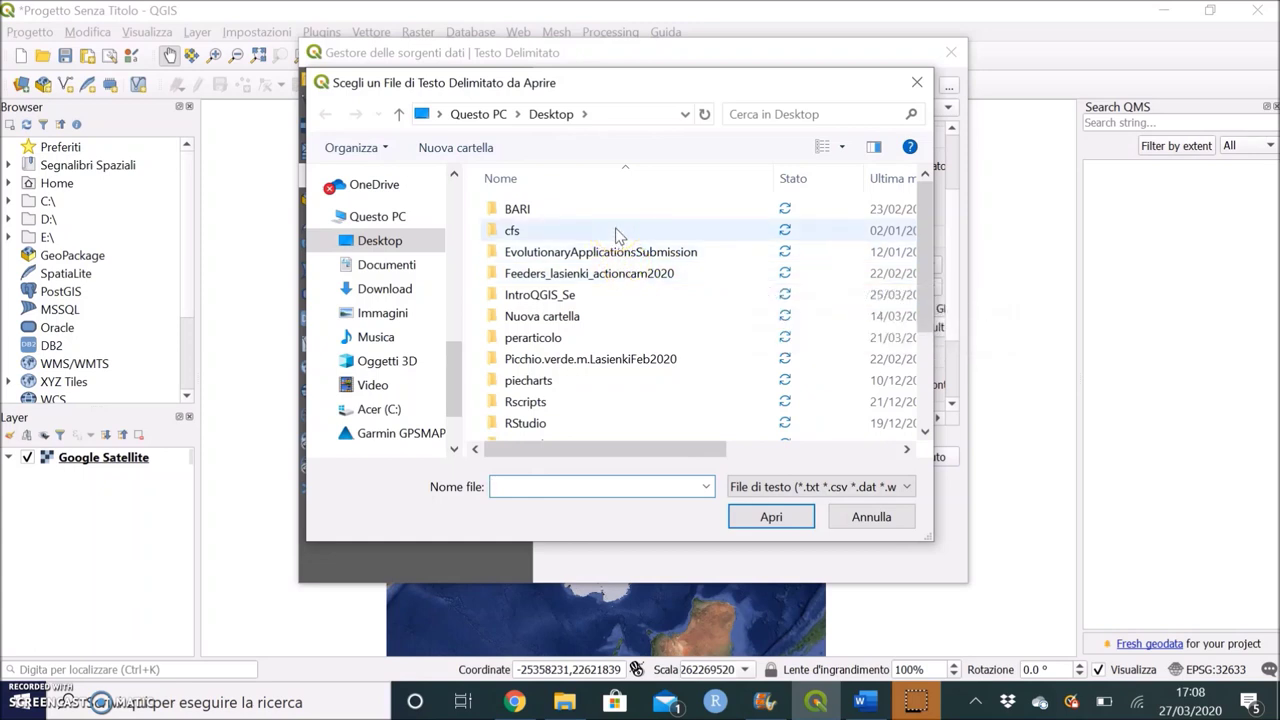
scroll(617, 235, "down", 2)
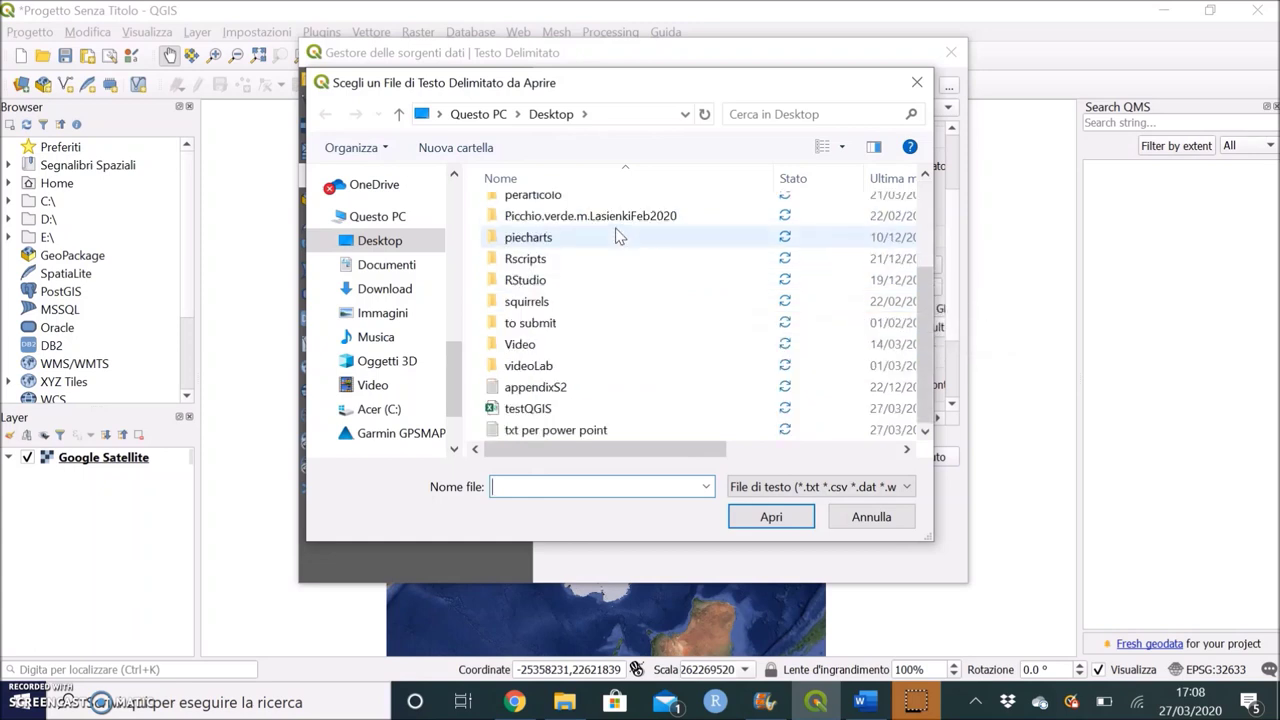
left_click(540, 410)
left_click(772, 517)
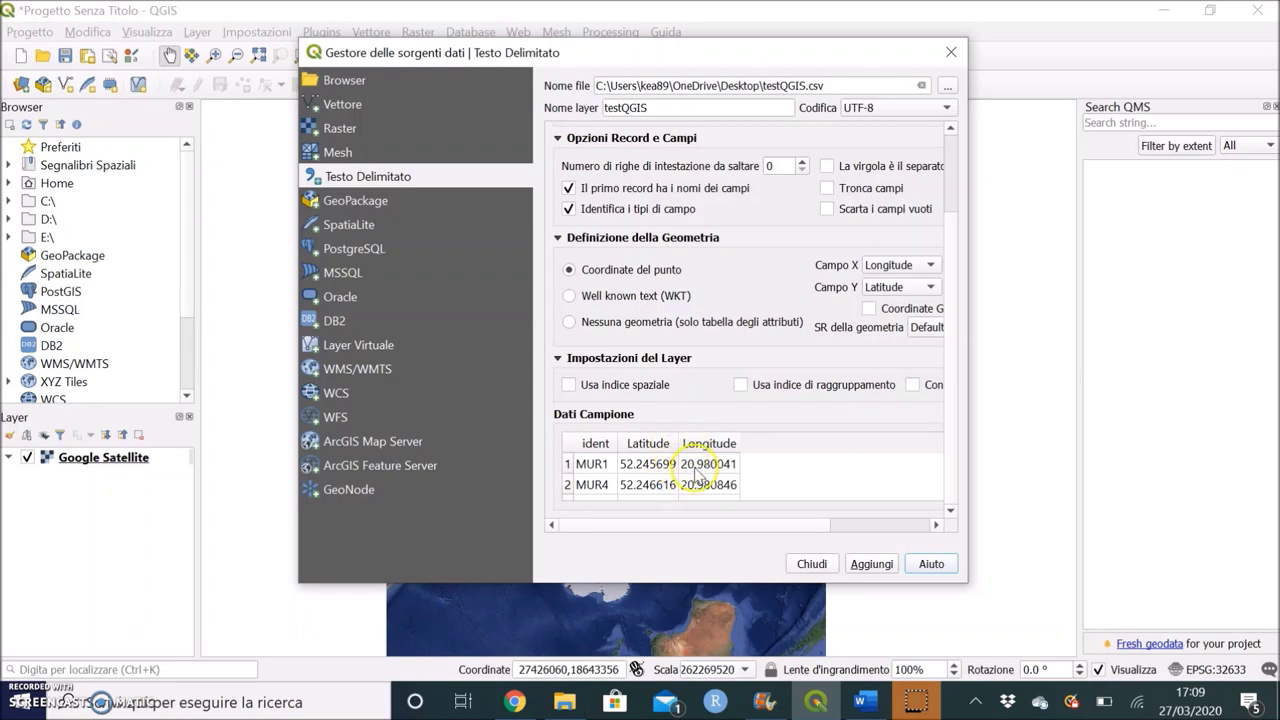
Review the sample data and file format options, trying the regular expression delimiter and returning to custom delimiters.
left_click(951, 210)
left_click(951, 440)
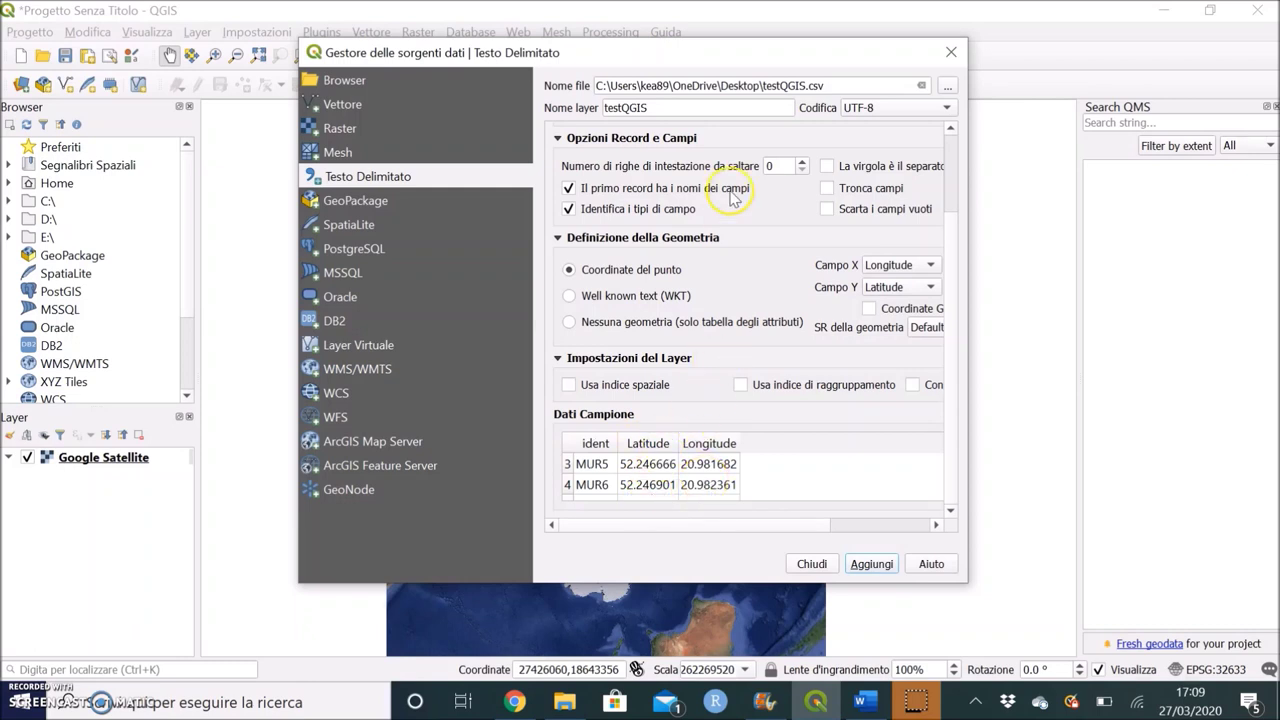
scroll(733, 197, "up", 1)
scroll(693, 210, "up", 2)
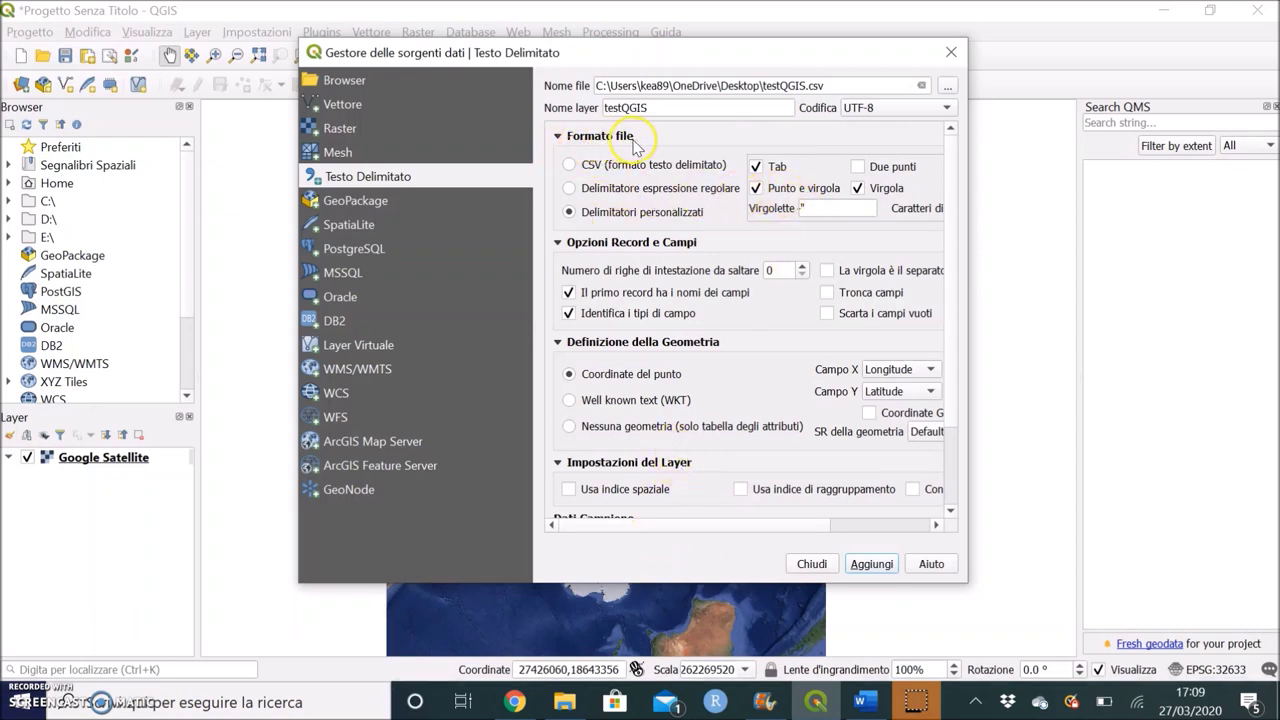
left_click(572, 189)
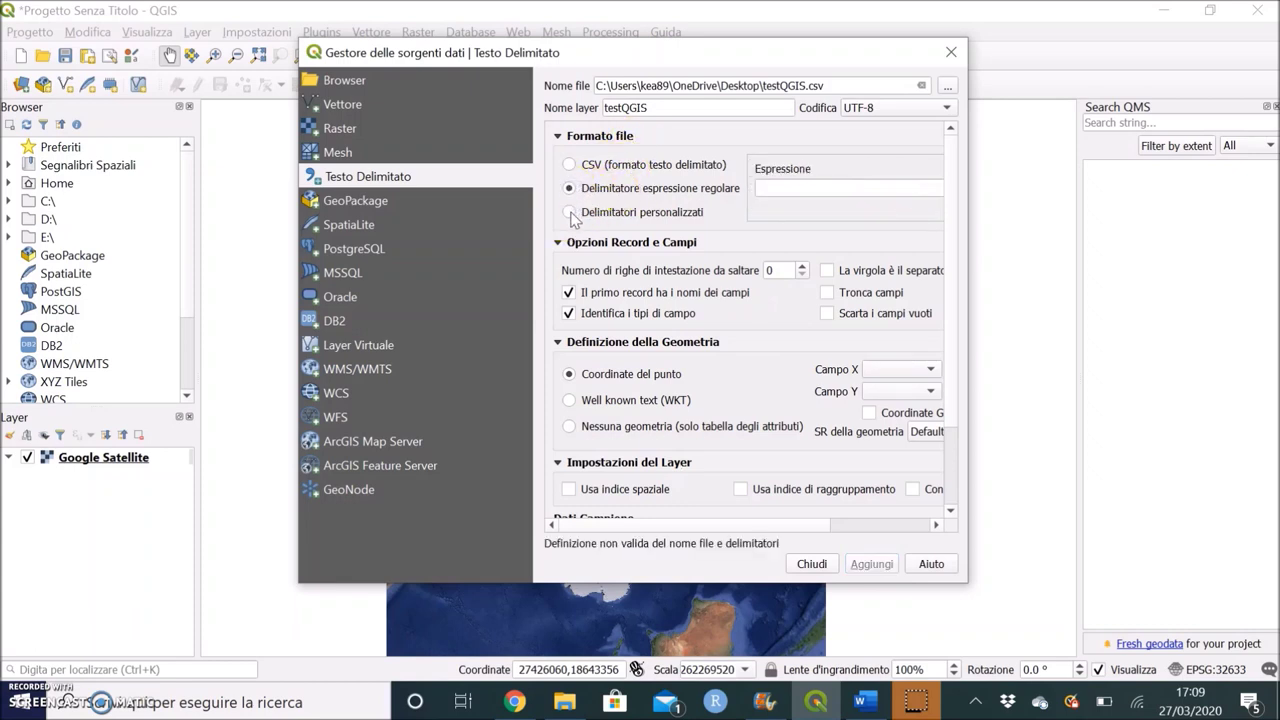
left_click(569, 212)
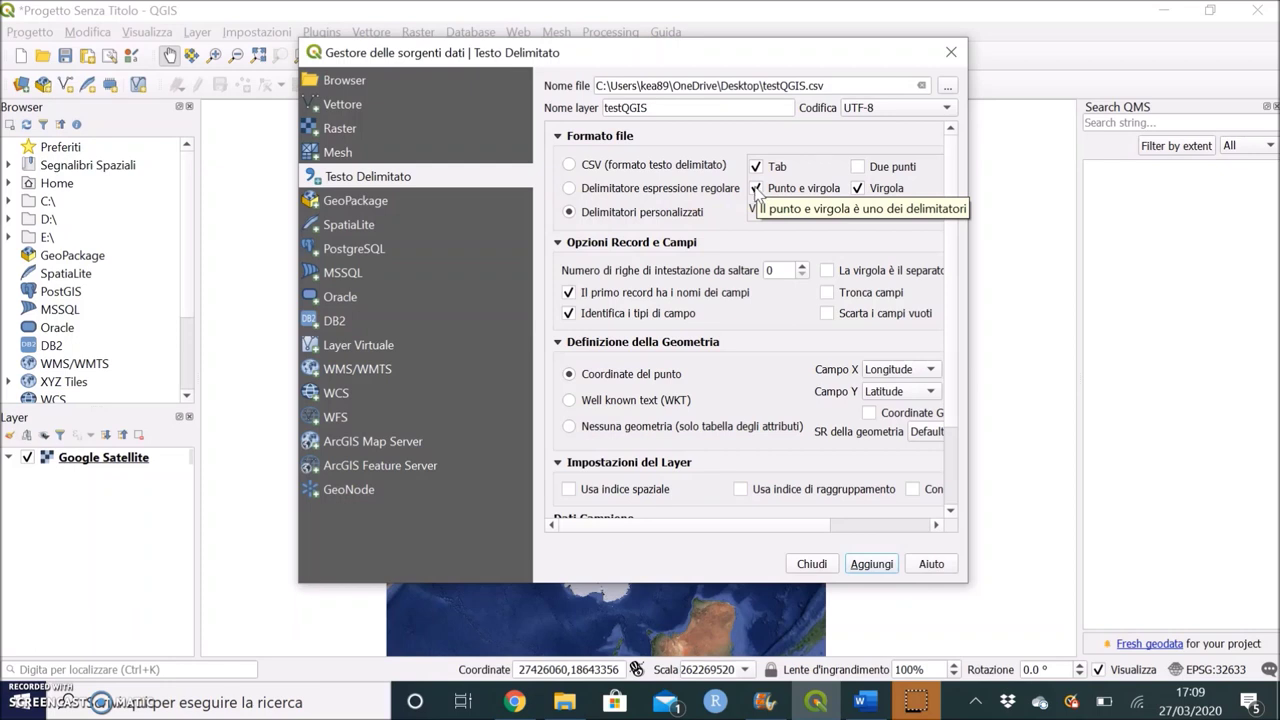
Try the custom delimiters without the semicolon, check how the sample data splits, and re-enable the semicolon.
left_click(756, 189)
left_click(756, 189)
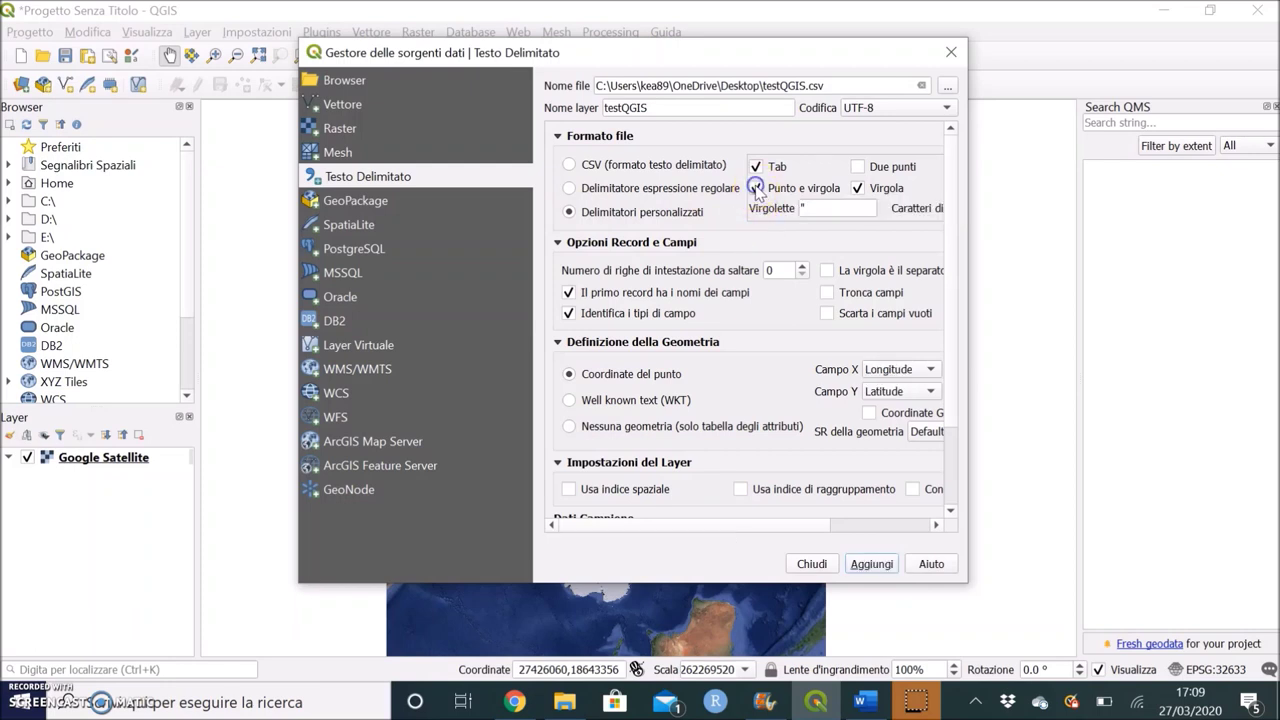
left_click(756, 189)
scroll(951, 266, "down", 2)
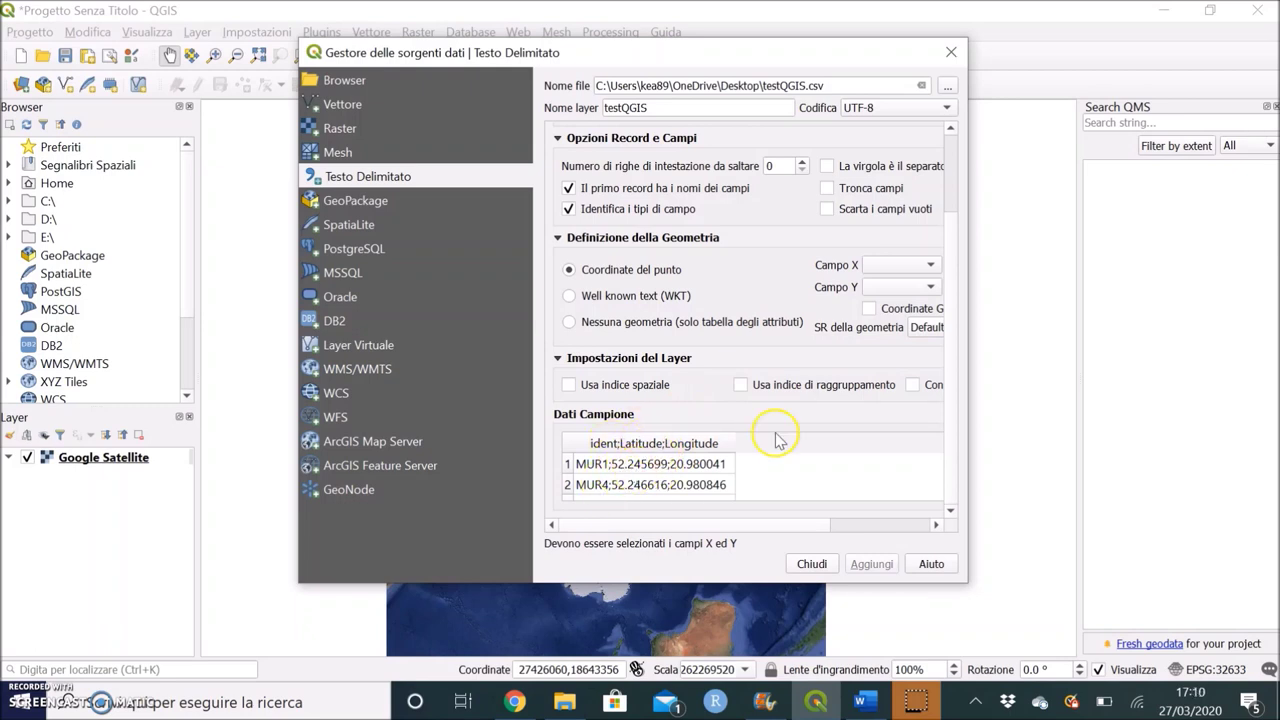
left_click_drag(951, 240, 953, 160)
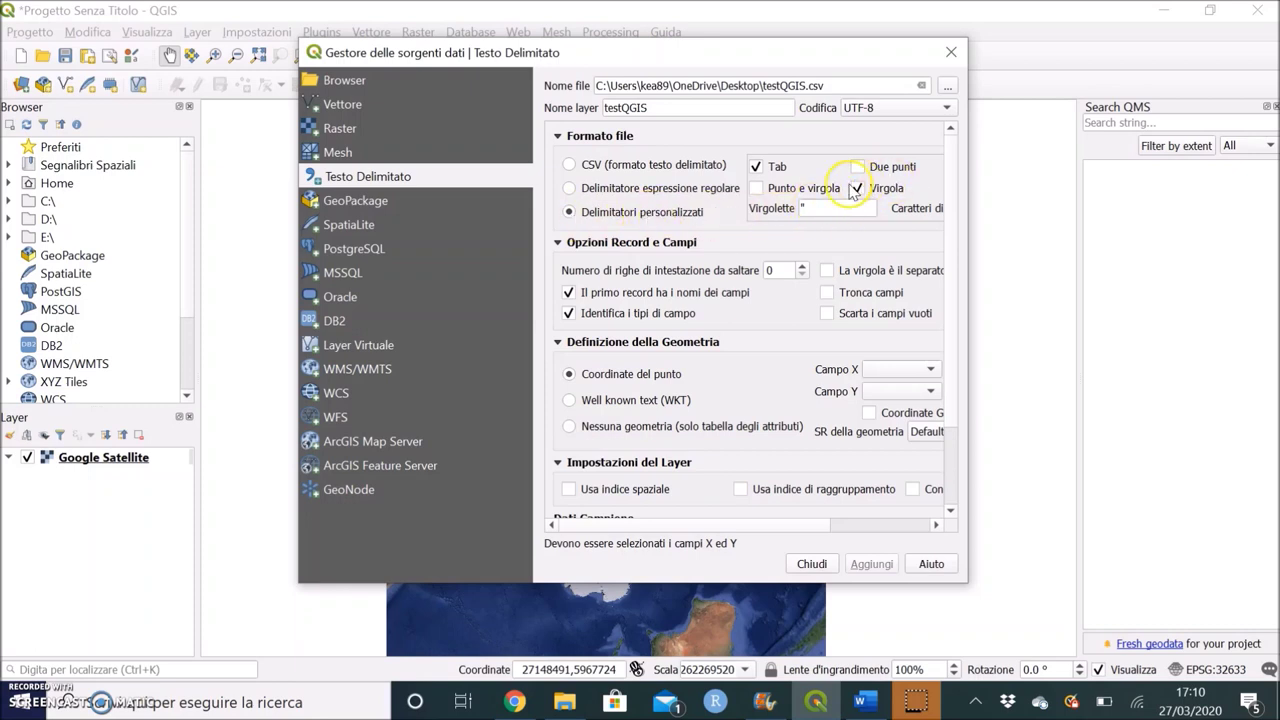
left_click(755, 188)
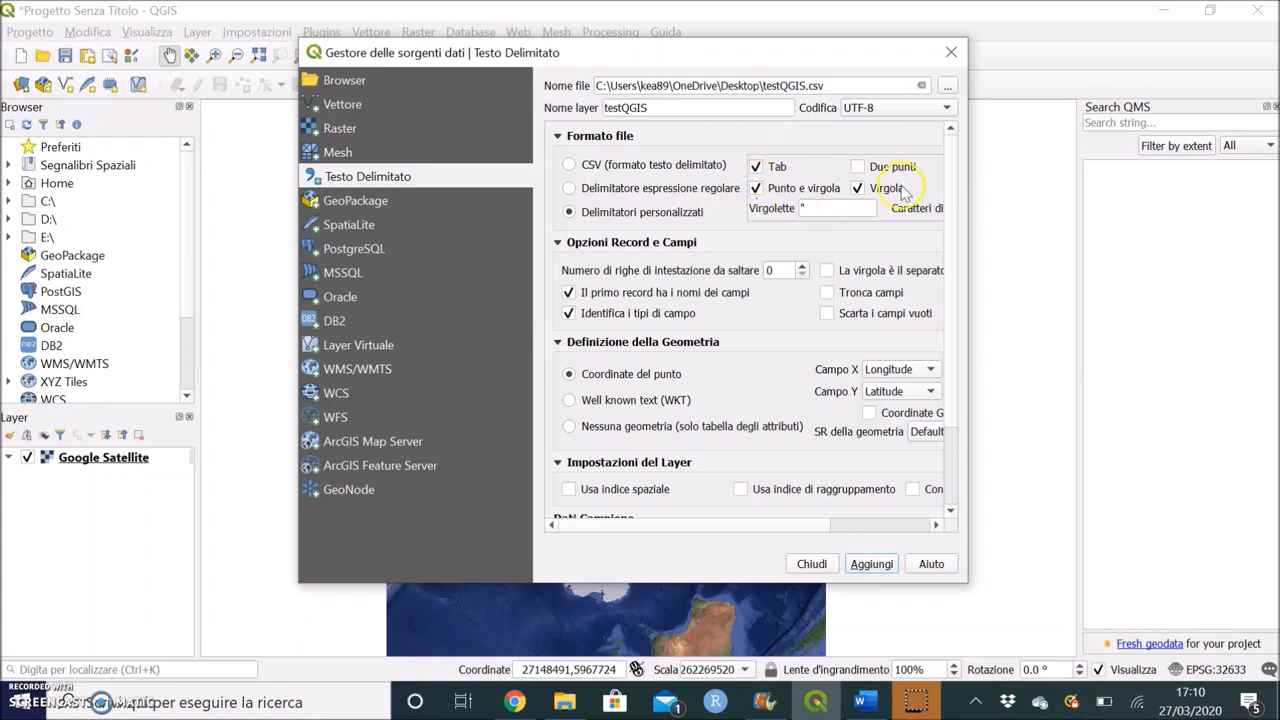
Check the coordinate fields and set the geometry's coordinate reference system to the default EPSG:4326 - WGS 84.
left_click_drag(951, 195, 944, 258)
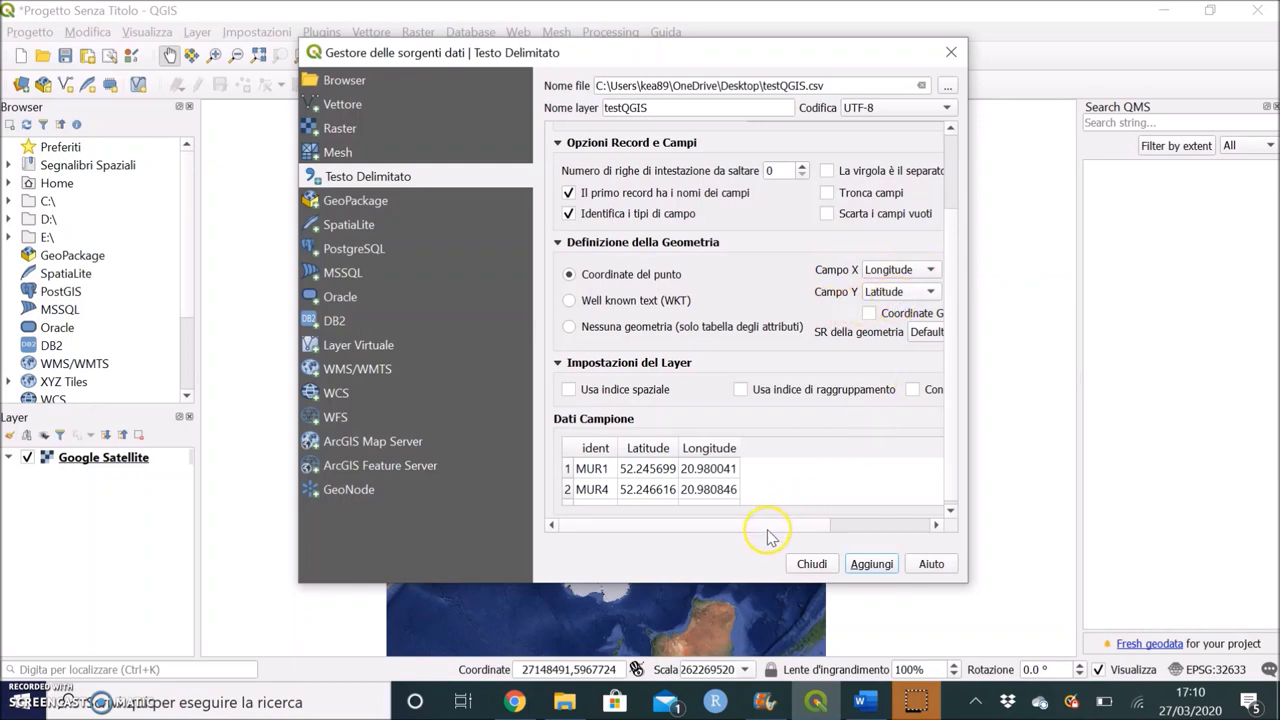
left_click_drag(768, 527, 857, 524)
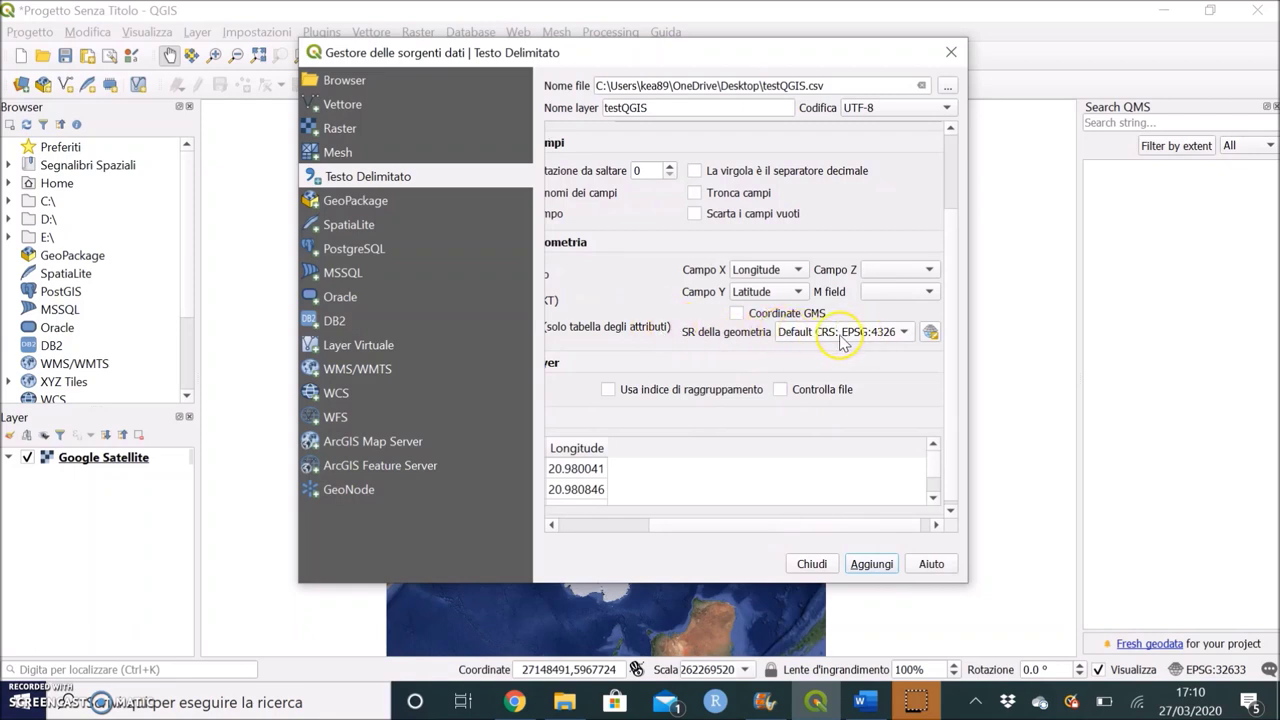
mouse_move(832, 340)
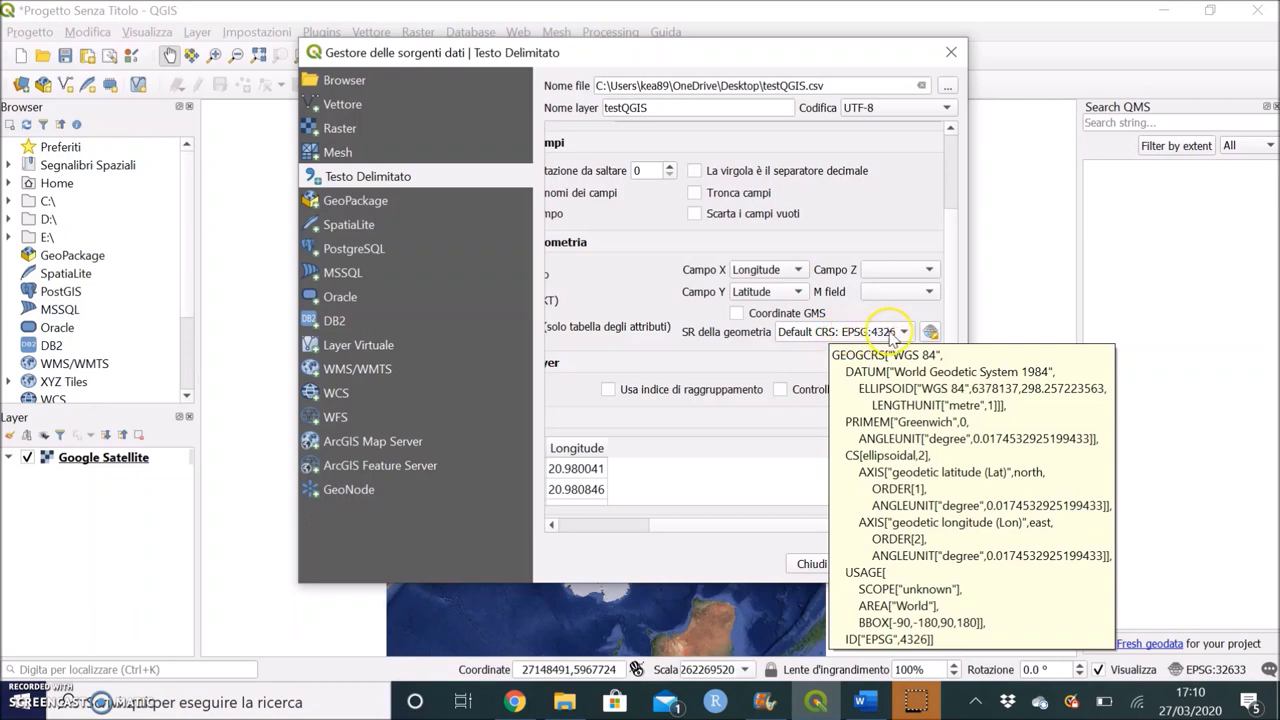
left_click(905, 333)
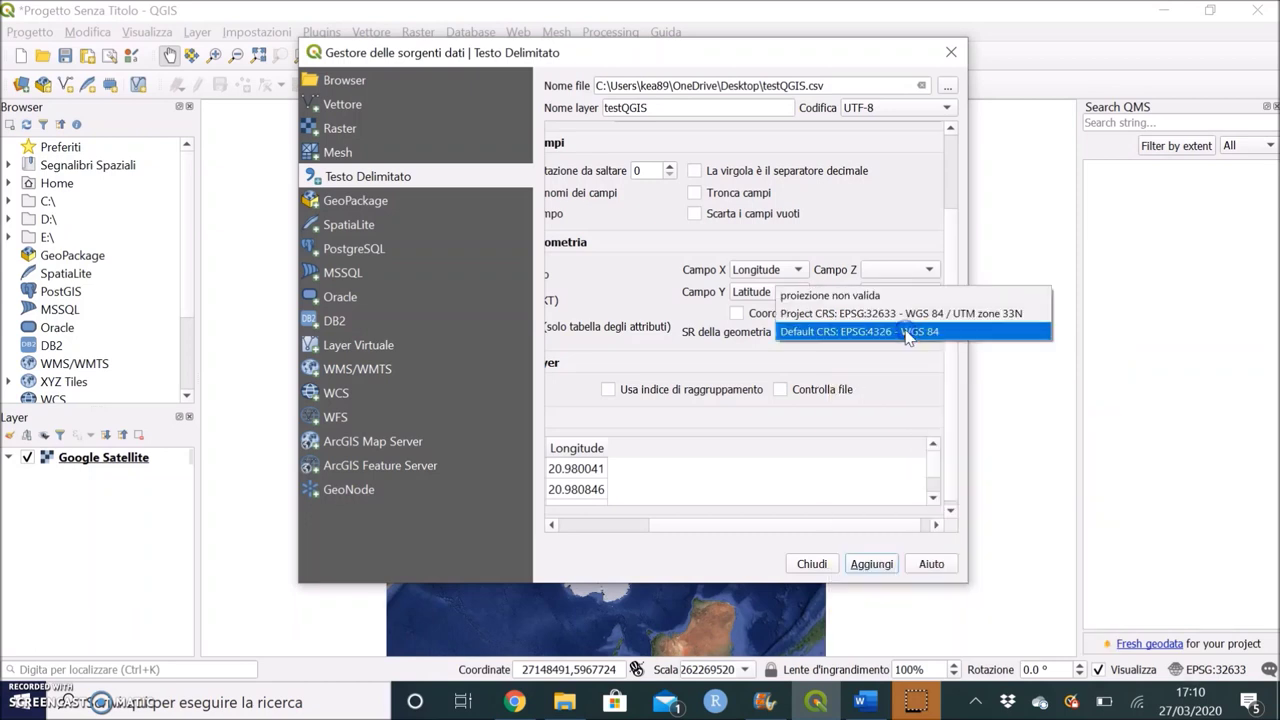
left_click(914, 314)
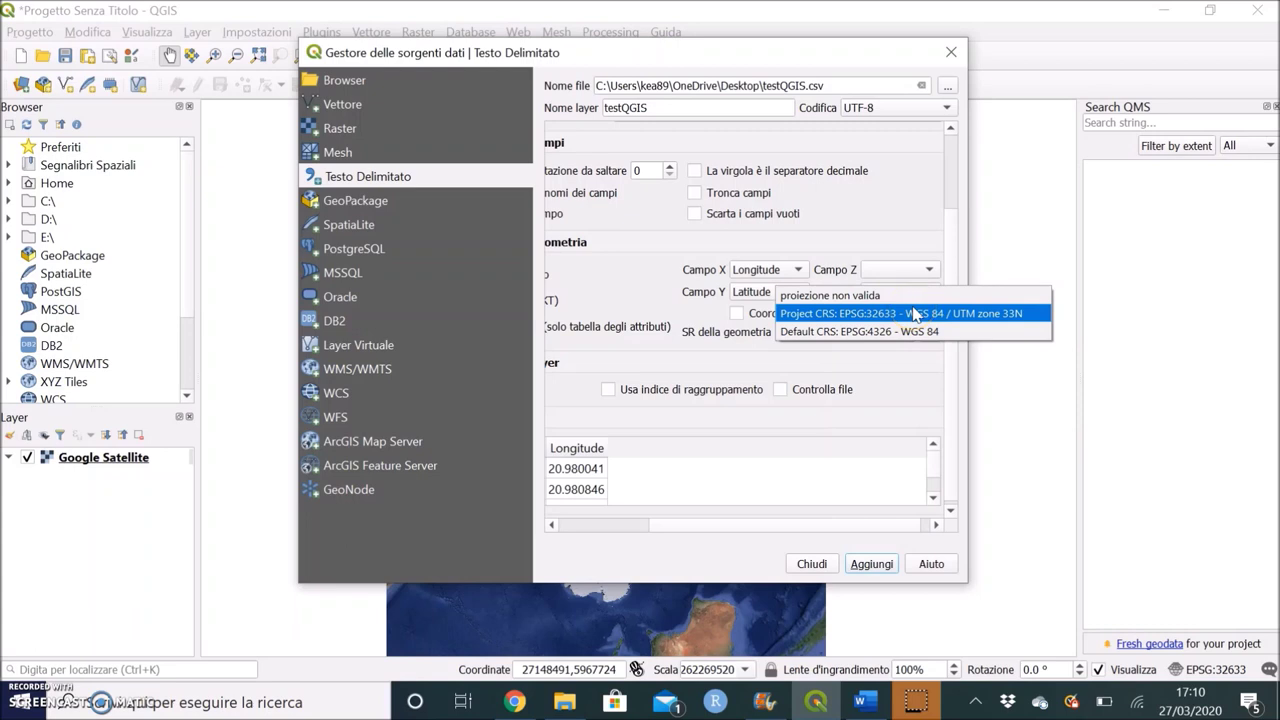
left_click(914, 334)
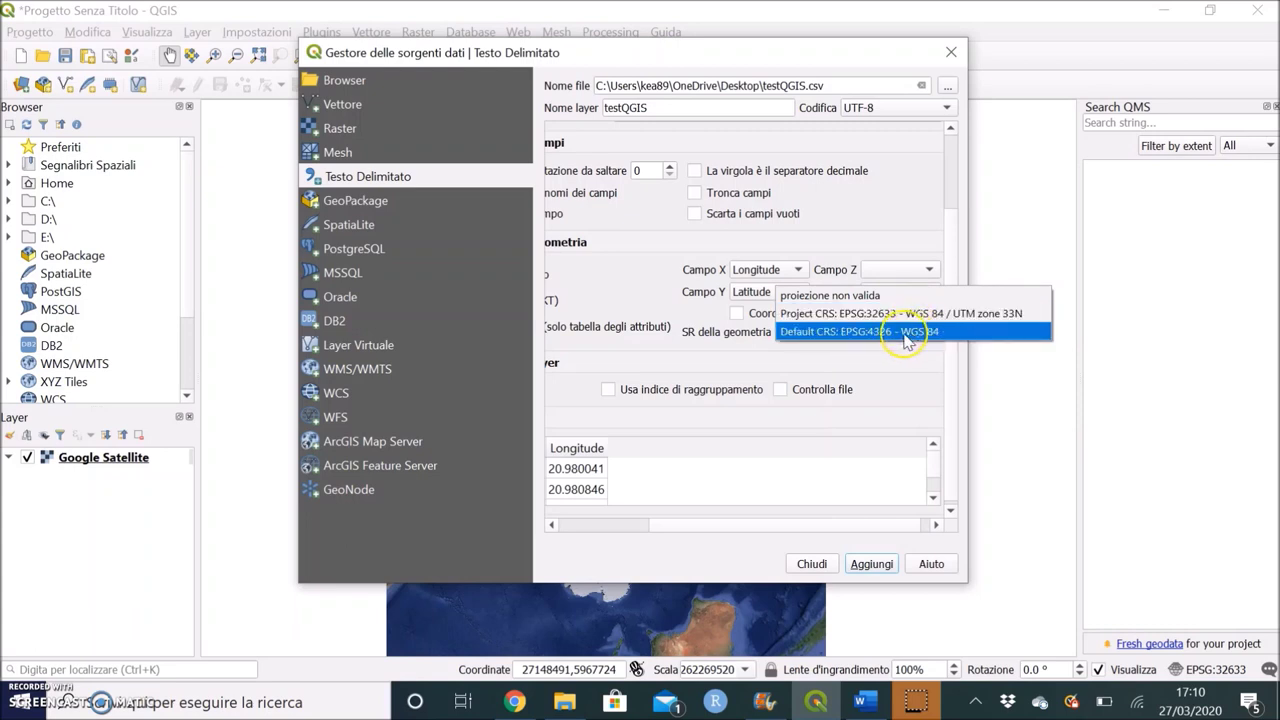
left_click(904, 334)
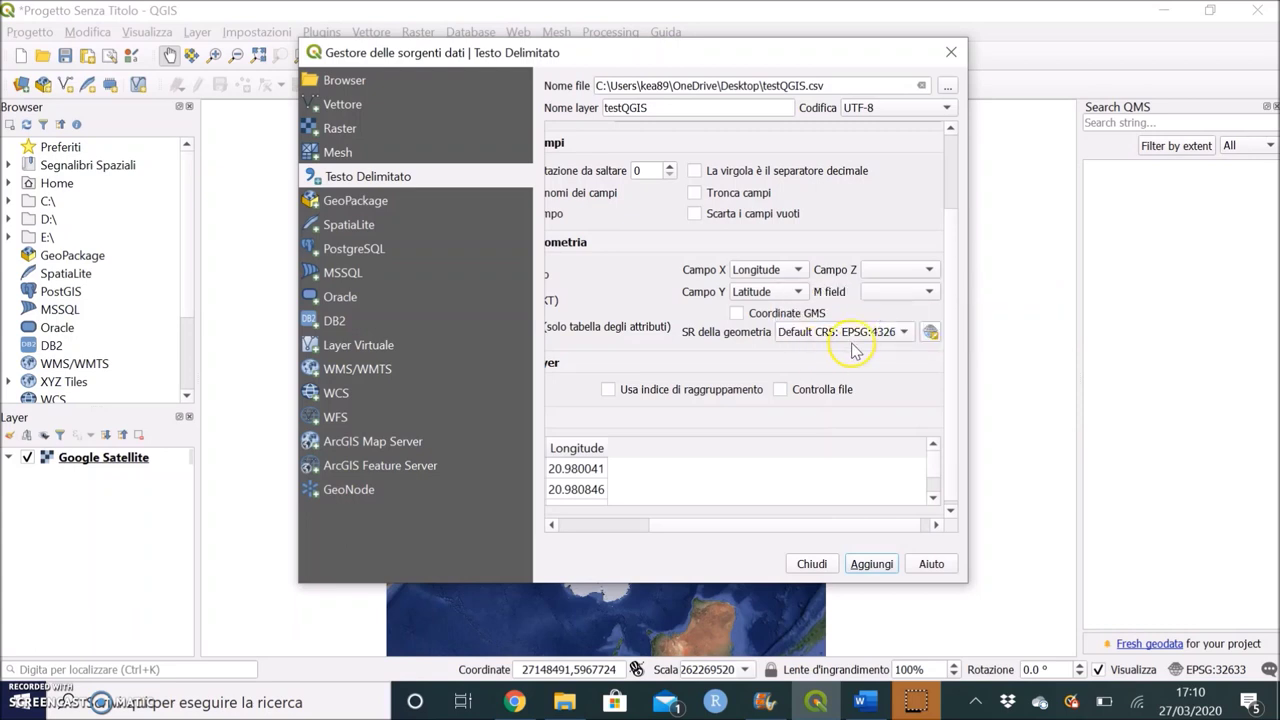
Add the testQGIS point layer to the project and close the data source manager.
left_click(598, 524)
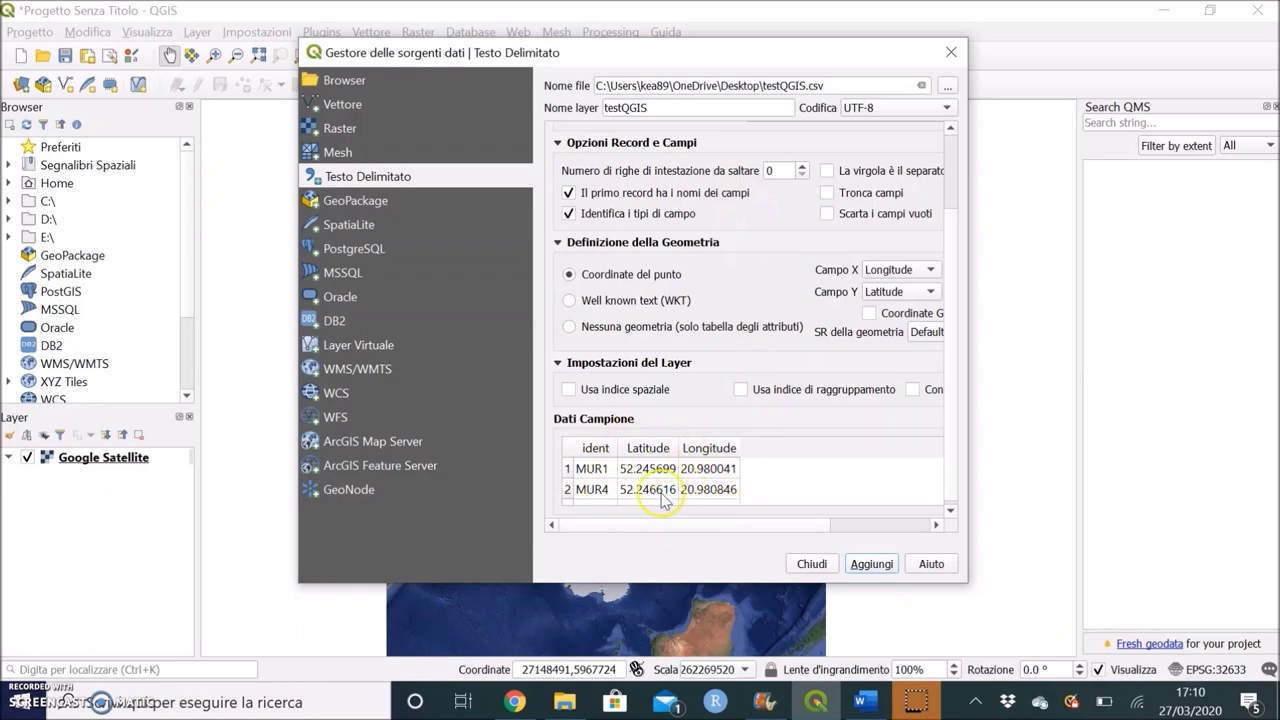
left_click(872, 565)
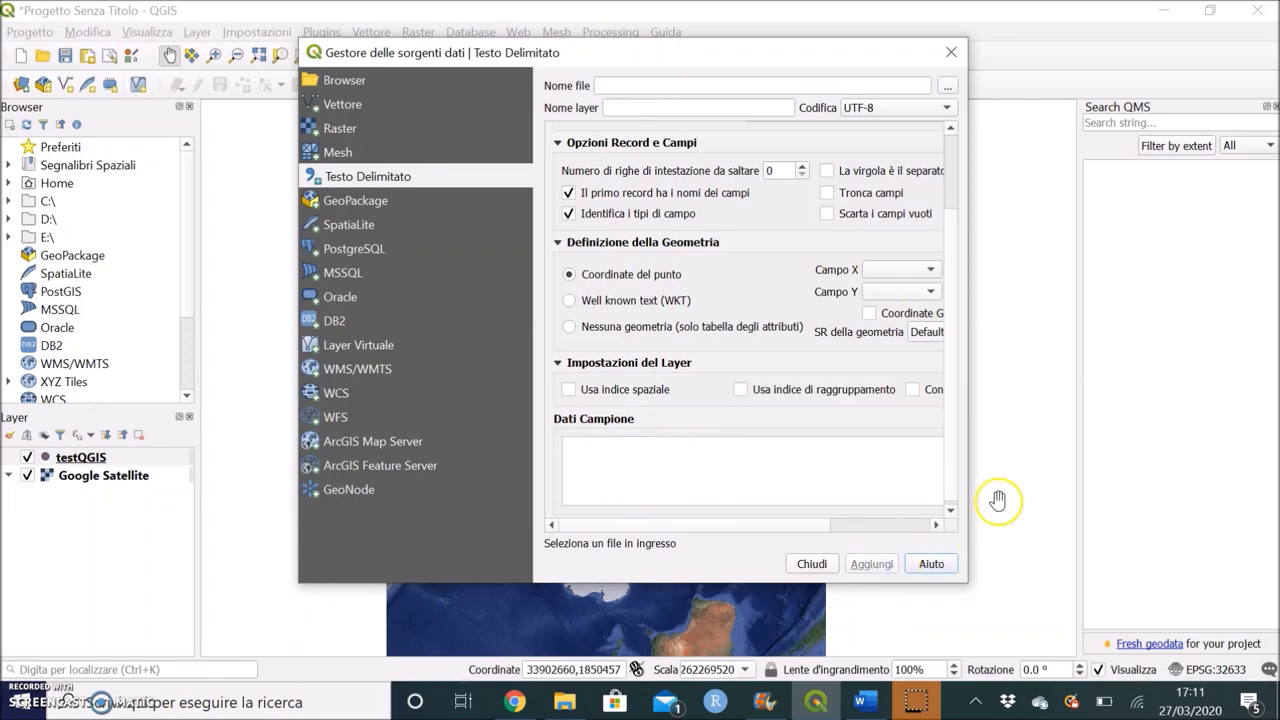
left_click(951, 54)
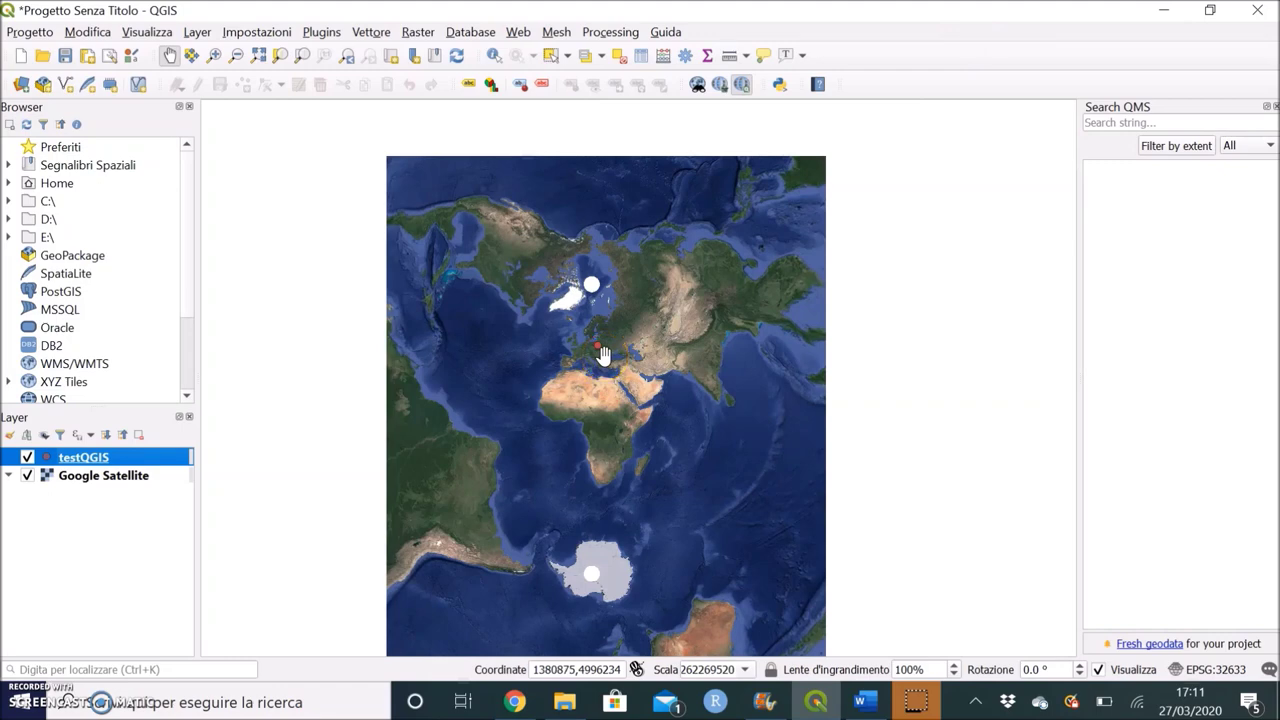
Zoom to the extent of the testQGIS layer and examine where its points lie on the satellite imagery.
left_click(690, 410)
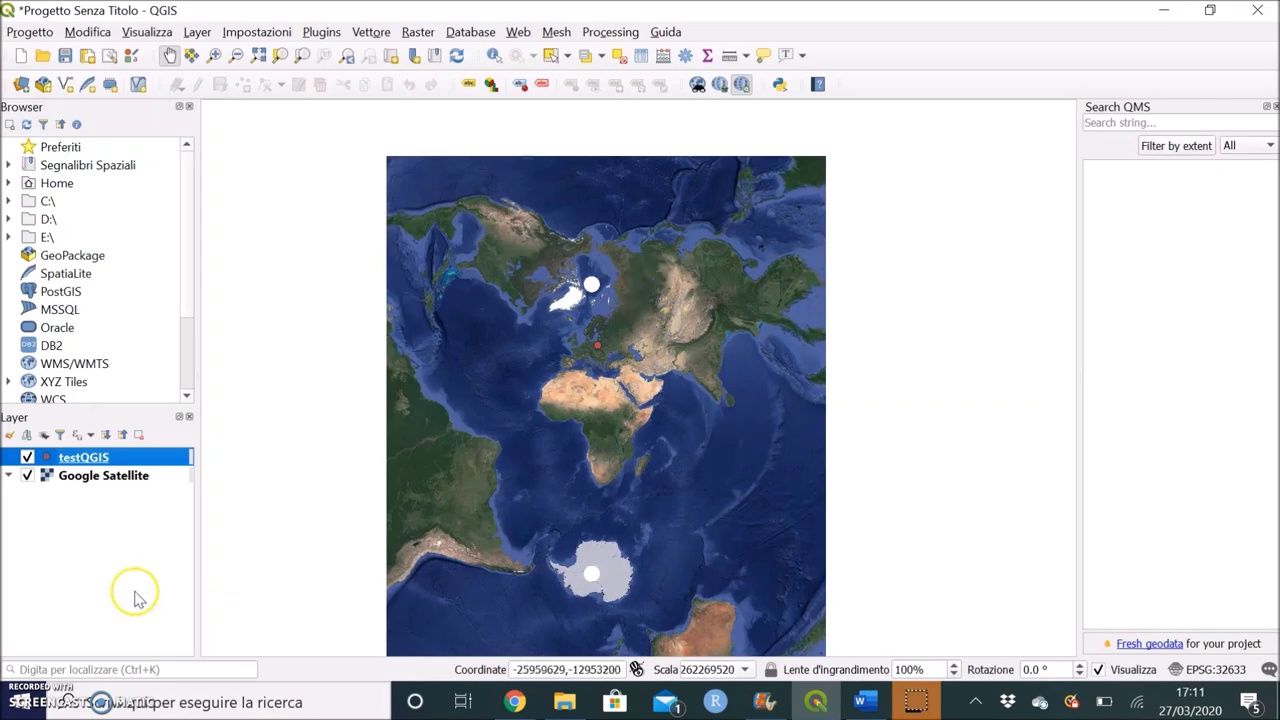
right_click(118, 457)
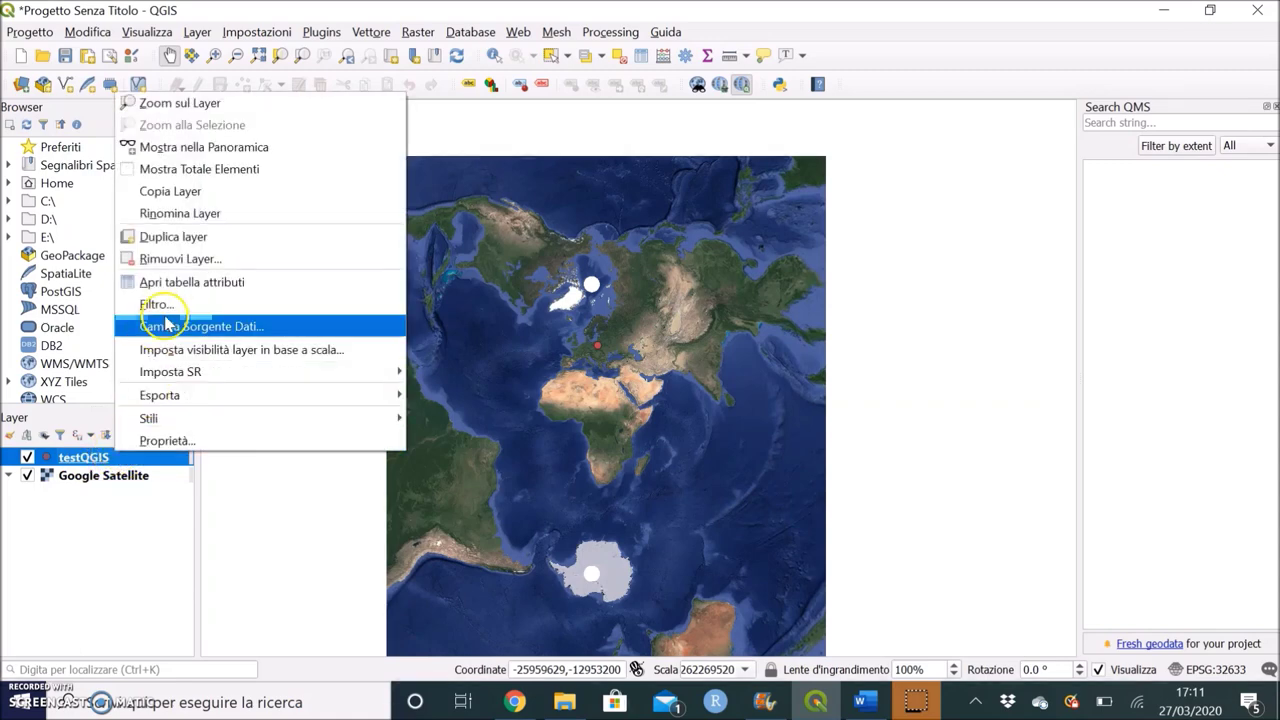
left_click(166, 106)
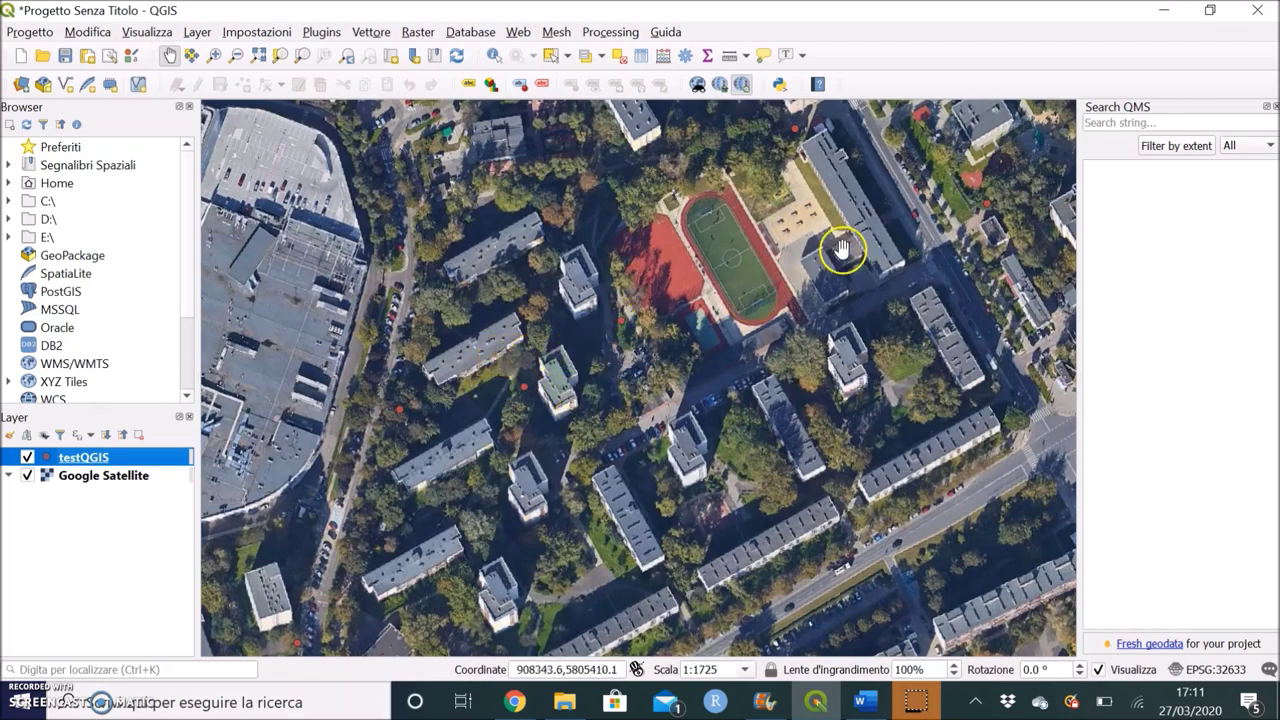
left_click_drag(829, 251, 718, 448)
left_click_drag(753, 399, 550, 370)
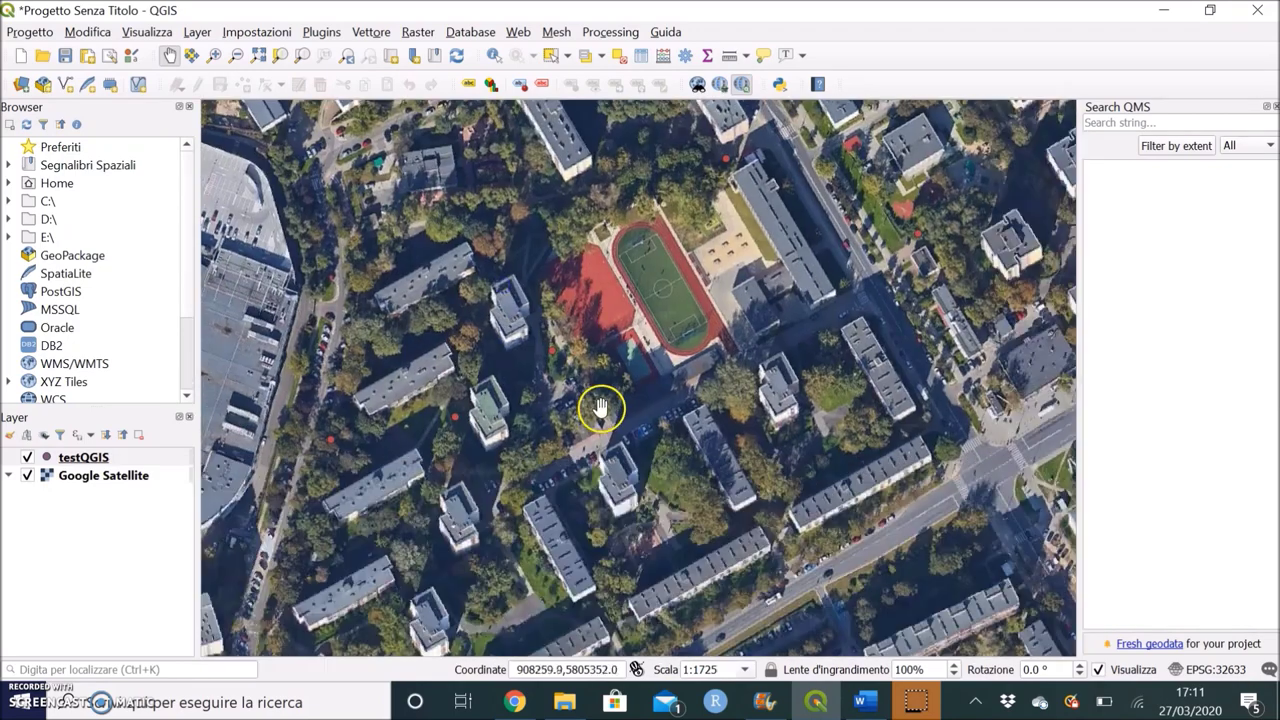
left_click_drag(475, 422, 565, 390)
left_click_drag(680, 394, 623, 371)
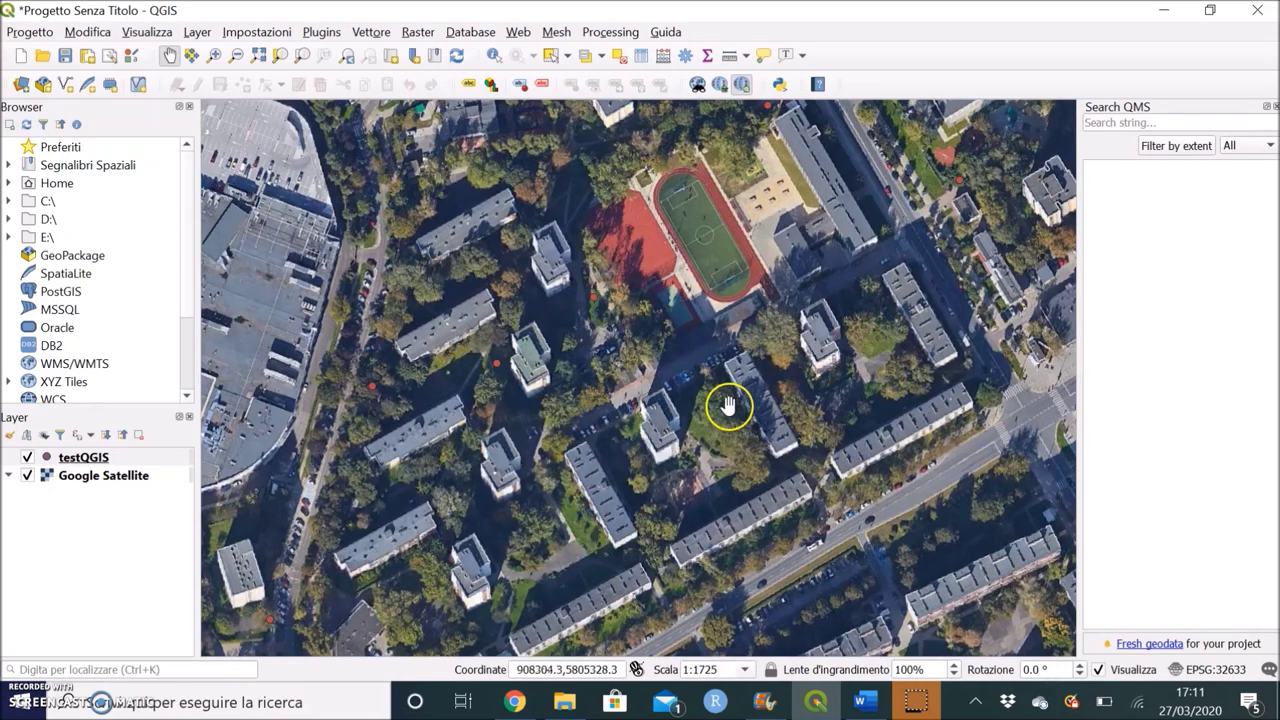
left_click_drag(777, 323, 760, 500)
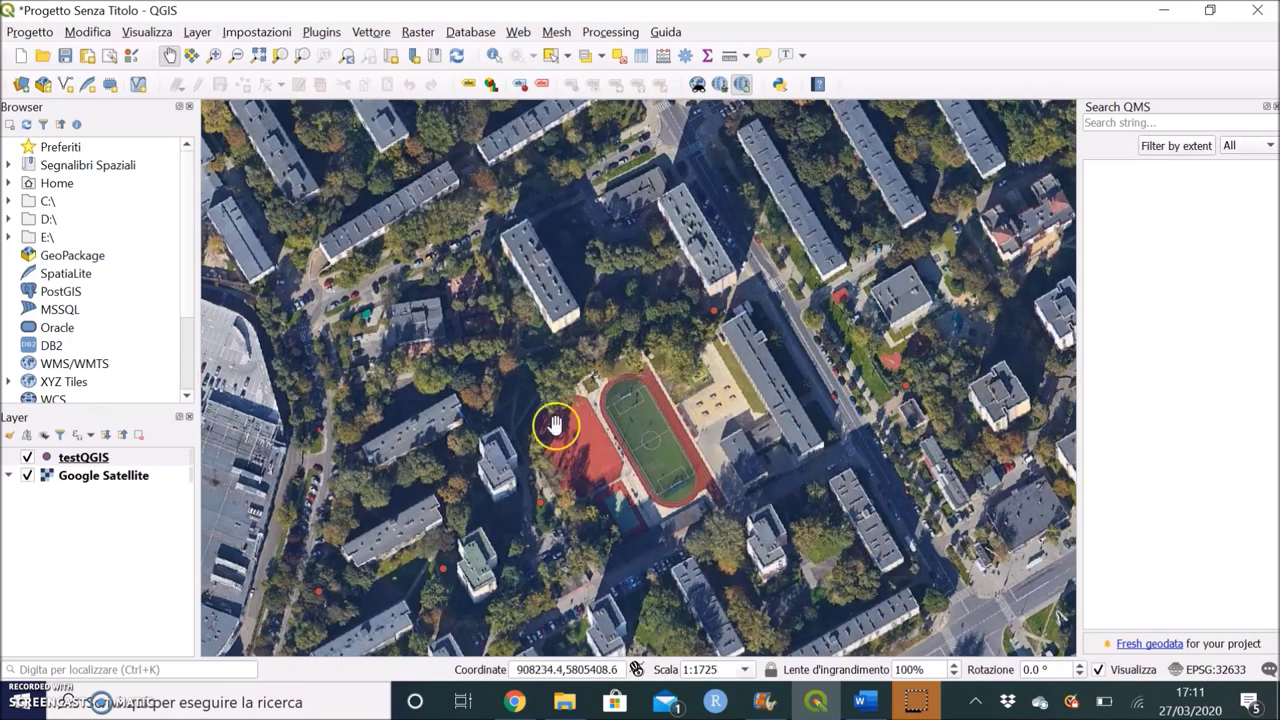
left_click_drag(509, 455, 552, 360)
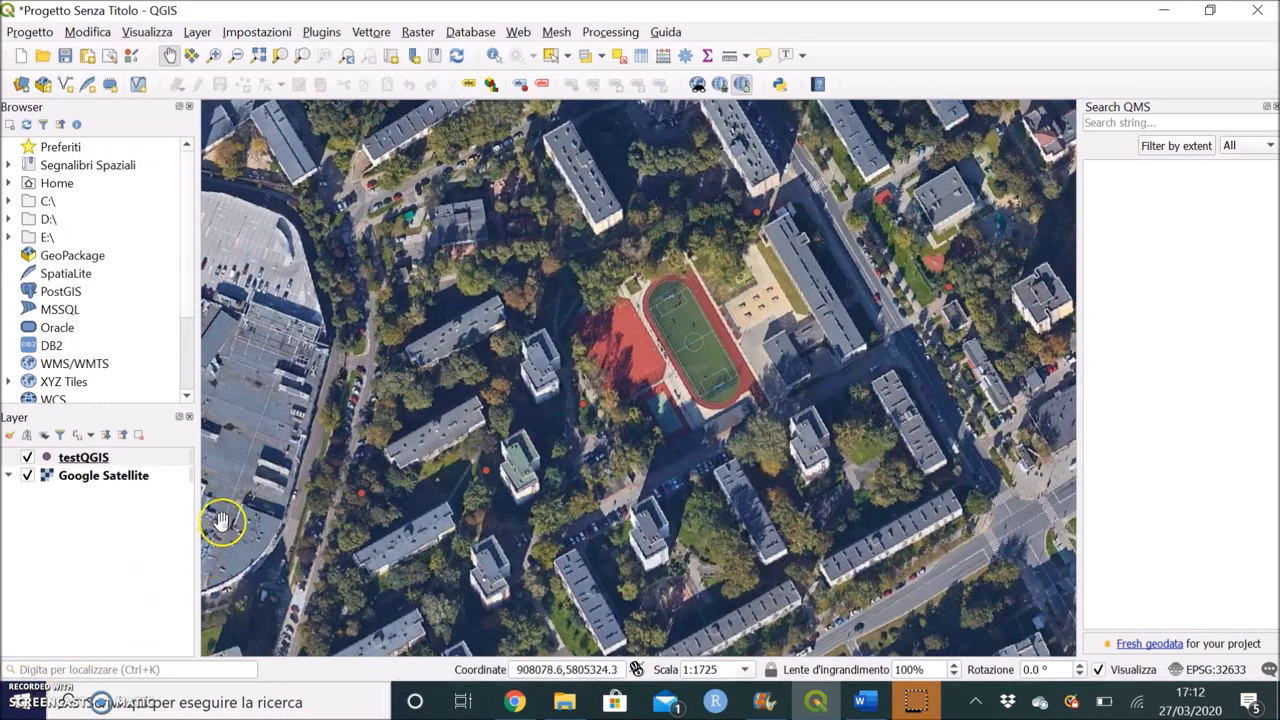
Start exporting the testQGIS layer's features to a new file and set the output format to ESRI shapefile.
right_click(80, 462)
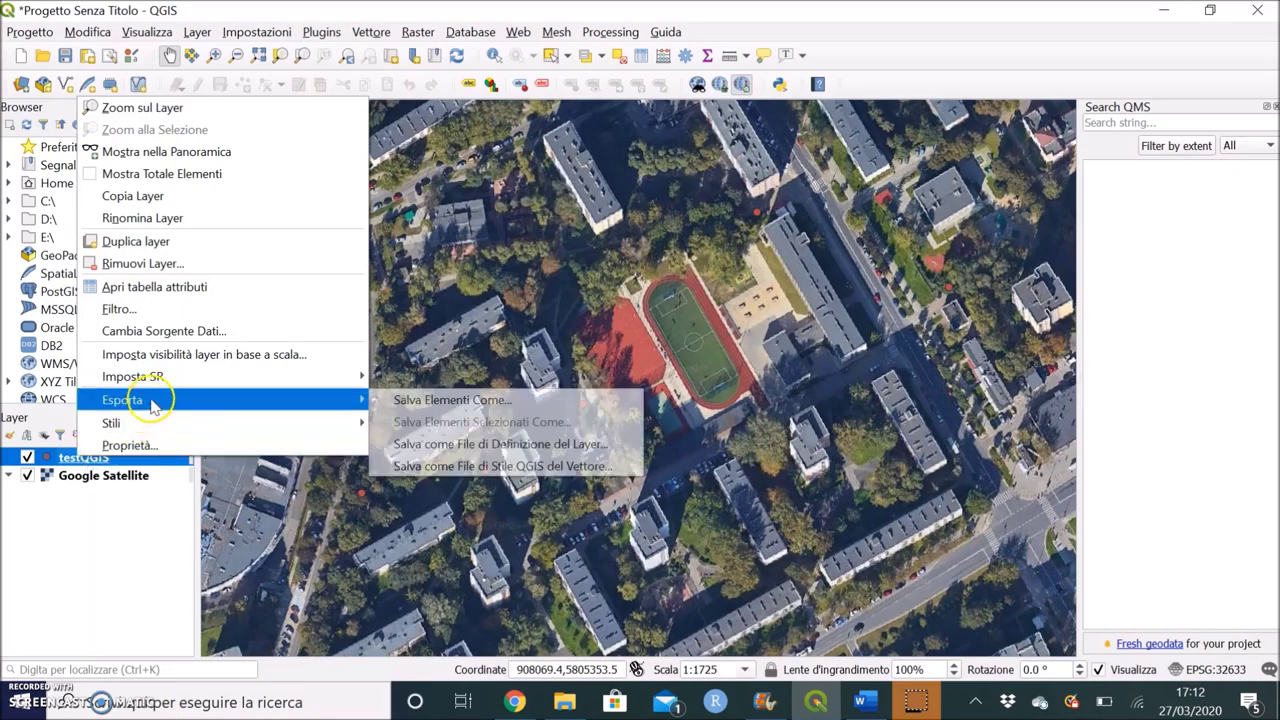
mouse_move(166, 375)
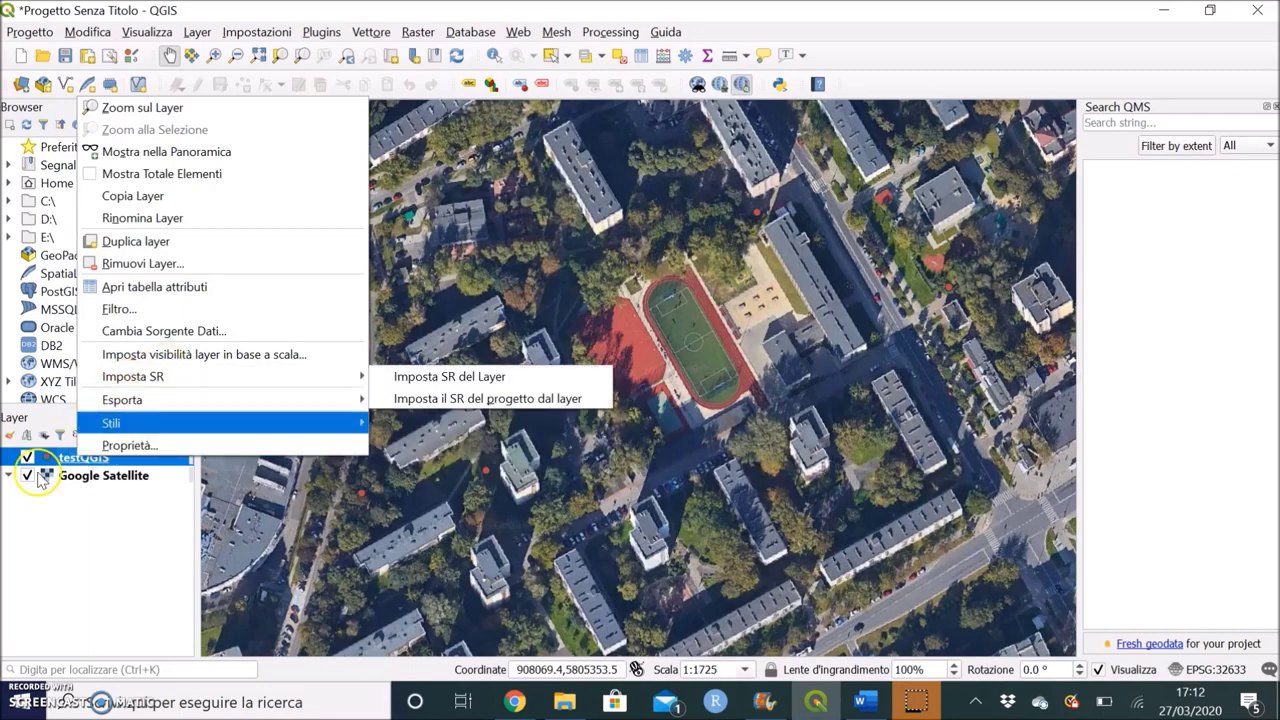
mouse_move(120, 422)
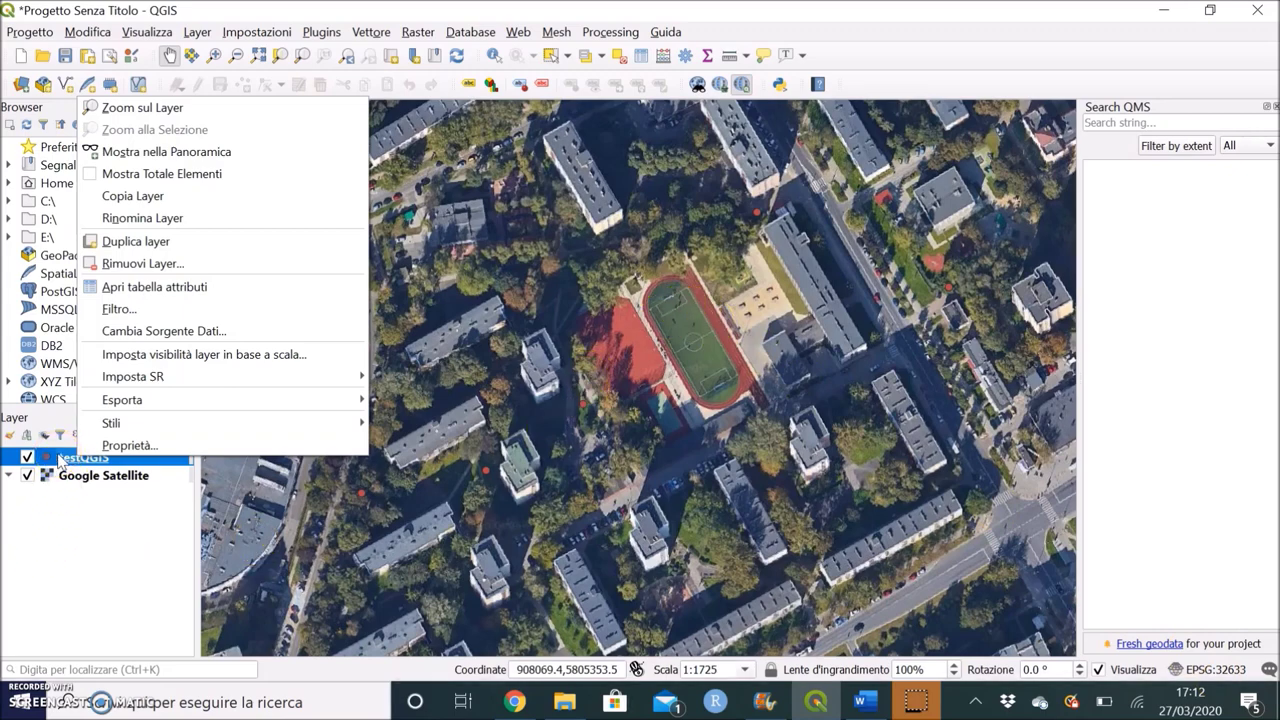
right_click(60, 460)
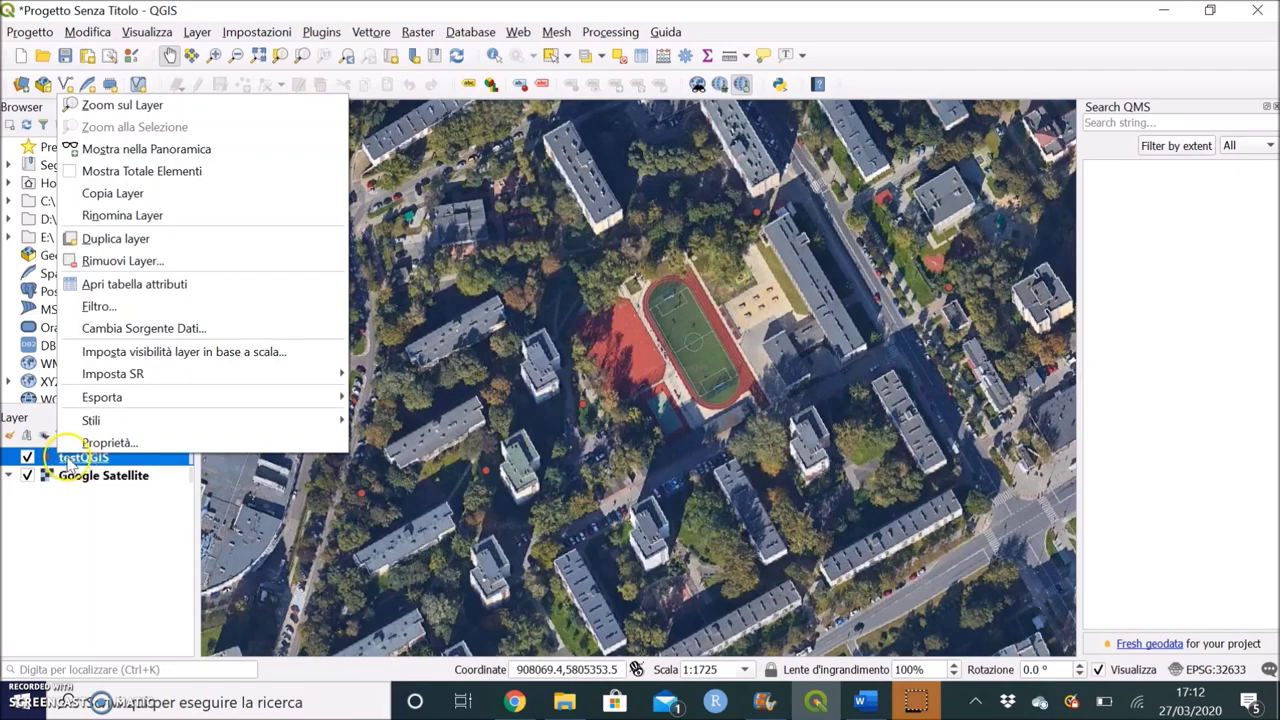
mouse_move(158, 399)
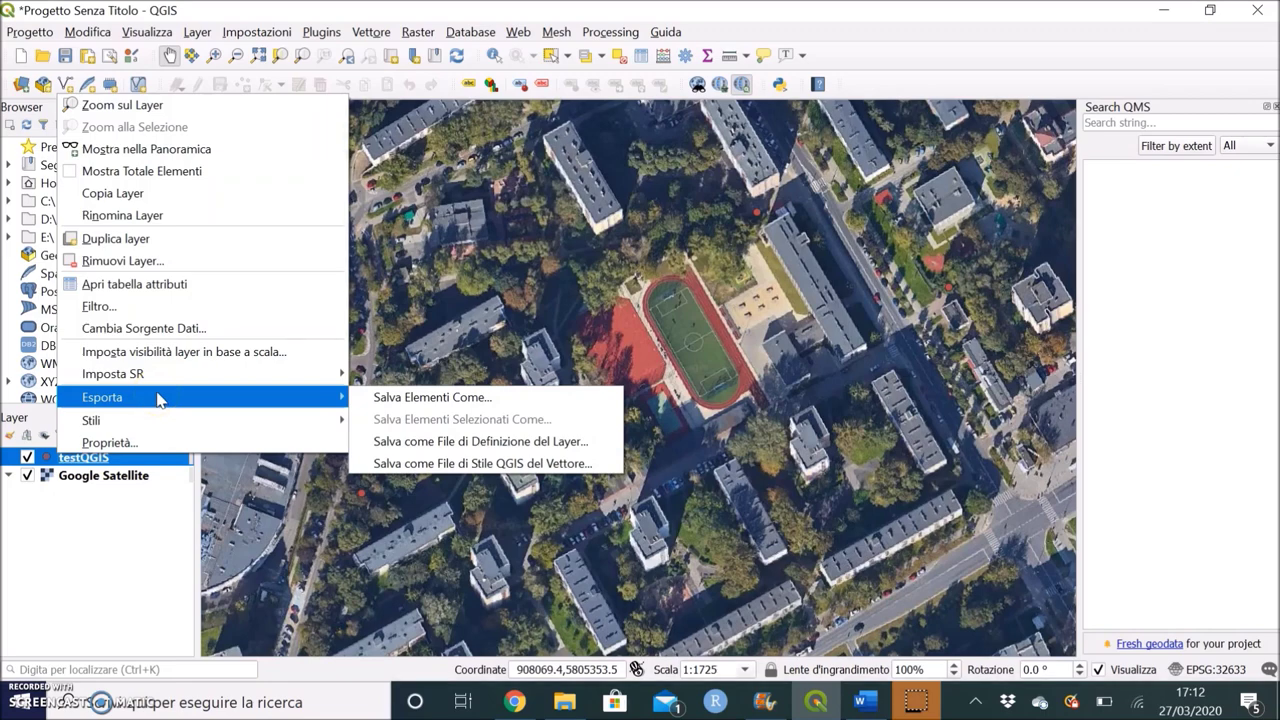
left_click(410, 398)
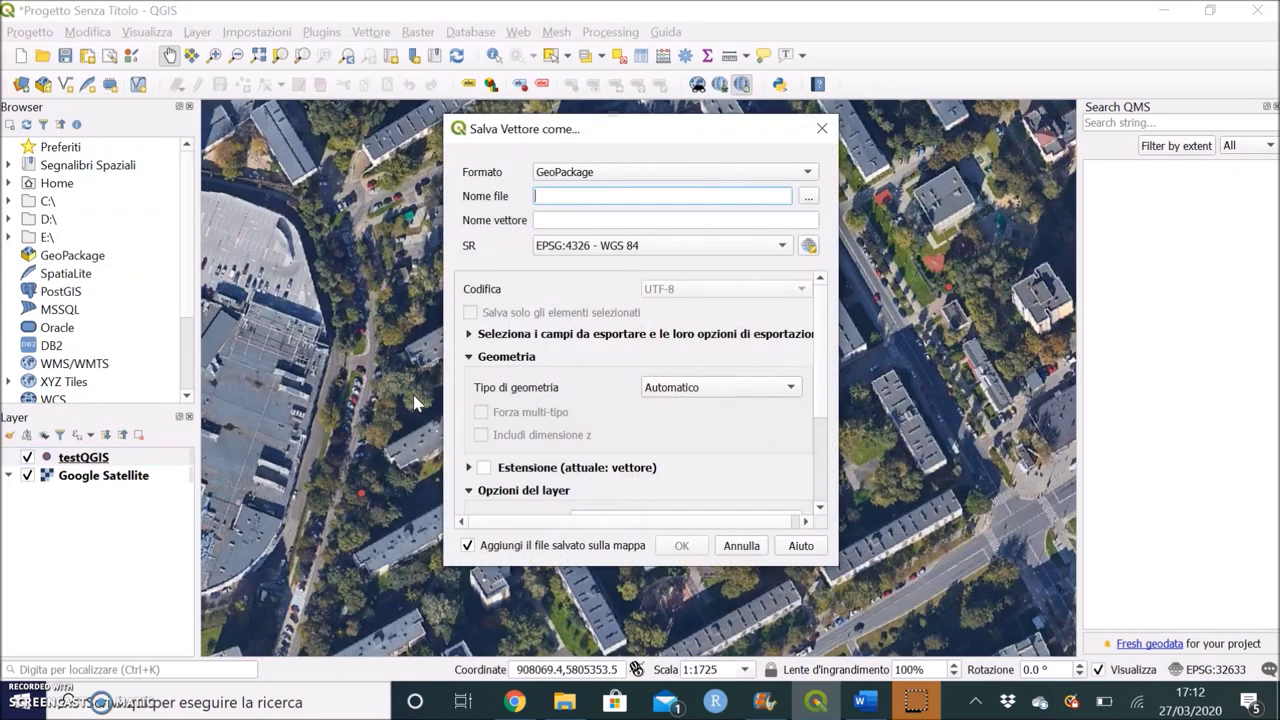
left_click(666, 174)
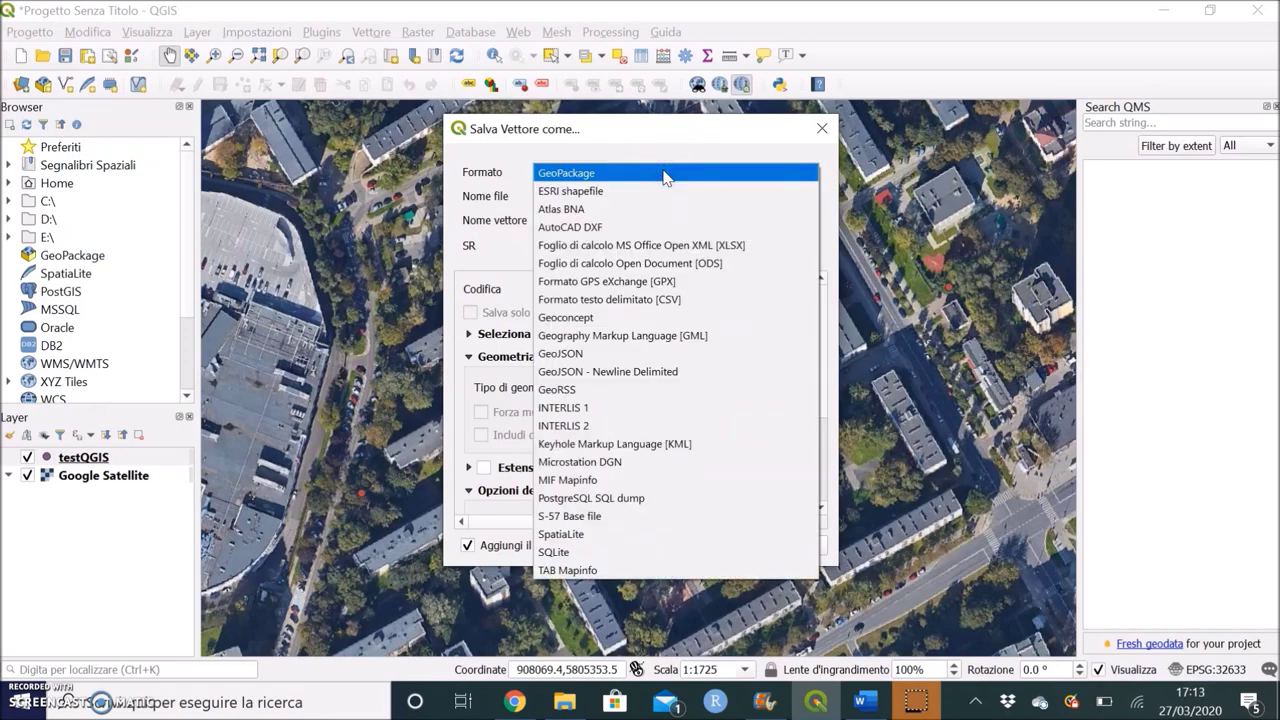
left_click(568, 191)
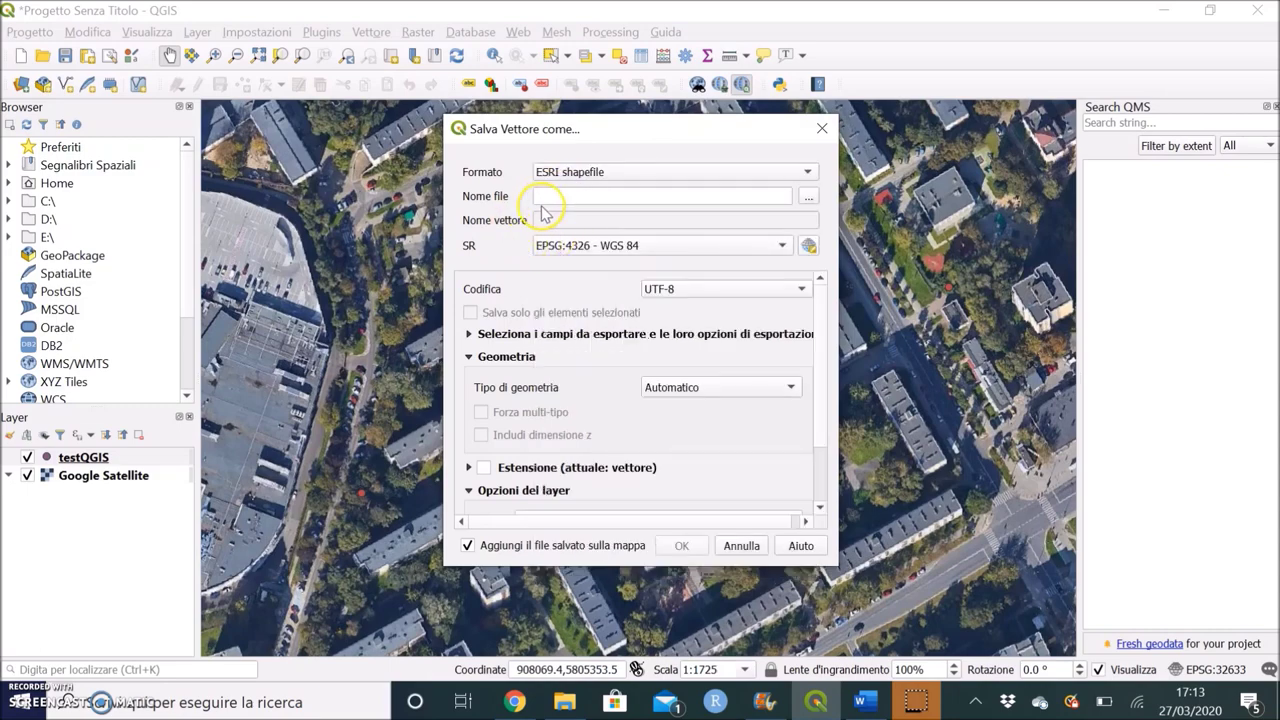
Name the output file PuntiFin and set its coordinate reference system to the project's EPSG:32633 - WGS 84 / UTM zone 33N.
left_click(561, 197)
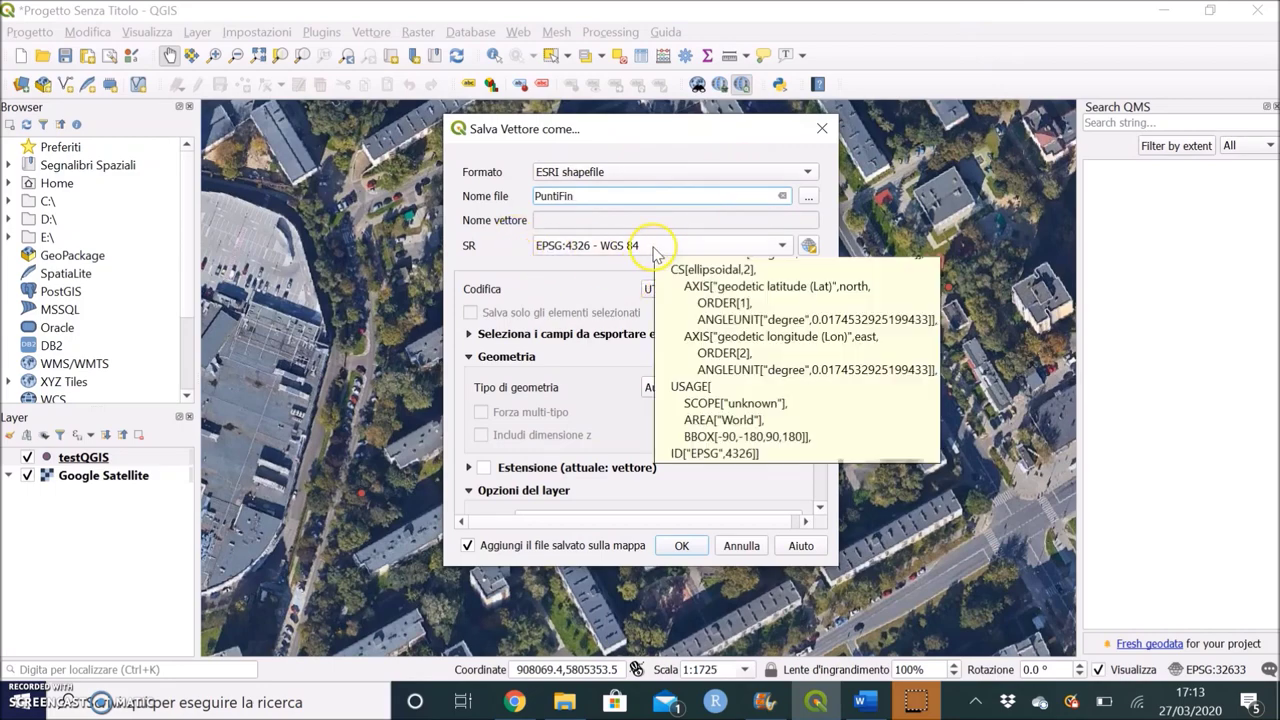
left_click(785, 247)
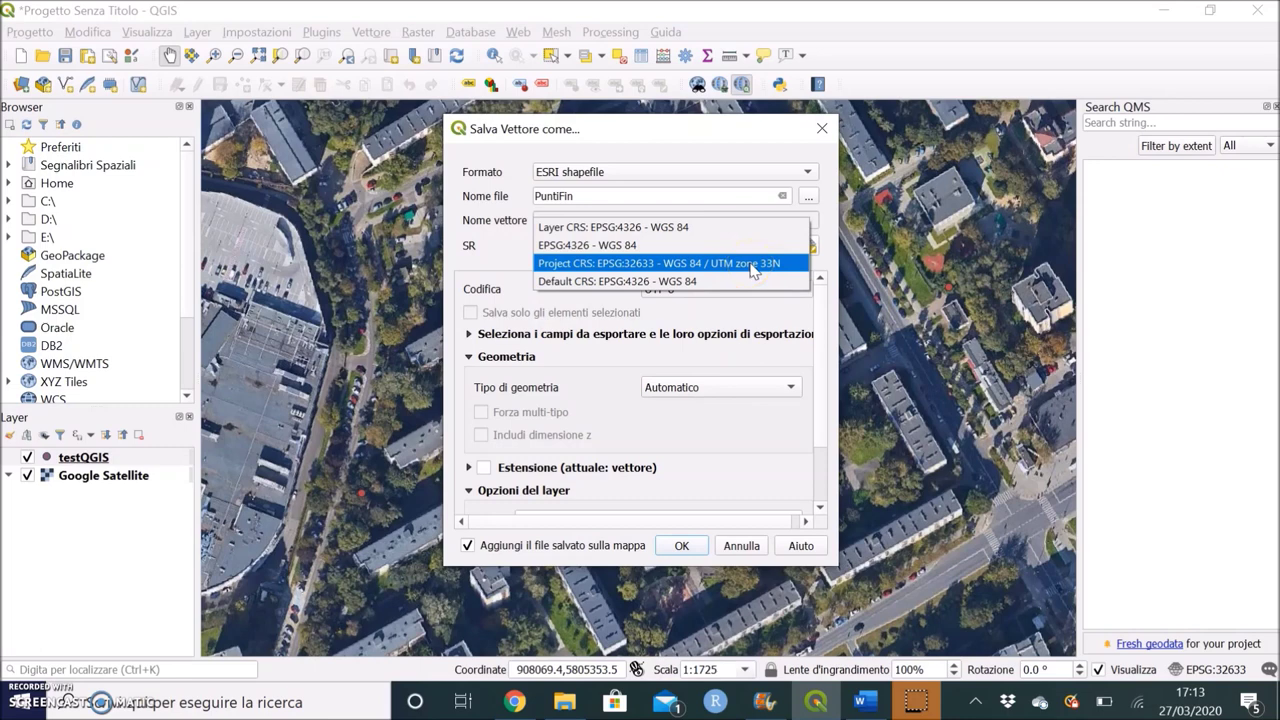
left_click(752, 266)
scroll(689, 446, "down", 2)
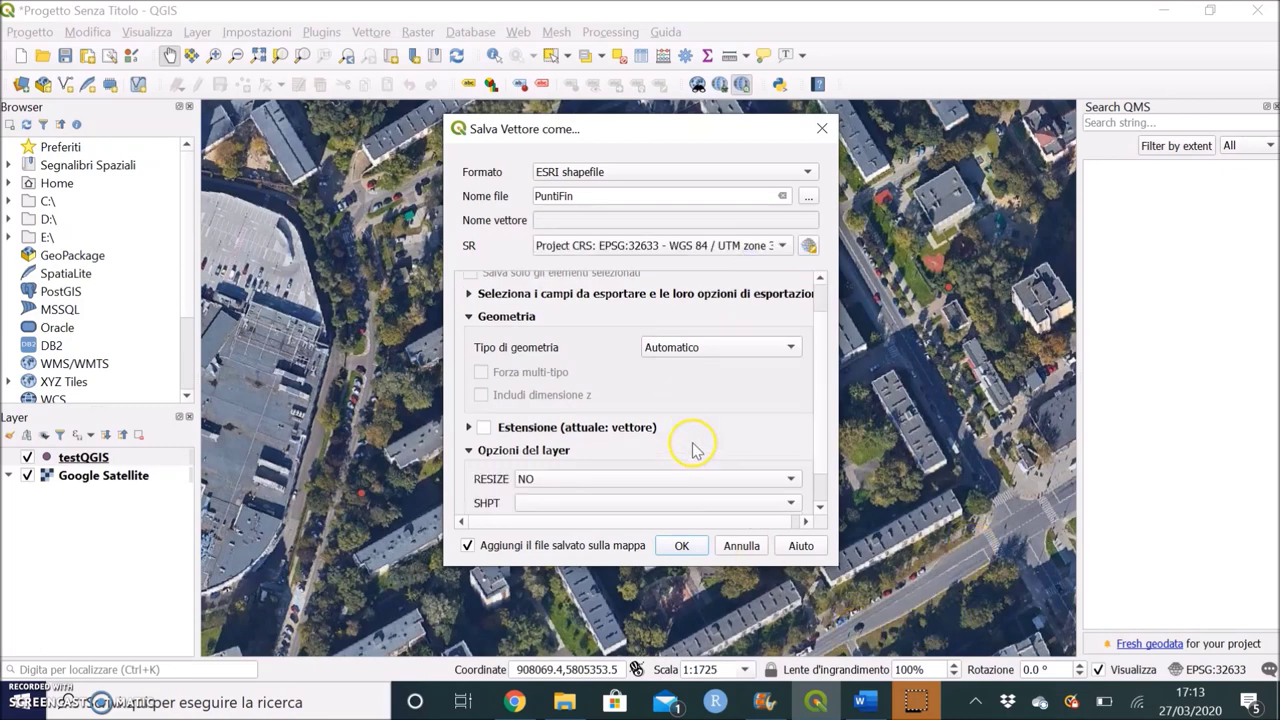
scroll(690, 437, "up", 2)
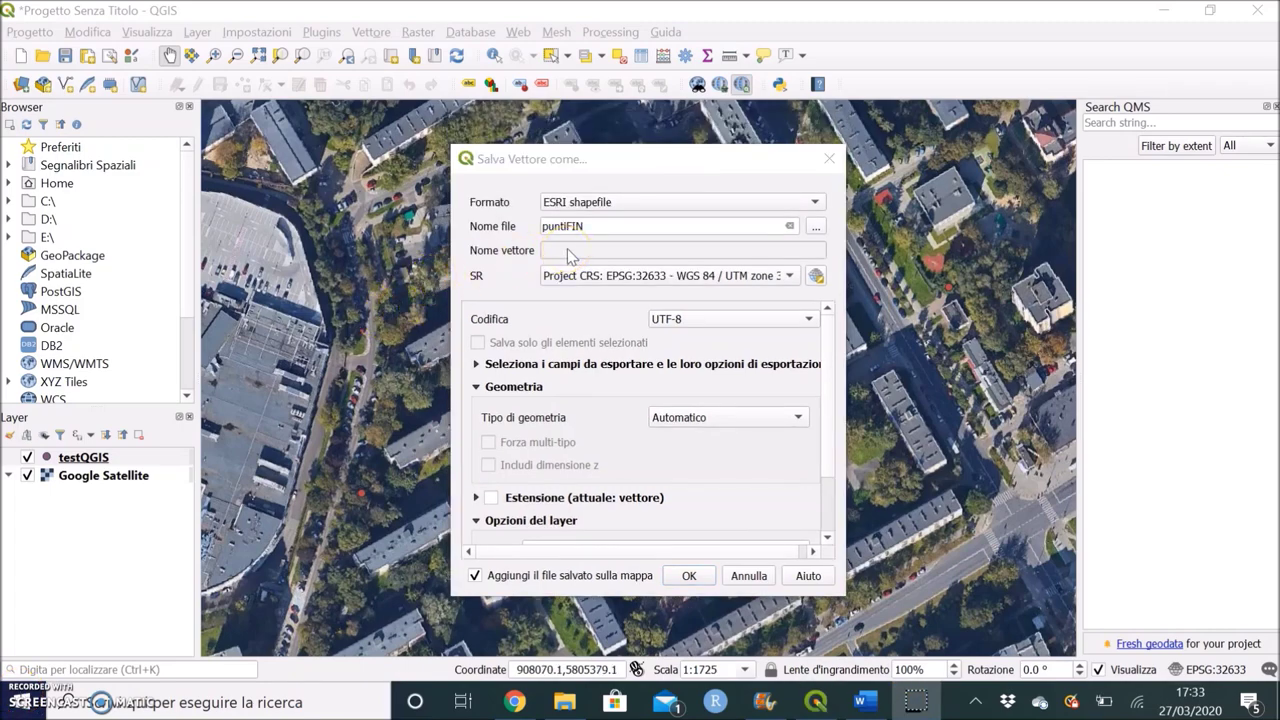
Set the output location to puntiFIN in the Desktop's Shapefiles folder and export the shapefile, adding it to the map.
left_click(576, 226)
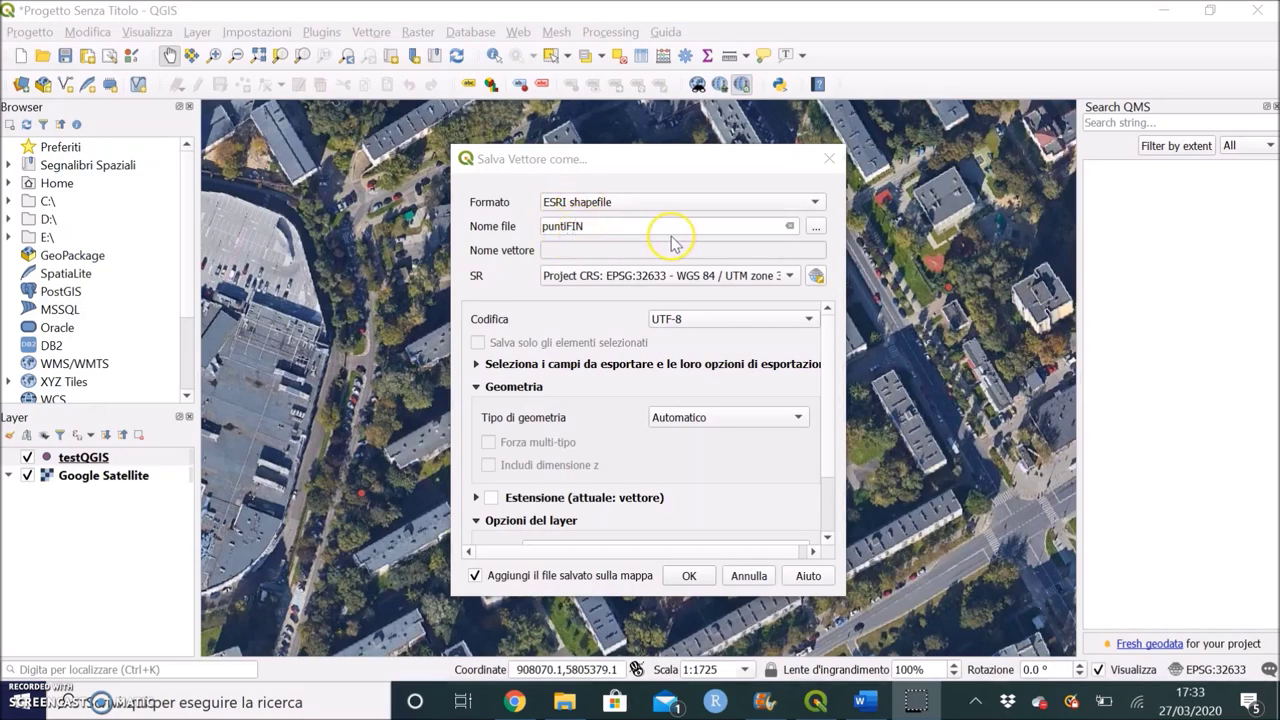
left_click(820, 227)
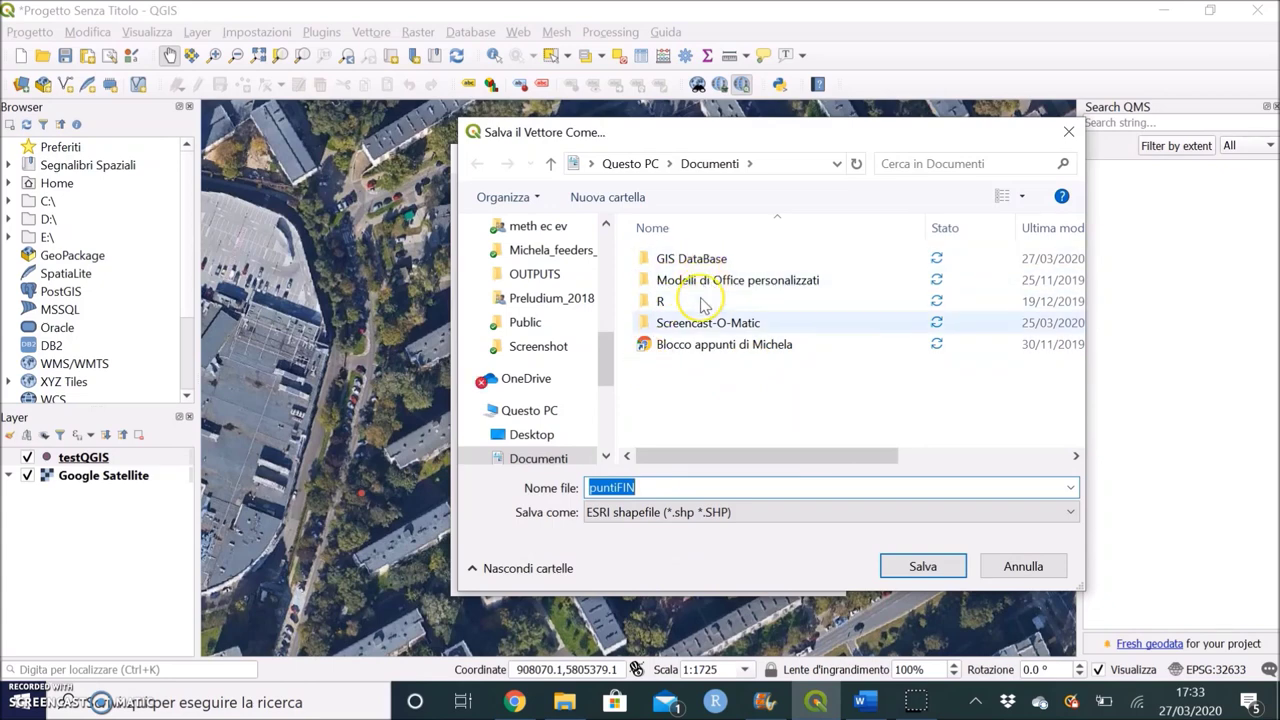
left_click_drag(612, 355, 602, 243)
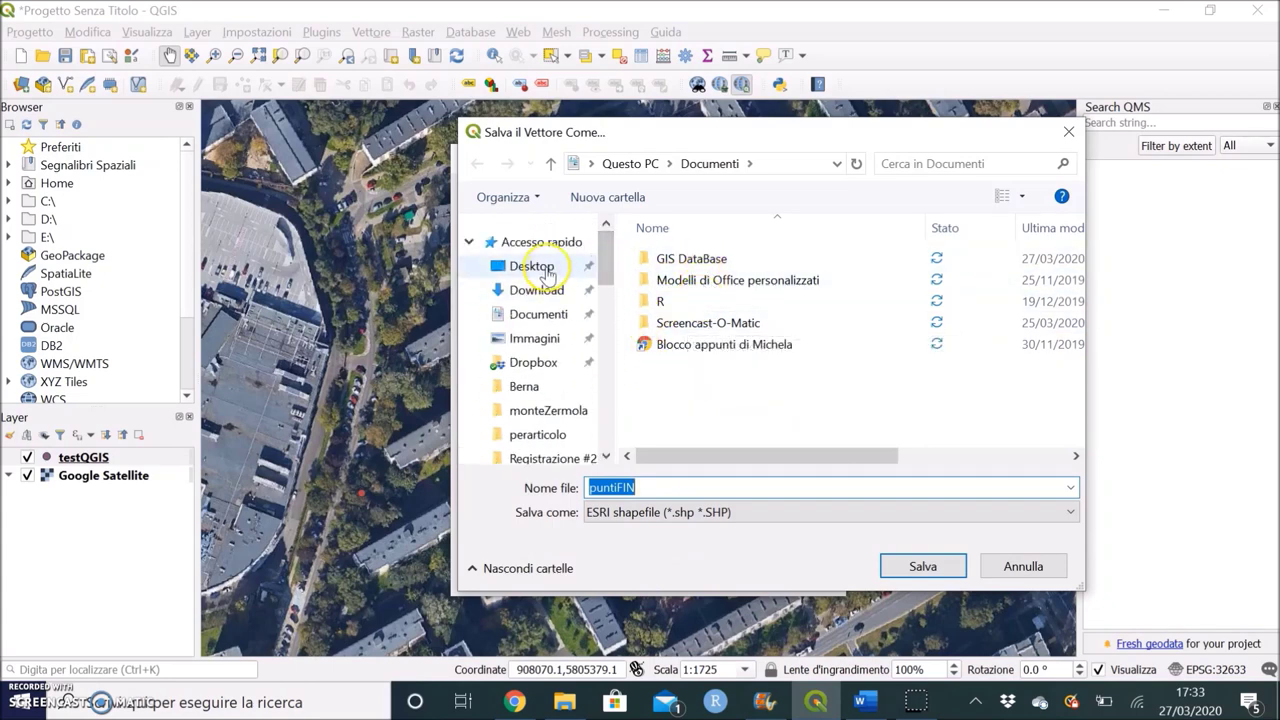
left_click(531, 266)
scroll(771, 286, "down", 1)
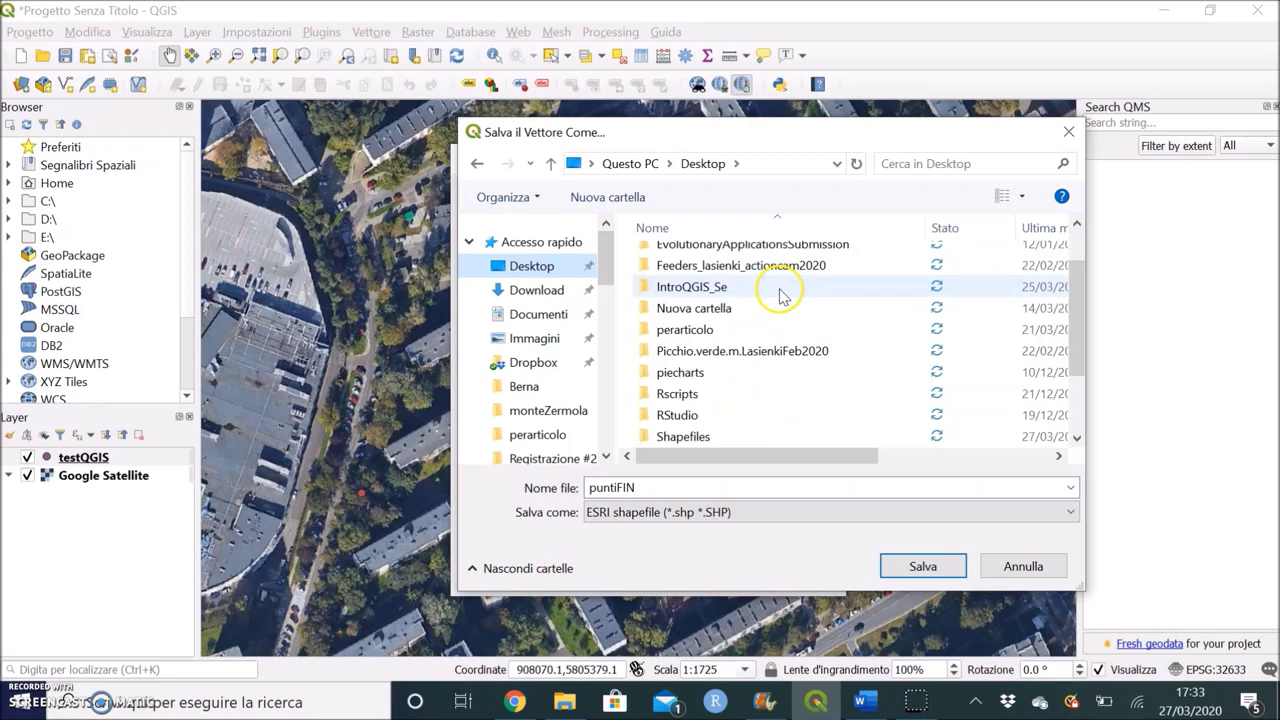
left_click(693, 441)
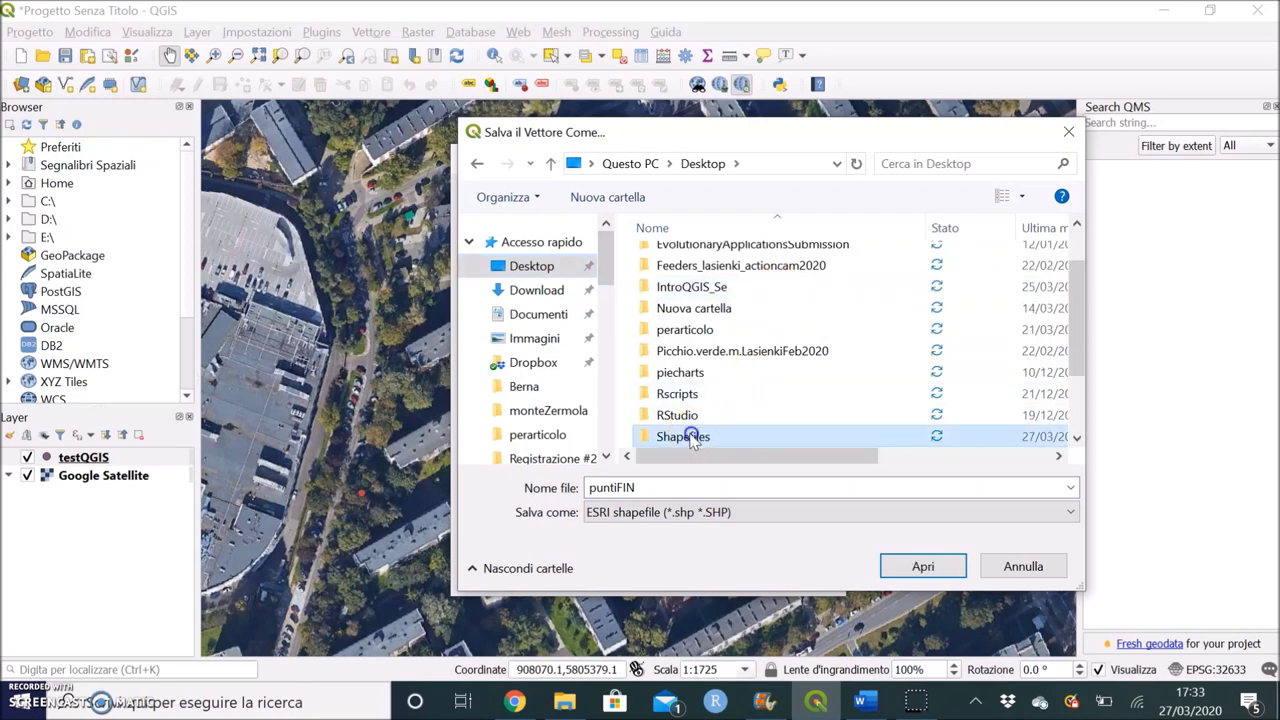
left_click(686, 443)
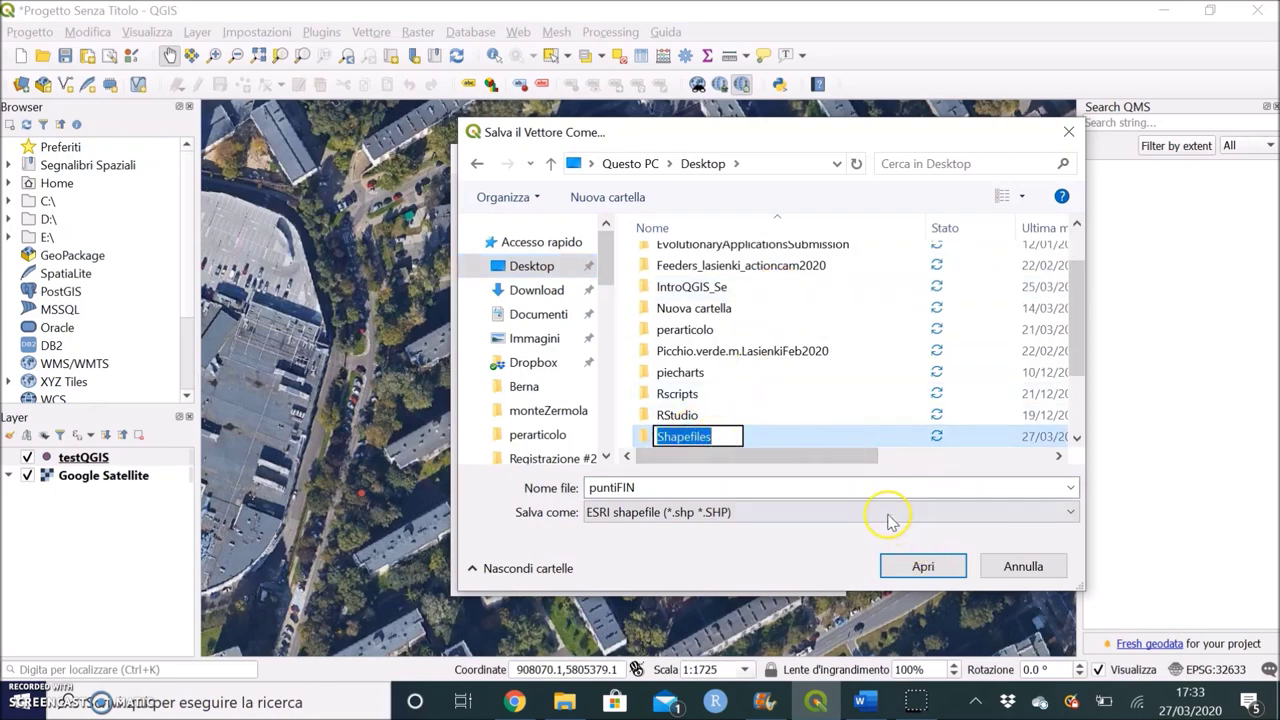
left_click(840, 460)
left_click(912, 560)
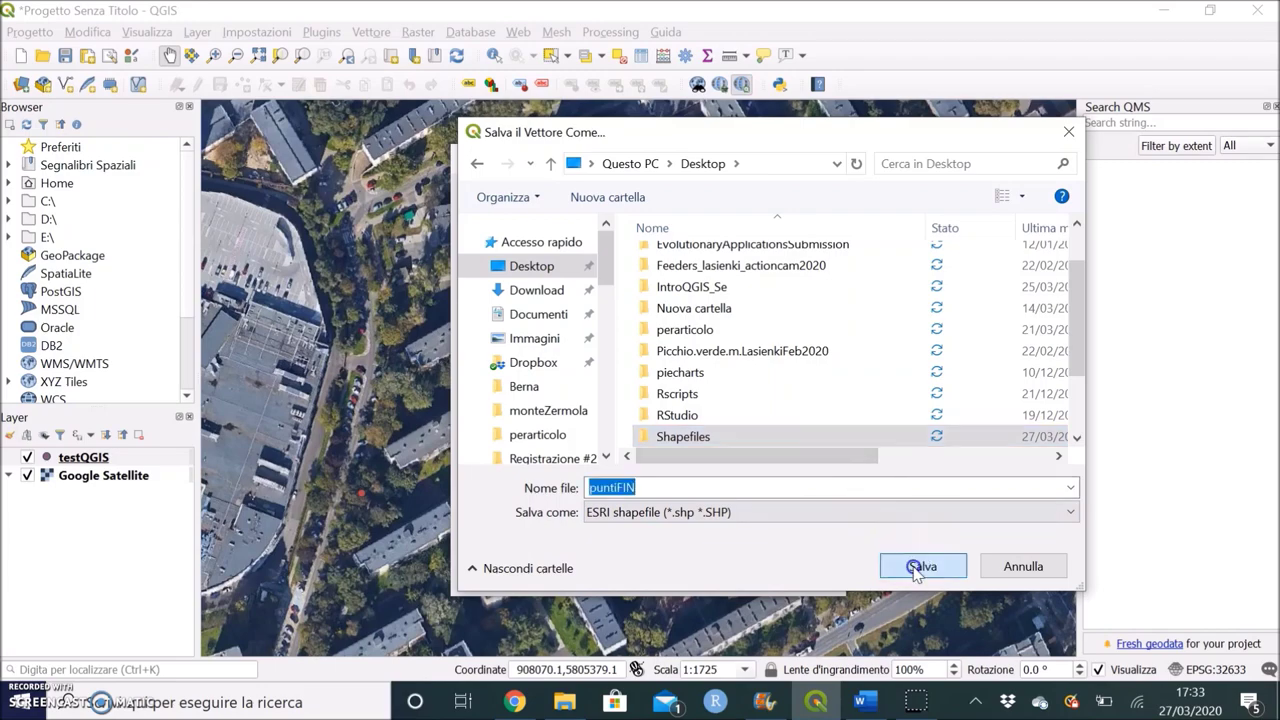
left_click(913, 562)
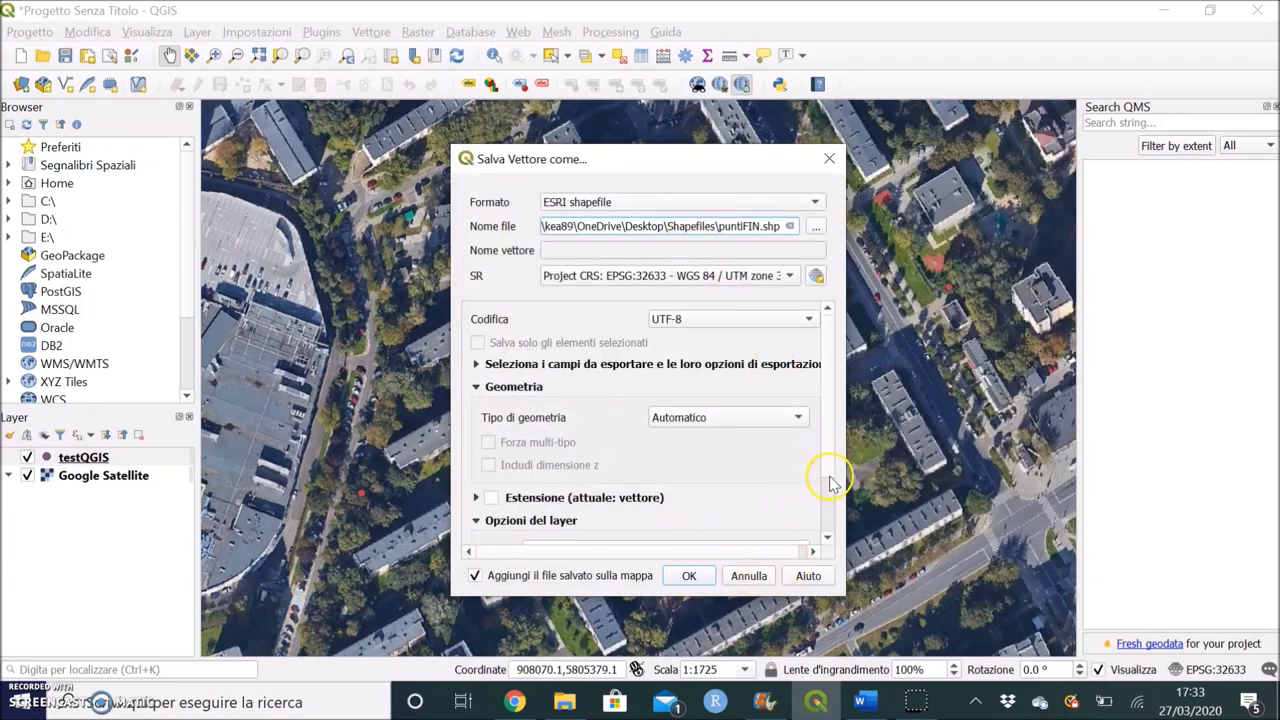
left_click_drag(828, 463, 826, 520)
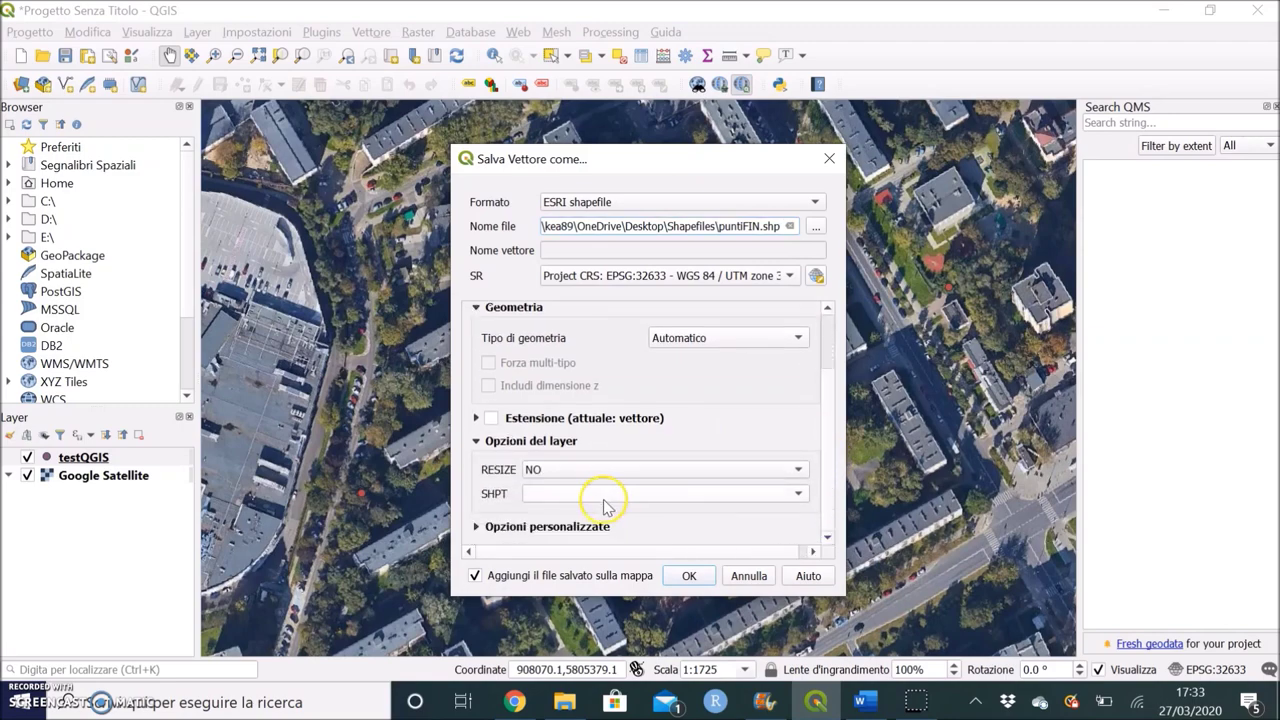
left_click(690, 578)
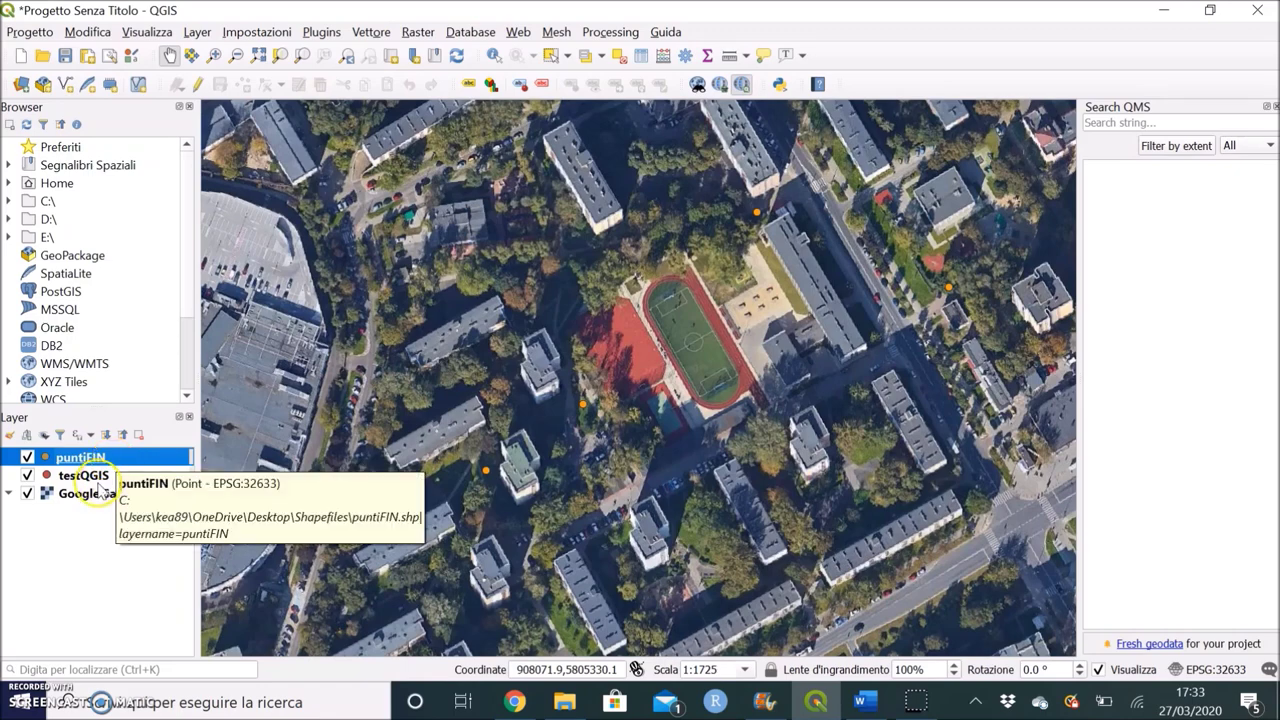
Remove the testQGIS layer from the project.
left_click(90, 476)
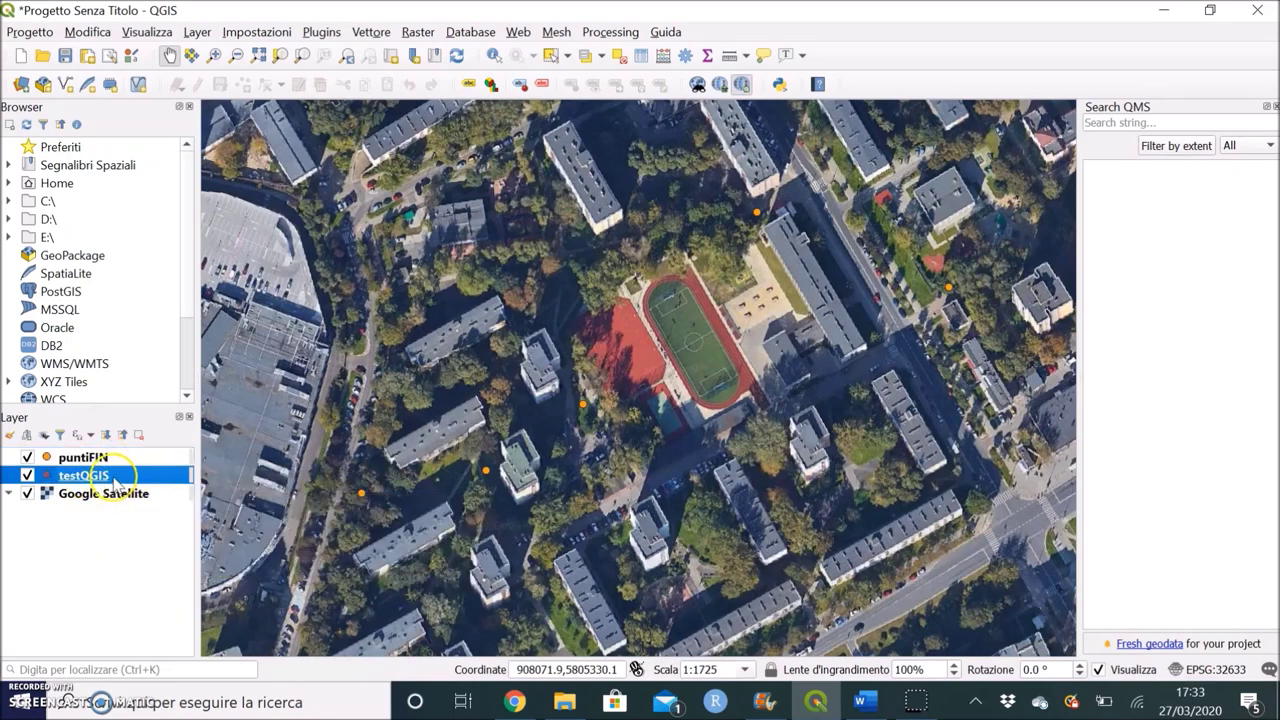
right_click(94, 478)
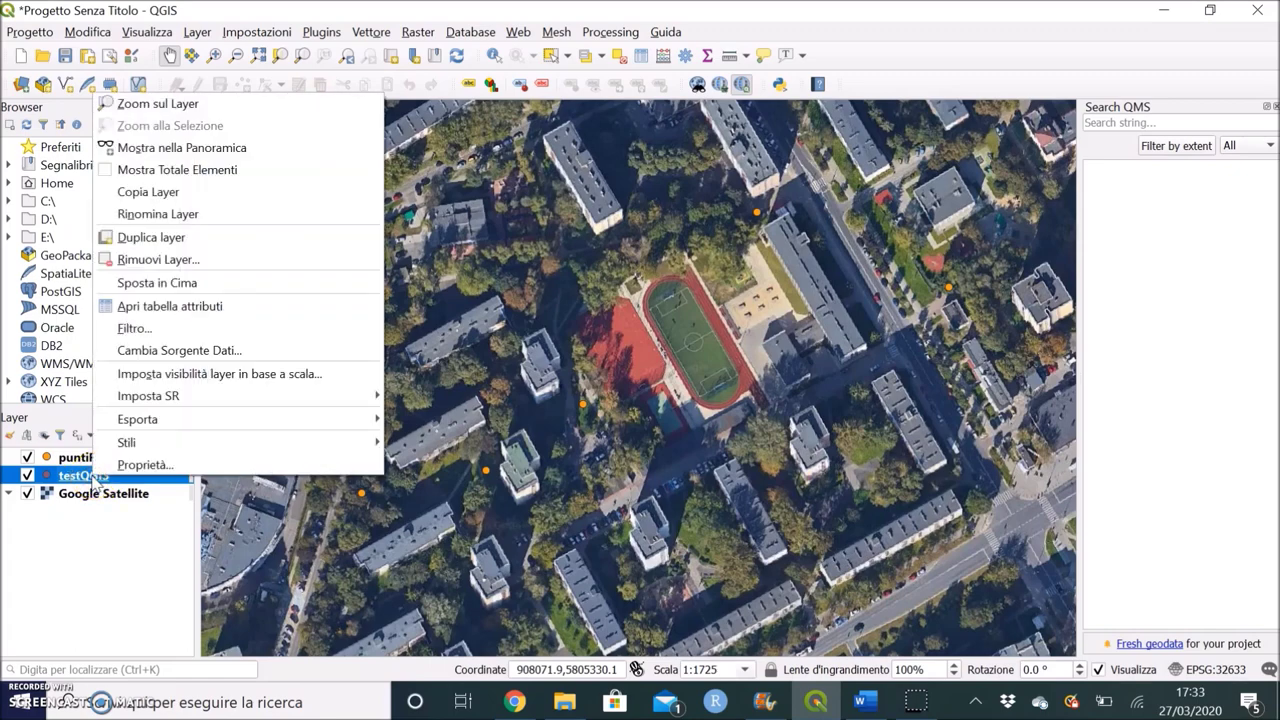
left_click(187, 260)
left_click(643, 375)
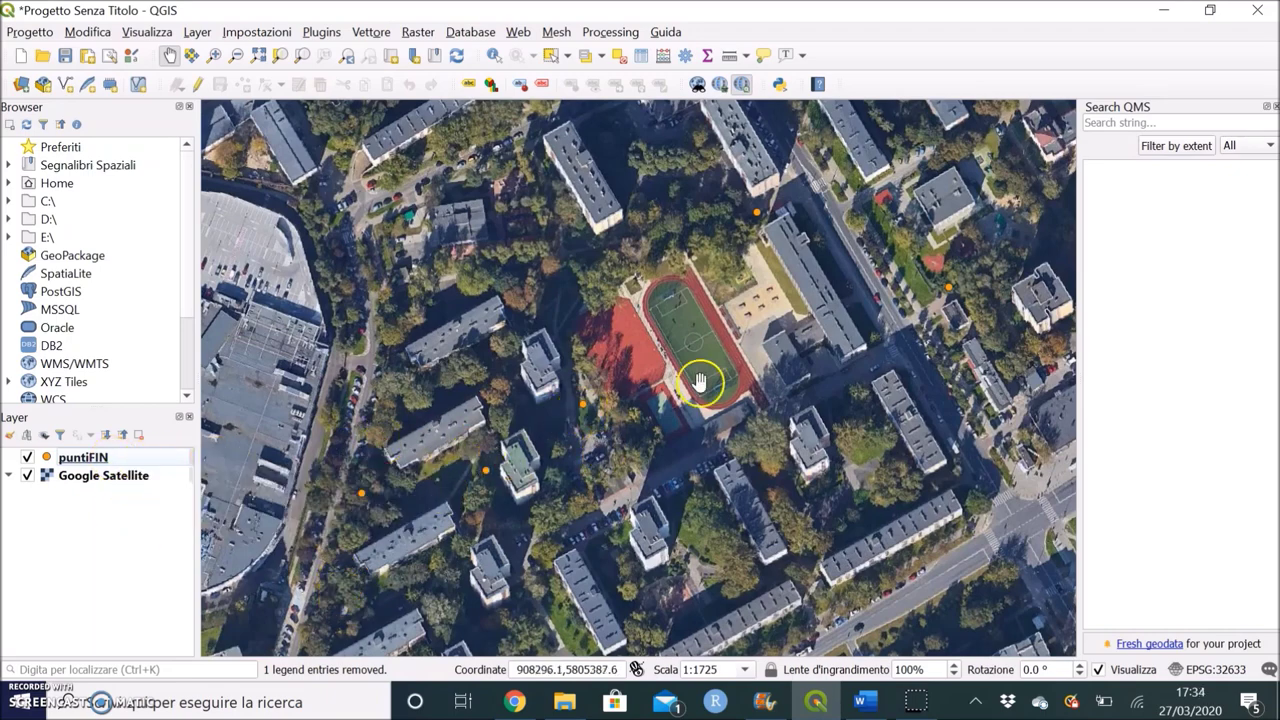
Open the puntiFIN layer's properties and review its general information and source settings, including the coordinate reference system.
left_click_drag(694, 374, 639, 400)
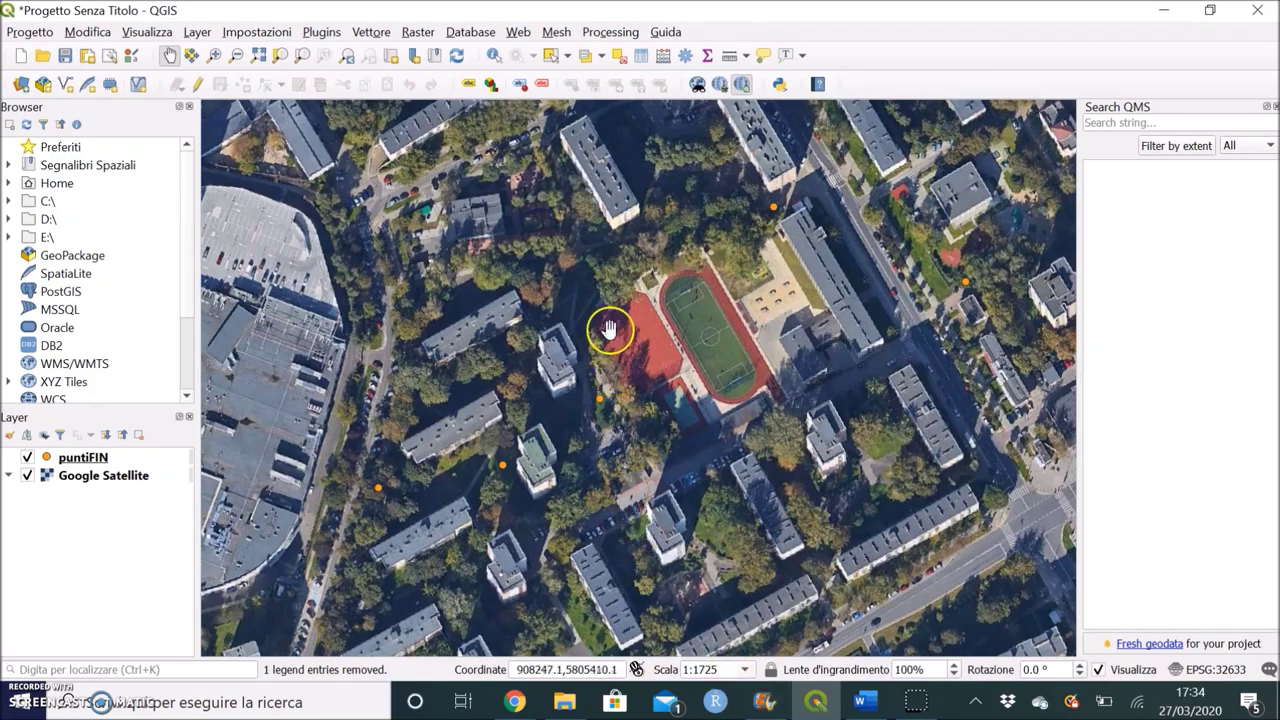
right_click(84, 458)
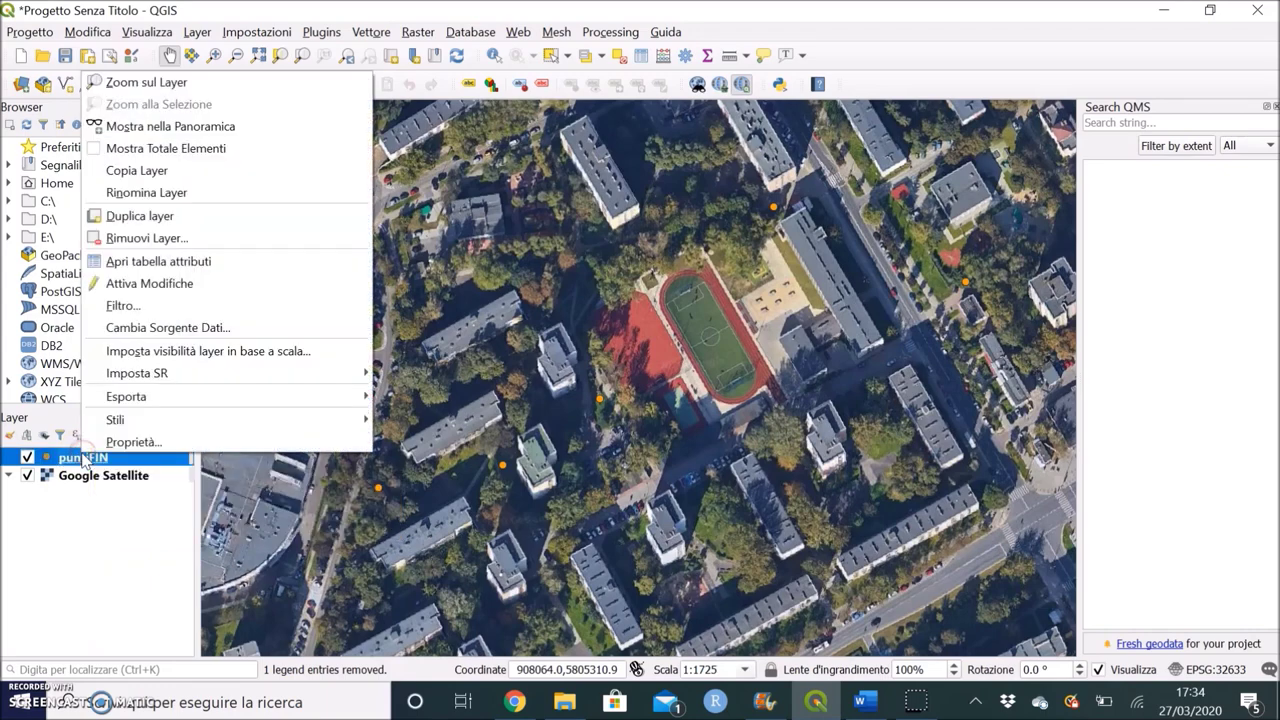
left_click(126, 449)
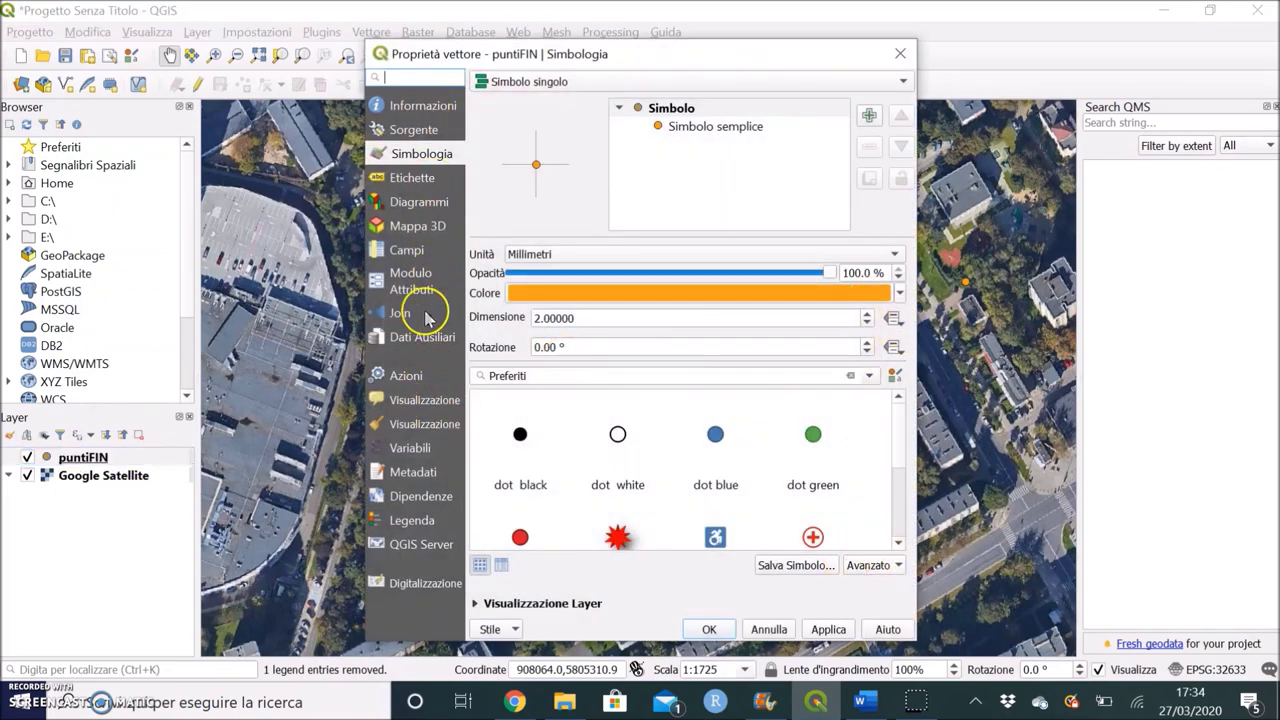
left_click(414, 108)
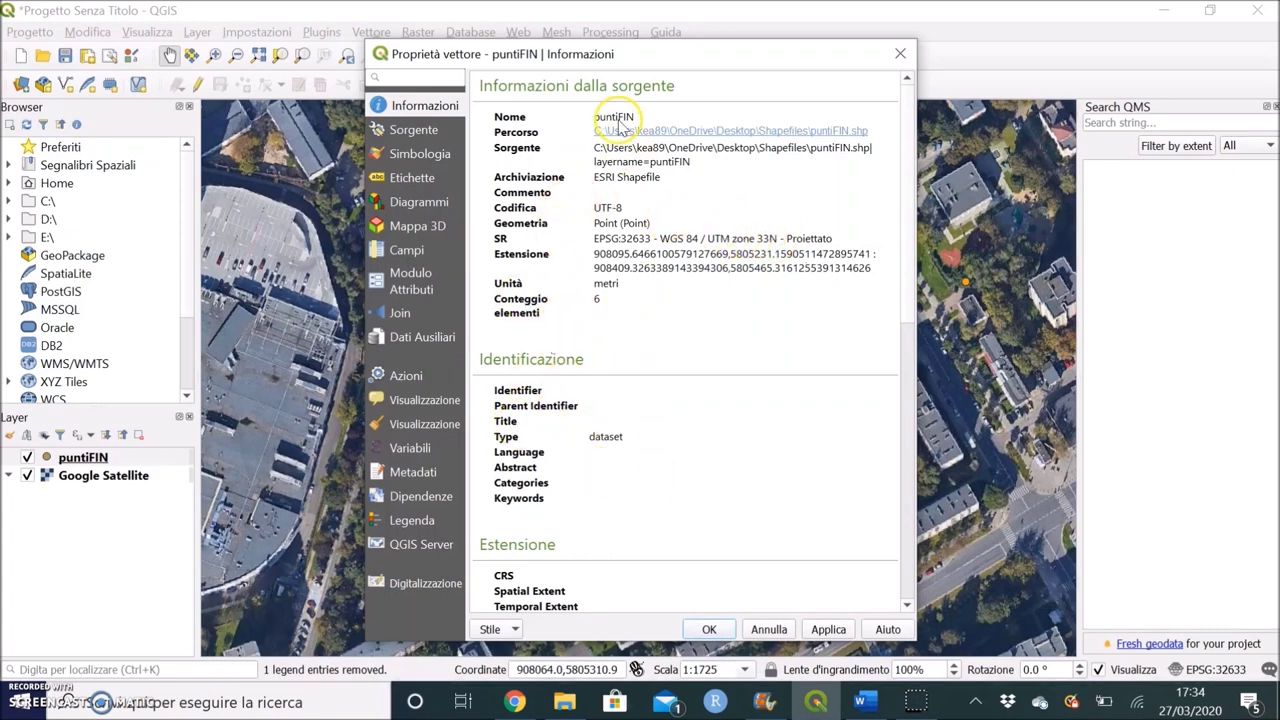
left_click(410, 131)
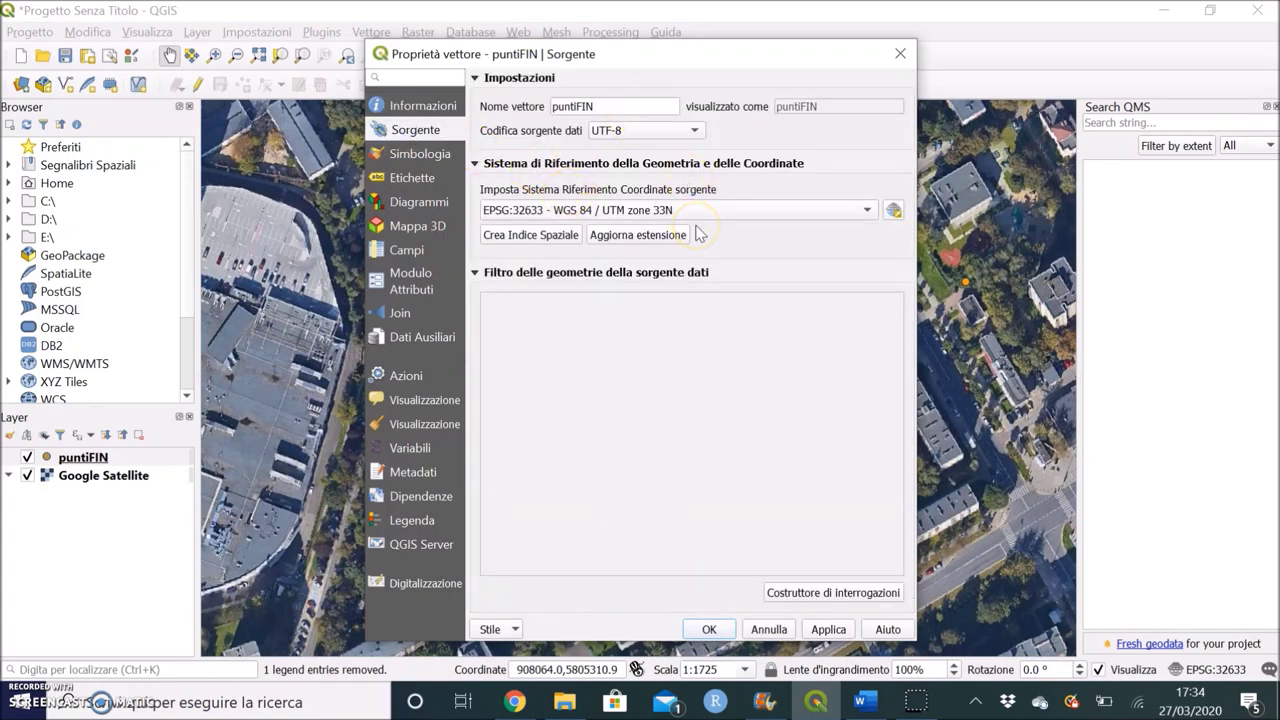
Style the puntiFIN points with the "effect drop shadow" preset symbol and apply it to the map.
left_click(423, 154)
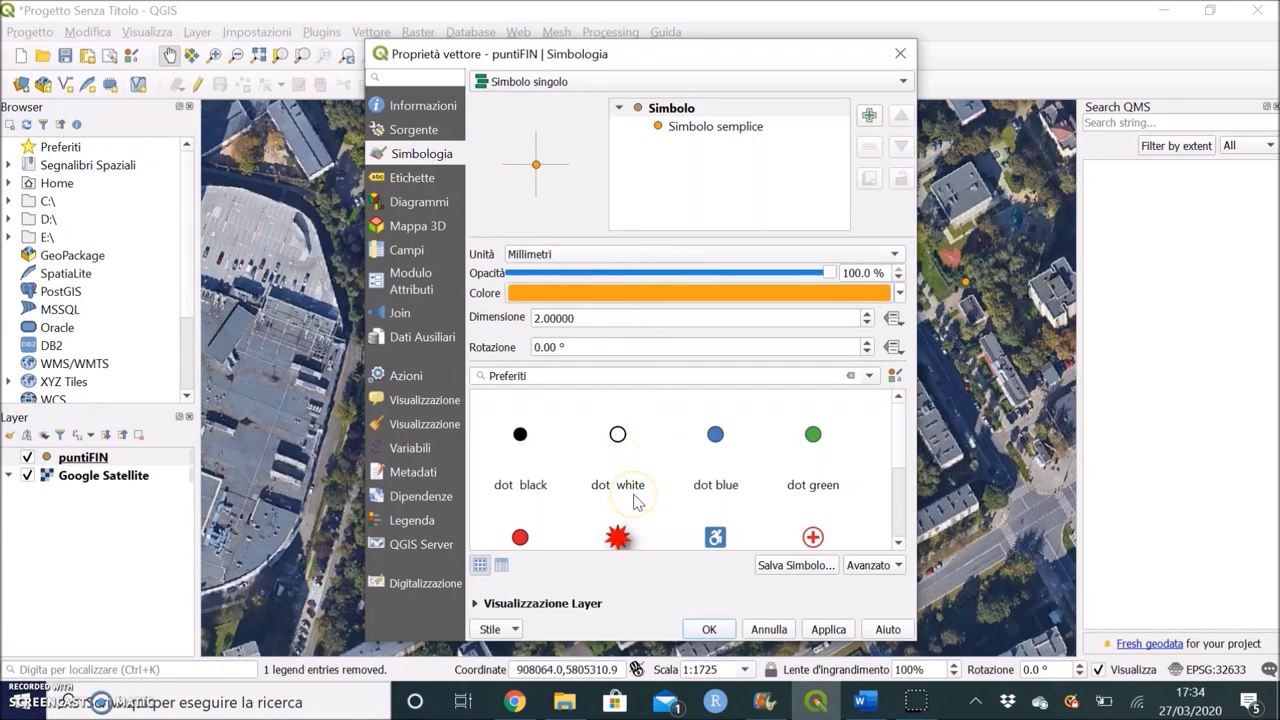
left_click_drag(720, 60, 435, 55)
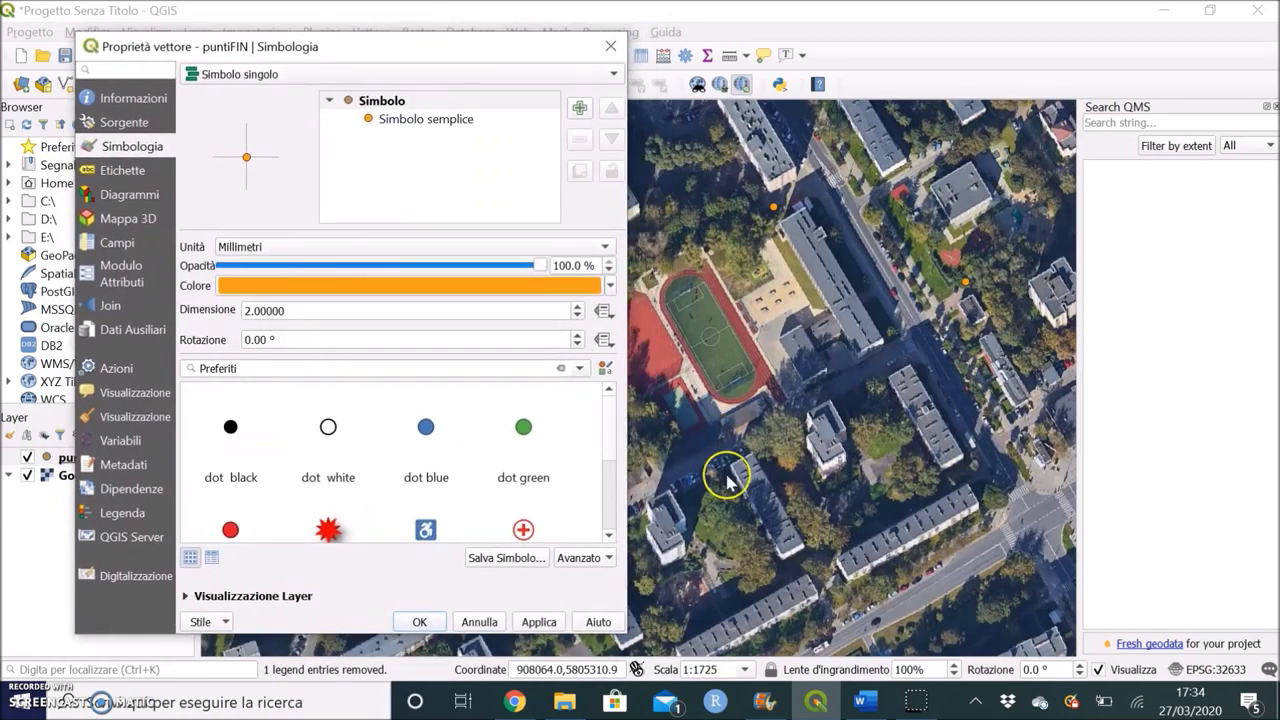
left_click(325, 527)
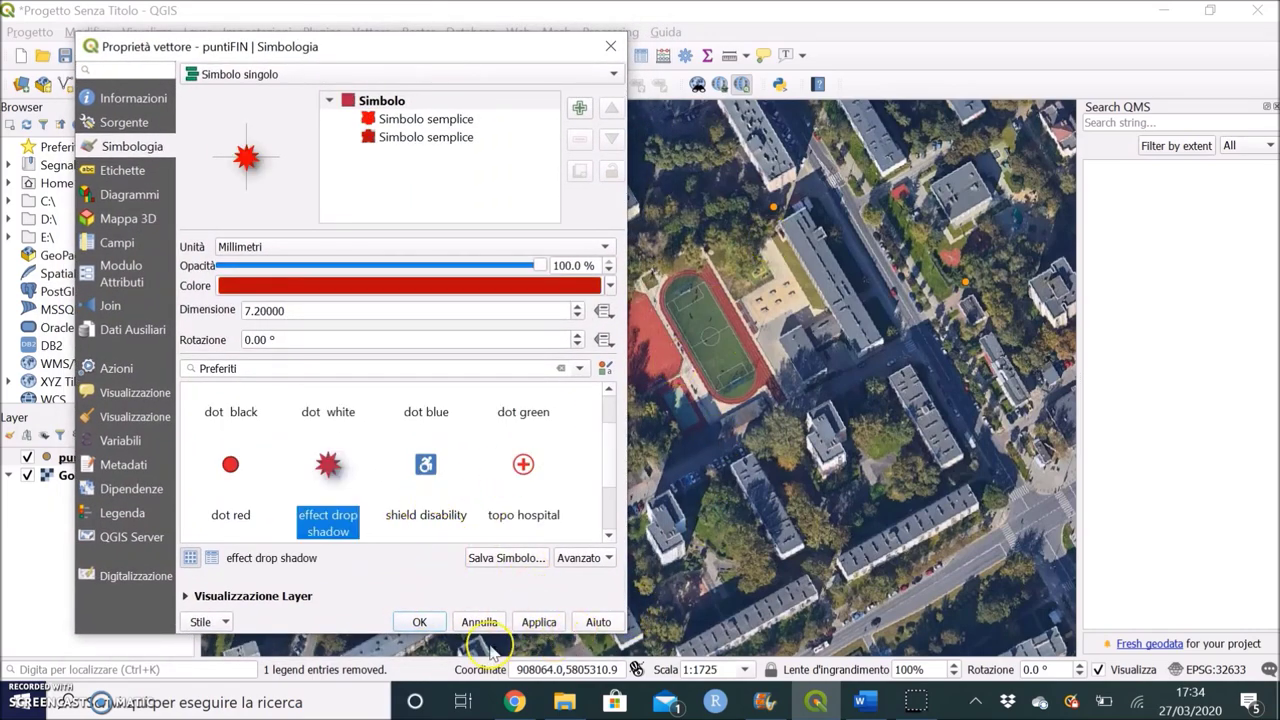
left_click(538, 622)
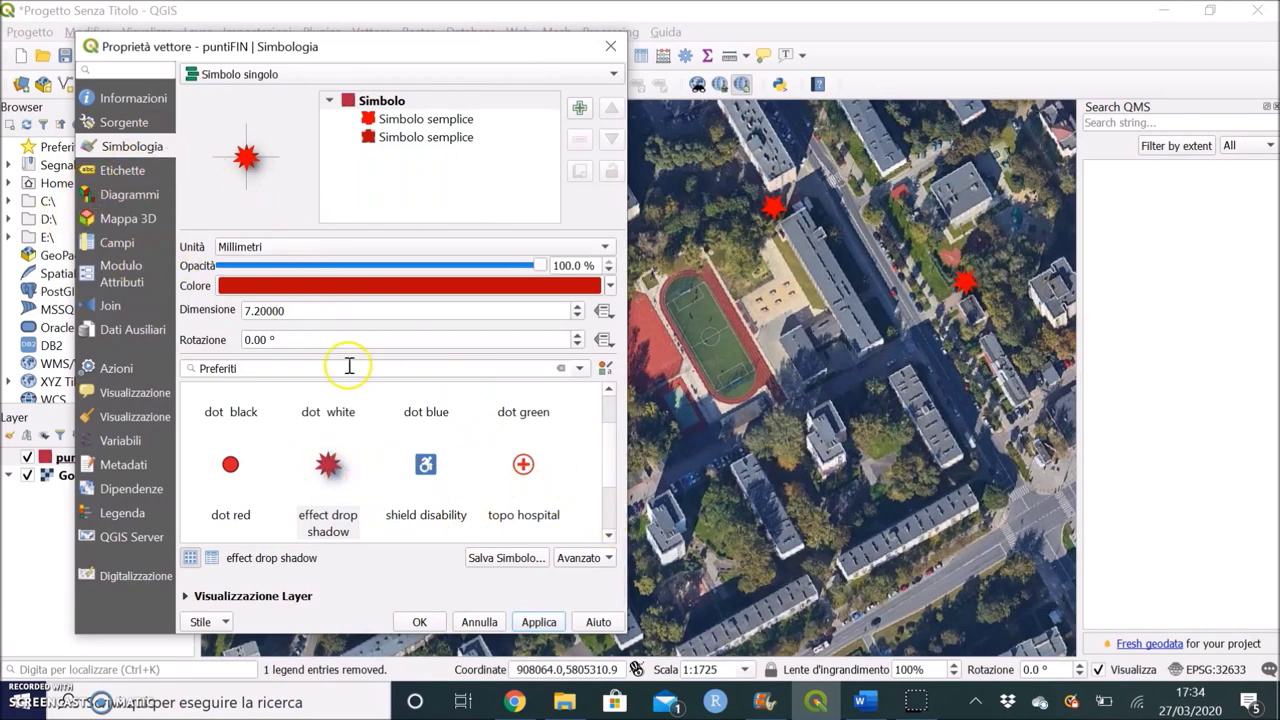
Try a marker size of 9.6 mm on the map, and try out the "dot green" and "dot white" preset symbols.
left_click(577, 305)
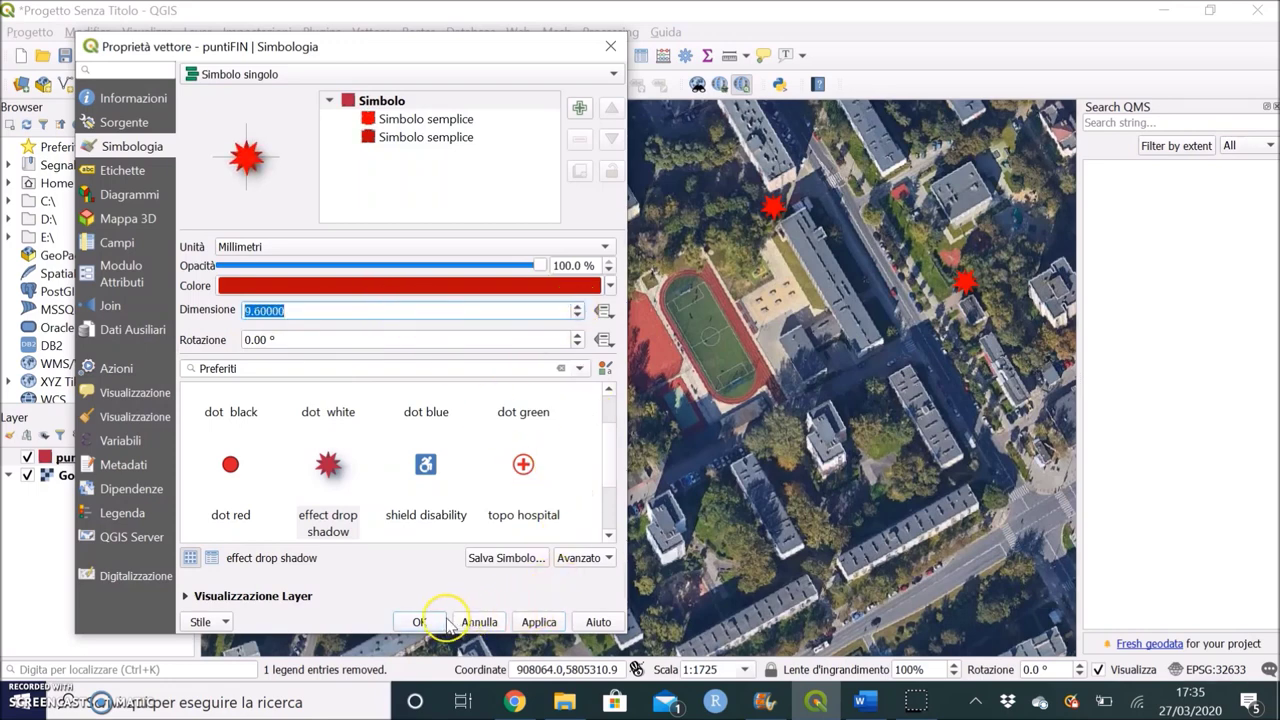
left_click(538, 622)
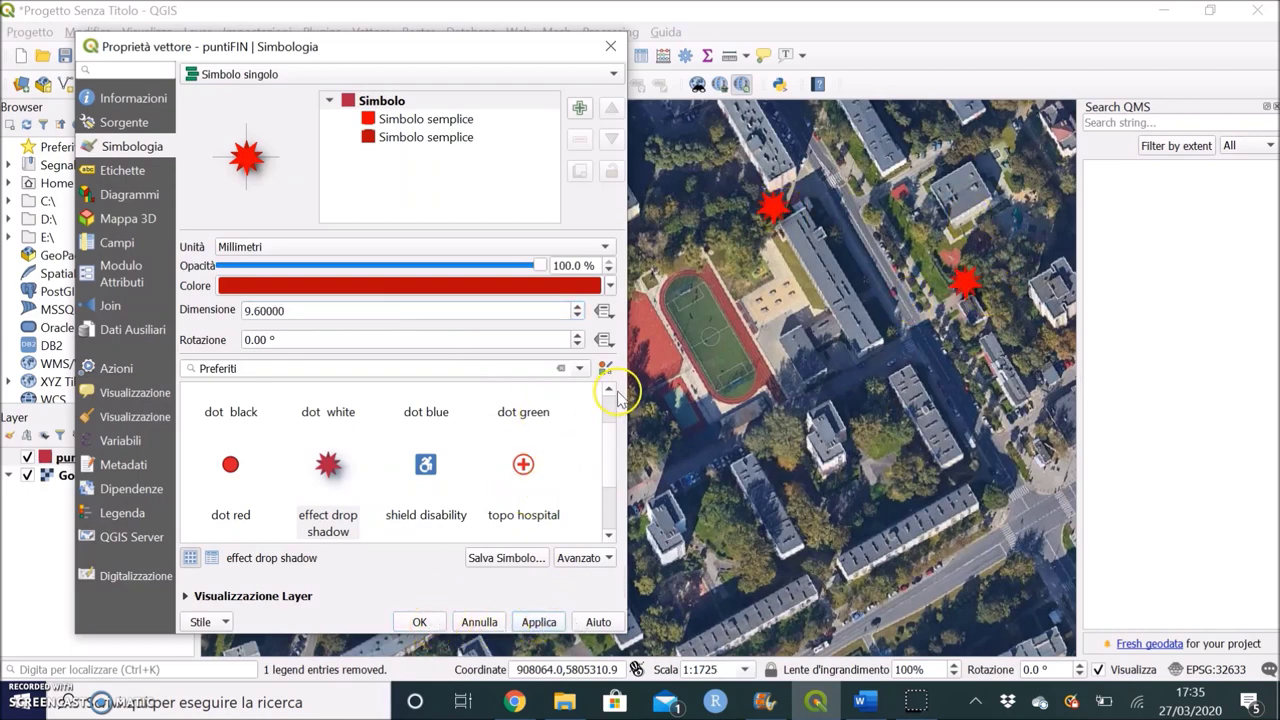
scroll(610, 425, "up", 2)
left_click(524, 432)
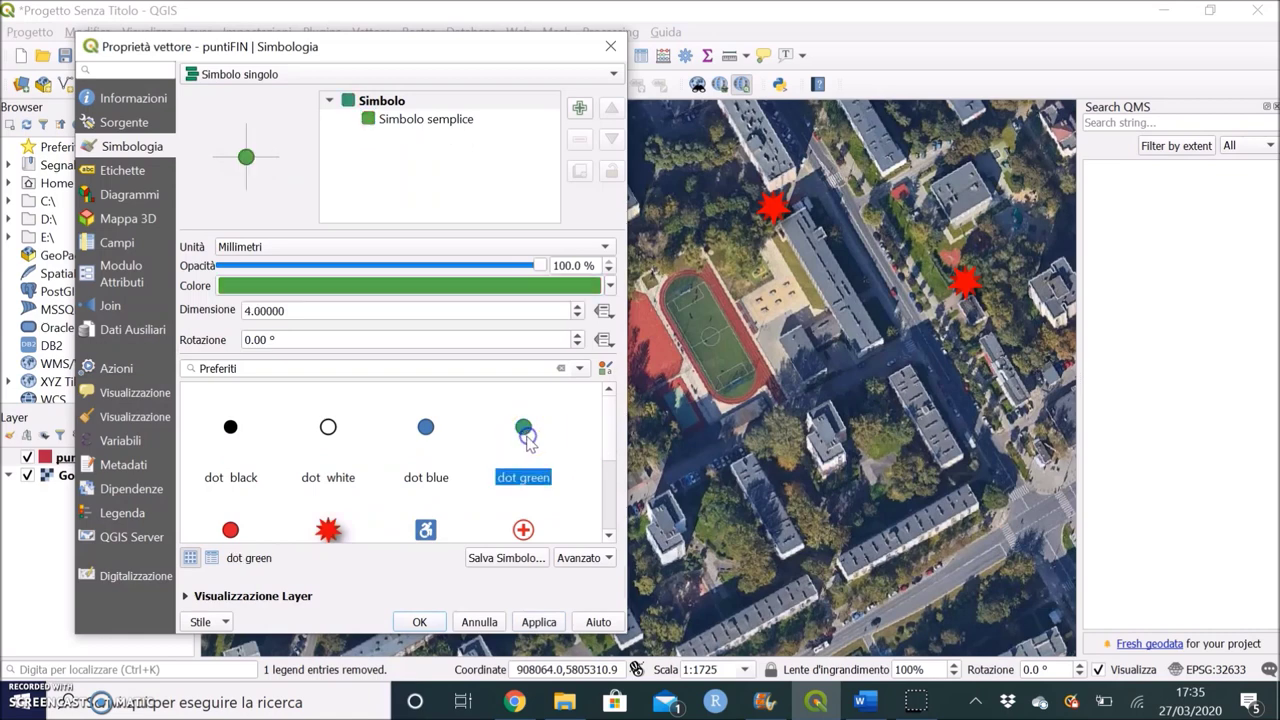
left_click(324, 450)
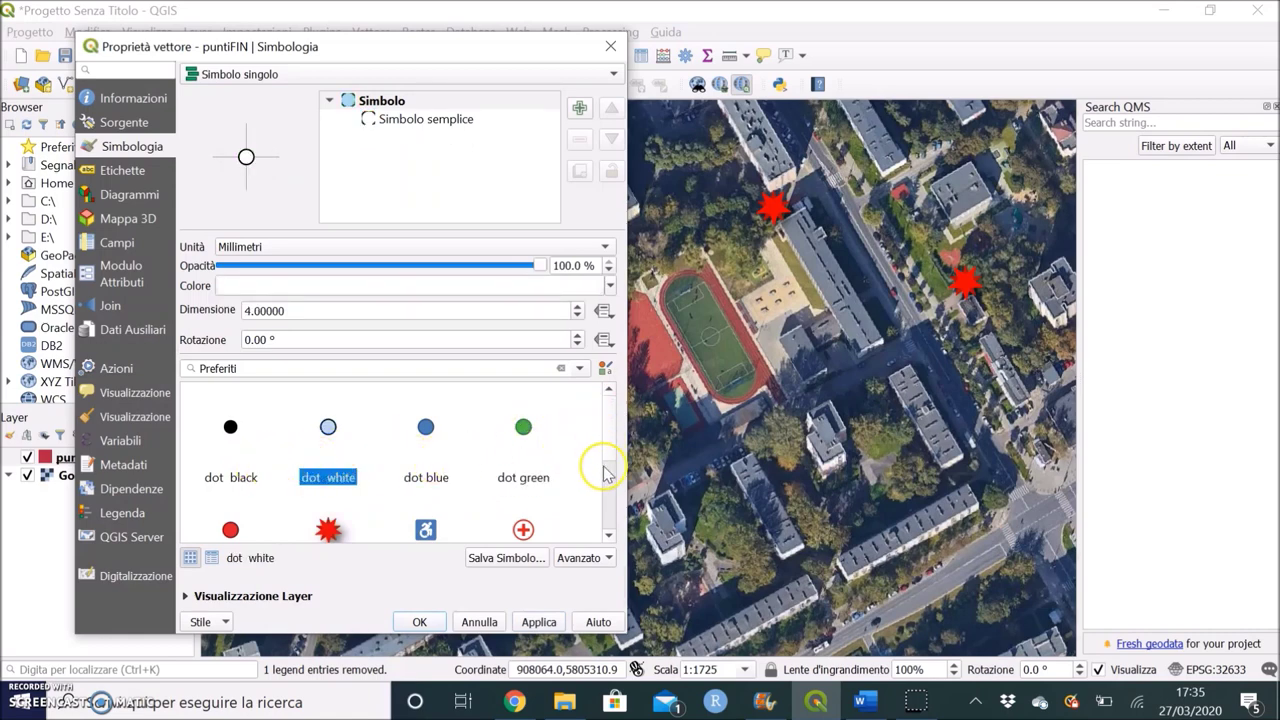
scroll(609, 449, "down", 3)
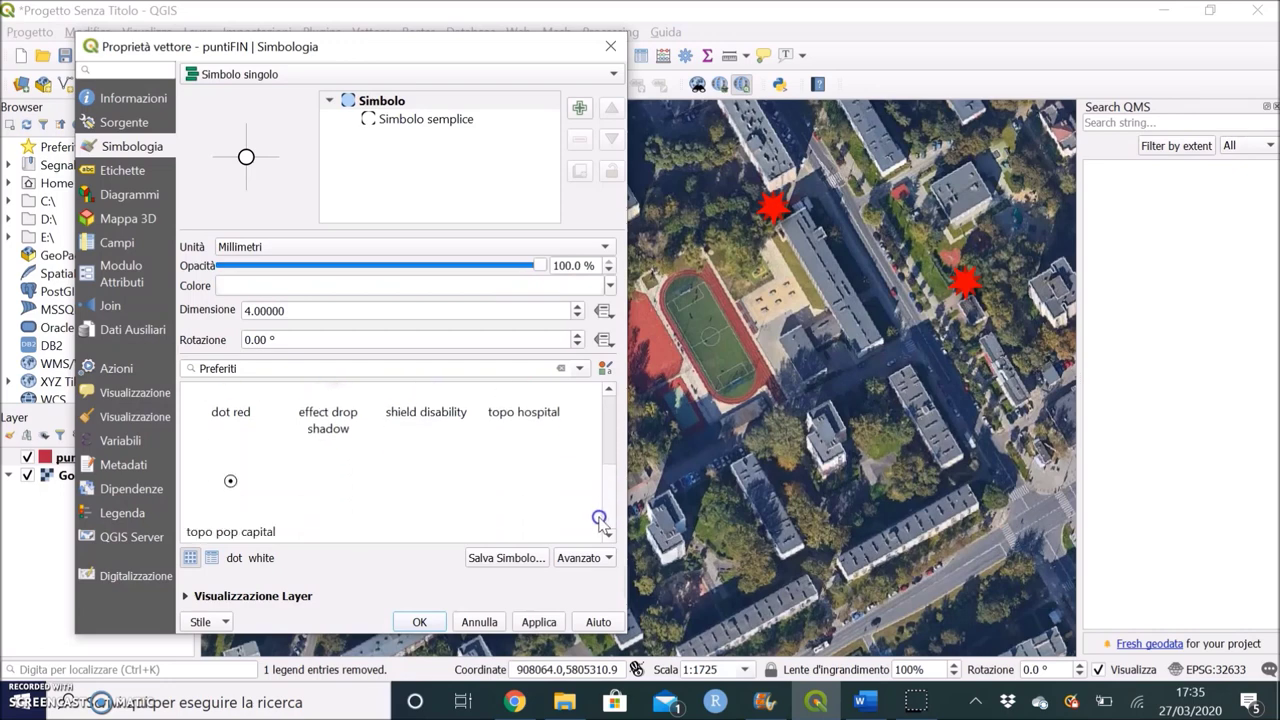
scroll(608, 398, "up", 3)
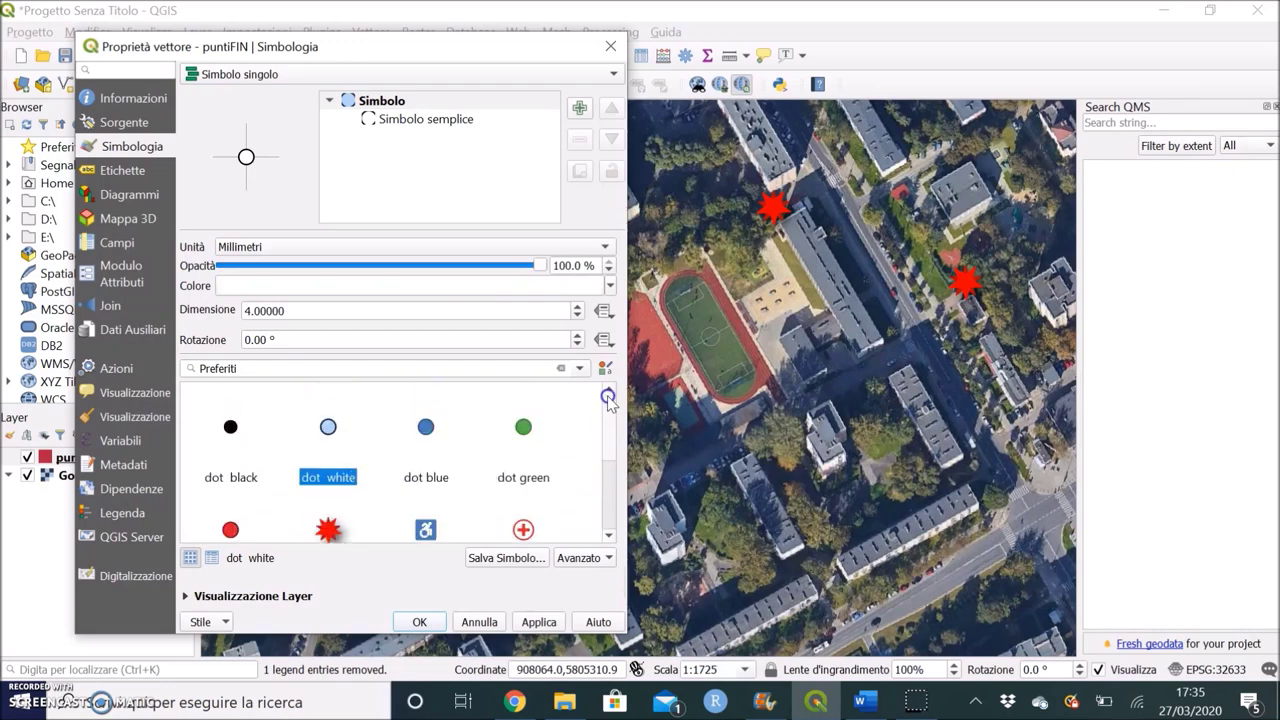
Choose the "effect drop shadow" symbol again, set its size to 6.8 mm and apply it.
left_click(330, 528)
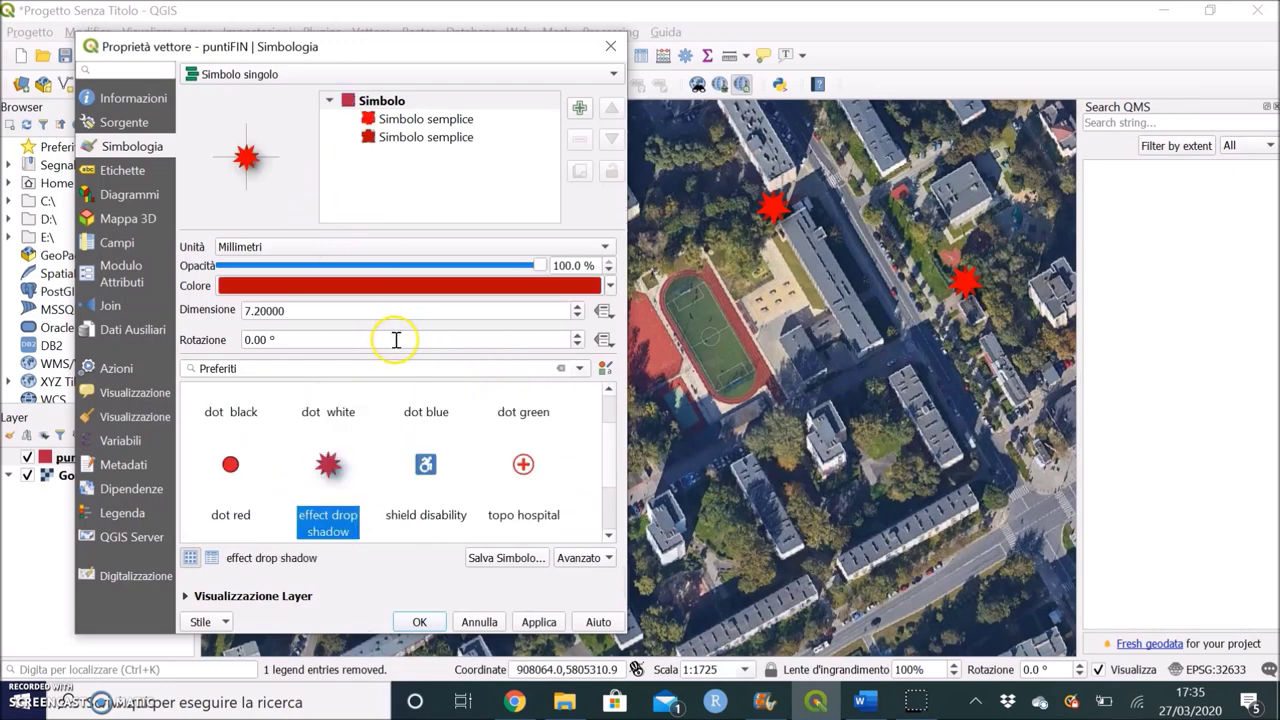
left_click(577, 315)
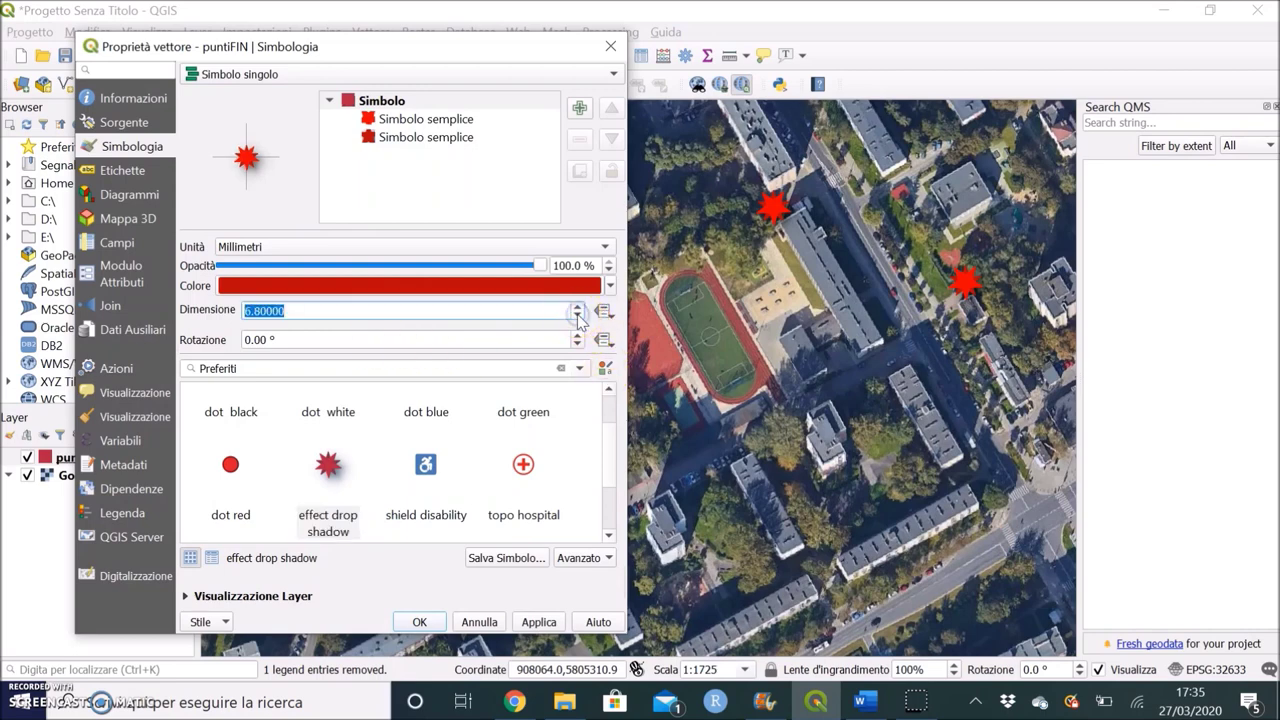
left_click(538, 622)
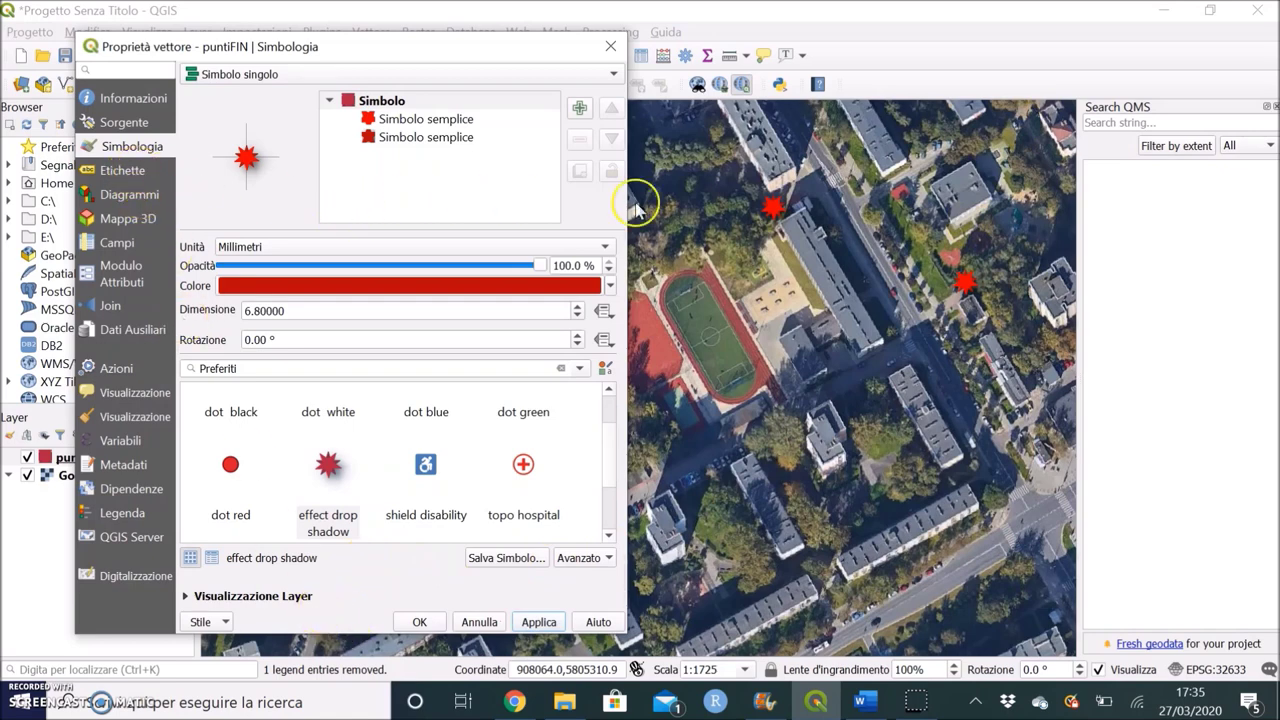
Enable single labels (Etichette singole) for the puntiFIN layer, using the ident field as the label value.
left_click(120, 174)
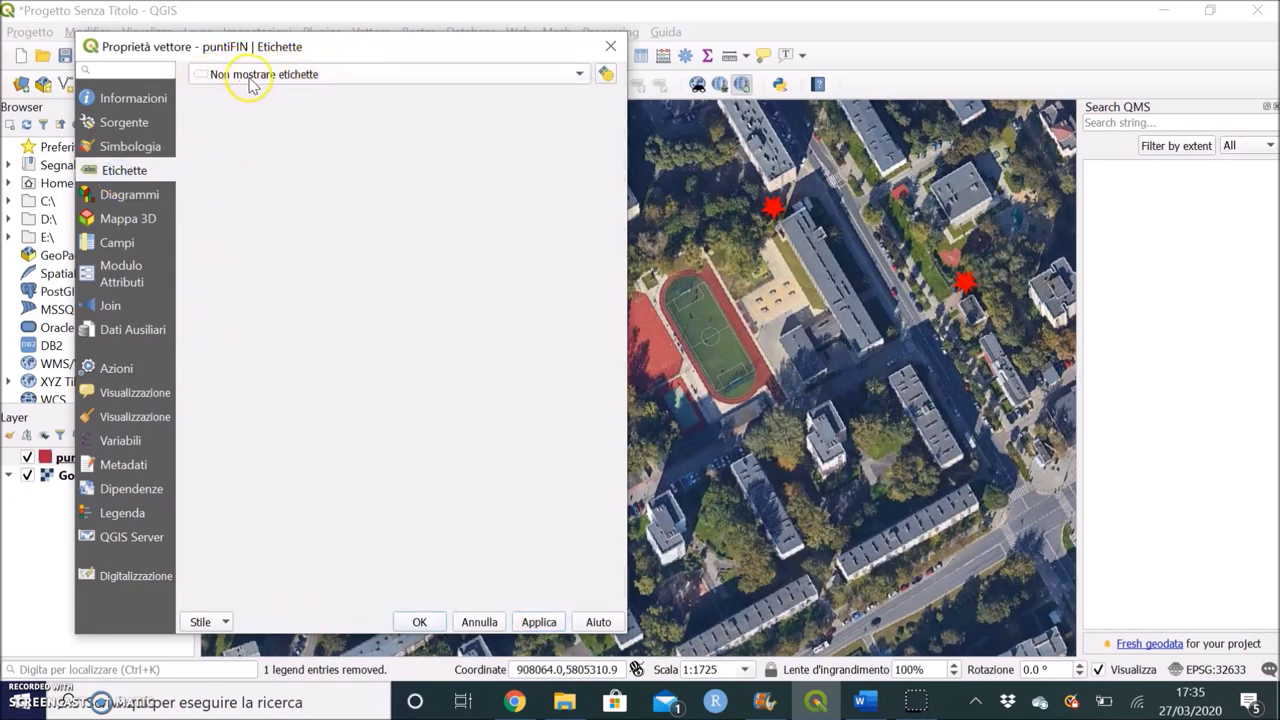
left_click(421, 76)
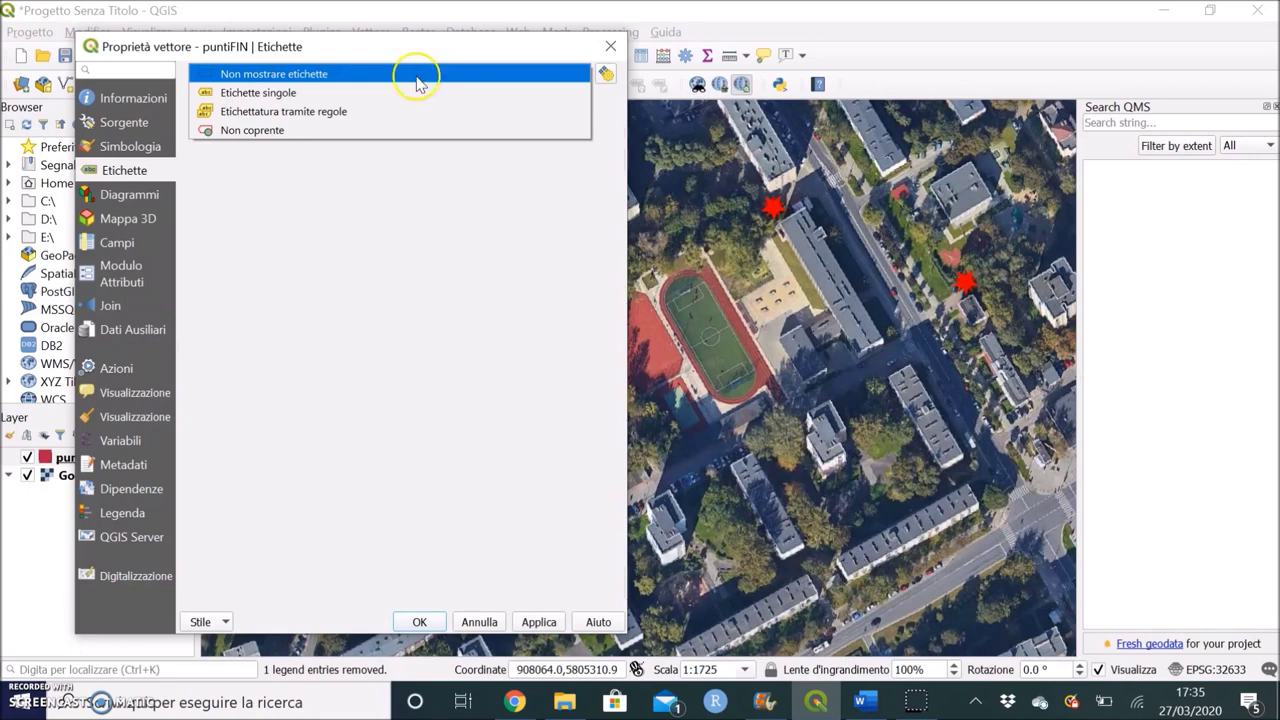
left_click(345, 93)
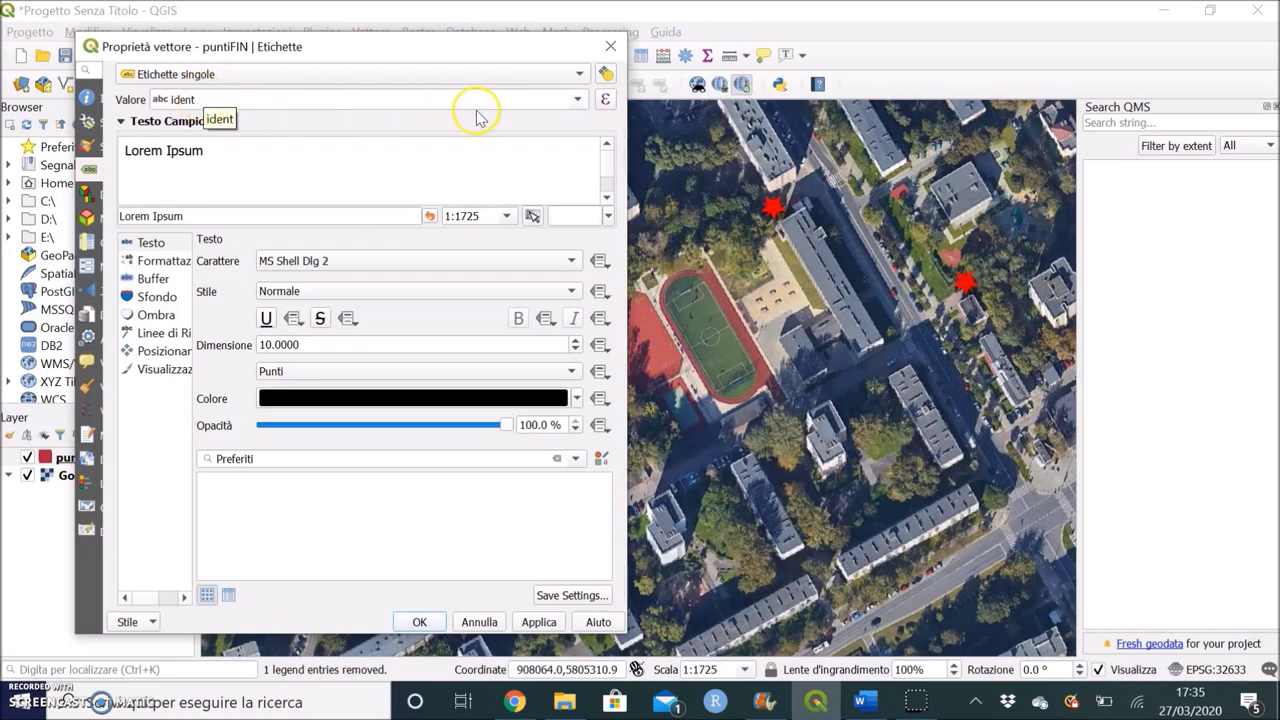
left_click(576, 99)
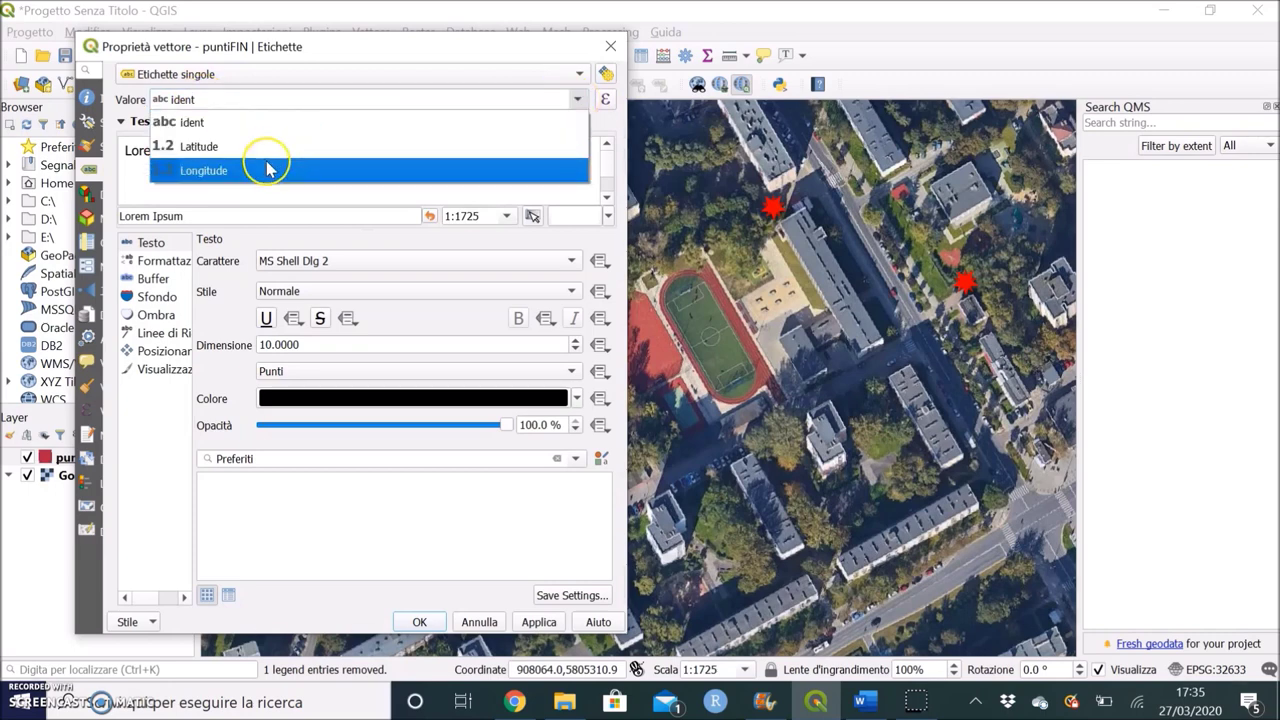
left_click(250, 121)
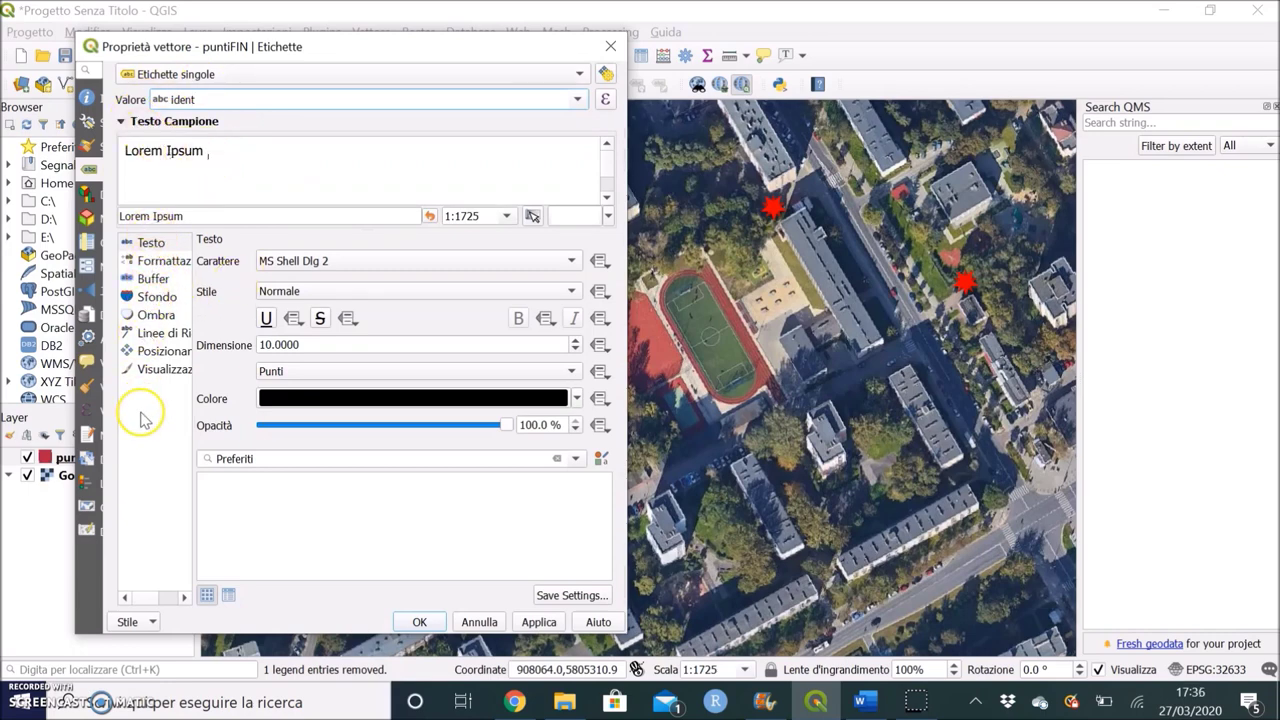
Set the label text font to MS Sans Serif in bold (Grassetto) and apply it.
left_click(163, 247)
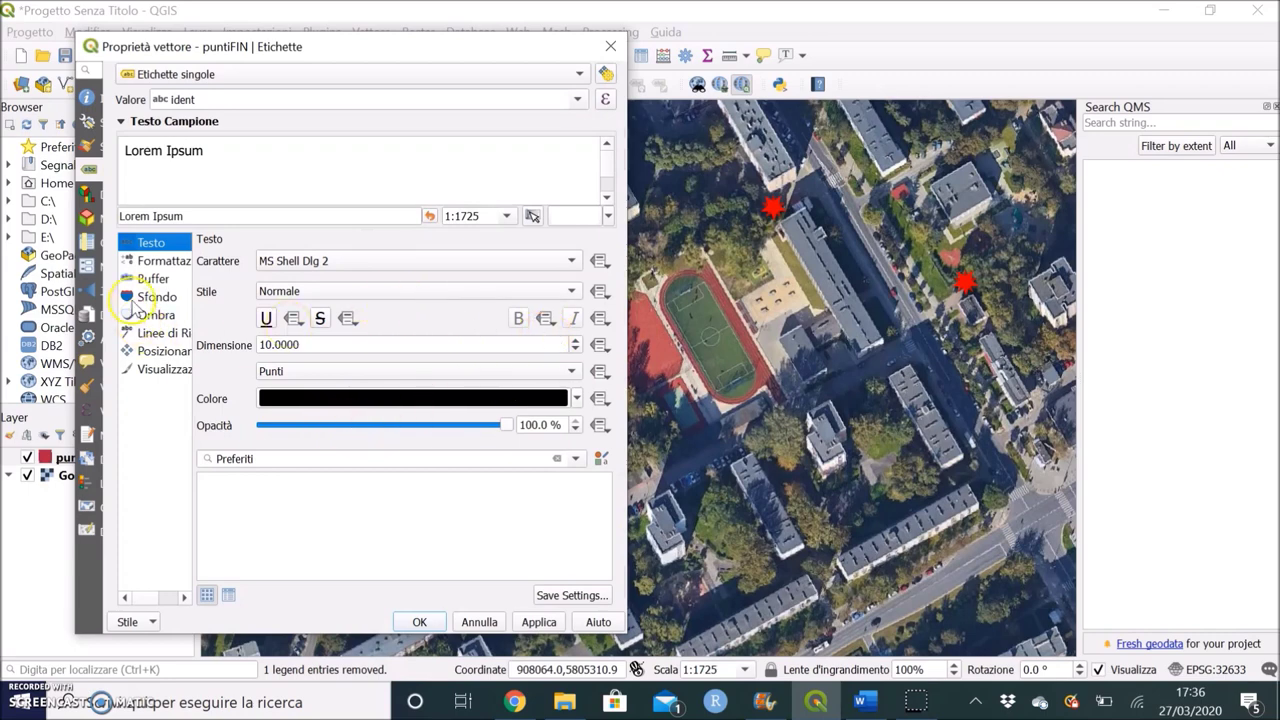
left_click(157, 263)
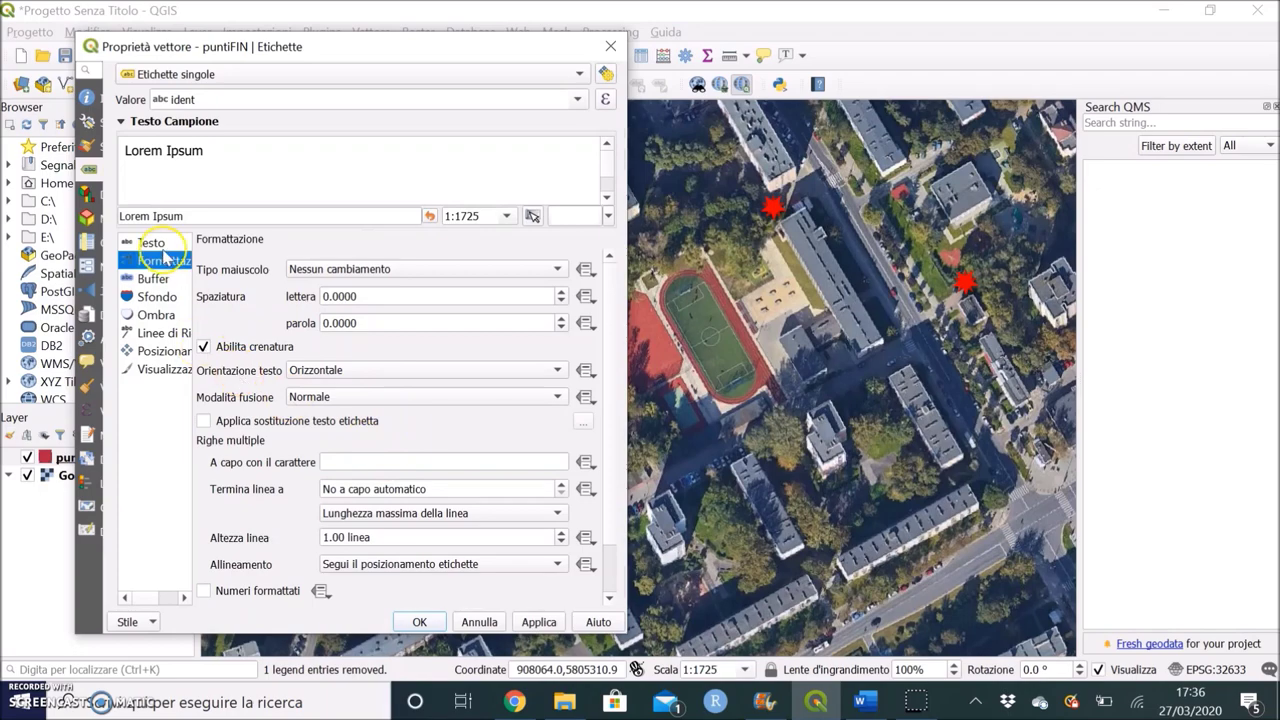
left_click(158, 245)
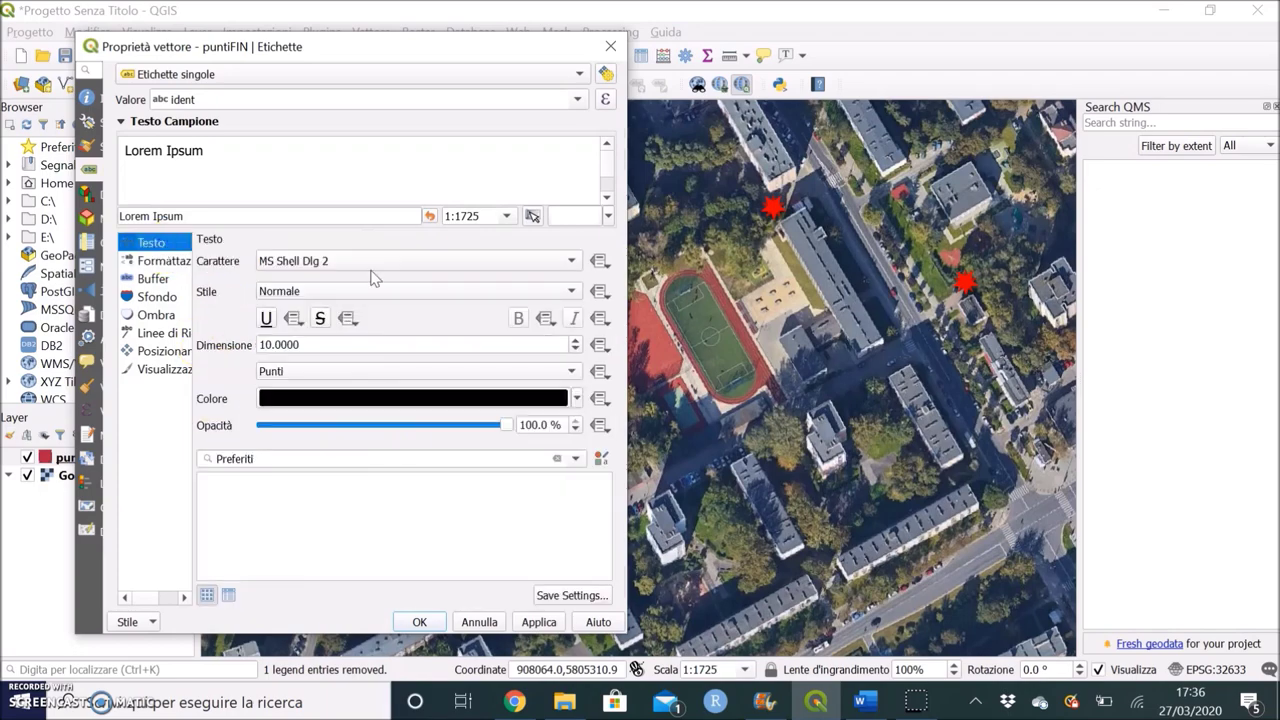
left_click(568, 261)
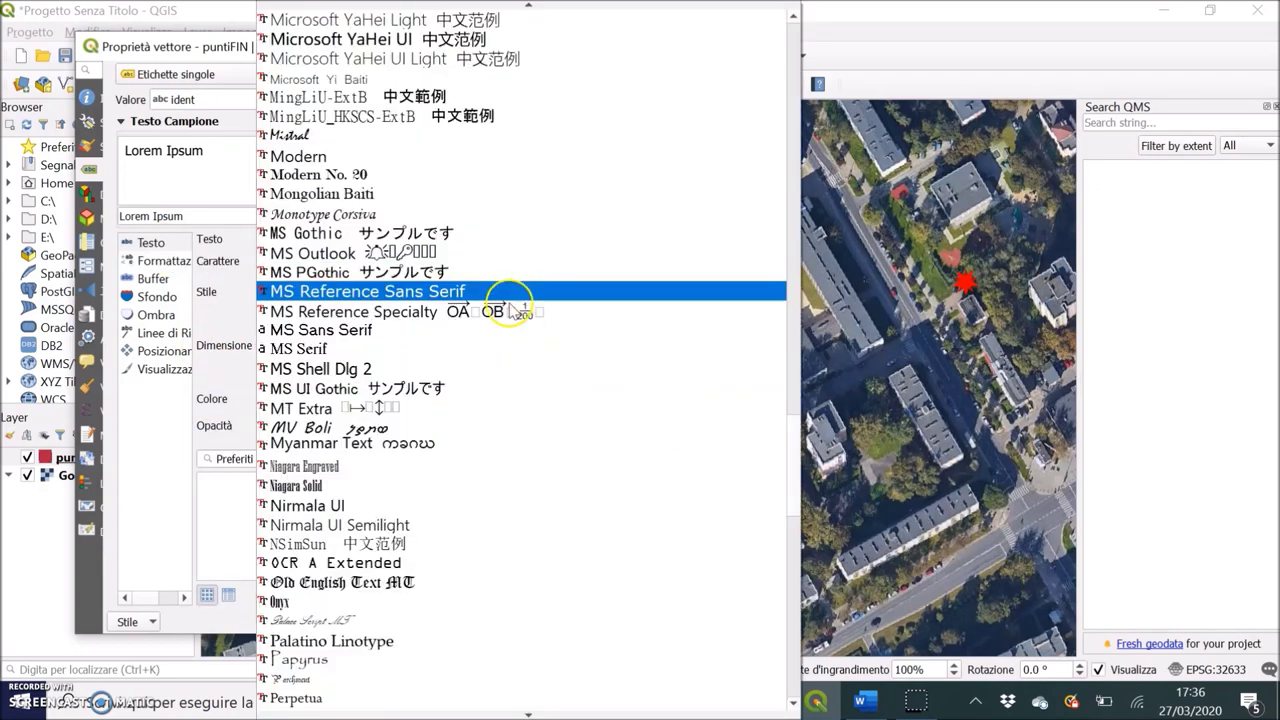
left_click(476, 333)
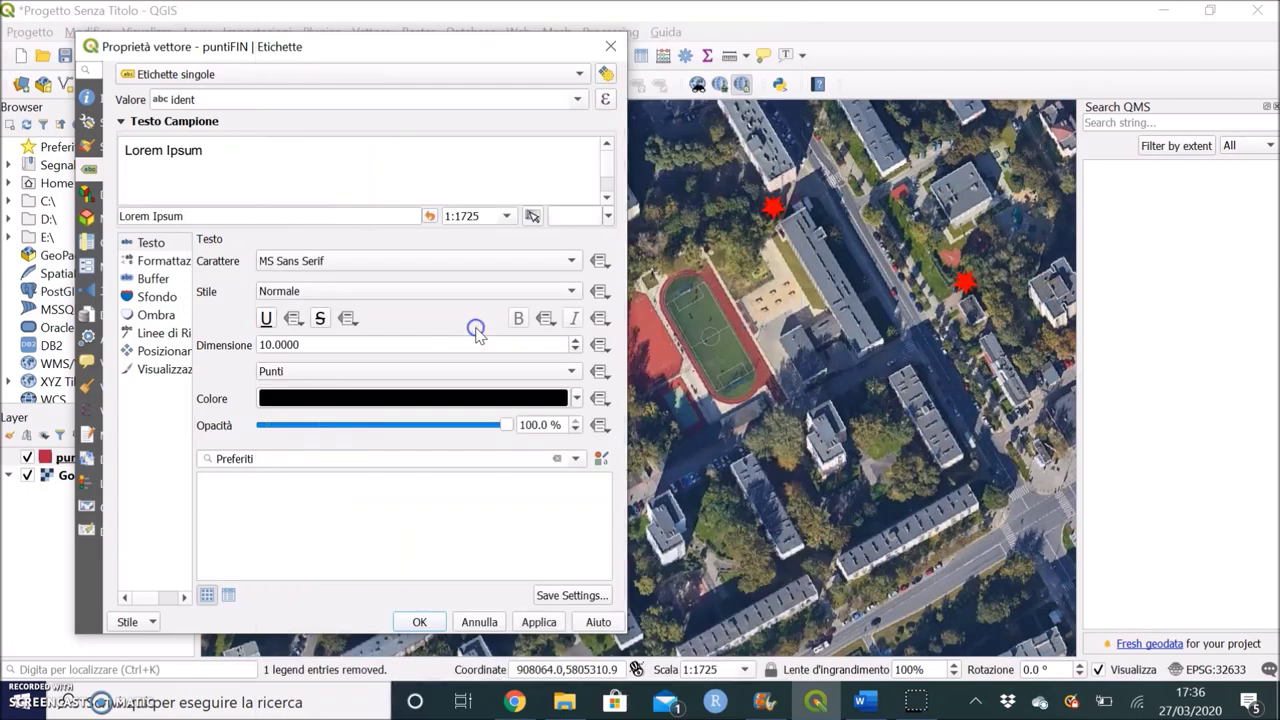
left_click(318, 293)
left_click(321, 310)
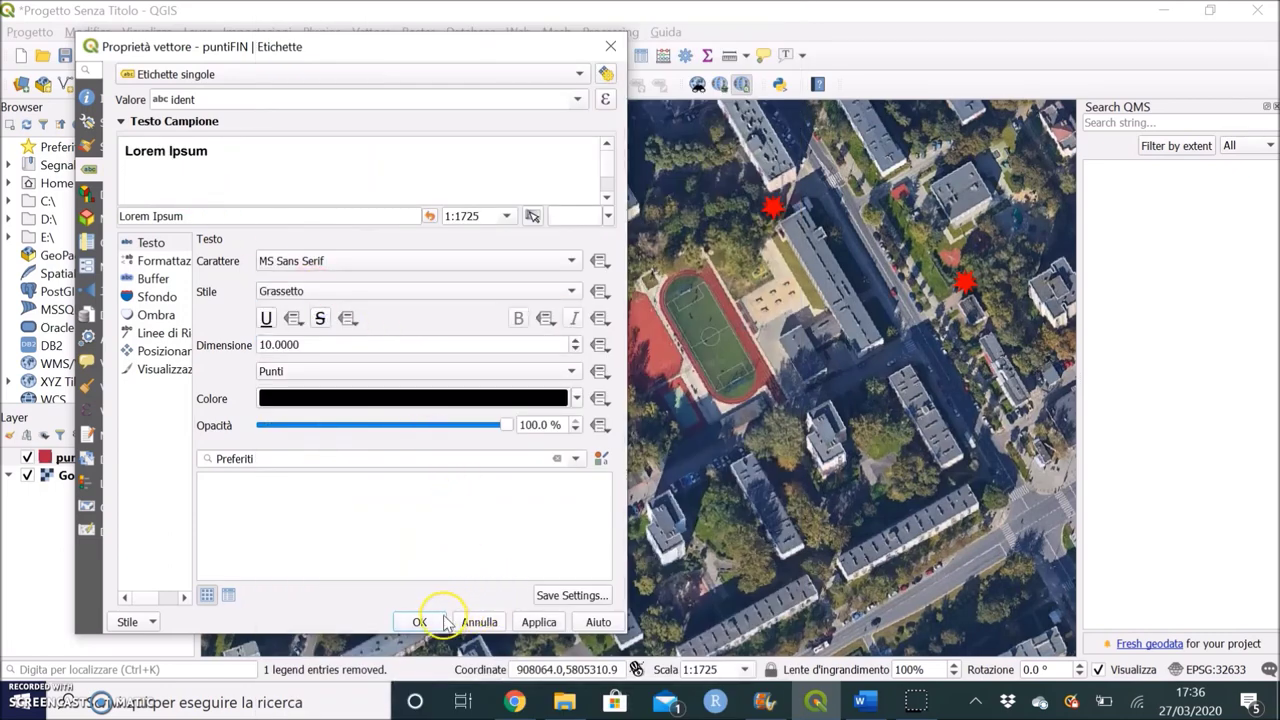
left_click(539, 621)
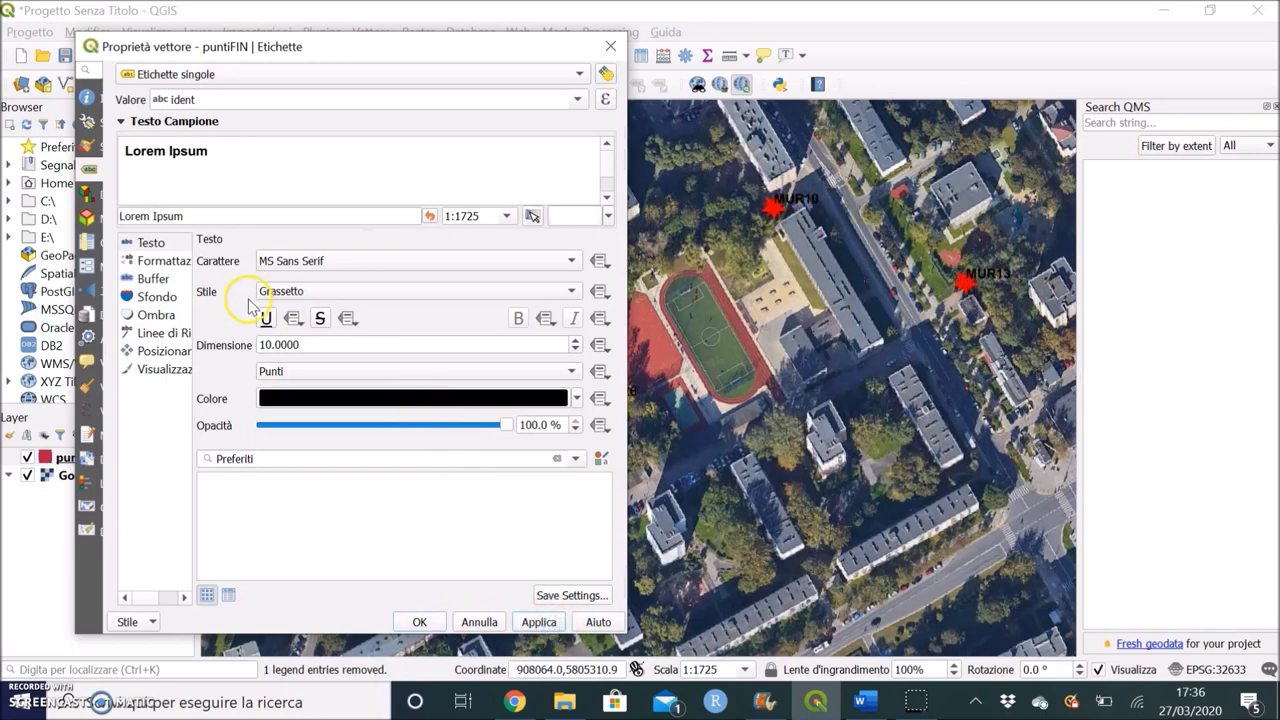
Change the label text colour to white and apply it to the map.
left_click(578, 398)
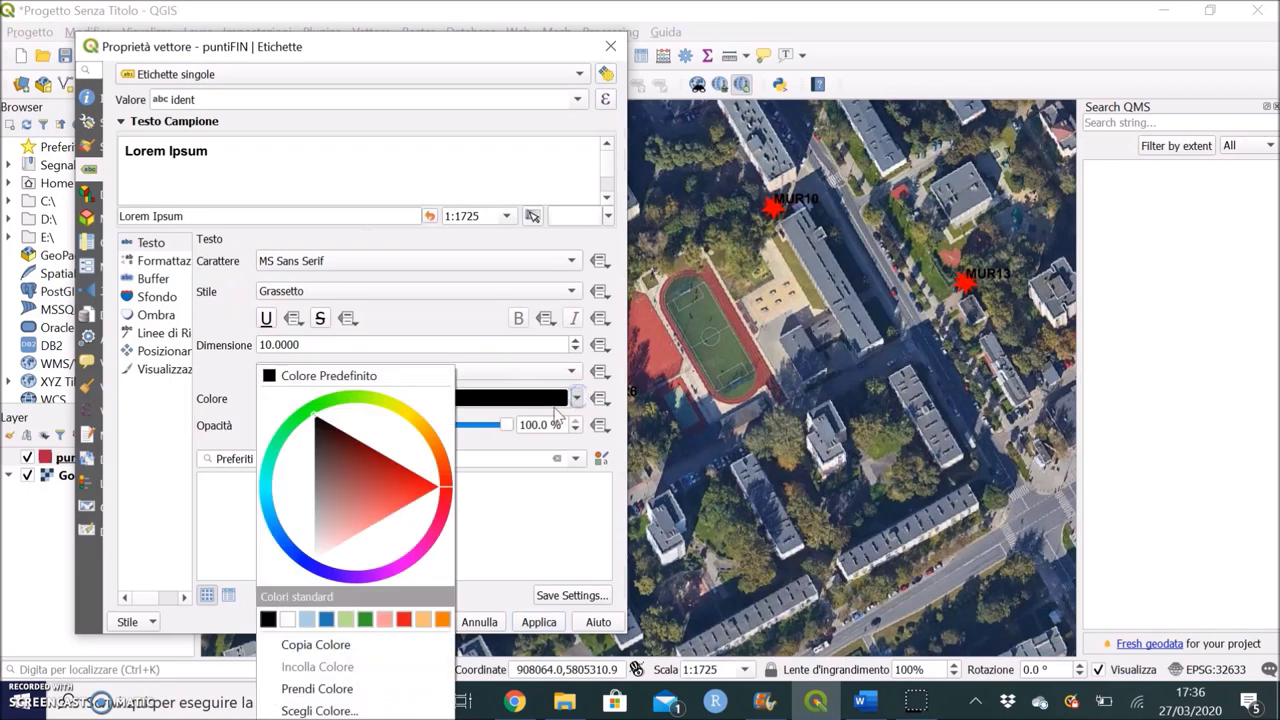
left_click(303, 616)
left_click(537, 622)
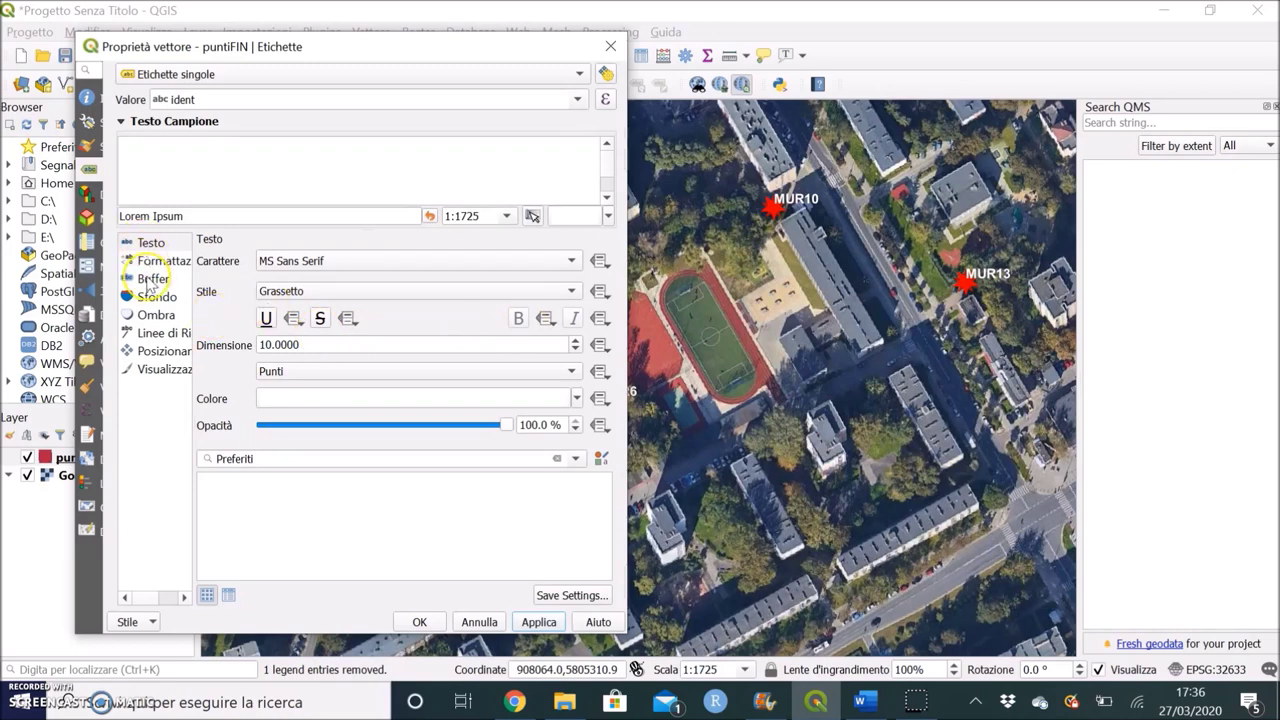
Set the labels' placement distance around the point to 0.8 mm and apply it.
left_click(142, 352)
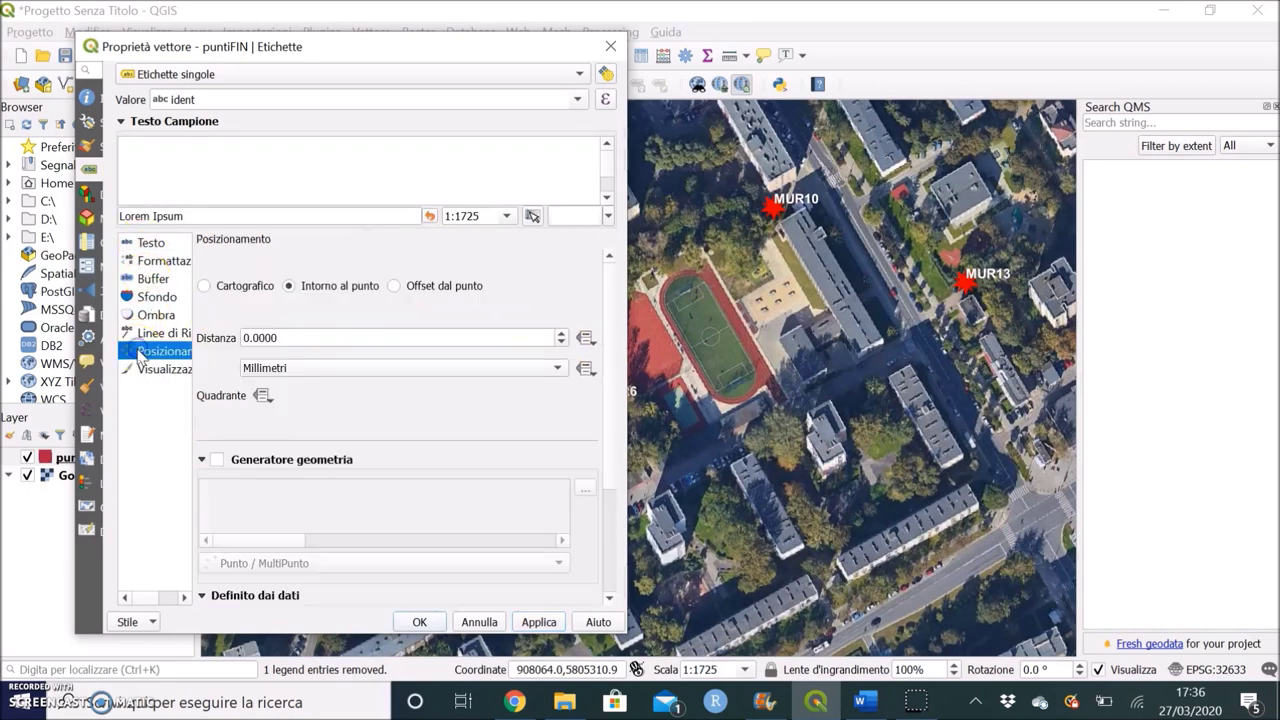
left_click(562, 333)
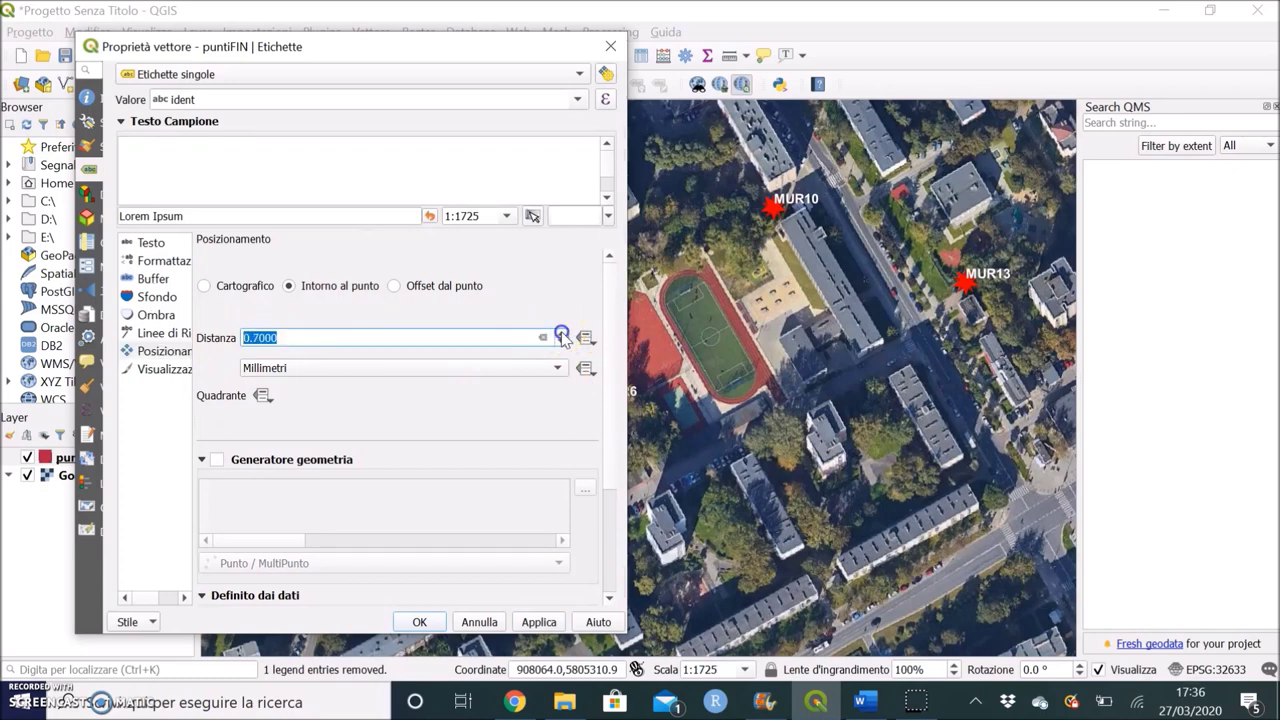
left_click(538, 622)
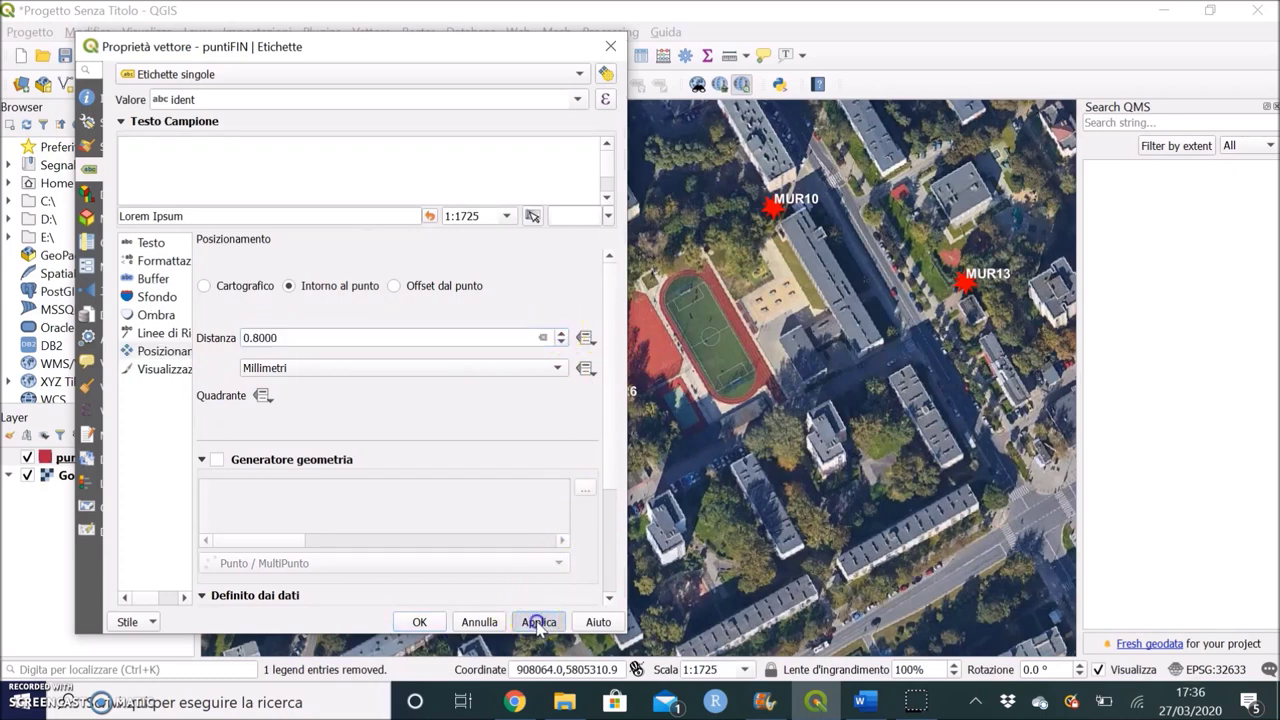
Set the labels' placement distance around the point to 1.8 mm and apply it.
left_click(562, 333)
left_click(562, 333)
left_click(562, 333)
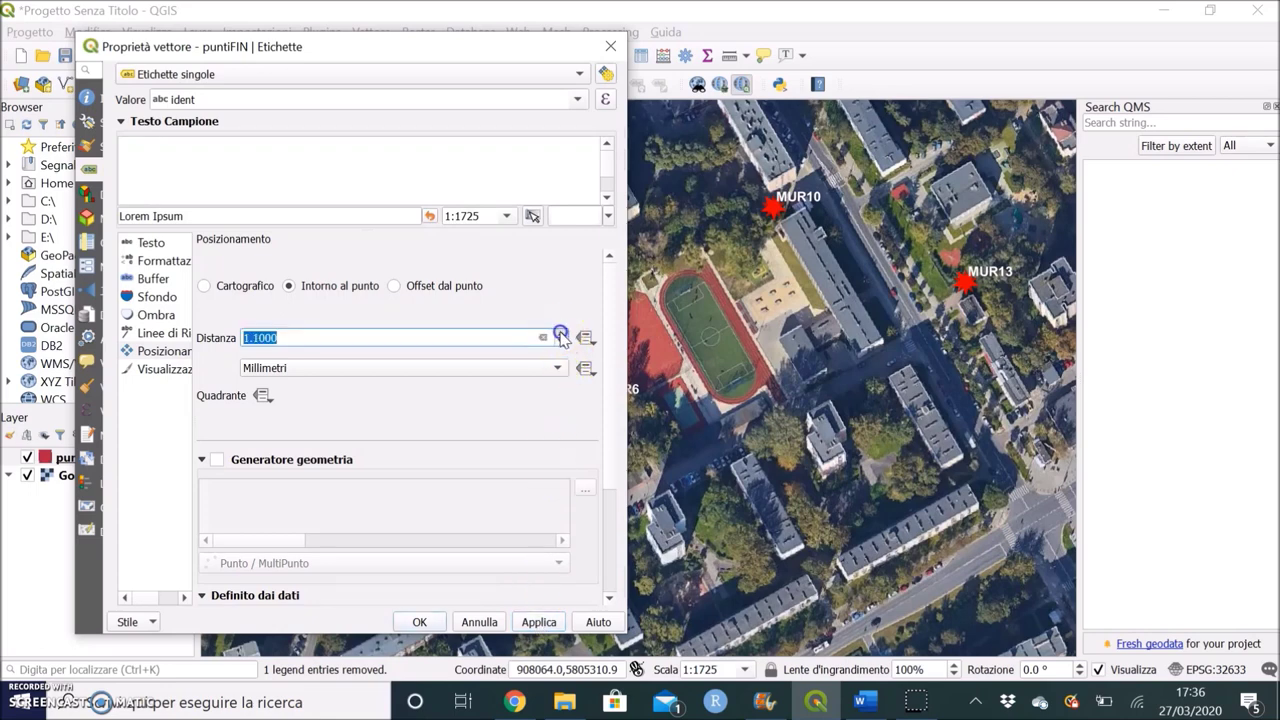
left_click(540, 622)
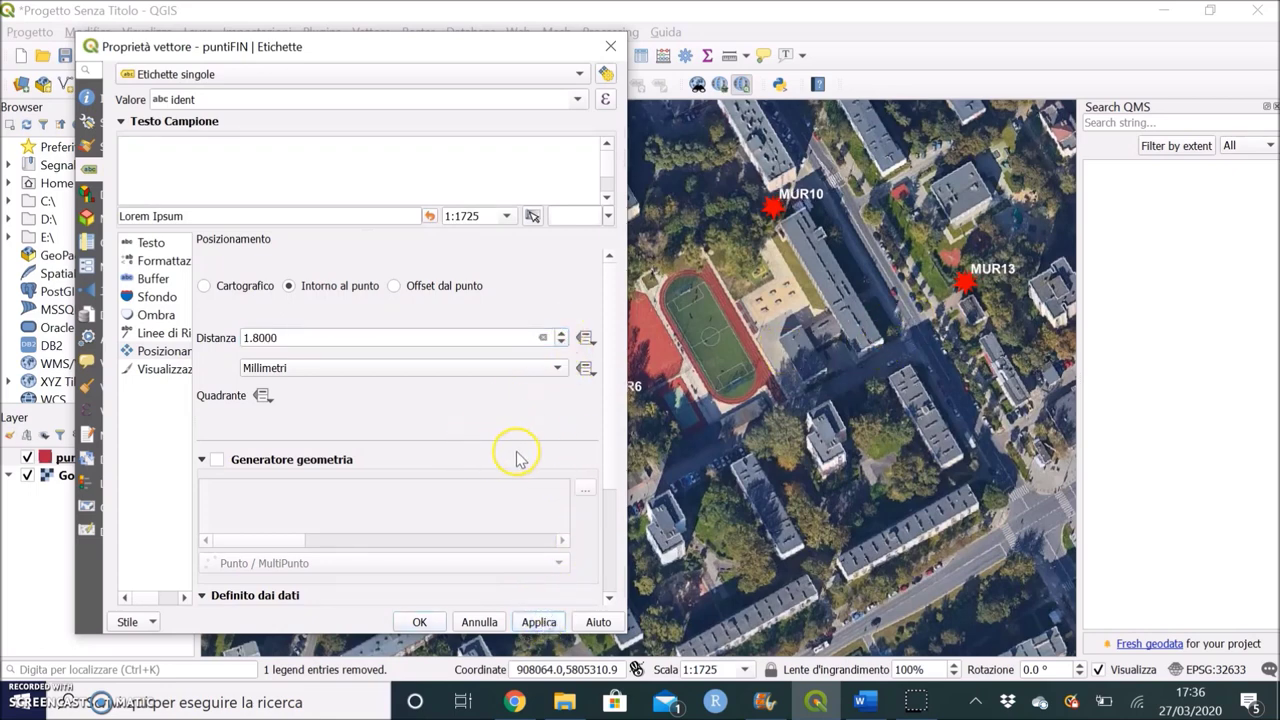
Try the Offset dal punto label placement with the quadrant centred above the point and apply it.
left_click(204, 287)
left_click(396, 287)
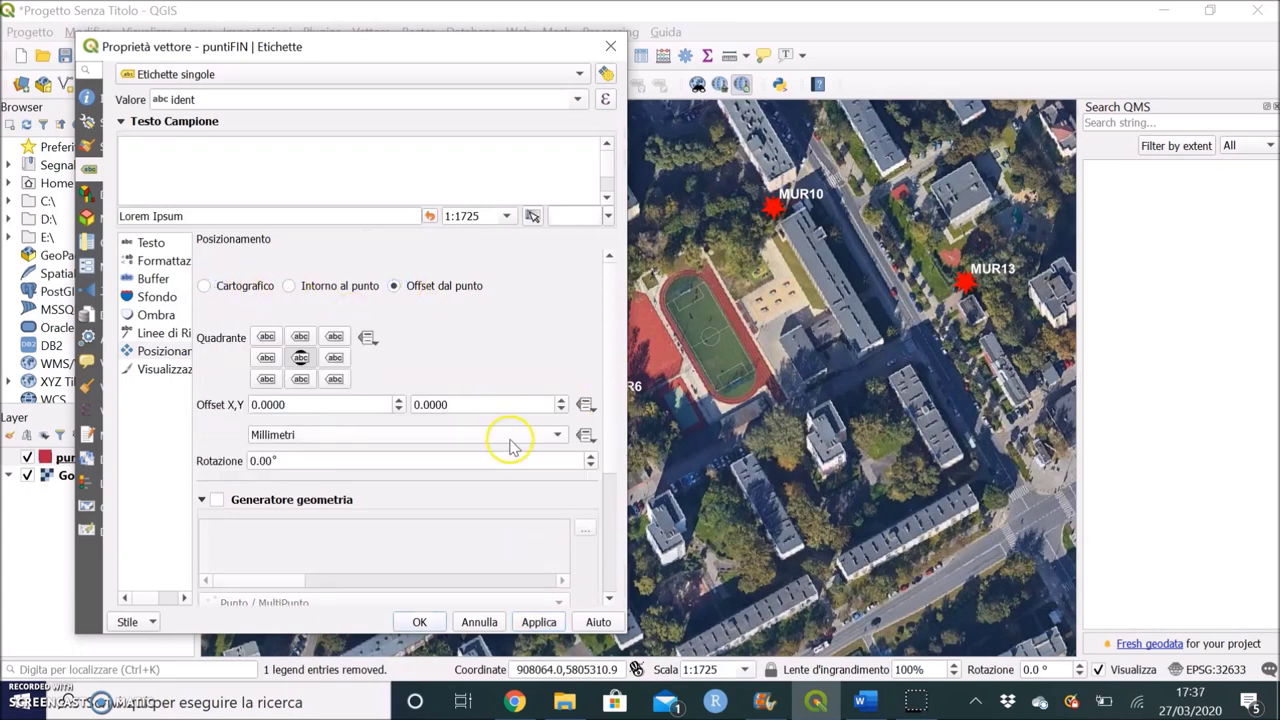
left_click(301, 336)
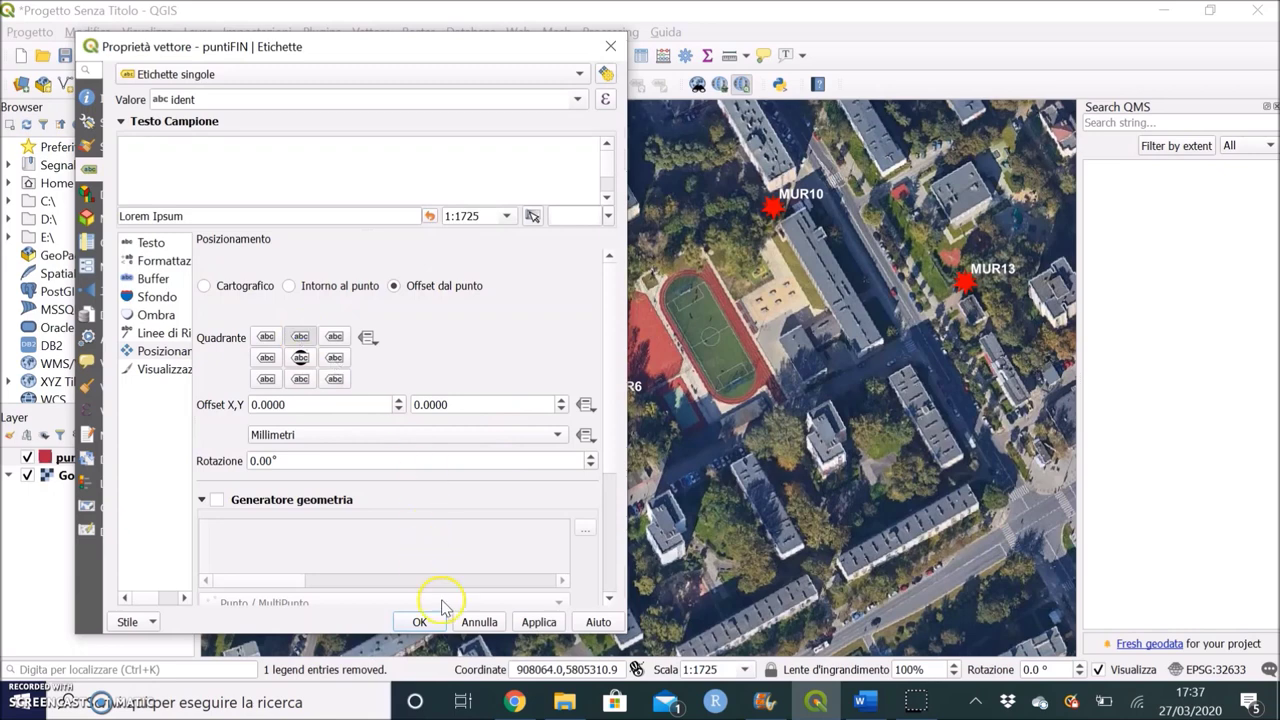
left_click(540, 627)
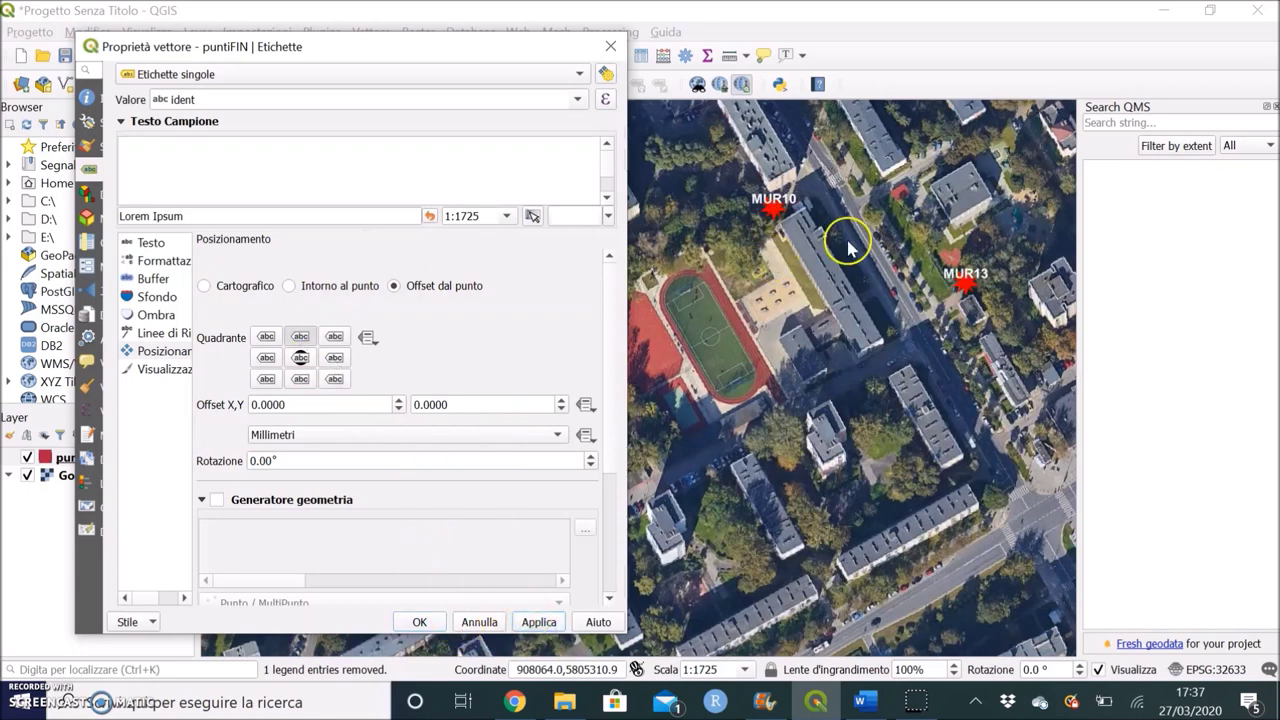
Switch the label placement back to Intorno al punto, apply it and confirm the layer properties.
left_click(289, 286)
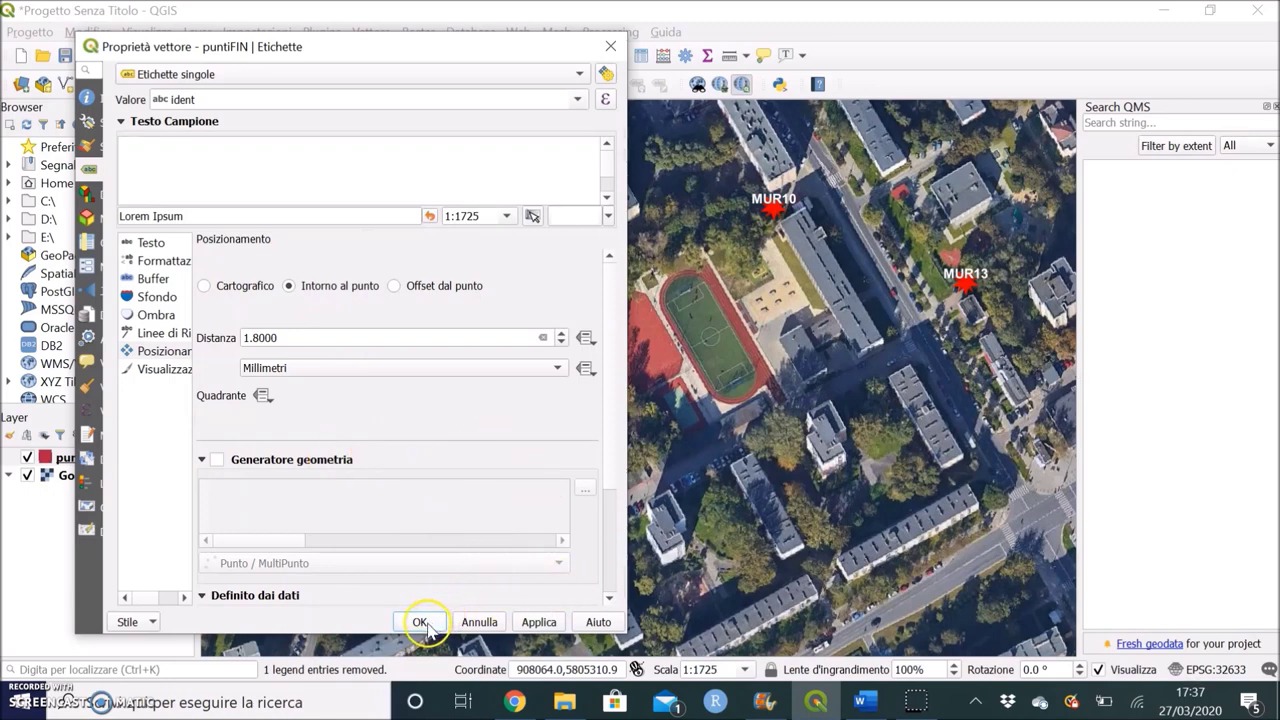
left_click(536, 621)
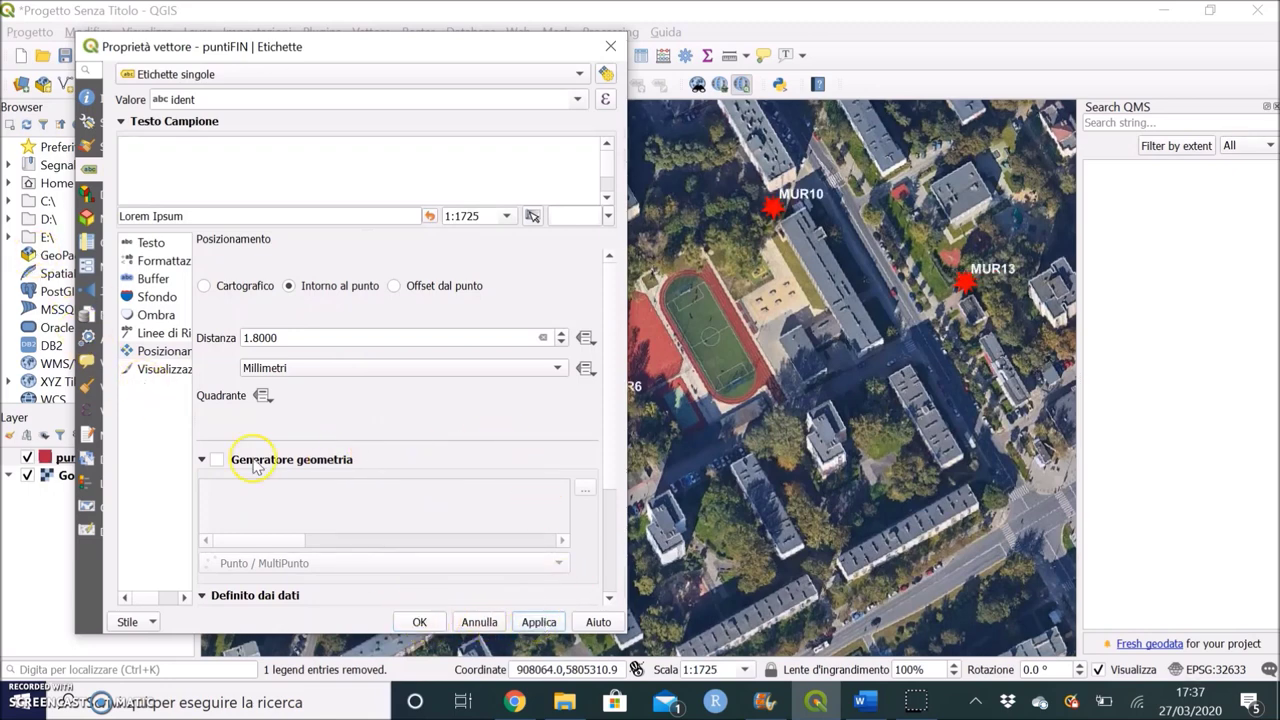
left_click(419, 622)
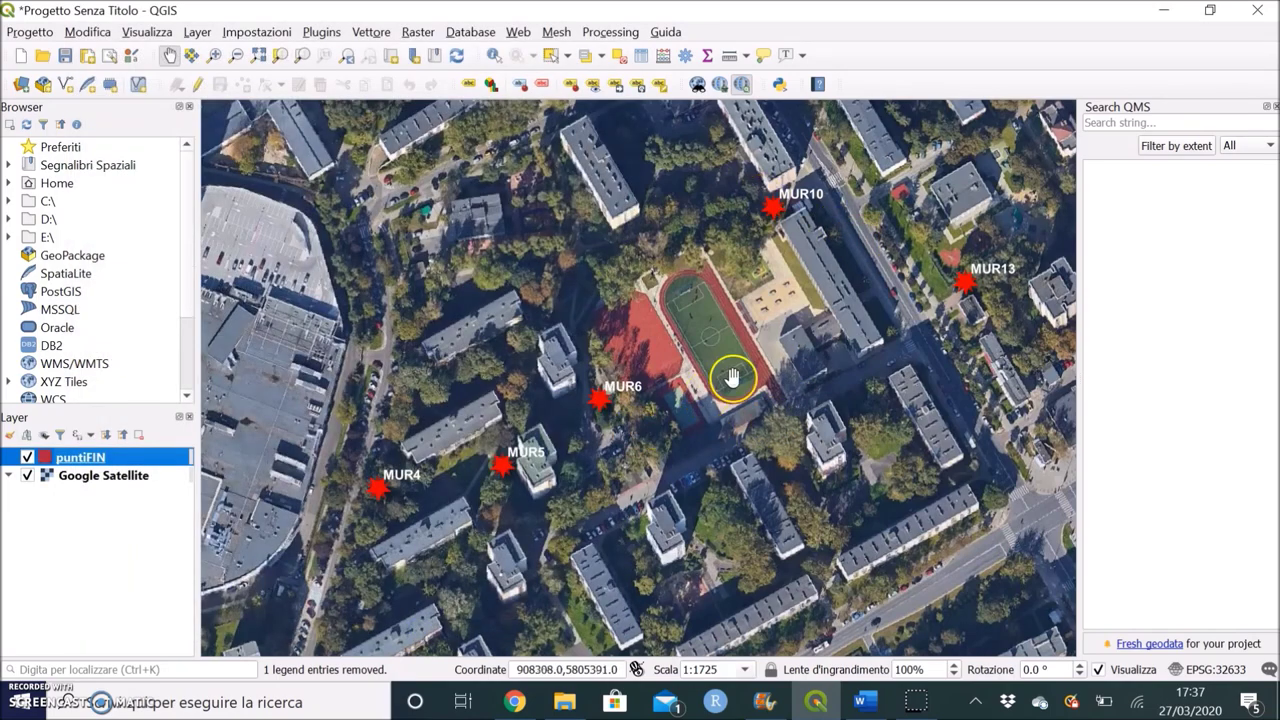
Create a new print layout titled test1 from the view of the labelled puntiFIN points.
left_click_drag(732, 377, 609, 406)
left_click_drag(752, 324, 882, 212)
left_click_drag(617, 360, 669, 219)
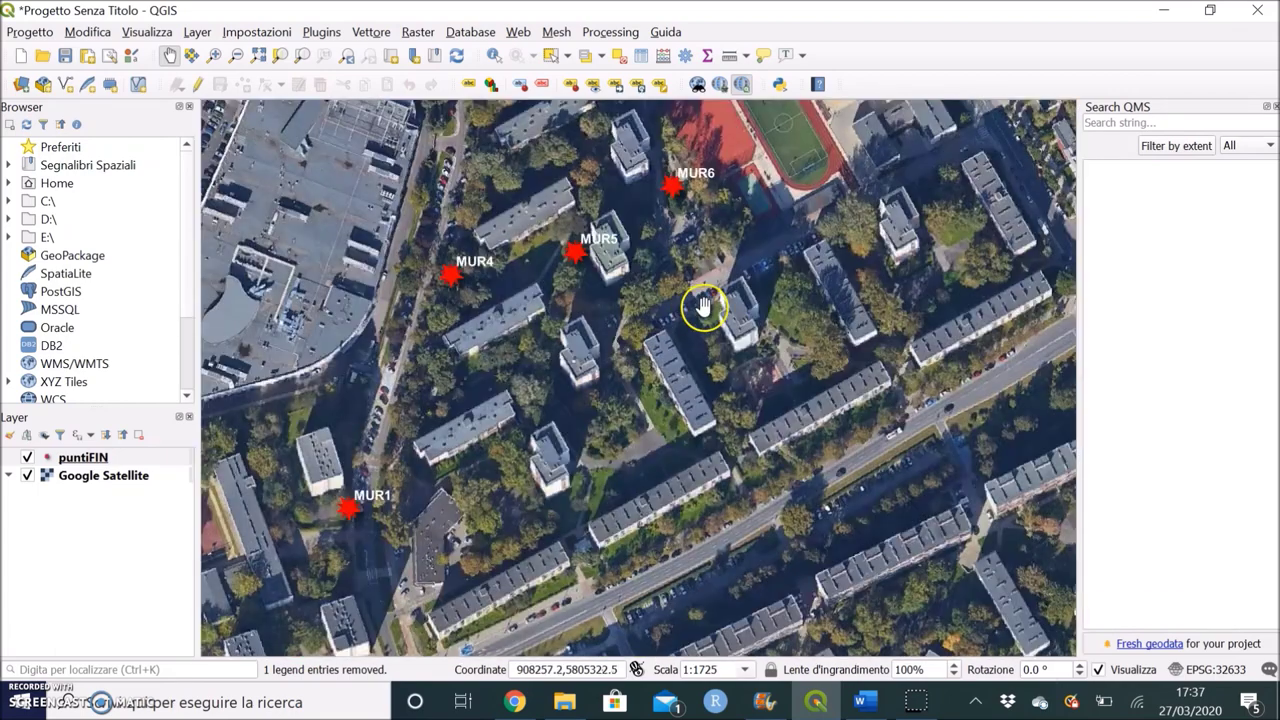
left_click_drag(703, 306, 566, 449)
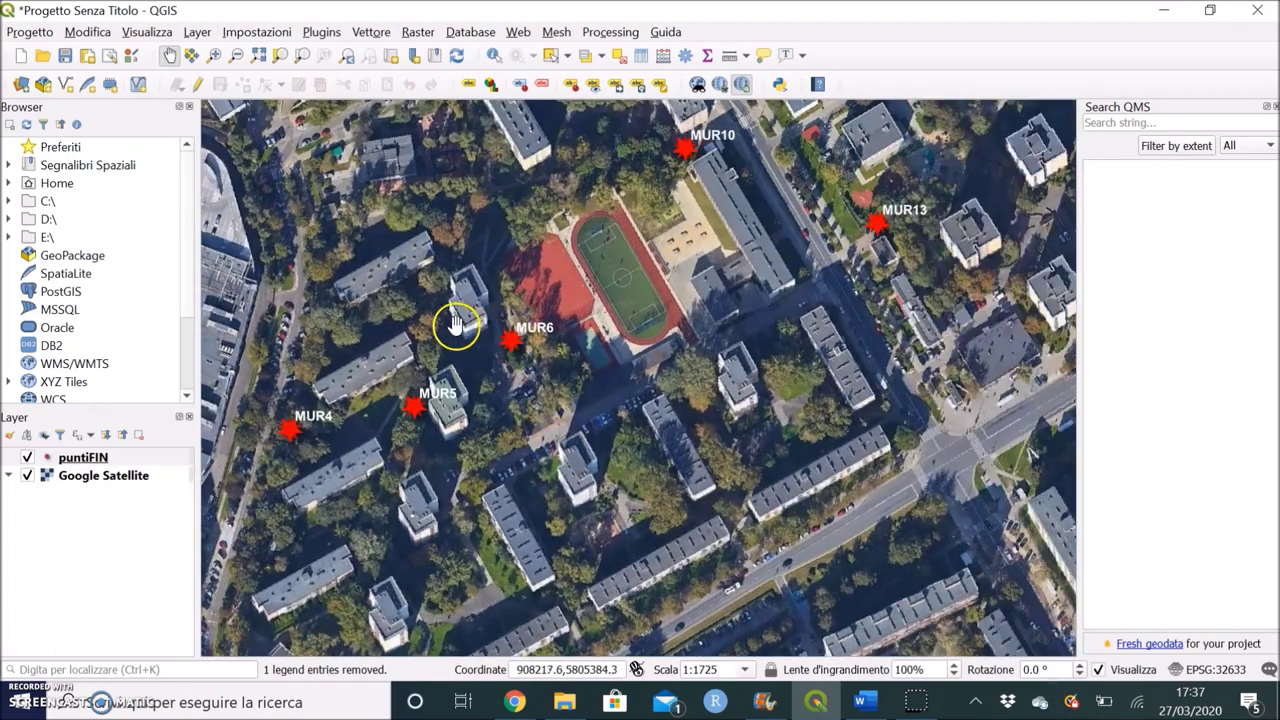
left_click_drag(466, 323, 510, 310)
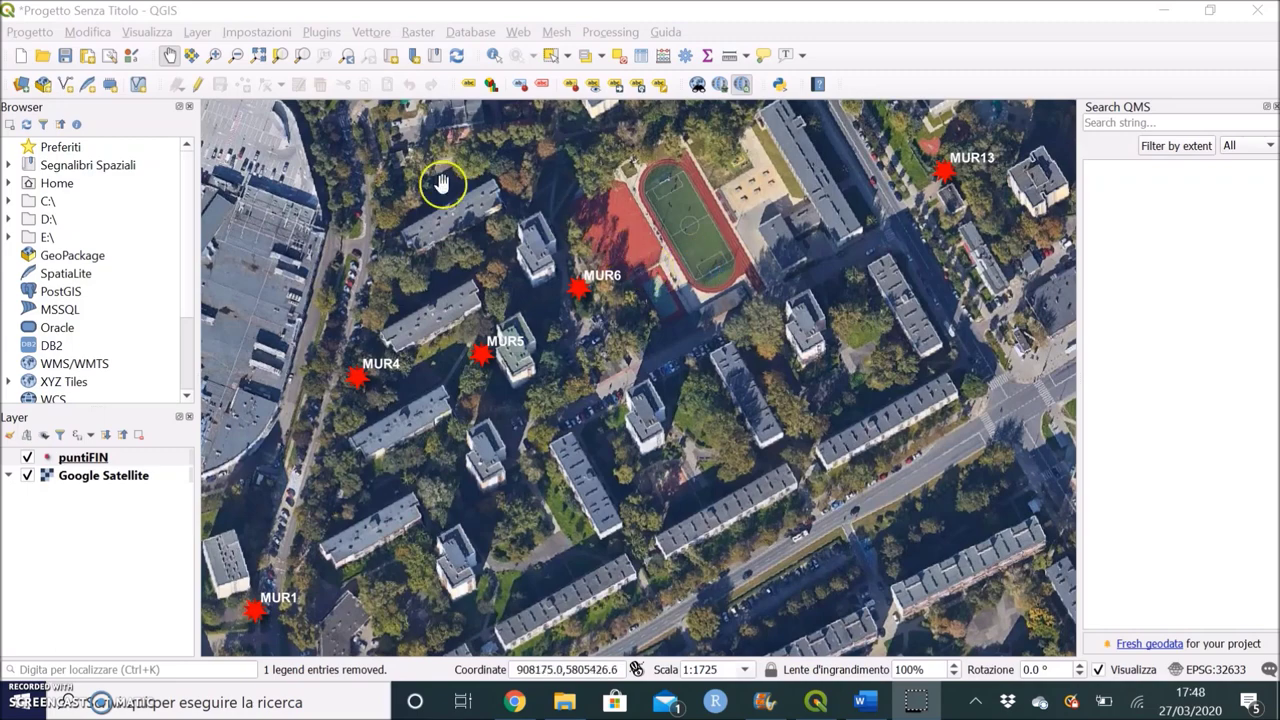
left_click(88, 57)
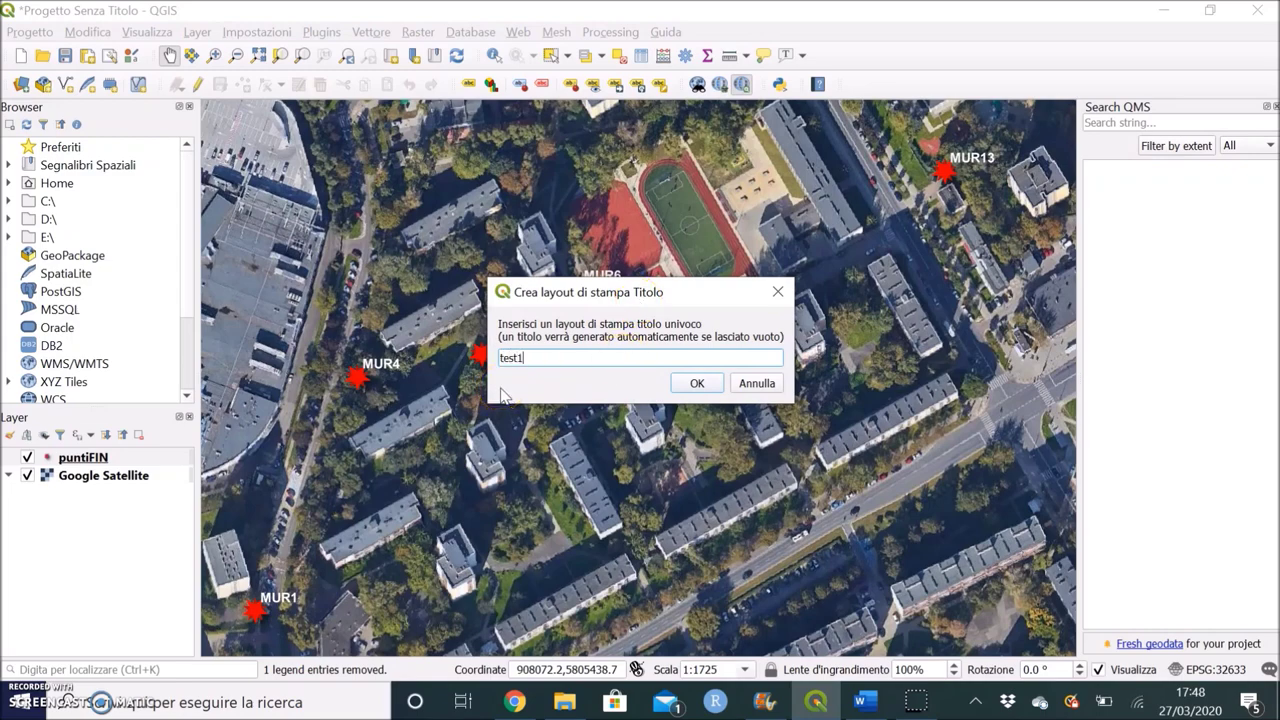
left_click(700, 383)
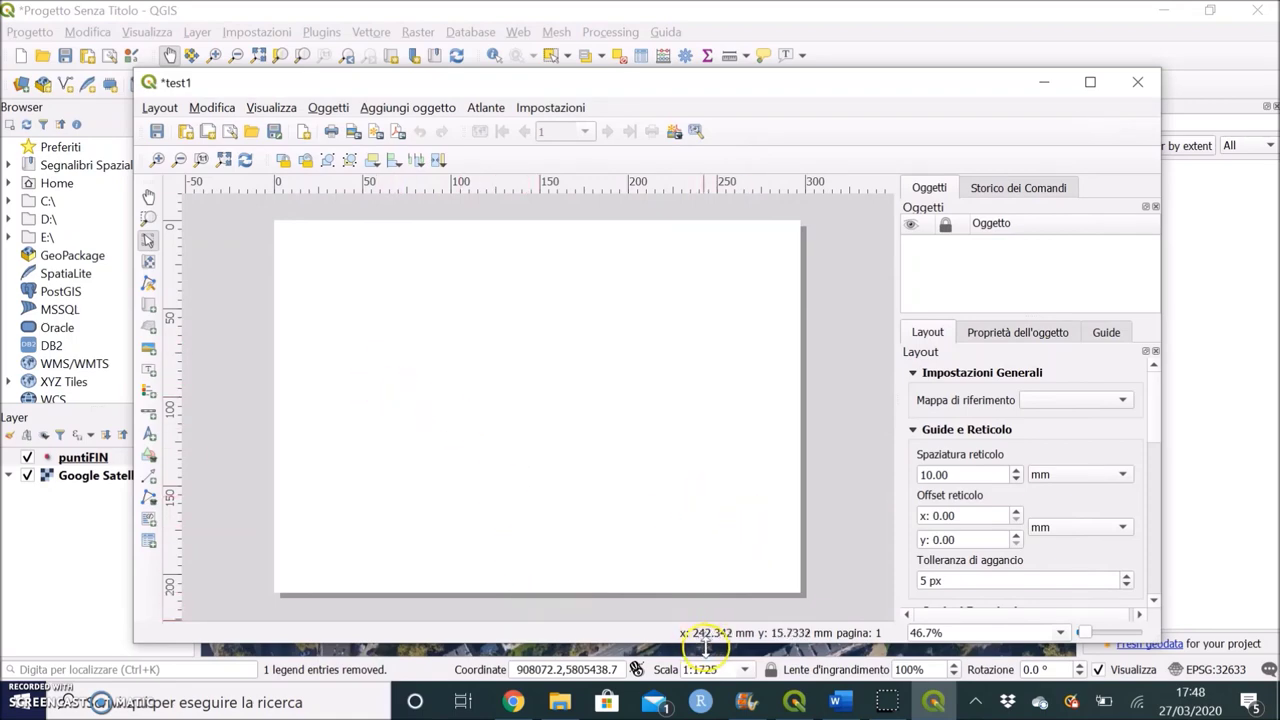
Add a map about 280 mm wide and 160 mm high to the test1 layout, leaving a free strip below it.
left_click(1215, 398)
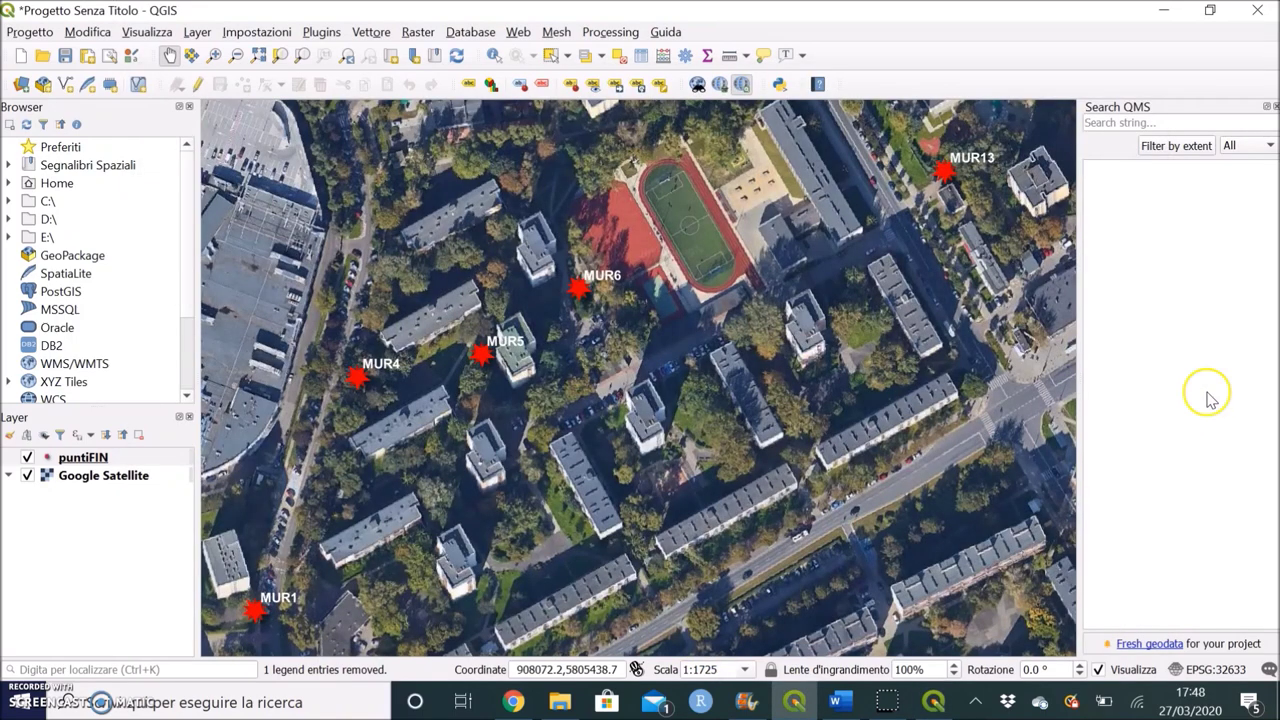
left_click(934, 702)
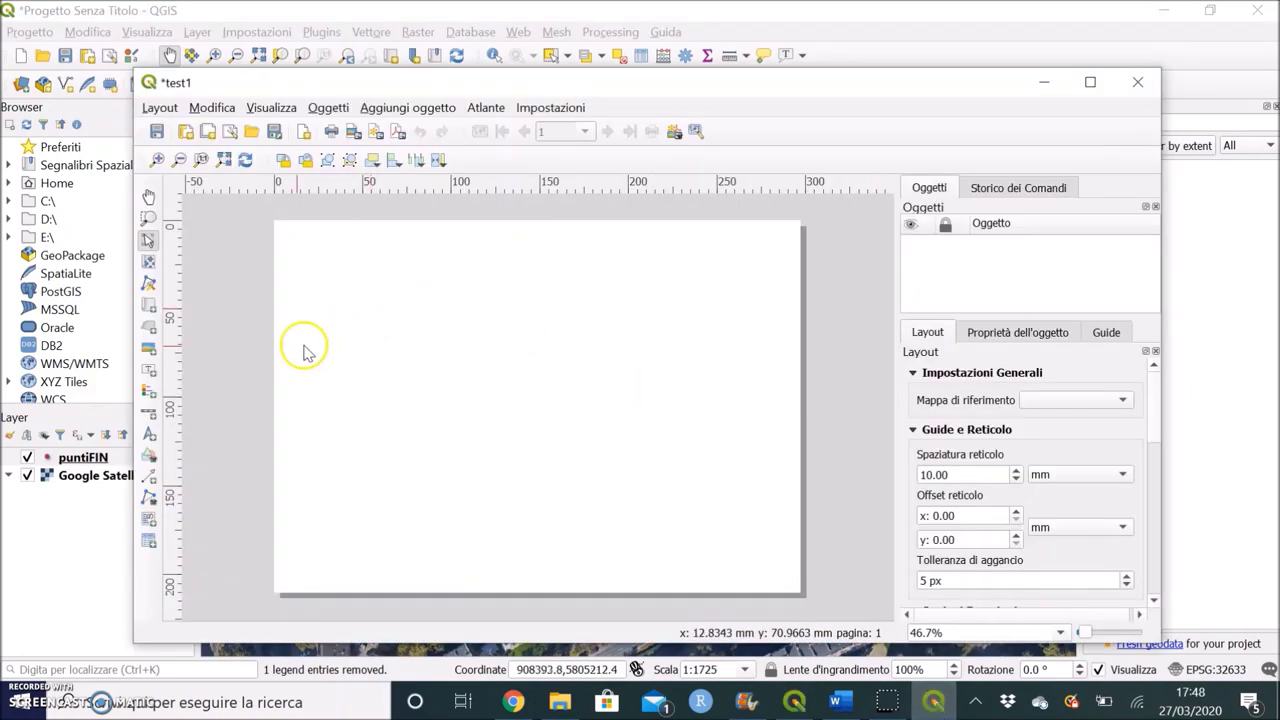
left_click(148, 307)
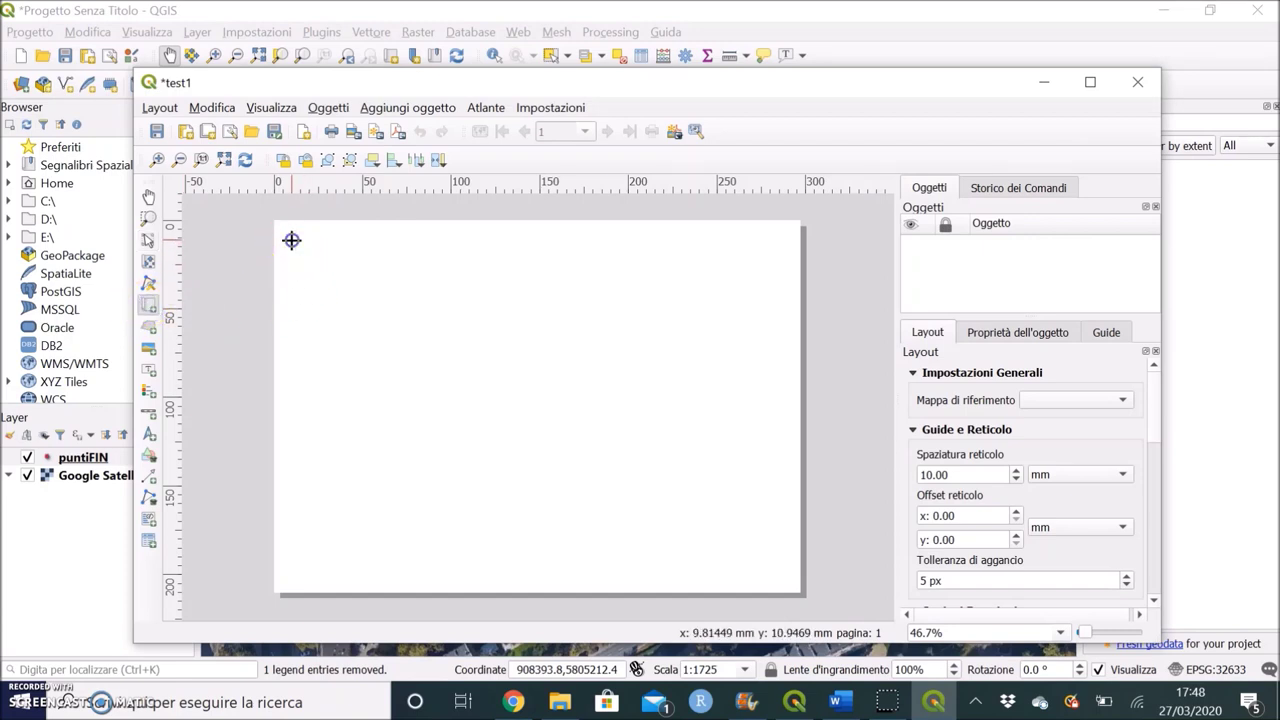
left_click_drag(291, 240, 785, 522)
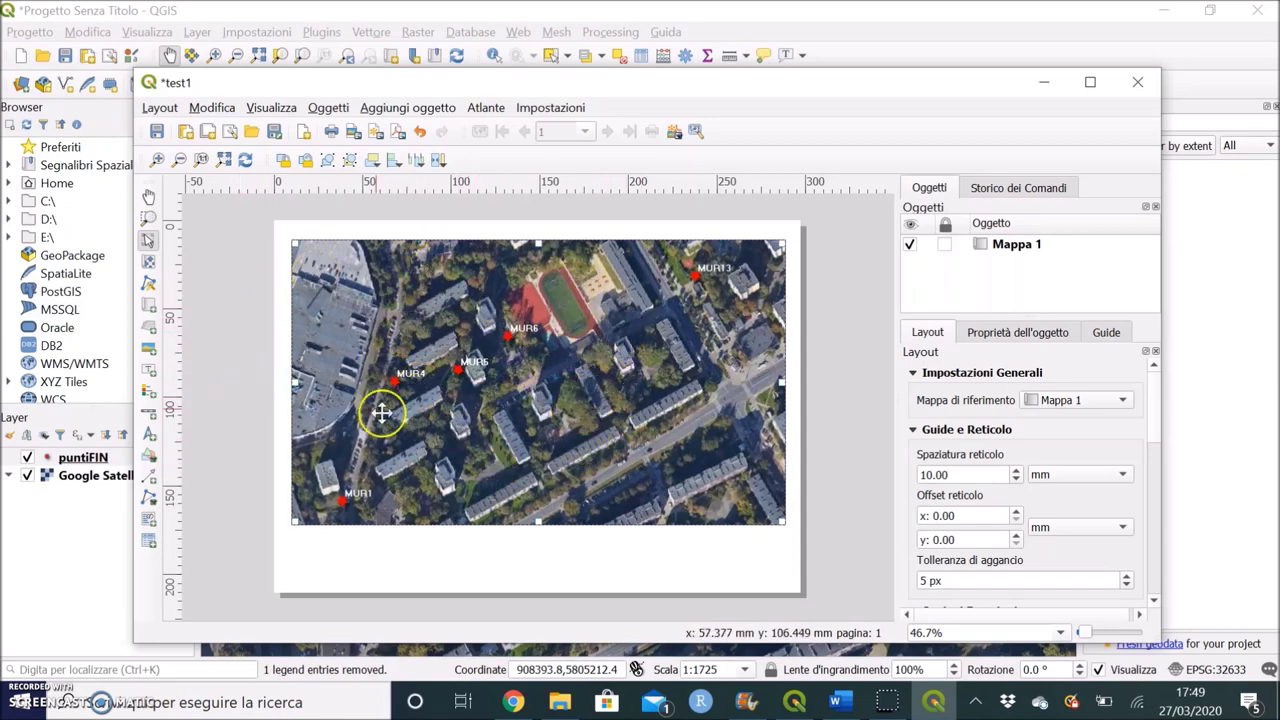
Move and rescale the content of the layout map so all points from MUR1 to MUR13 fit inside the frame near its centre.
left_click(149, 264)
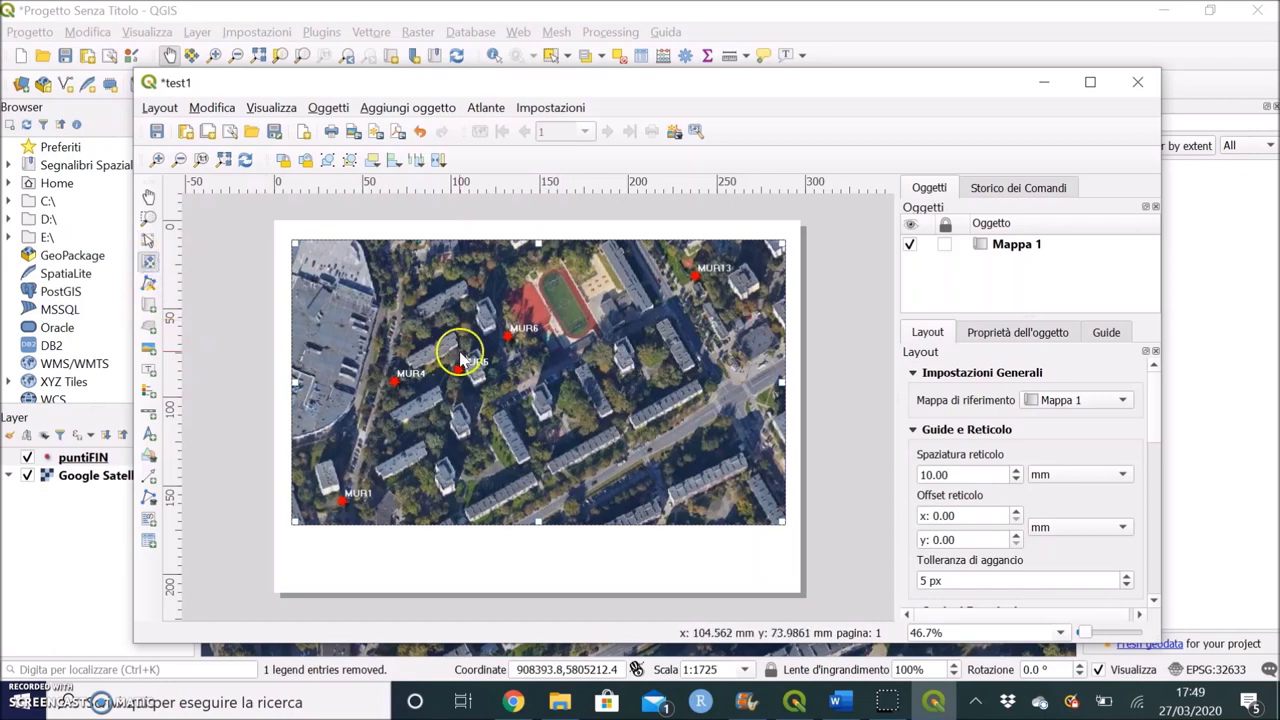
left_click_drag(458, 350, 532, 358)
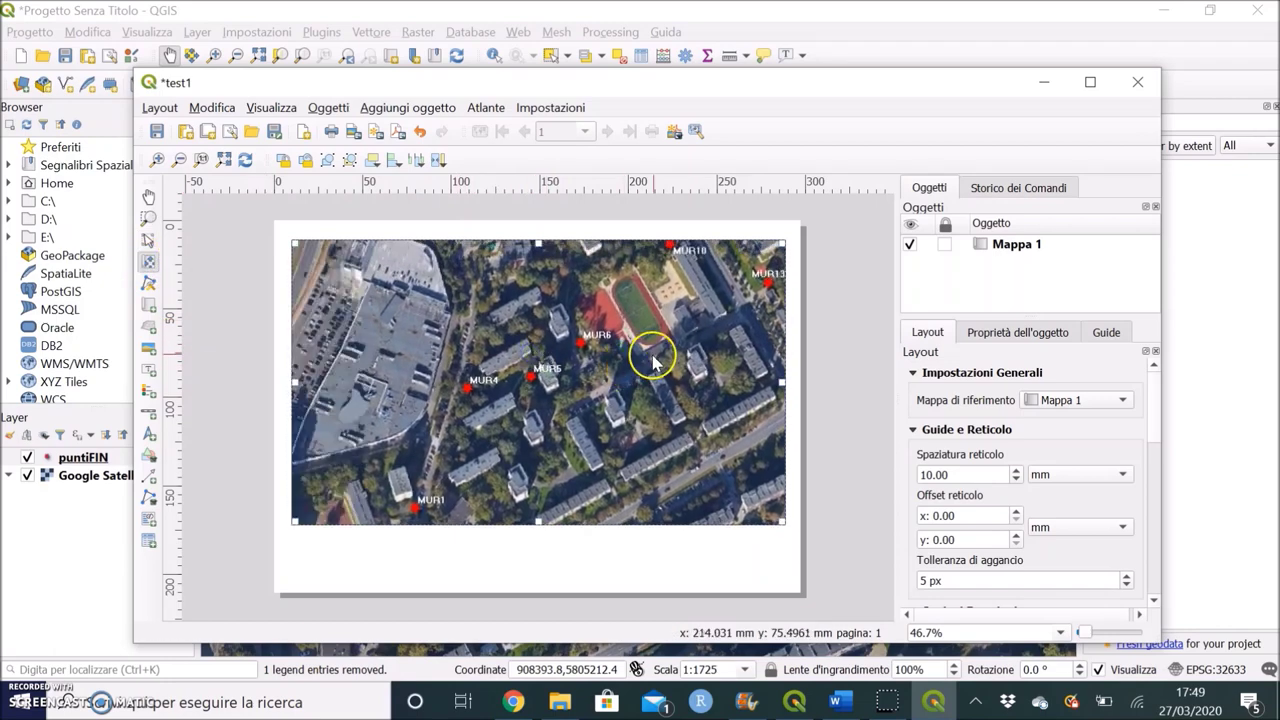
left_click_drag(651, 354, 650, 428)
left_click_drag(645, 333, 640, 388)
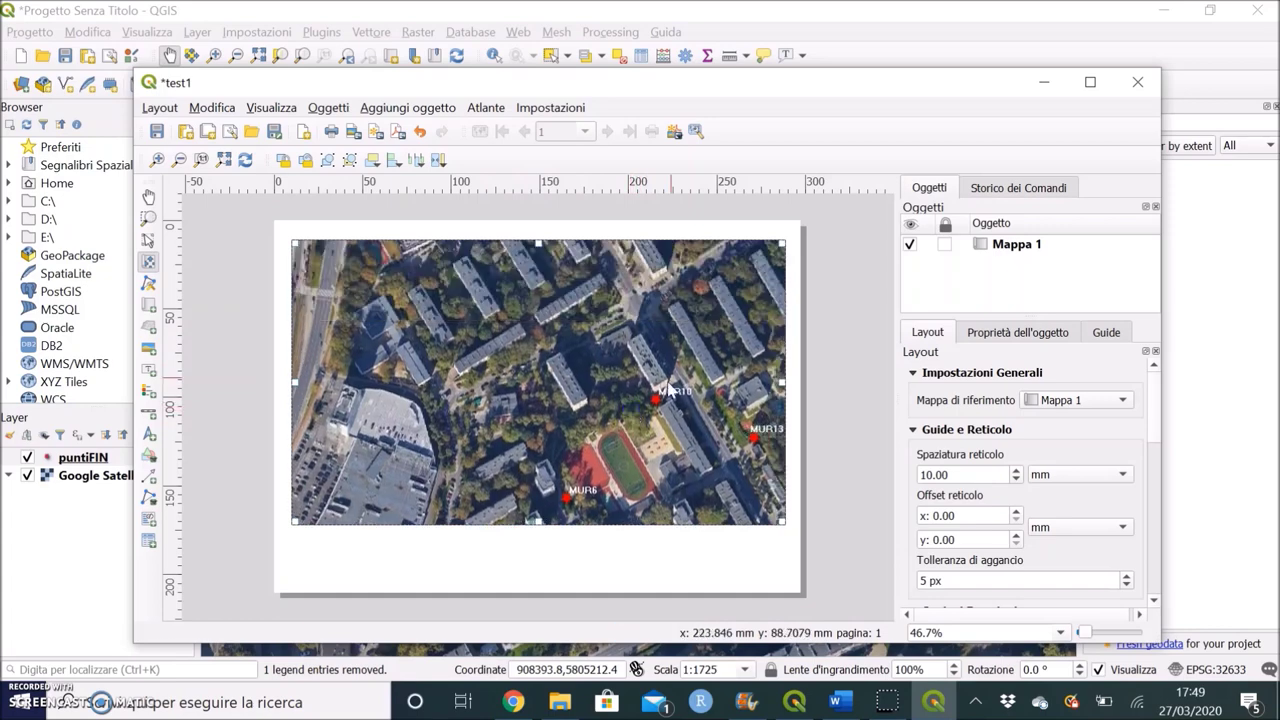
left_click_drag(742, 404, 614, 375)
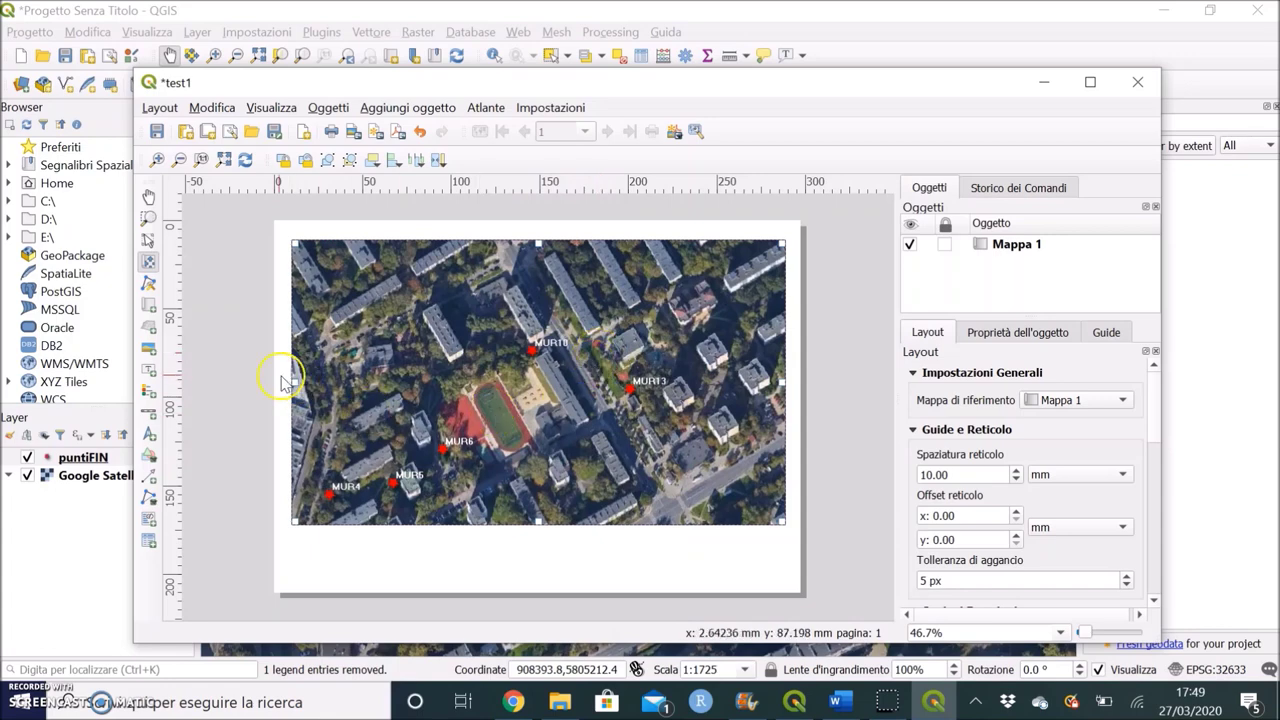
scroll(550, 338, "up", 2)
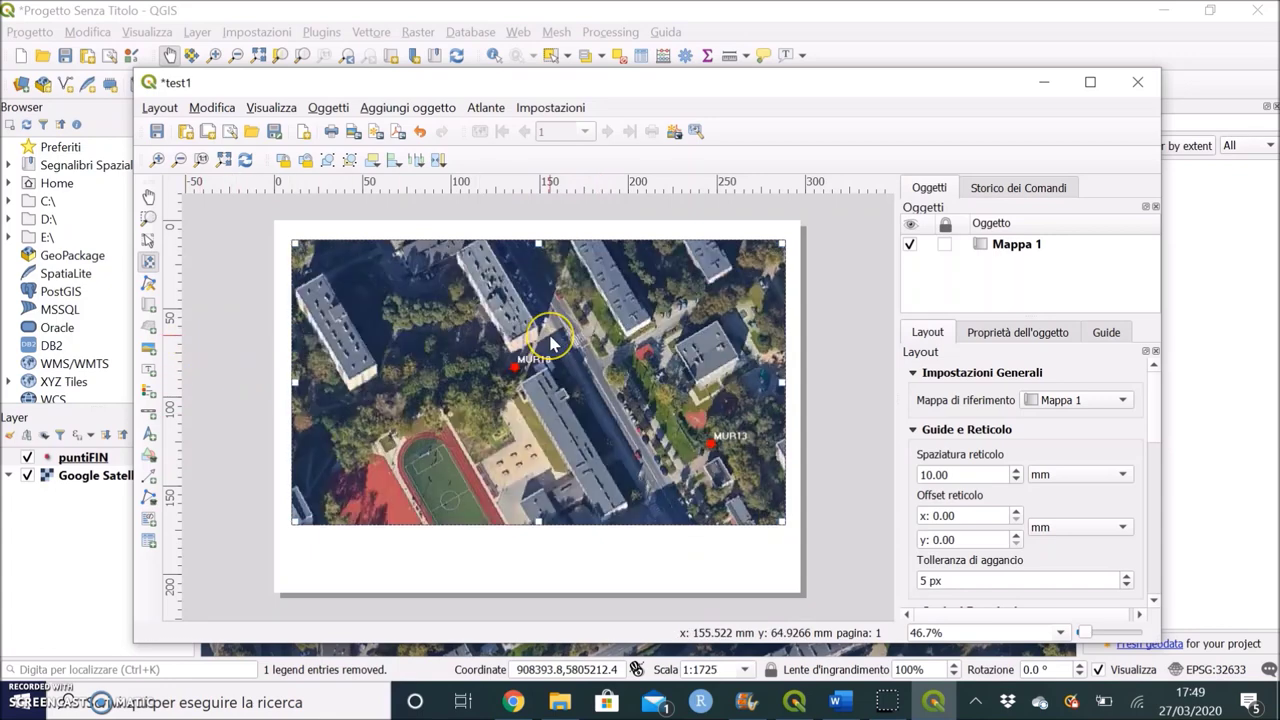
scroll(550, 343, "up", 2)
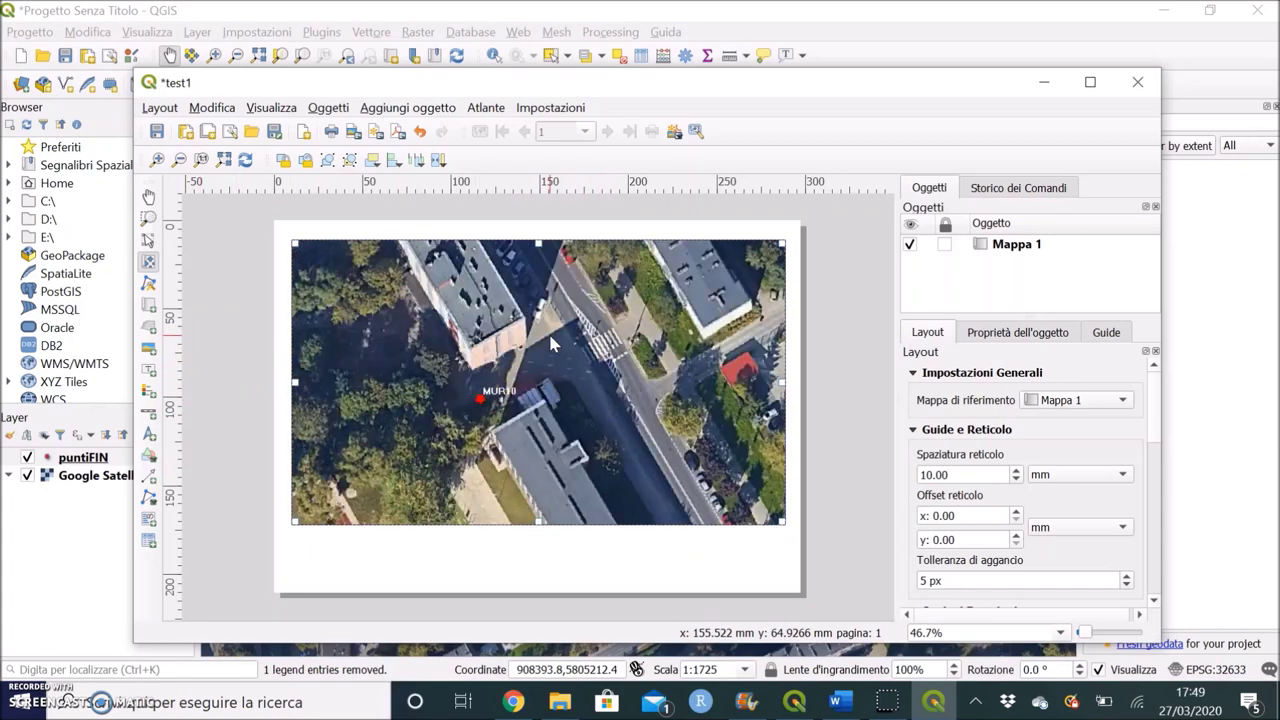
scroll(550, 343, "down", 4)
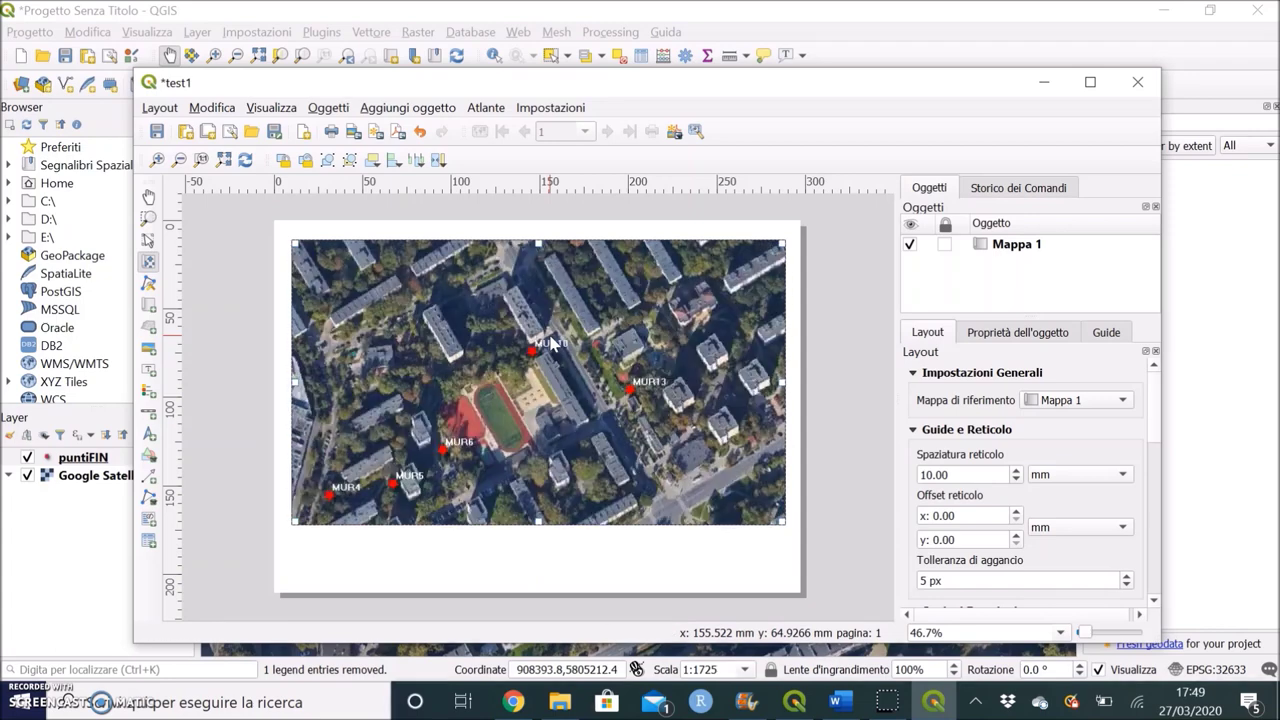
scroll(550, 343, "down", 3)
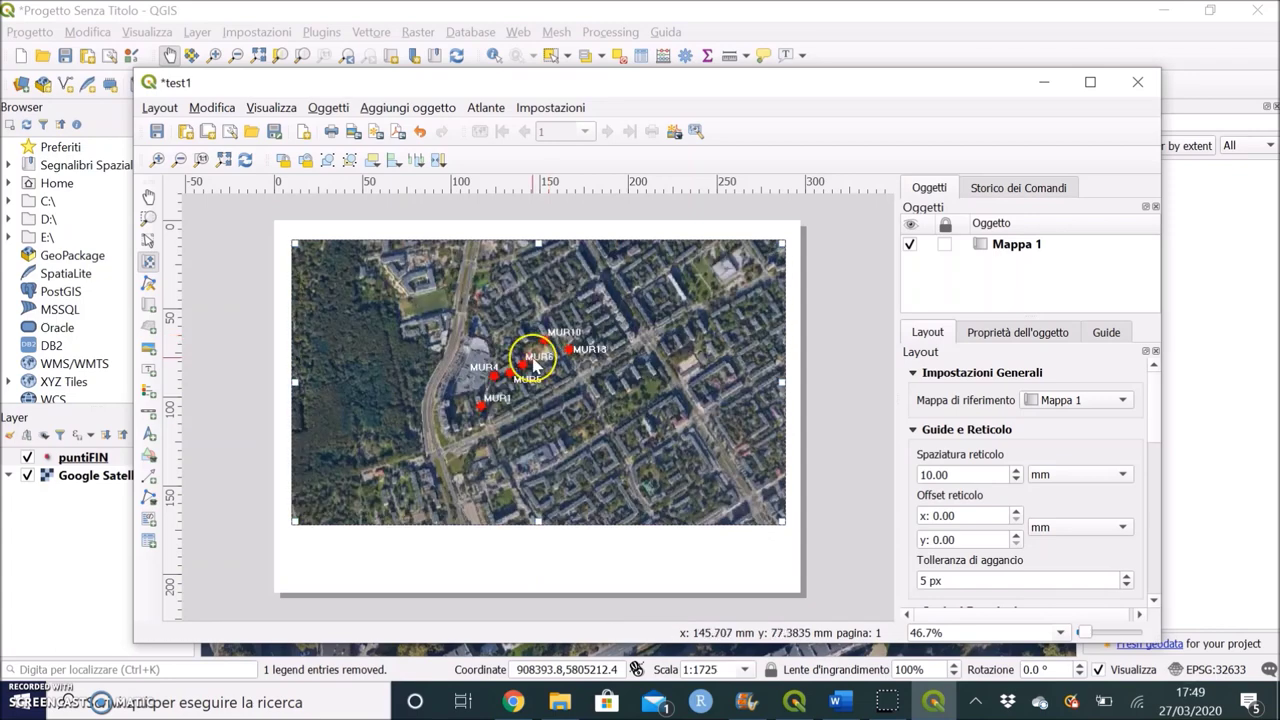
left_click_drag(510, 350, 577, 385)
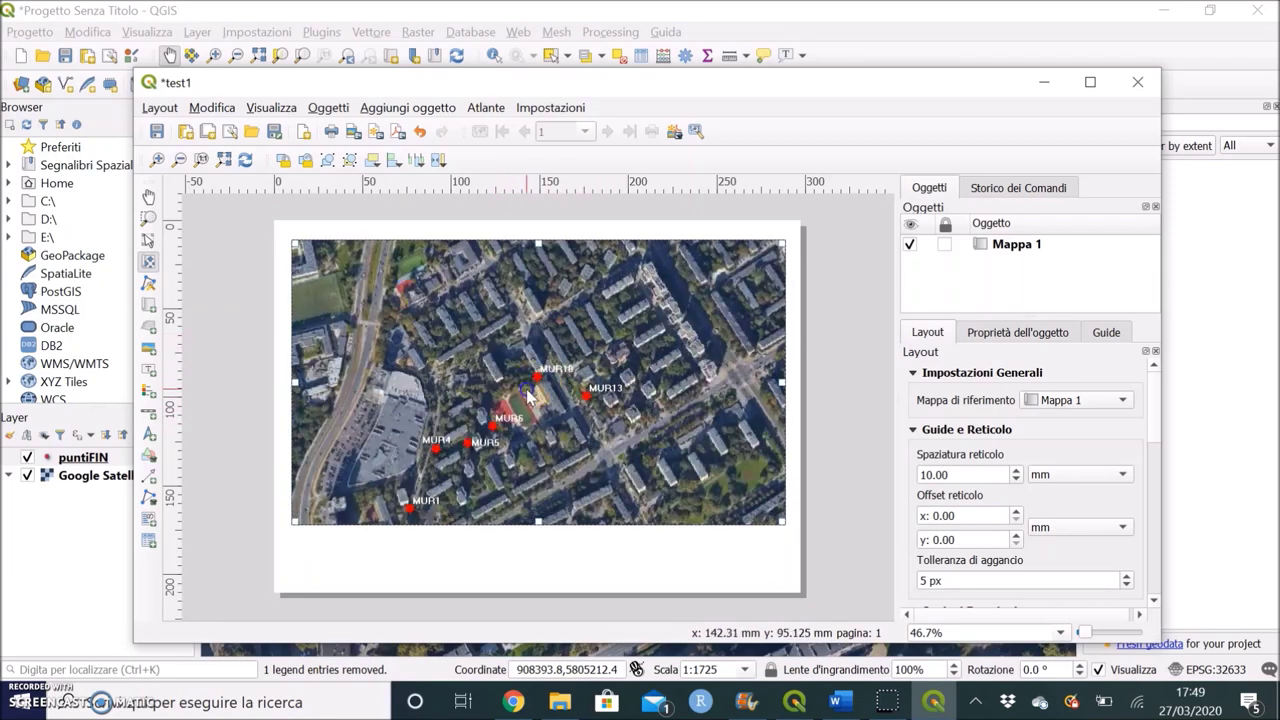
scroll(565, 440, "up", 2)
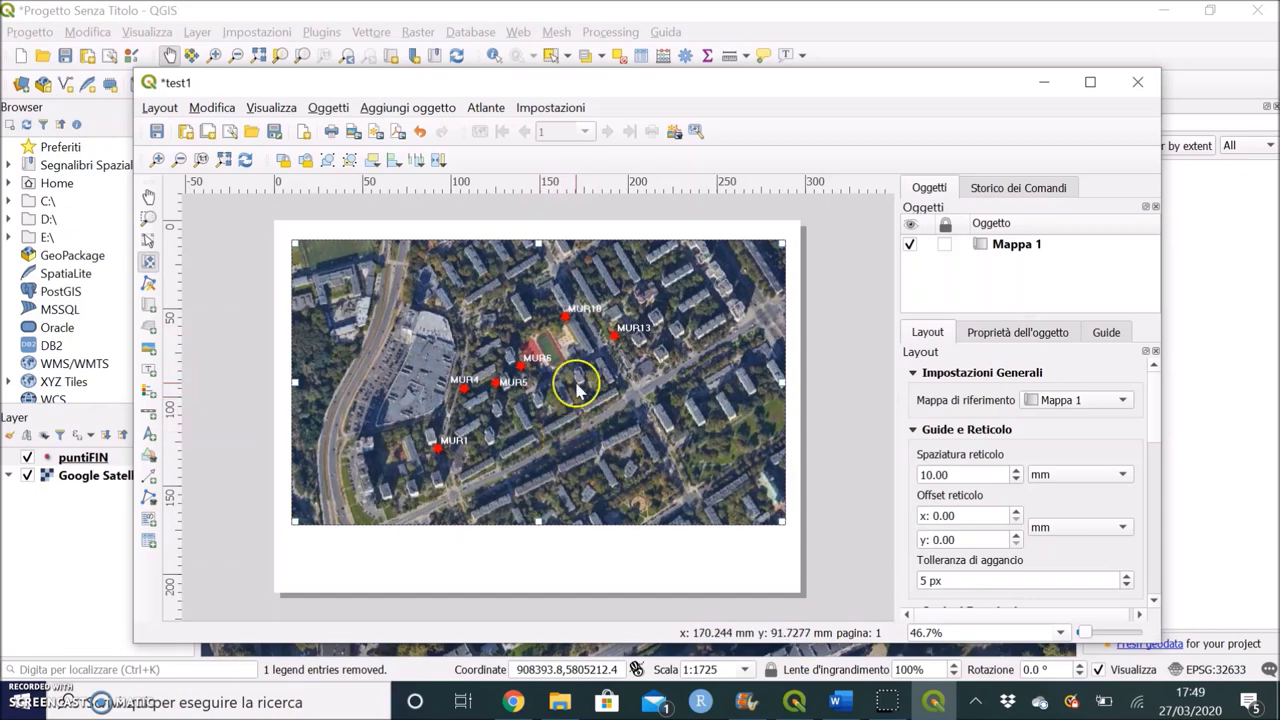
left_click_drag(577, 383, 549, 410)
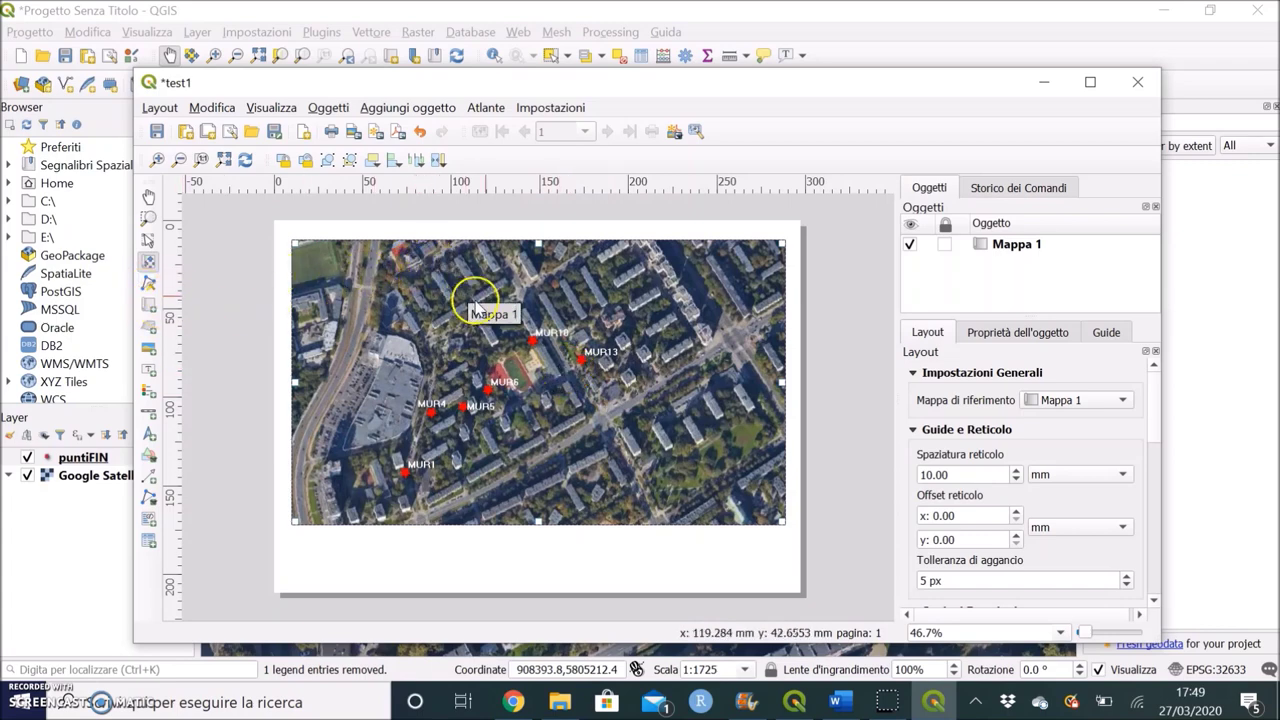
left_click_drag(491, 294, 491, 292)
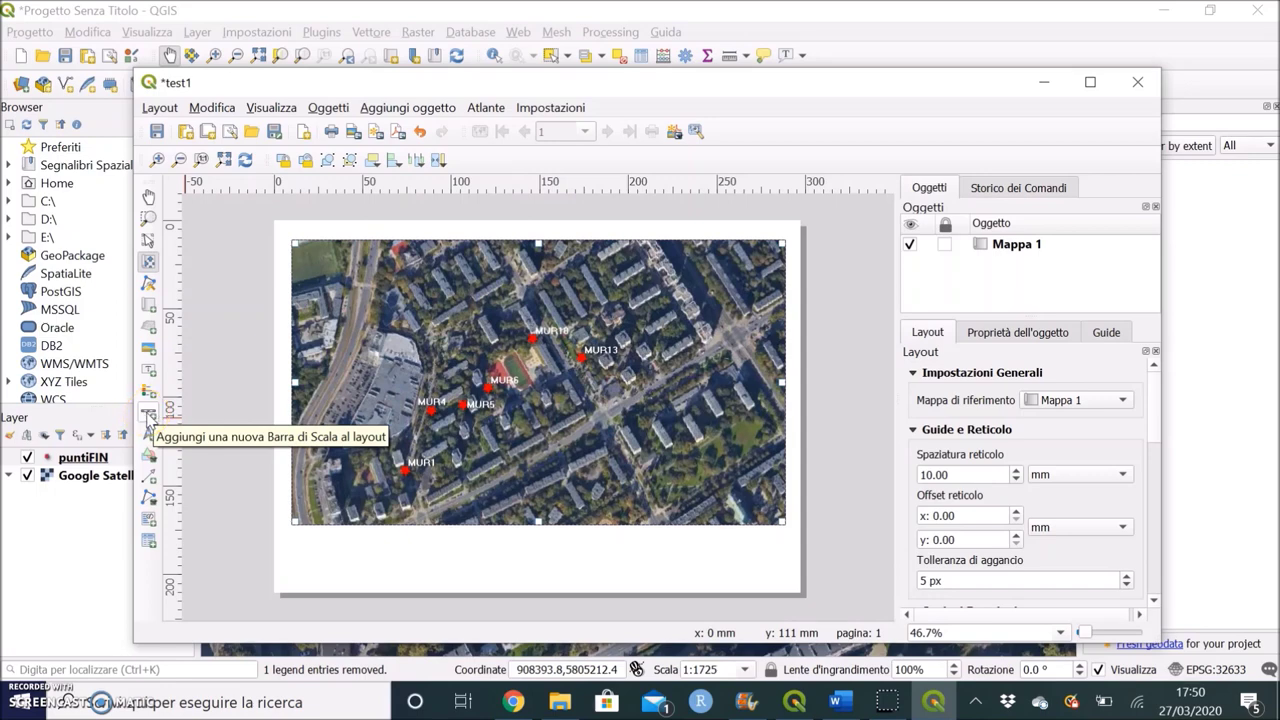
Add a scale bar below the map and move it to about the middle of the page width.
left_click(148, 418)
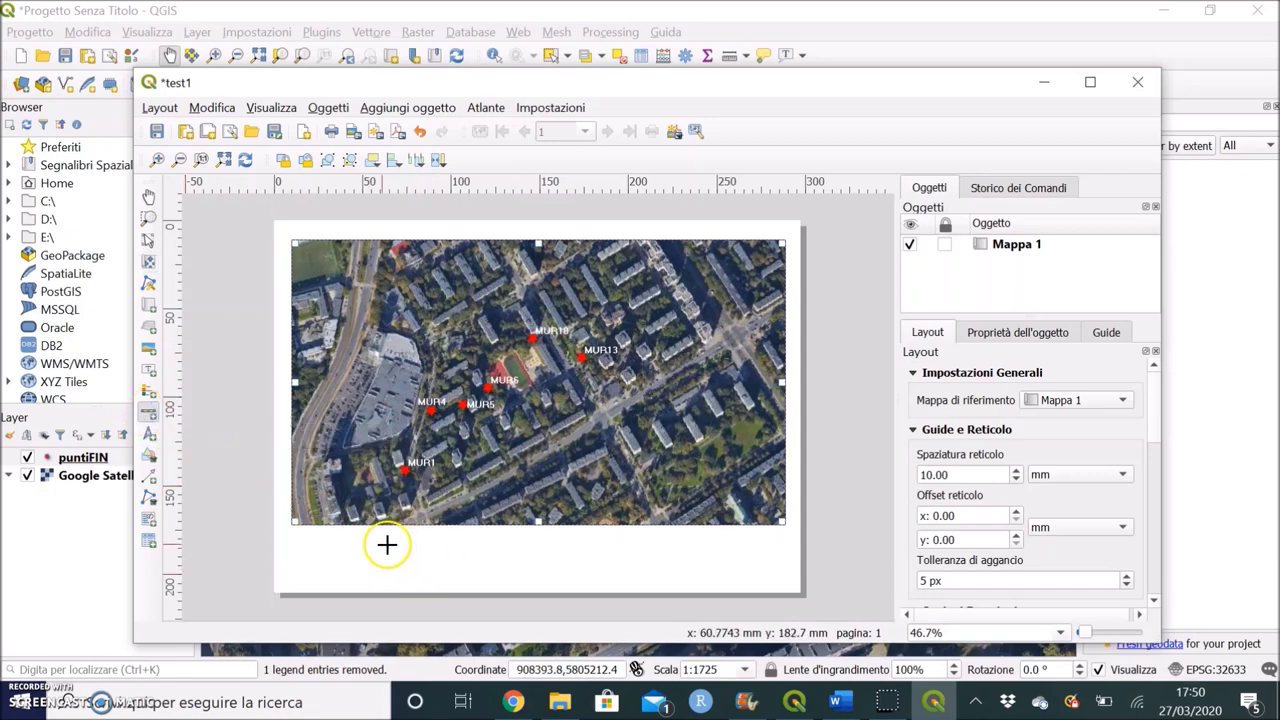
mouse_move(347, 537)
left_mouse_down()
mouse_move(540, 572)
mouse_move(660, 577)
mouse_move(738, 568)
mouse_move(783, 540)
mouse_move(769, 562)
left_mouse_up()
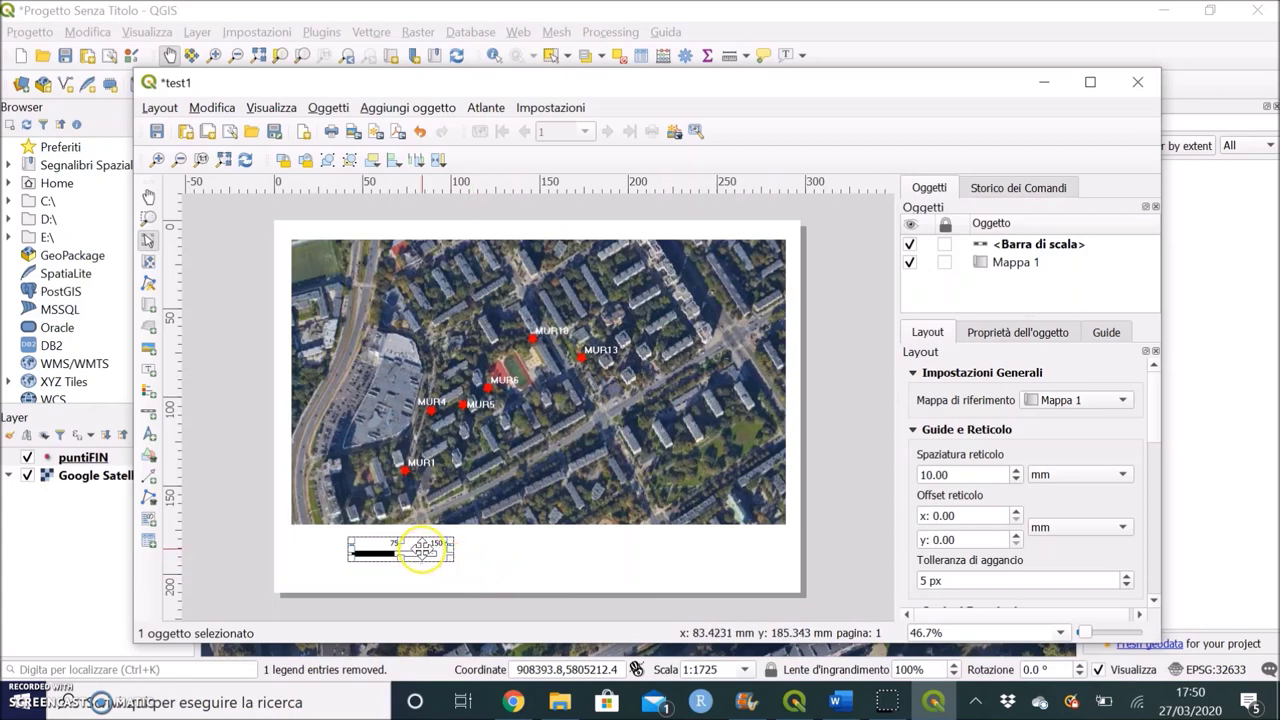
left_click_drag(424, 549, 585, 549)
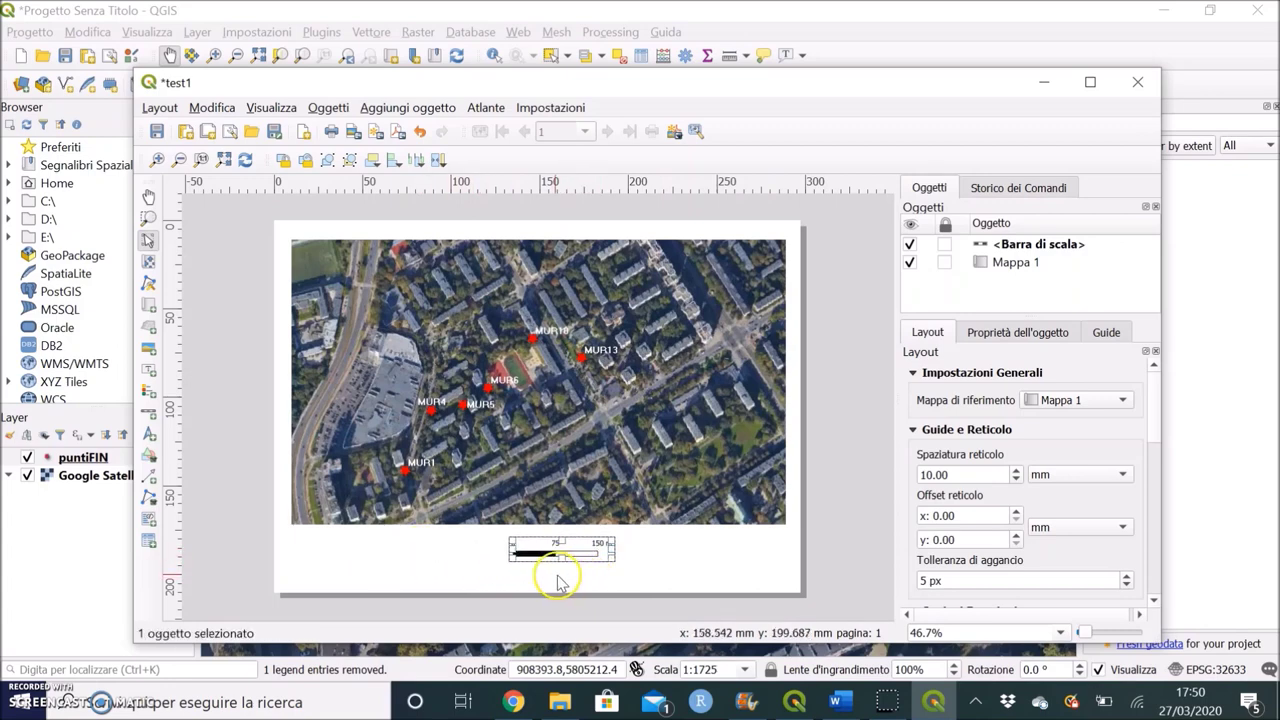